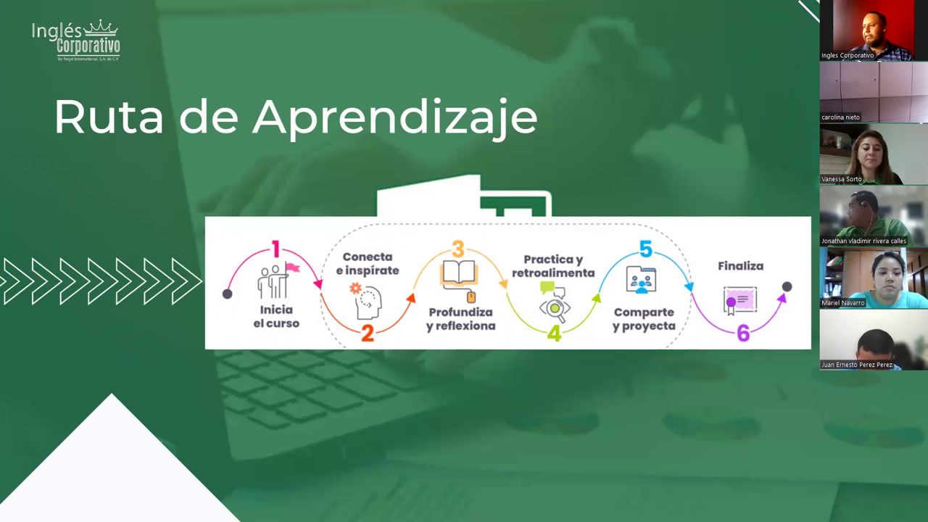
# Advance the slideshow to slide 3, 'Tema: Uso de referencias en Excel'
pyautogui.press('Right')
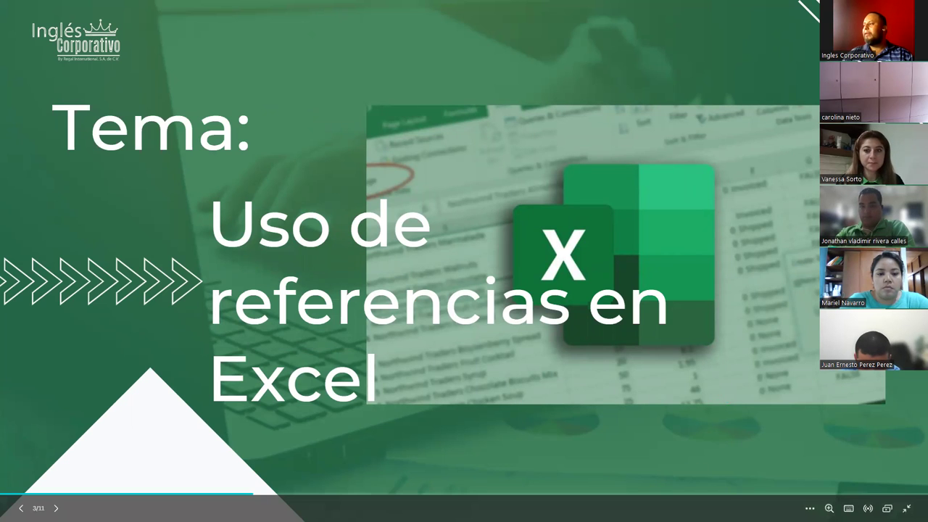
# Advance past the Tema and Objetivo slides to slide 4, Uso de Referencias
pyautogui.press('Right')
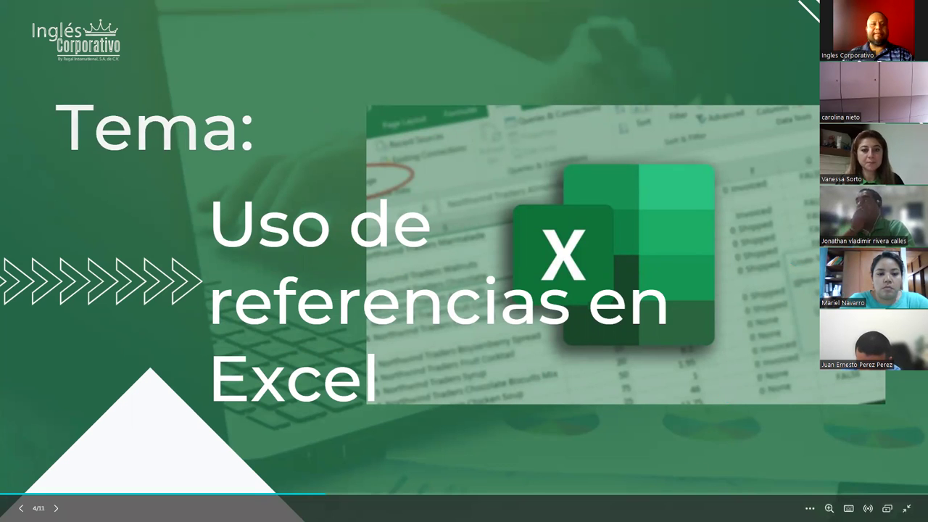
pyautogui.press('Right')
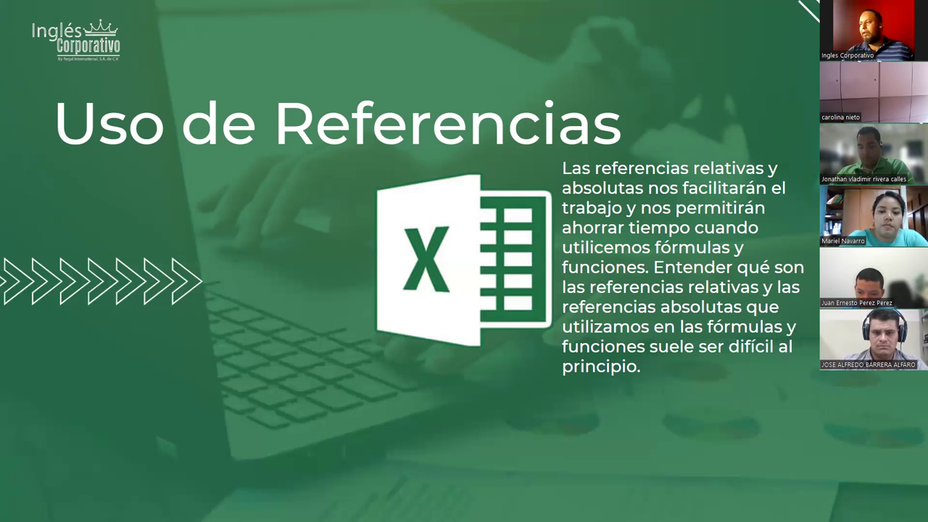
# Play the slide's exit animation and move to the =B5*C5 Cantidad×Precio example slide
pyautogui.click(806, 268)
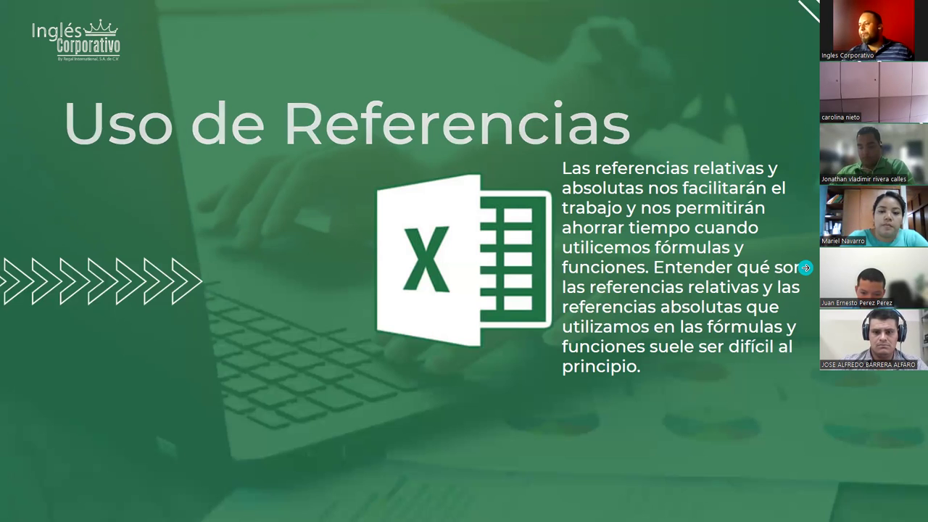
pyautogui.click(805, 268)
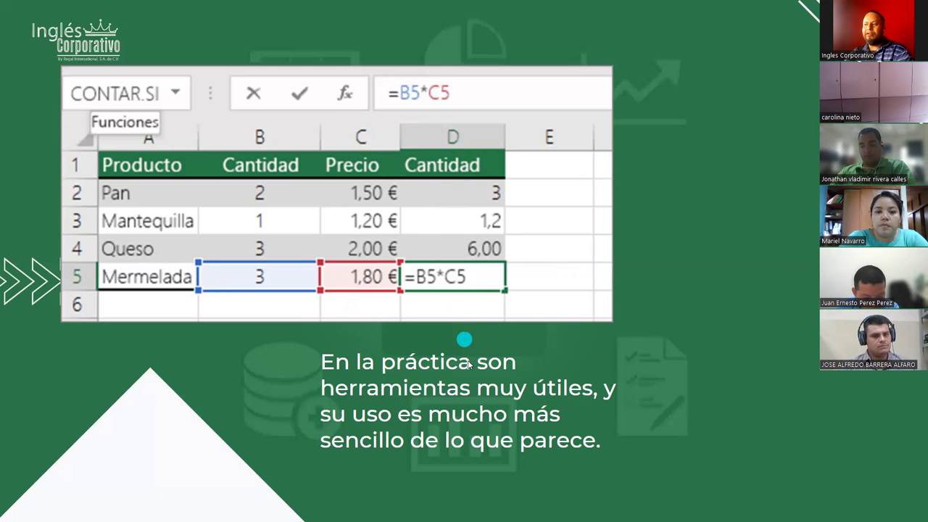
# Advance the slideshow onward toward the Demostración slide
pyautogui.moveTo(475, 472)
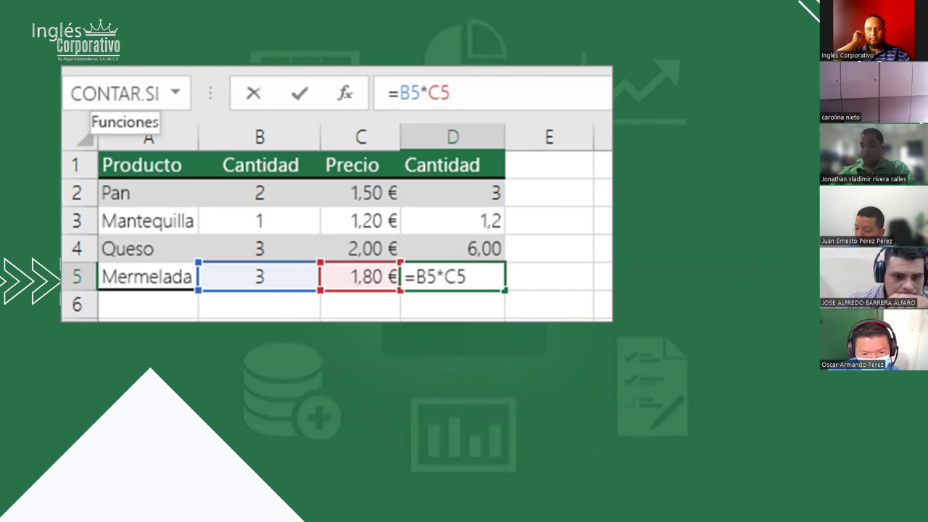
pyautogui.press('Right')
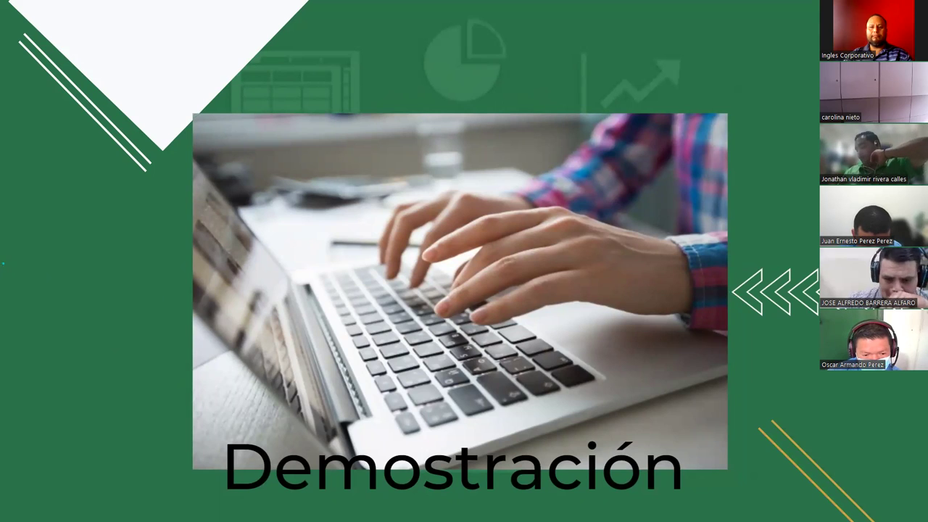
# Switch from the slideshow to the 'Clase Sesión 07' workbook's LIBRETA DE NOTAS sheet
pyautogui.hotkey('alt', 'Tab')
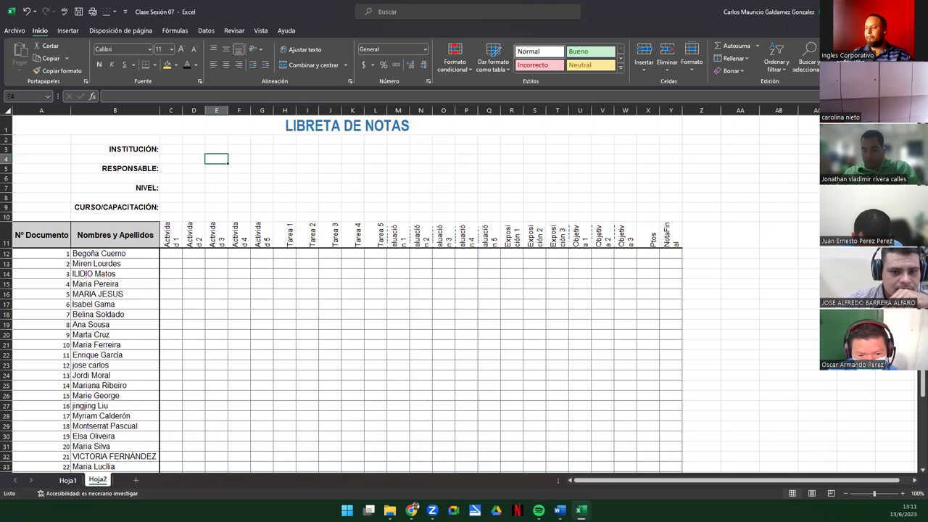
pyautogui.hotkey('alt', 'Tab')
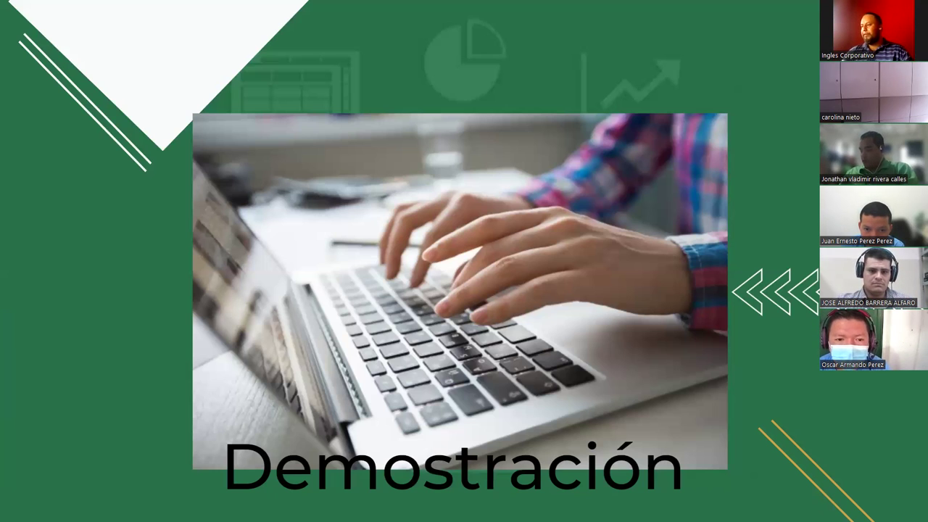
pyautogui.hotkey('alt', 'Tab')
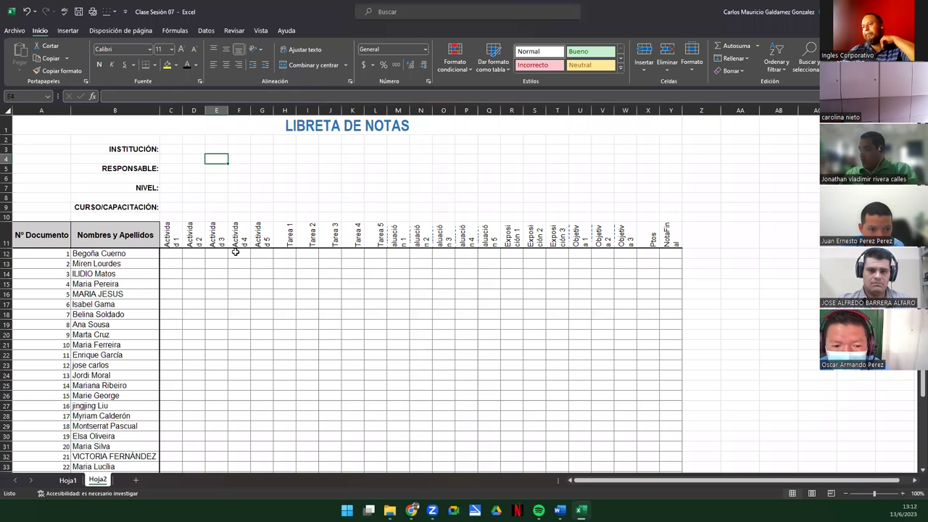
# Delete empty rows 4, 6 and 8, then autofit row 8 for the rotated headers
pyautogui.click(7, 159)
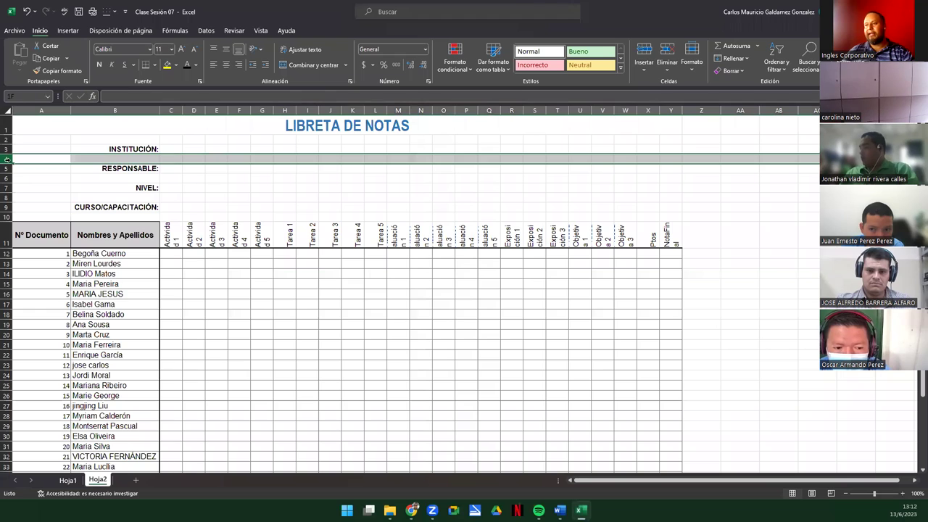
pyautogui.keyDown('ctrl'); pyautogui.click(6, 177); pyautogui.keyUp('ctrl')
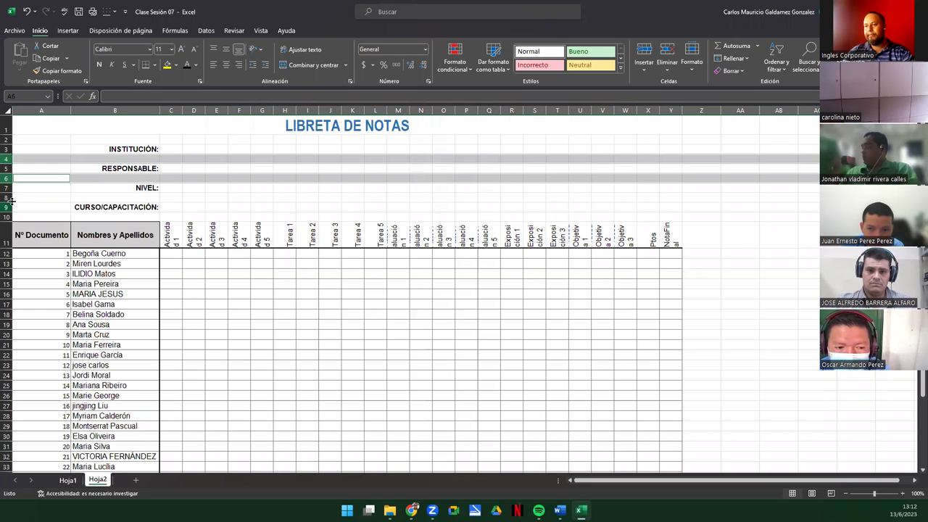
pyautogui.keyDown('ctrl'); pyautogui.click(6, 197); pyautogui.keyUp('ctrl')
pyautogui.rightClick(6, 200)
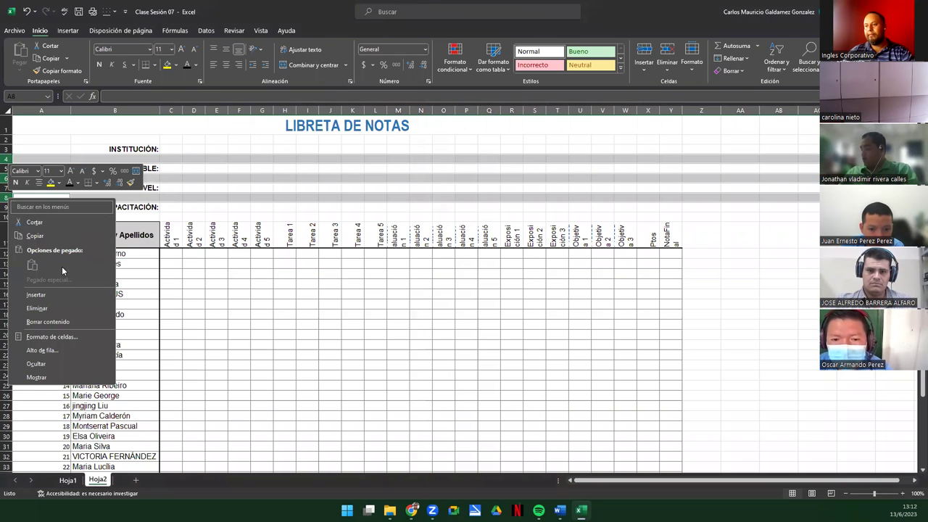
pyautogui.click(47, 307)
pyautogui.click(109, 168)
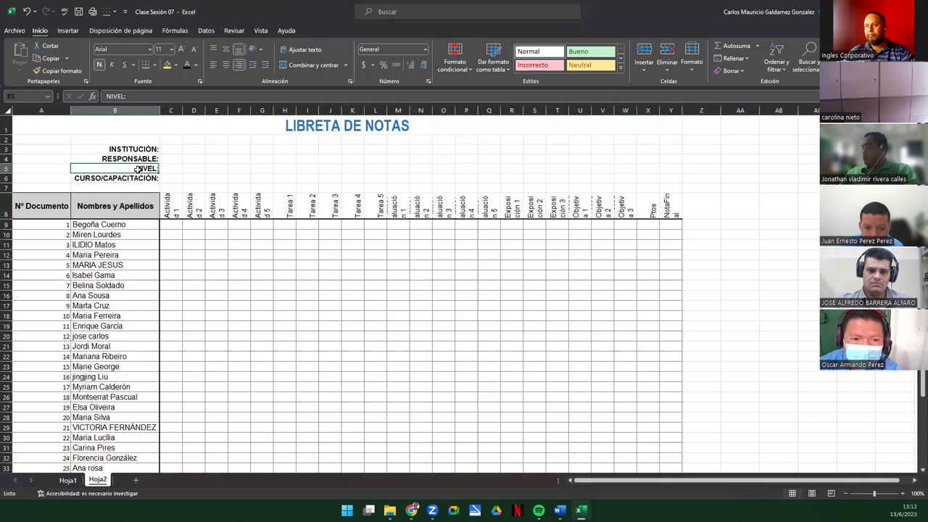
pyautogui.click(179, 148)
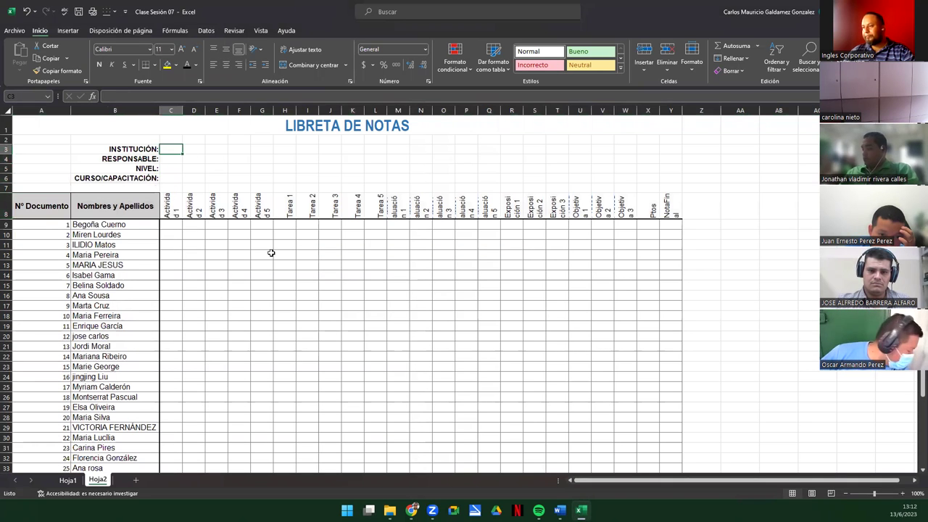
pyautogui.doubleClick(7, 219)
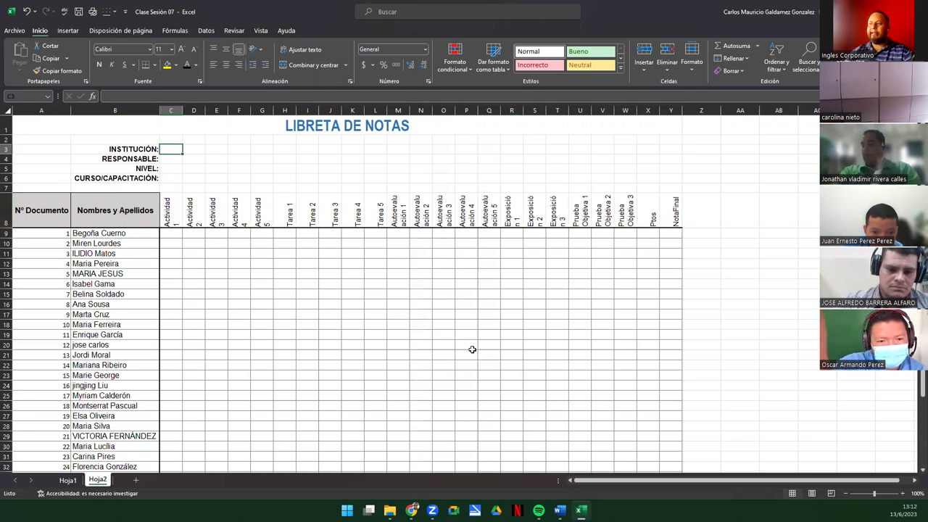
# Retitle cell A1 from LIBRETA DE NOTAS to 'CUADRO DE NOTAS'
pyautogui.click(280, 125)
pyautogui.write('Cuadro')
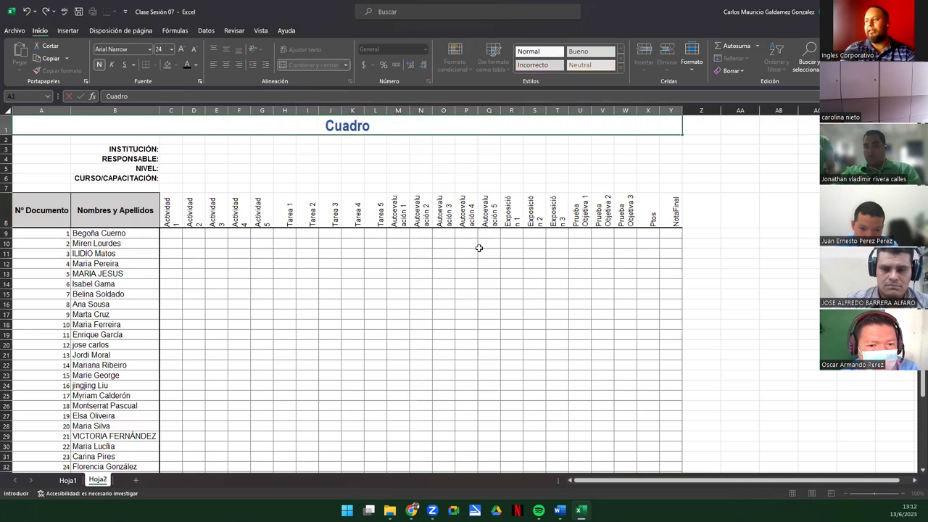
pyautogui.press('BackSpace')
pyautogui.press('BackSpace')
pyautogui.press('BackSpace')
pyautogui.press('BackSpace')
pyautogui.press('BackSpace')
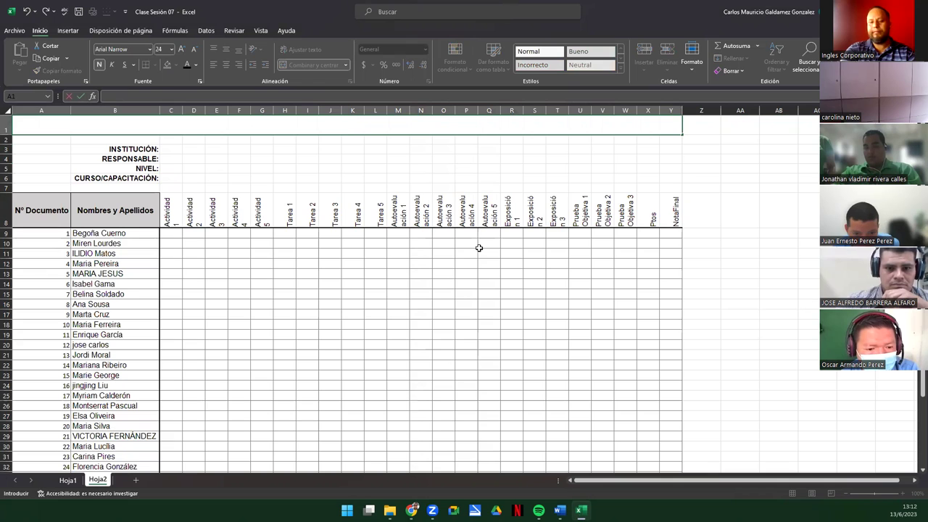
pyautogui.write('CUADRO DE NOTAS')
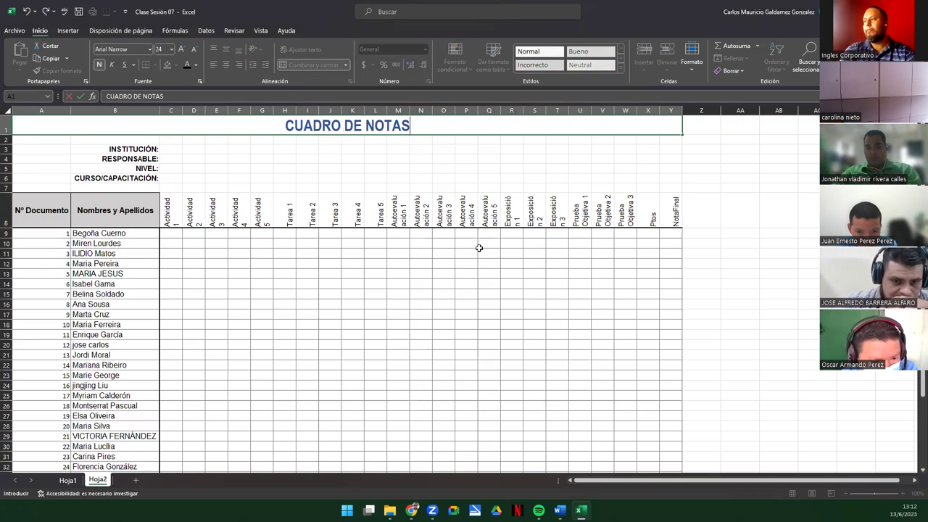
pyautogui.press('Return')
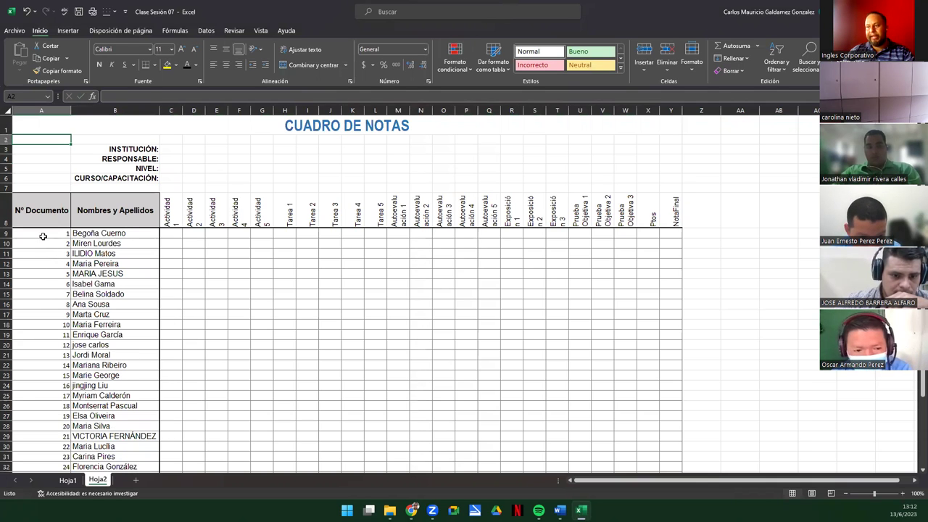
# Fill student numbers 1–30 down column A from row 9 to row 38
pyautogui.moveTo(43, 236); pyautogui.dragTo(65, 480)
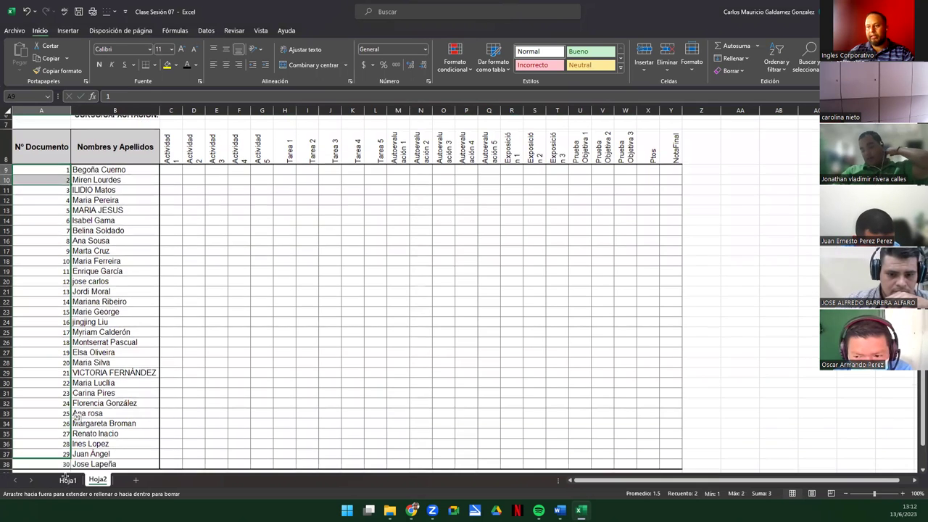
pyautogui.moveTo(66, 476)
pyautogui.mouseDown()
pyautogui.moveTo(51, 457)
pyautogui.moveTo(106, 157)
pyautogui.mouseUp()
pyautogui.click(46, 457)
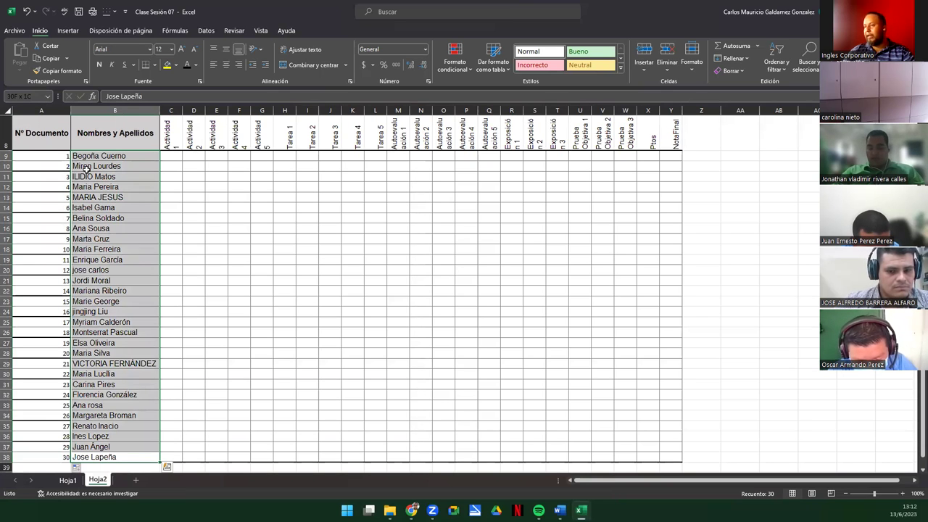
pyautogui.click(38, 196)
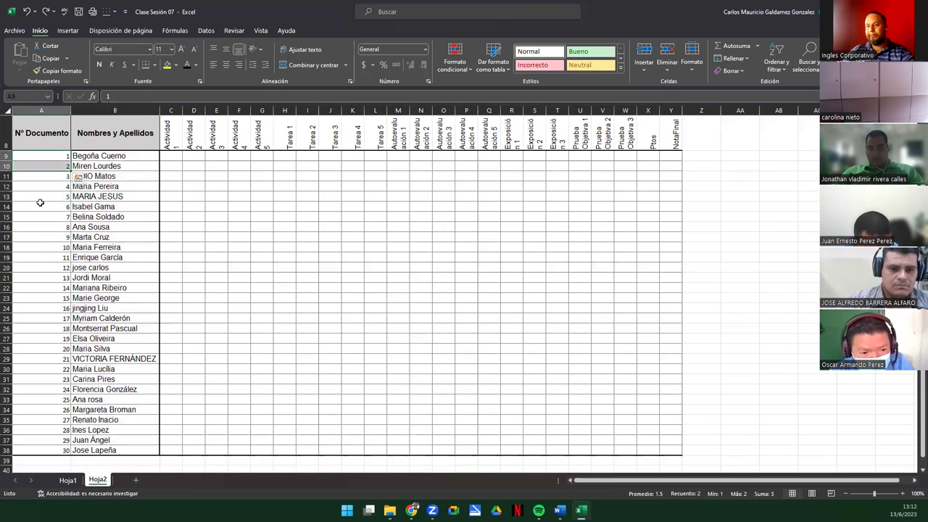
pyautogui.click(58, 363)
pyautogui.scroll(3, 158, 354)
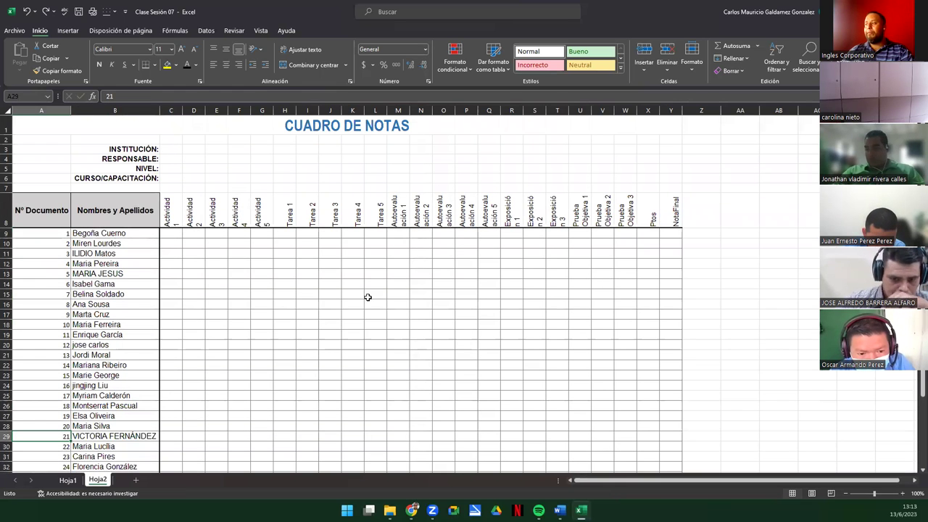
# Permanently delete the old LIBRETA DE NOTAS sheet (Hoja1)
pyautogui.rightClick(81, 480)
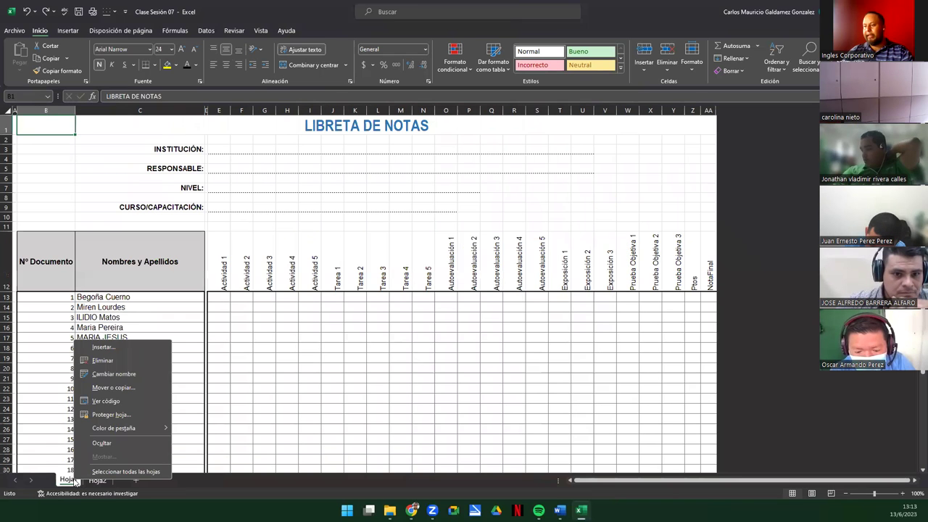
pyautogui.click(102, 360)
pyautogui.click(438, 281)
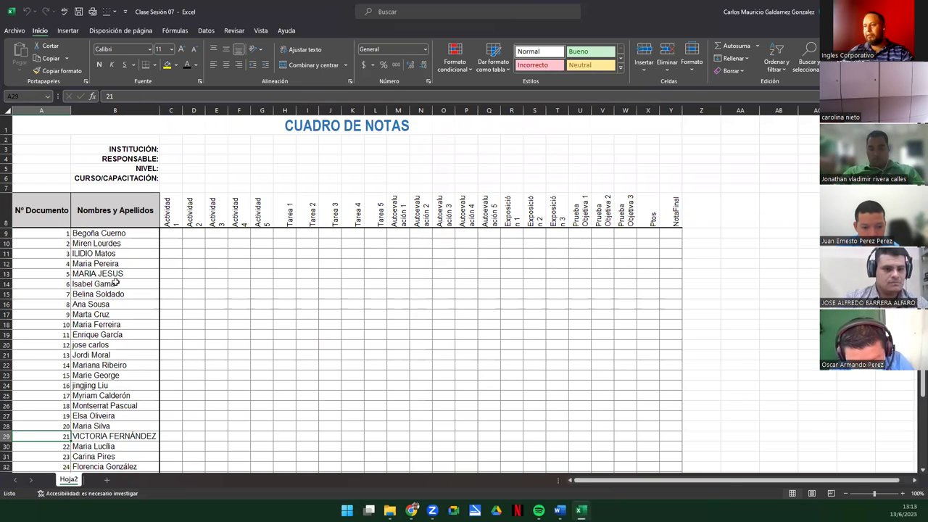
# Save the workbook and return to the Demostración slide
pyautogui.click(116, 284)
pyautogui.click(79, 14)
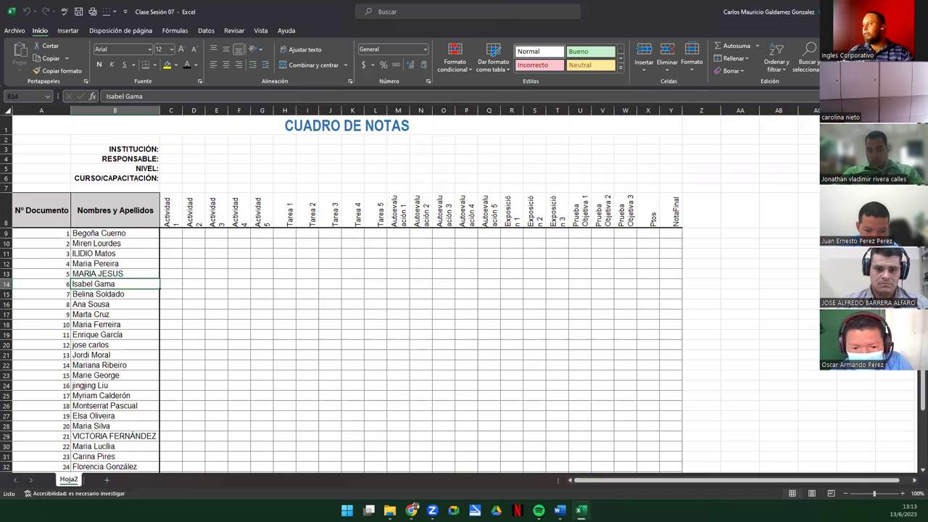
pyautogui.hotkey('alt', 'Tab')
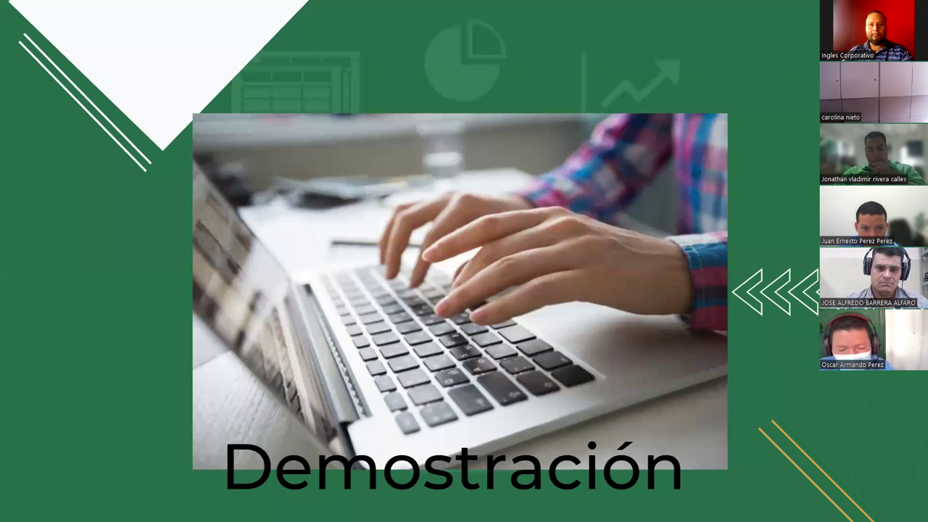
# Minimize the Ejercicios folder window listing 'Clase Sesión 07' to reveal the slide
pyautogui.hotkey('alt', 'Tab')
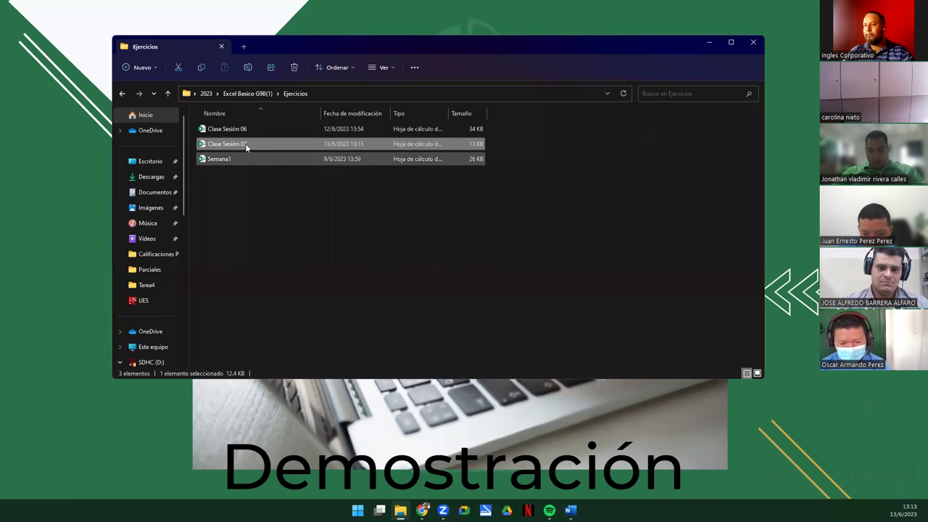
pyautogui.press('Return')
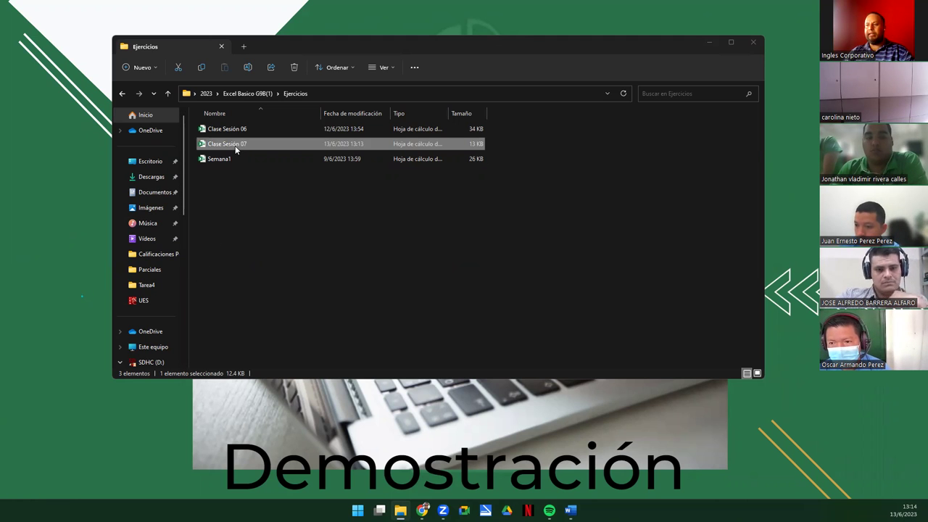
pyautogui.moveTo(236, 150); pyautogui.dragTo(385, 145)
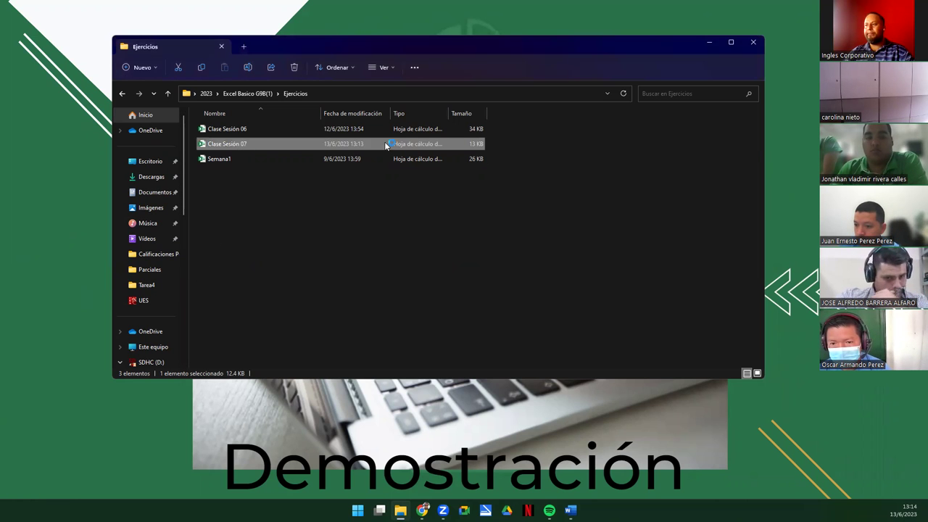
pyautogui.click(705, 44)
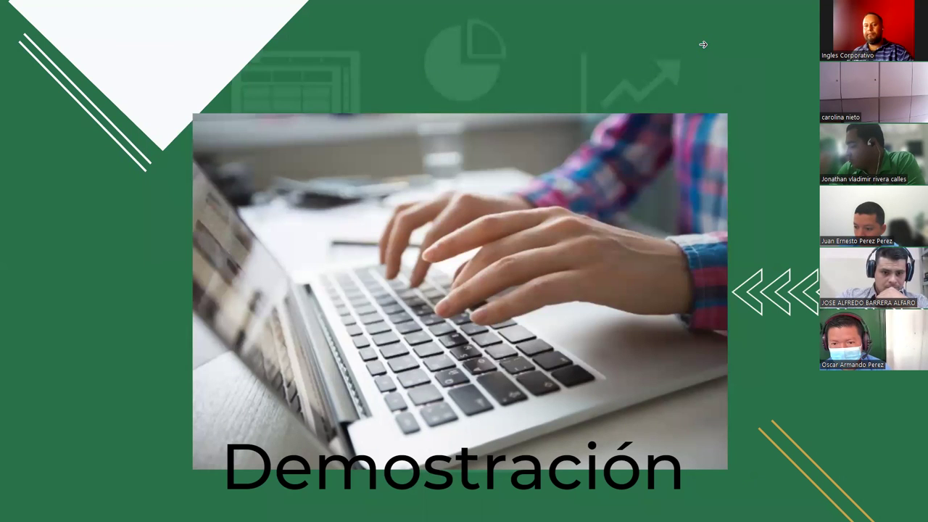
# Bring the 'Clase Sesión 07' workbook with the CUADRO DE NOTAS sheet to the front
pyautogui.hotkey('alt', 'Tab')
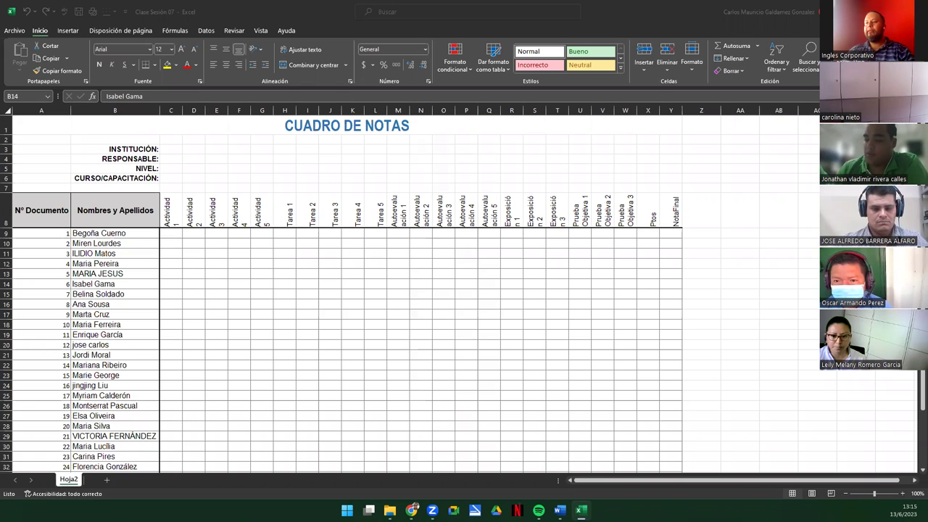
# Enter 'Universidad Salvadoreña Thomas Thomson' as INSTITUCIÓN and the instructor's name as RESPONSABLE
pyautogui.click(87, 233)
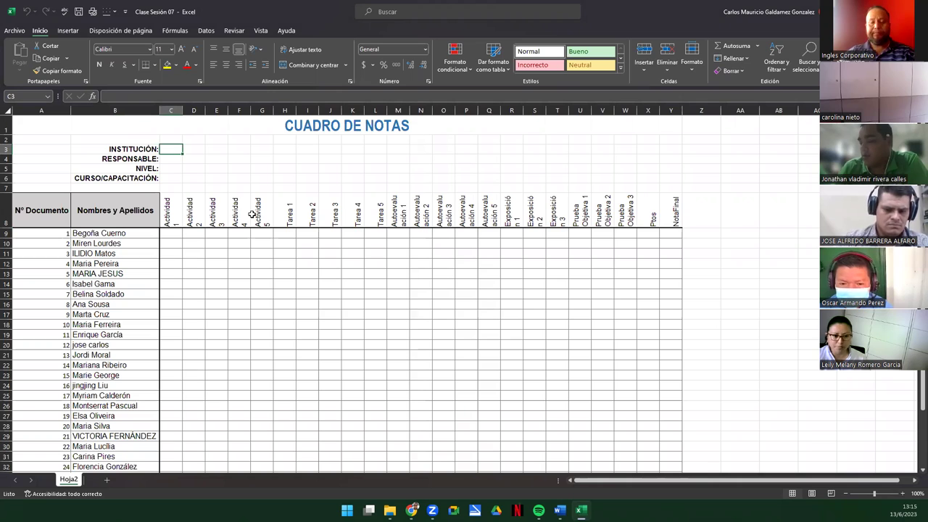
pyautogui.write('U')
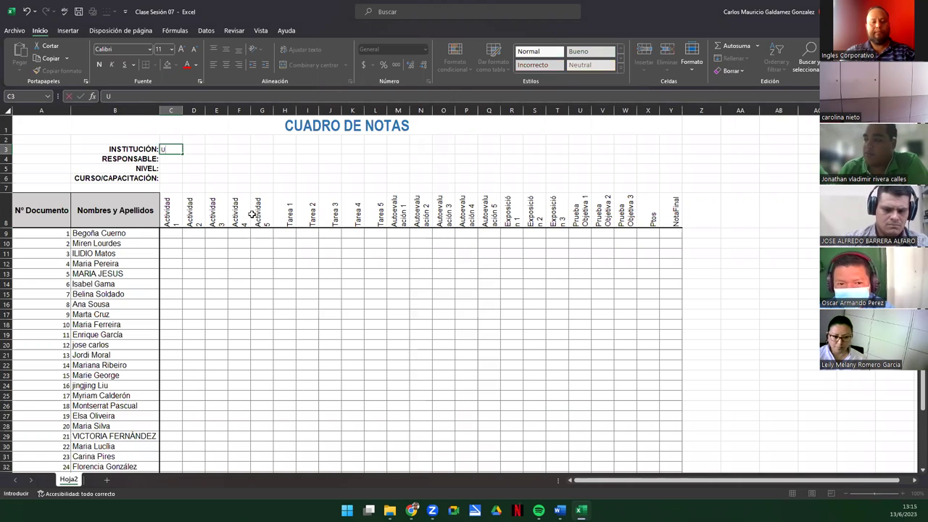
pyautogui.write('niversidad Salvadoreña Thom')
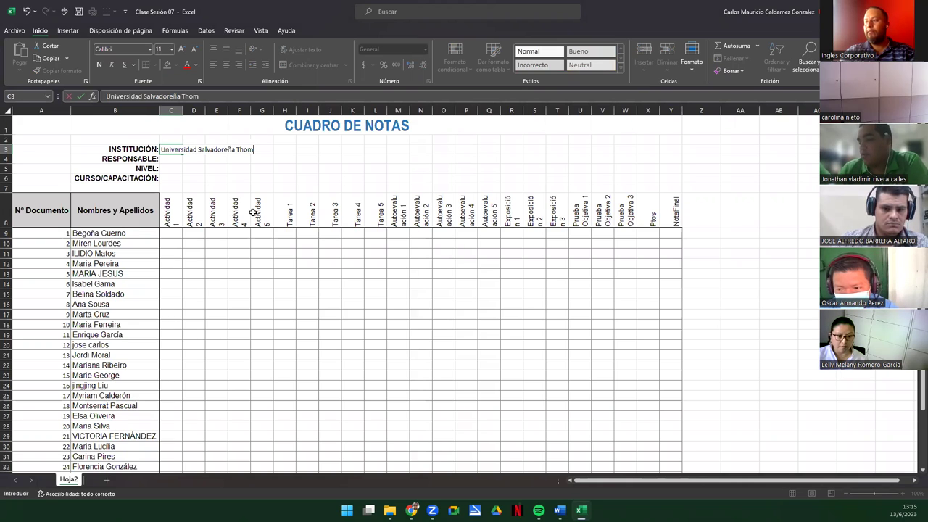
pyautogui.write('a')
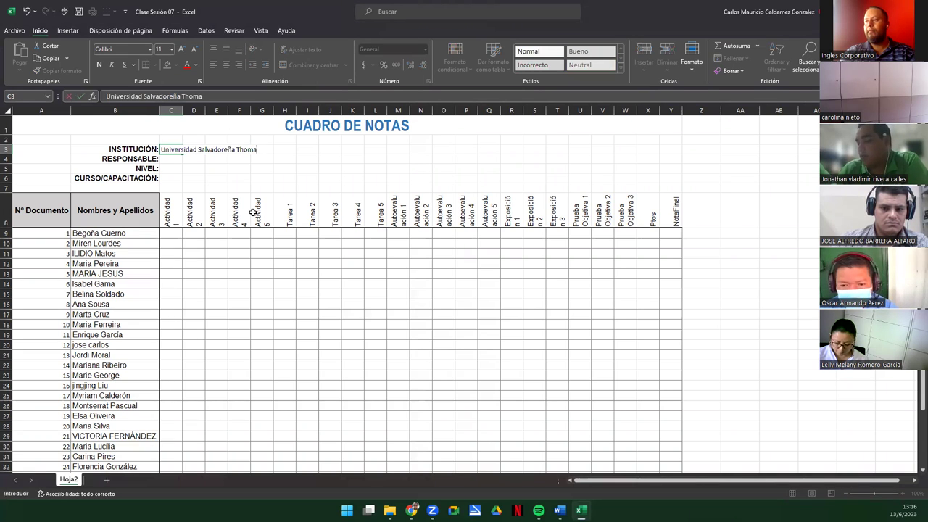
pyautogui.write('s Th')
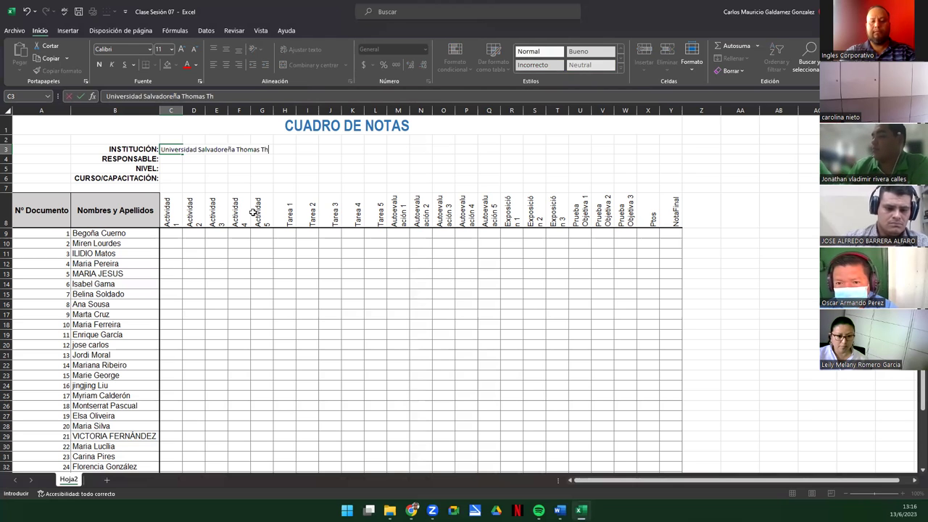
pyautogui.write('omson')
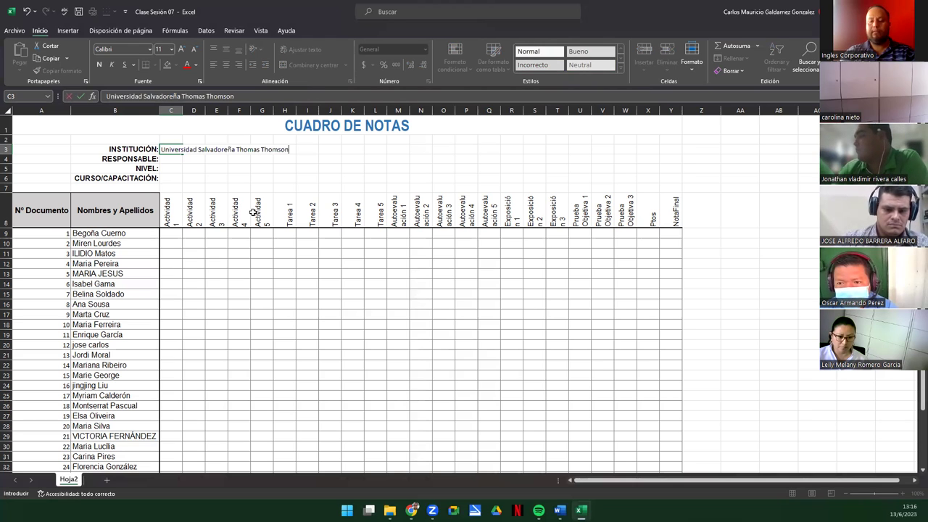
pyautogui.press('Return')
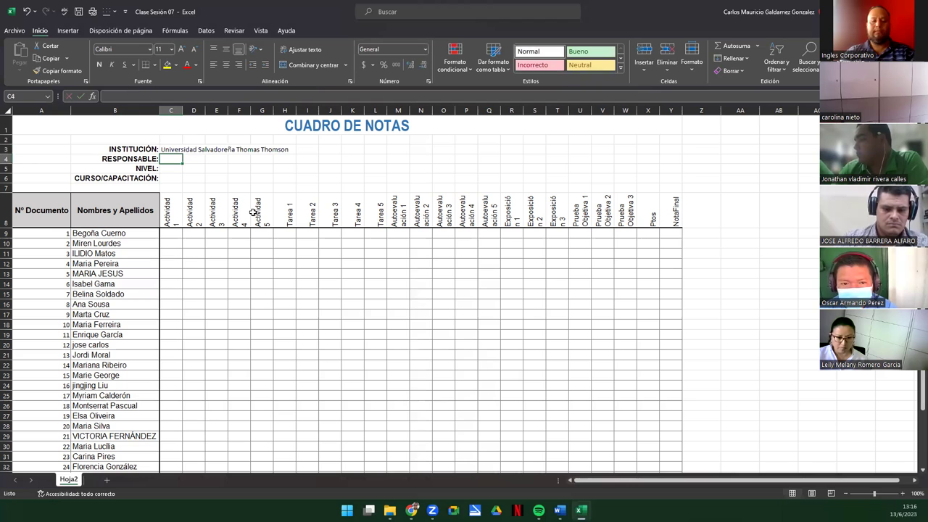
pyautogui.write('DC')
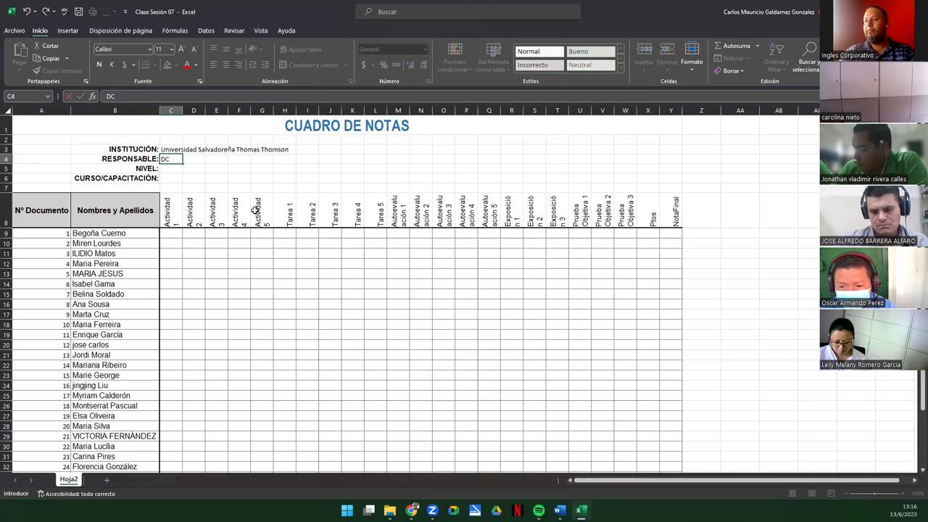
pyautogui.write('. Lui')
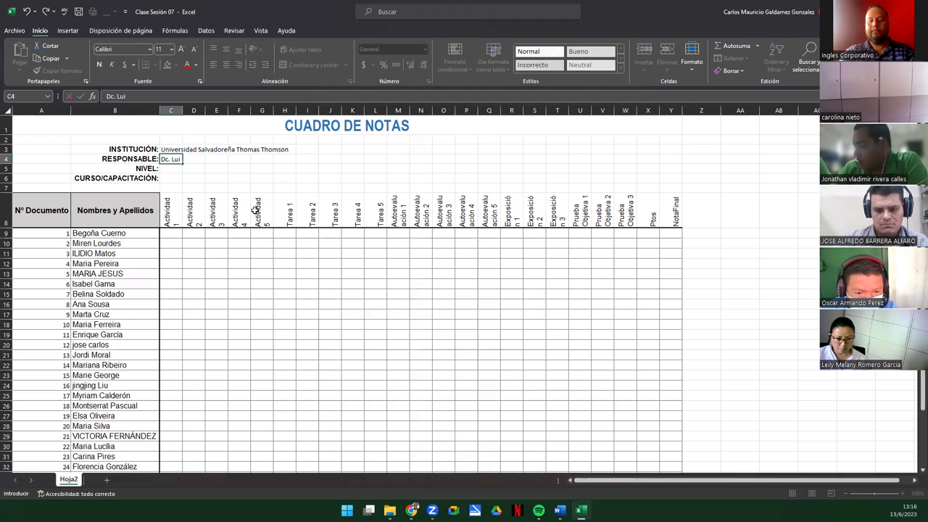
pyautogui.write('s Abarca')
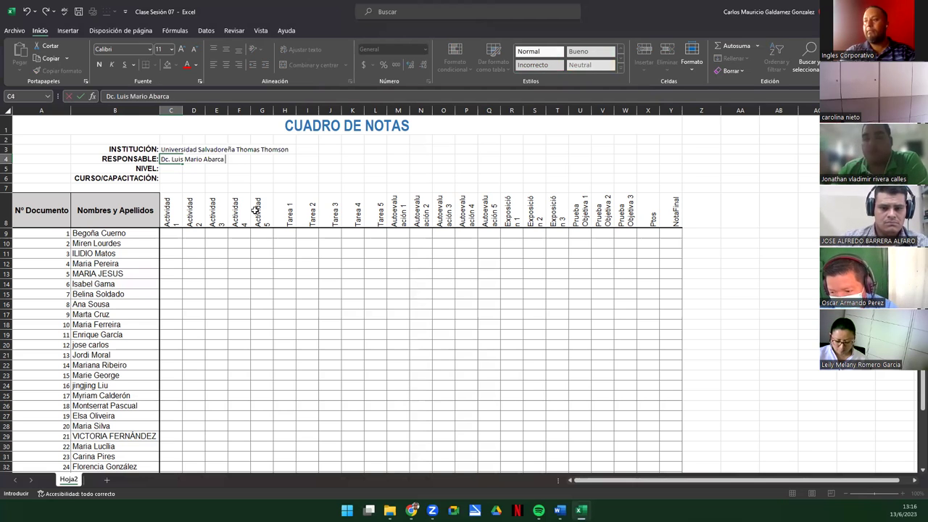
pyautogui.write('lizario')
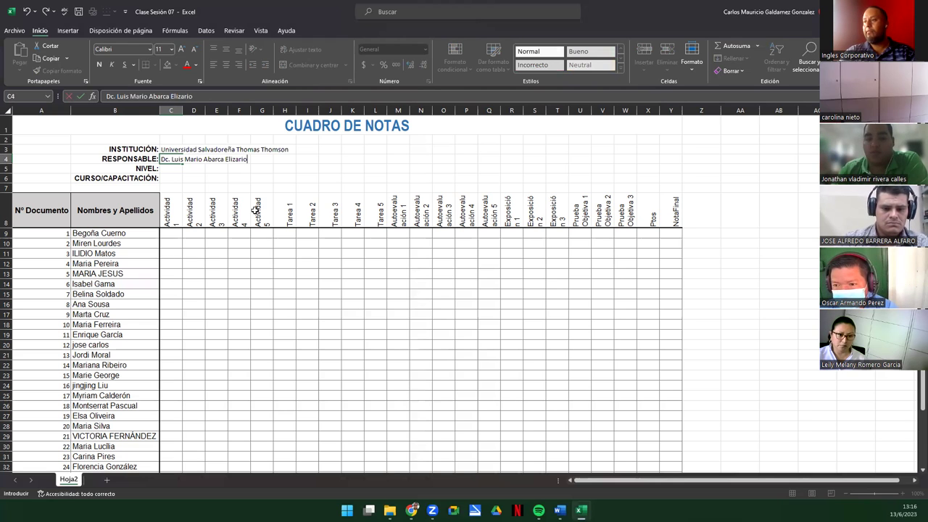
pyautogui.press('Return')
# Set NIVEL to 'Universitario' and clear the stray text started in C6
pyautogui.write('Un')
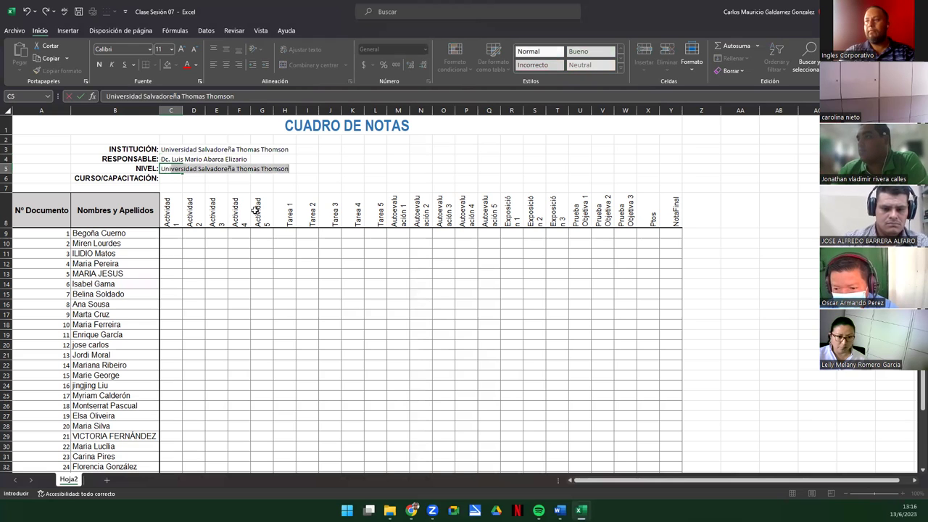
pyautogui.press('End')
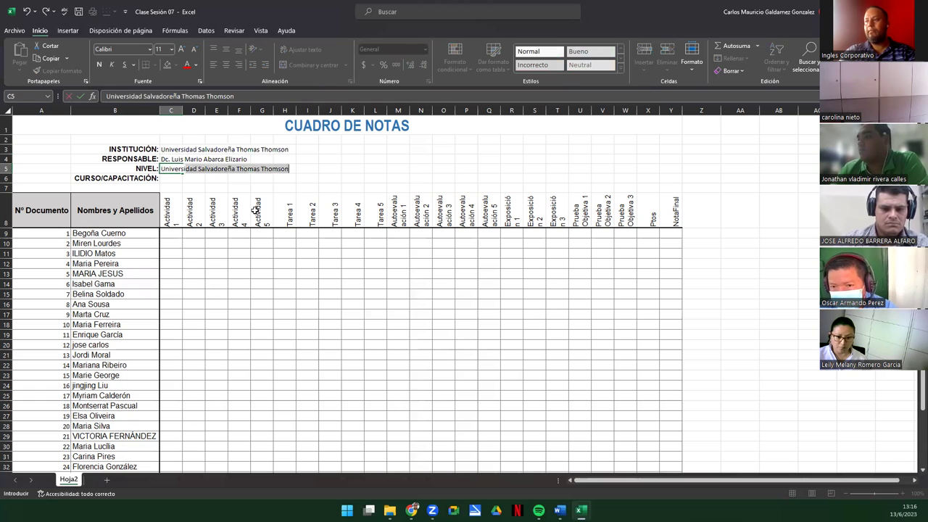
pyautogui.write('tario')
pyautogui.press('Return')
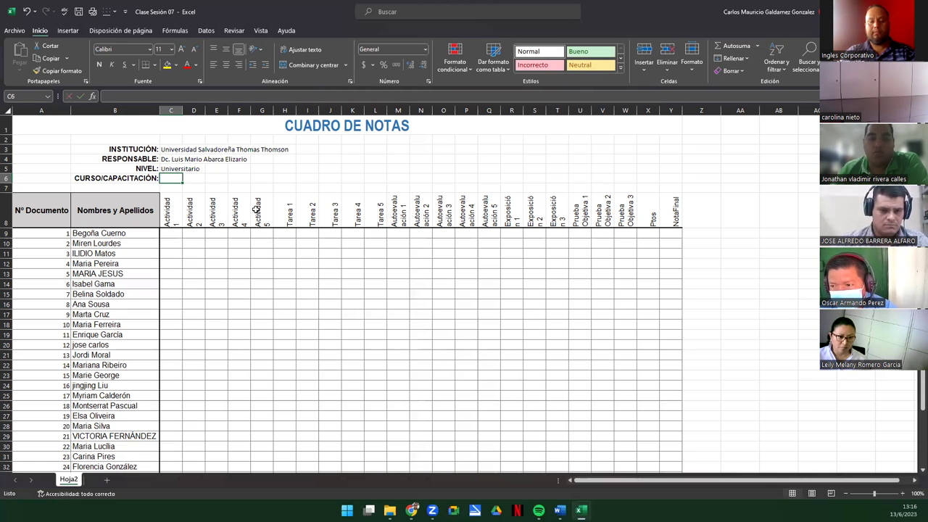
pyautogui.write('A')
pyautogui.press('BackSpace')
pyautogui.press('BackSpace')
pyautogui.press('BackSpace')
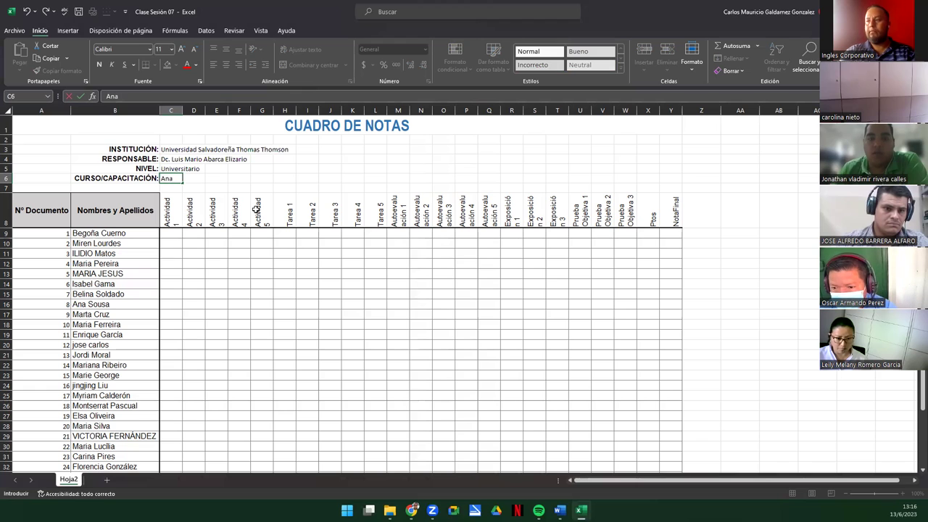
pyautogui.press('BackSpace')
pyautogui.press('BackSpace')
pyautogui.press('BackSpace')
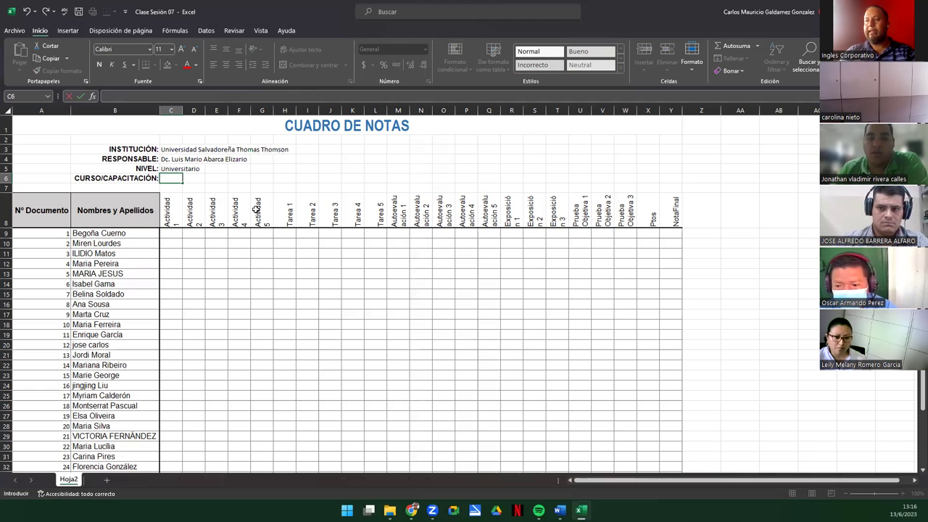
# Insert a blank row above CURSO/CAPACITACIÓN and enter CARRERA: Ingenieria de Sistemas Informaticos
pyautogui.click(142, 179)
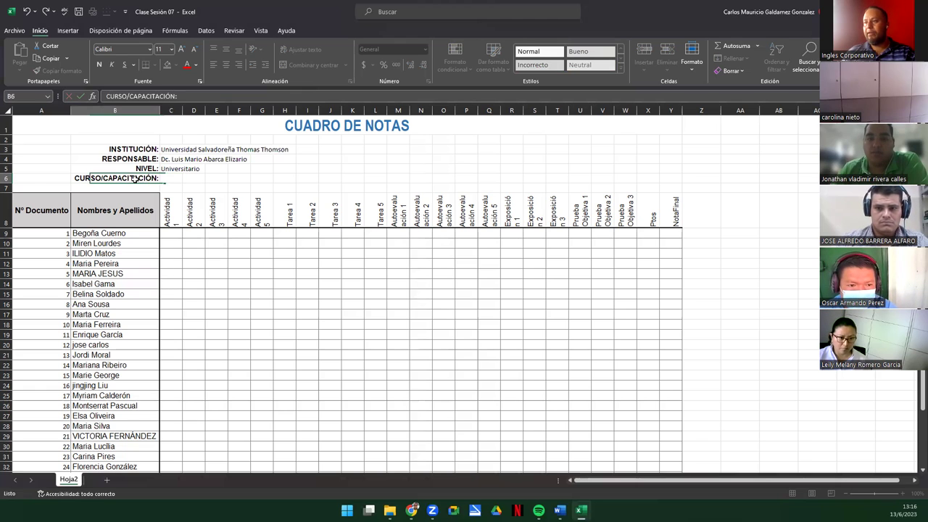
pyautogui.click(7, 178)
pyautogui.rightClick(7, 180)
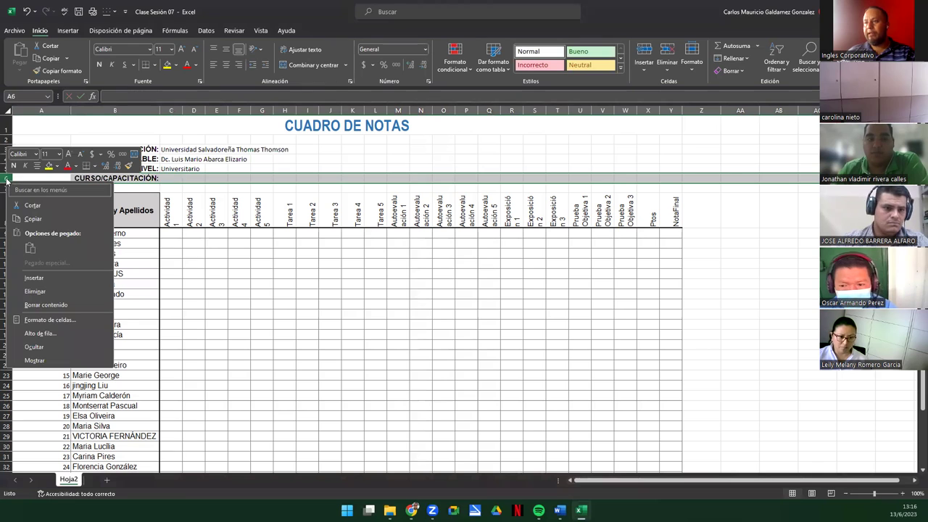
pyautogui.click(34, 278)
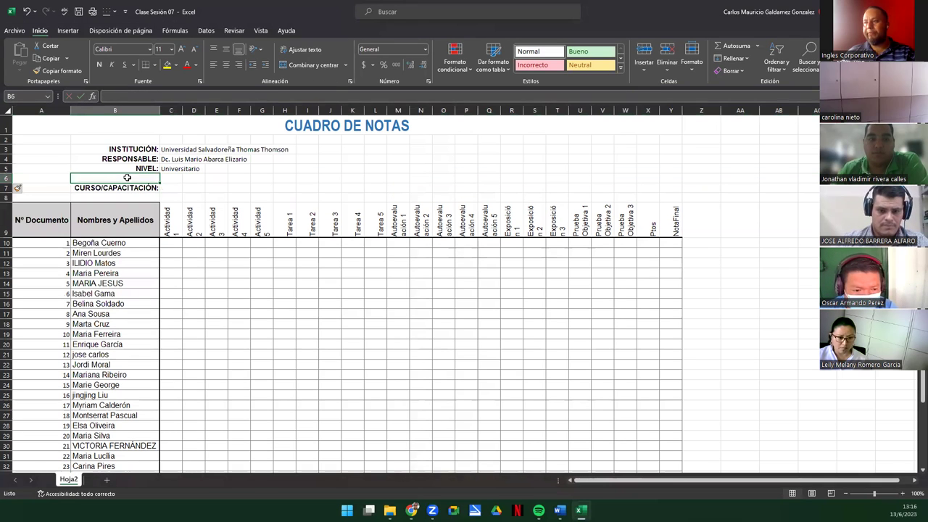
pyautogui.click(127, 178)
pyautogui.write('CARRERA:')
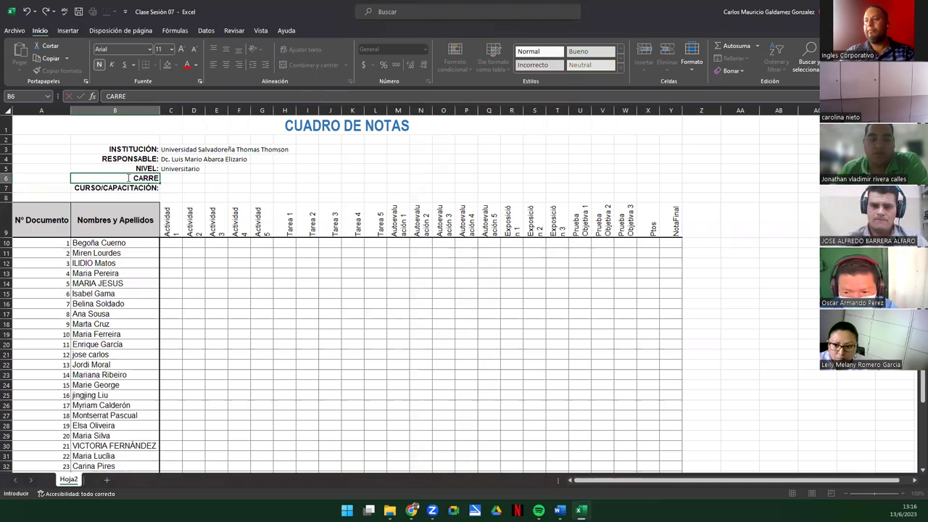
pyautogui.press('Tab')
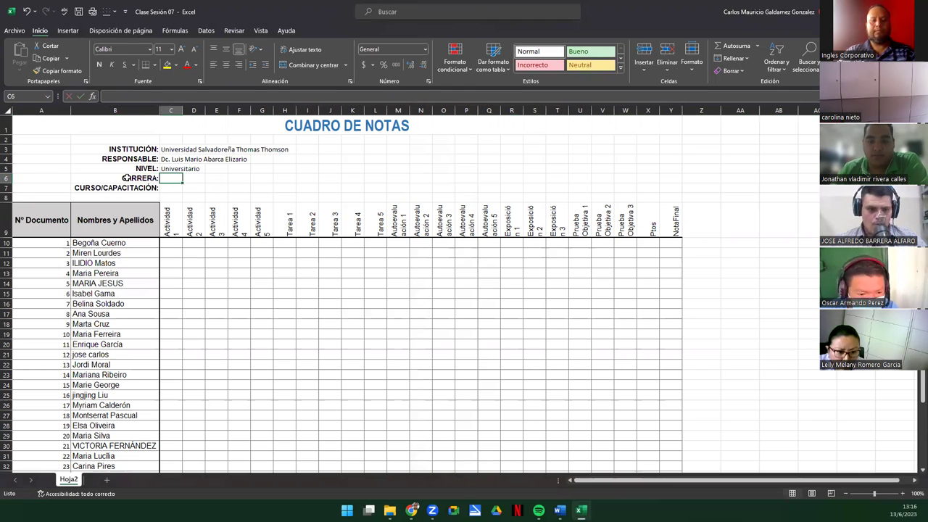
pyautogui.write('Ingenieria de')
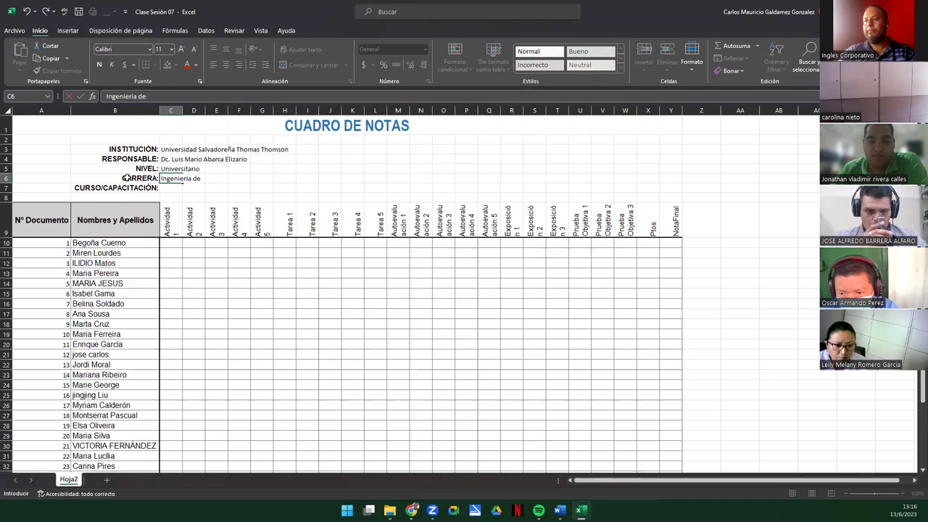
pyautogui.write('e')
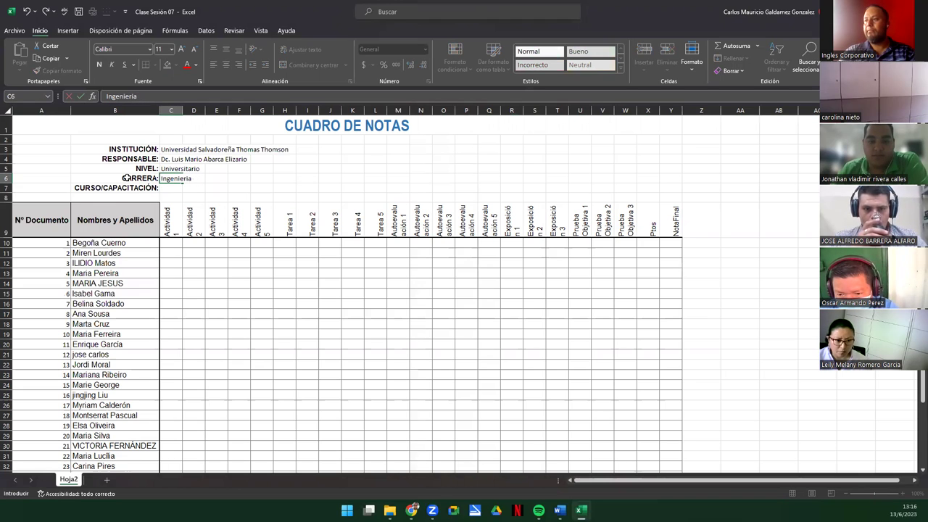
pyautogui.write(' Sistemas')
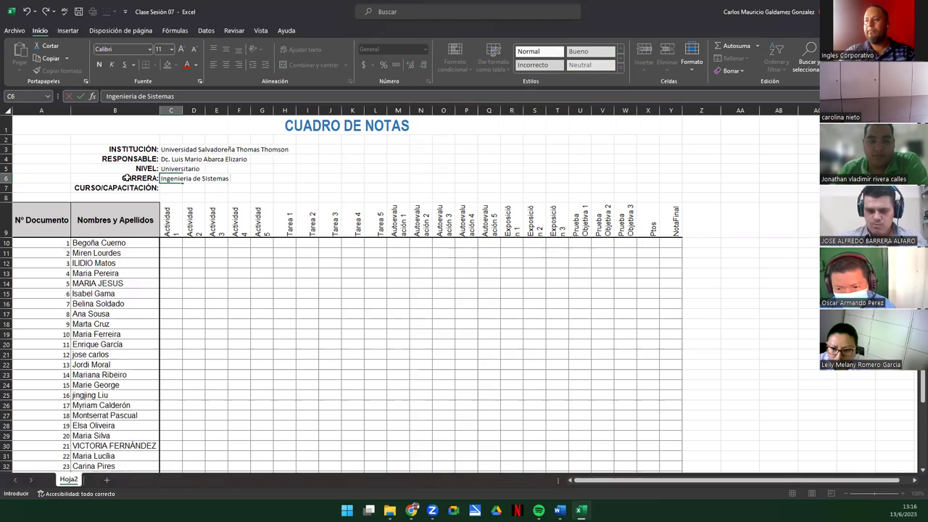
pyautogui.write(' Informaticos')
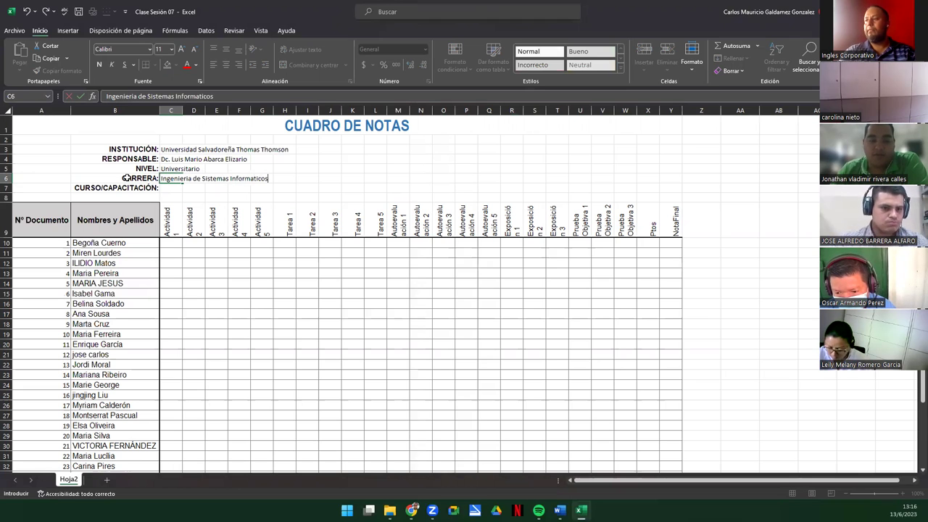
pyautogui.press('Return')
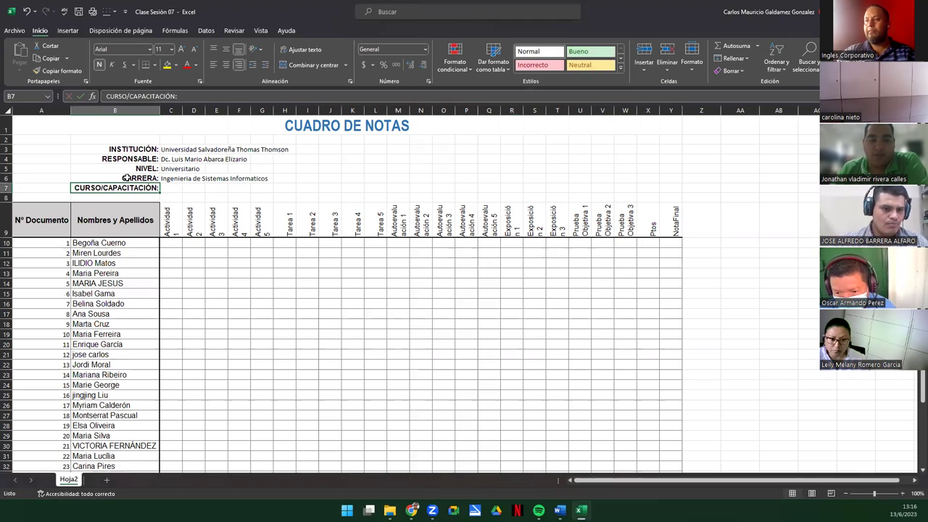
# Label B7 MATERIA: with the subject Analisis de Sistemas II beside it
pyautogui.write('MATERIA:')
pyautogui.press('Tab')
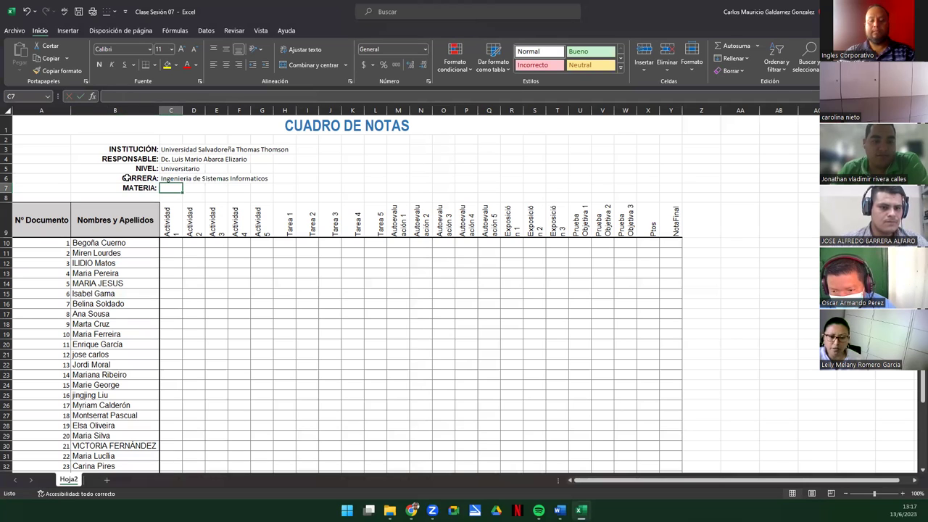
pyautogui.write('Analisis de')
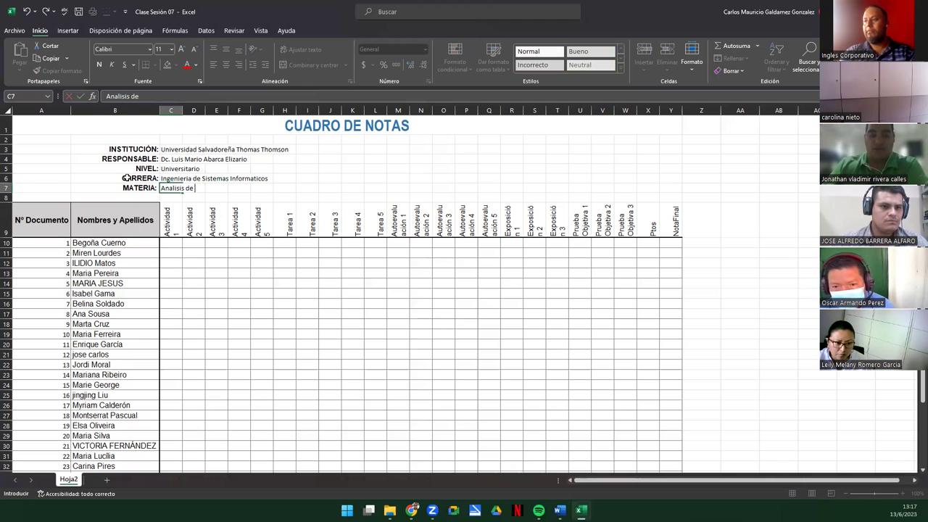
pyautogui.write(' Sistemas II')
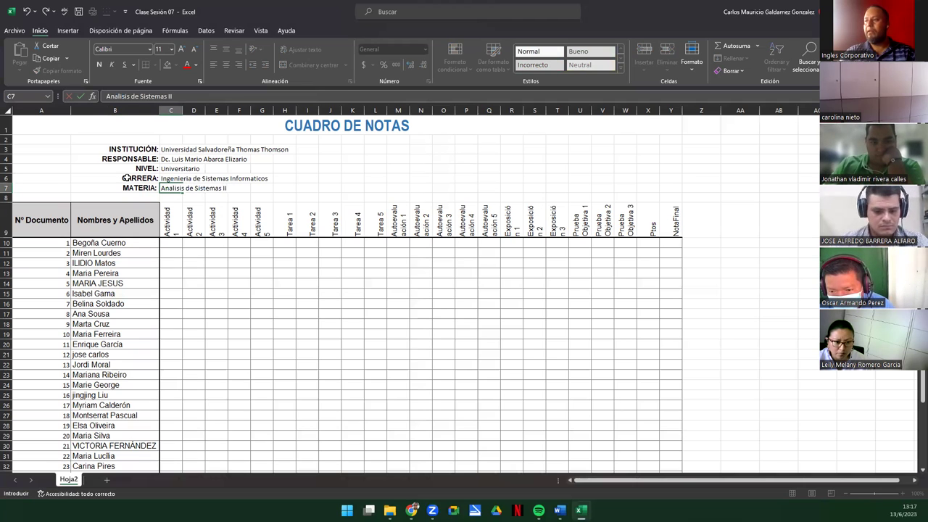
pyautogui.press('Return')
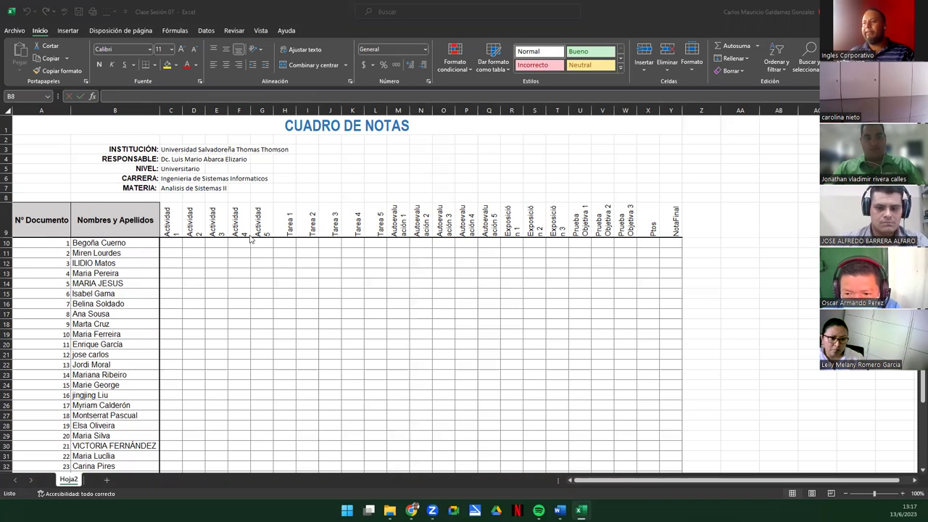
pyautogui.click(130, 148)
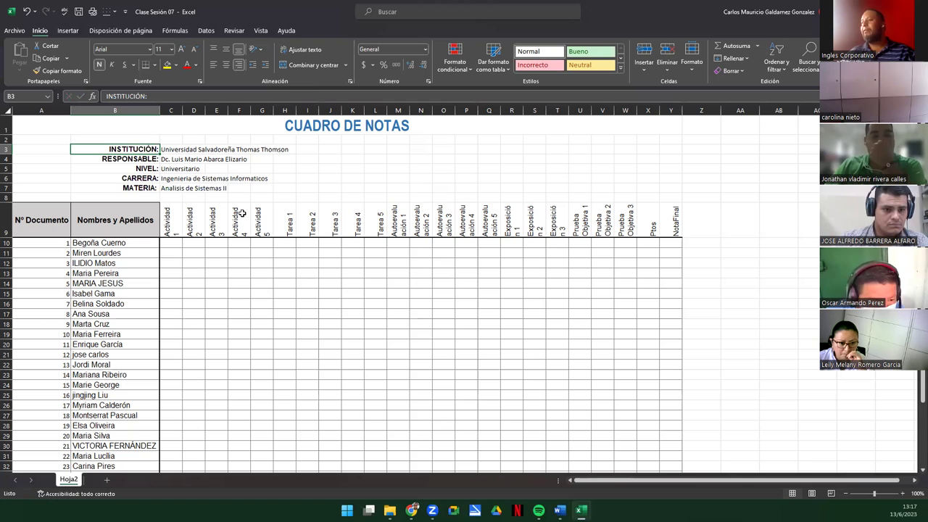
pyautogui.click(143, 179)
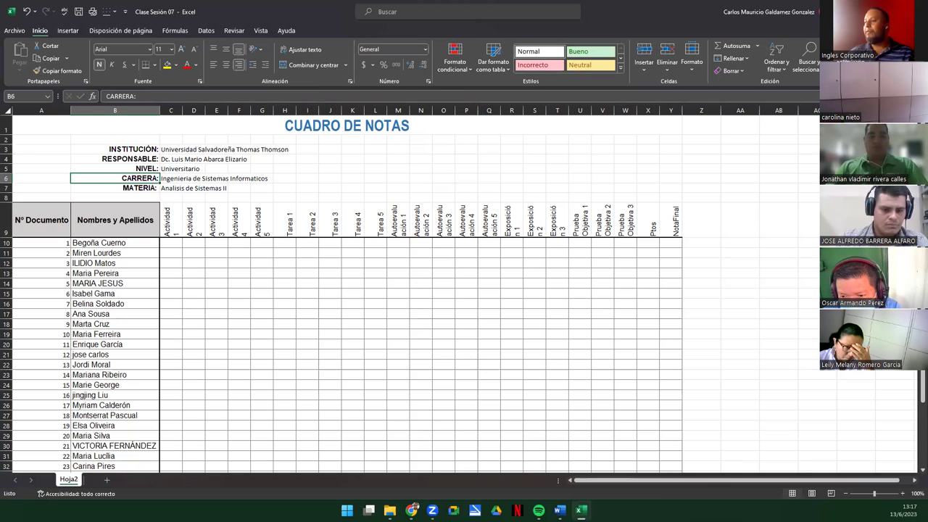
pyautogui.click(212, 272)
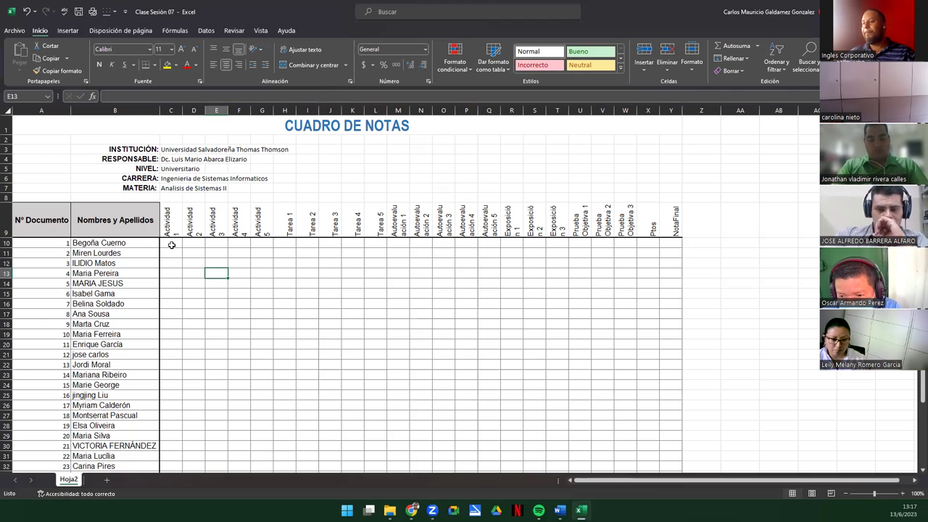
pyautogui.click(172, 245)
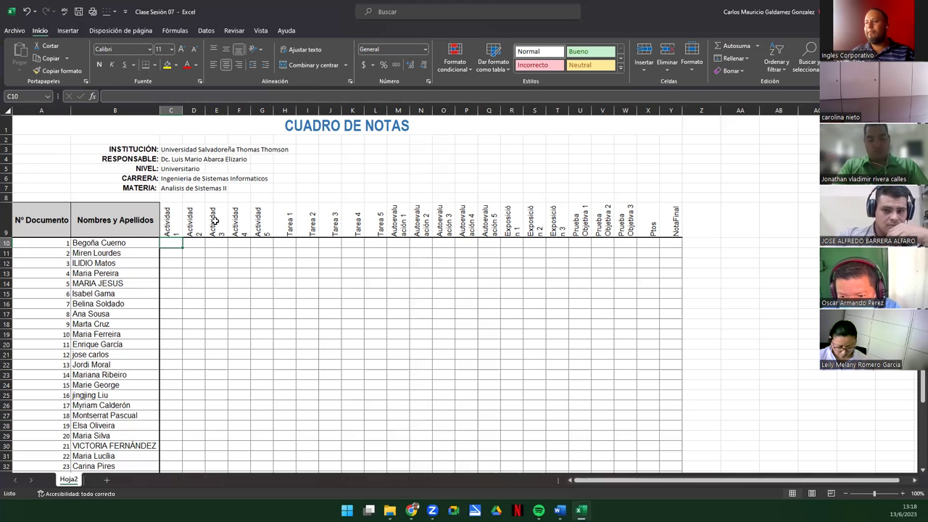
# Zoom the gradebook in to 160% to inspect the headers, then back out to 115%
pyautogui.keyDown('ctrl'); pyautogui.scroll(1, 207, 219); pyautogui.keyUp('ctrl')
pyautogui.keyDown('ctrl'); pyautogui.scroll(1, 206, 219); pyautogui.keyUp('ctrl')
pyautogui.keyDown('ctrl'); pyautogui.scroll(1, 196, 220); pyautogui.keyUp('ctrl')
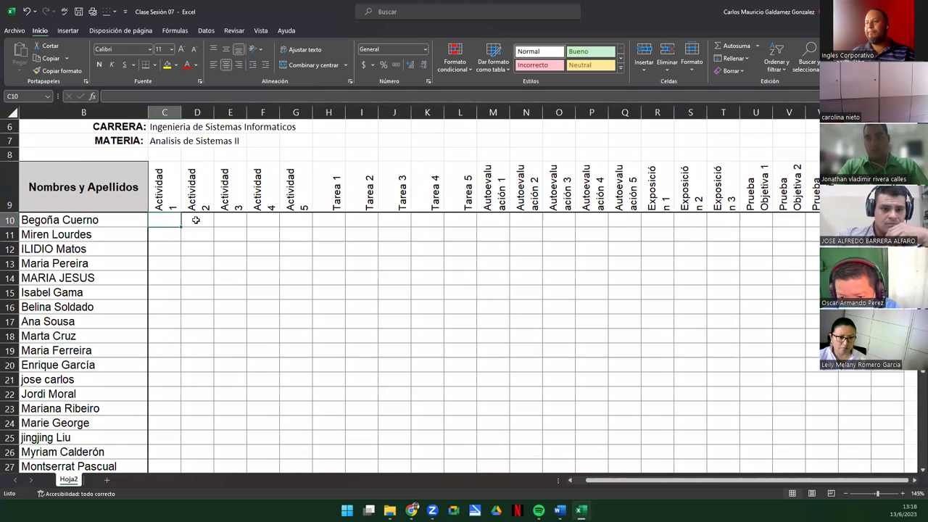
pyautogui.scroll(2, 154, 225)
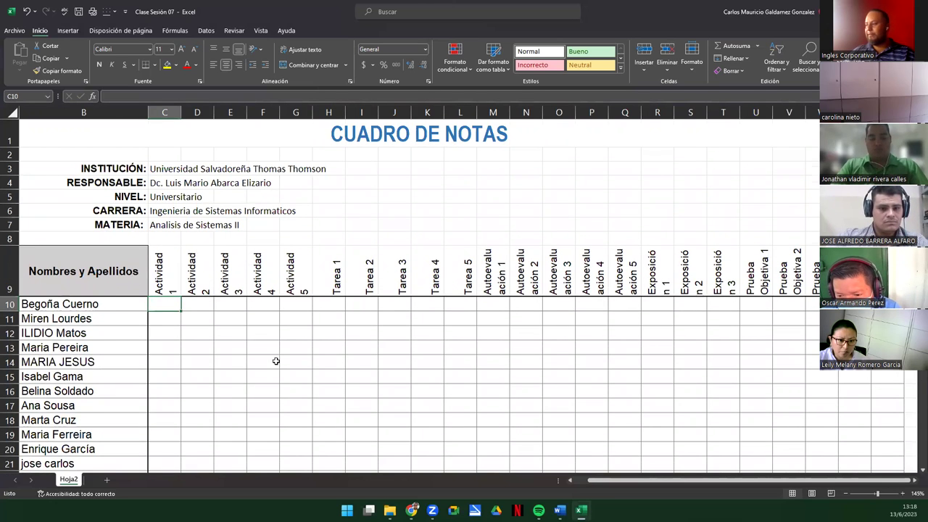
pyautogui.keyDown('ctrl'); pyautogui.scroll(1, 276, 358); pyautogui.keyUp('ctrl')
pyautogui.hscroll(-3, 210, 377)
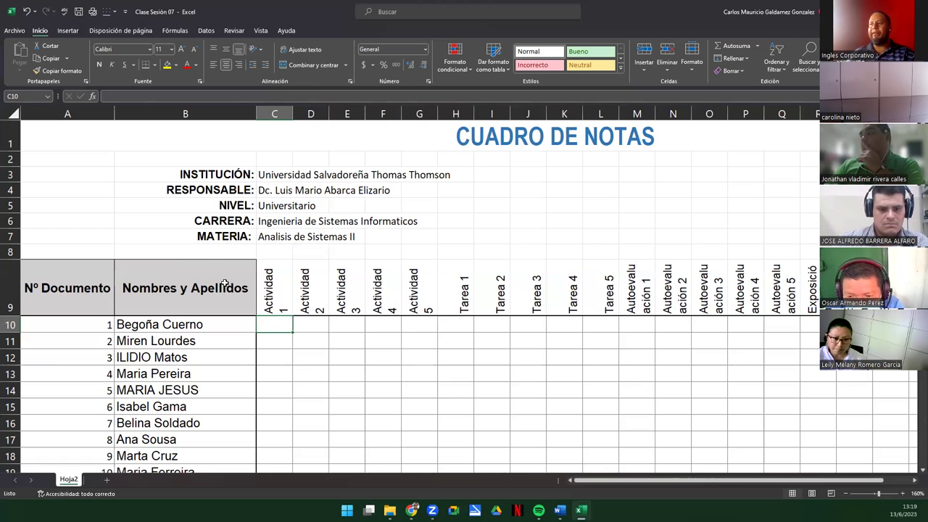
pyautogui.scroll(-1, 226, 290)
pyautogui.scroll(-1, 226, 290)
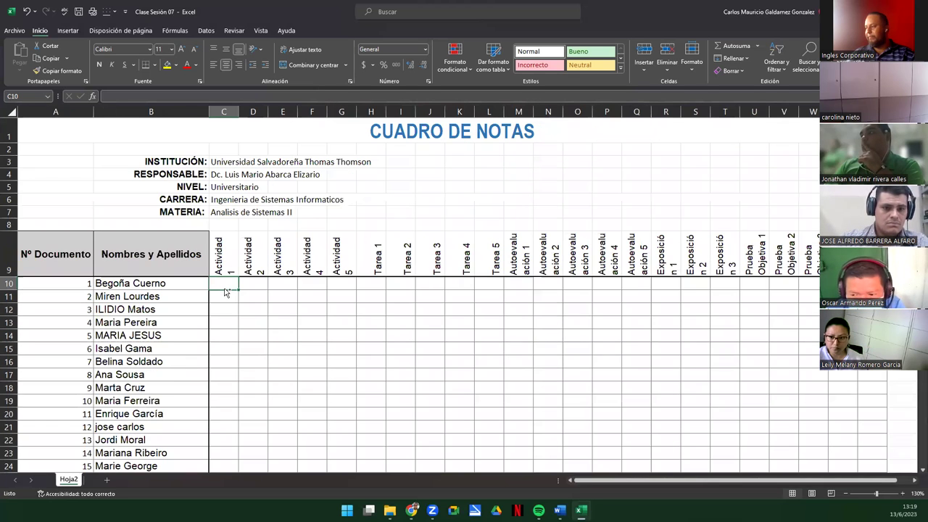
pyautogui.scroll(-1, 225, 292)
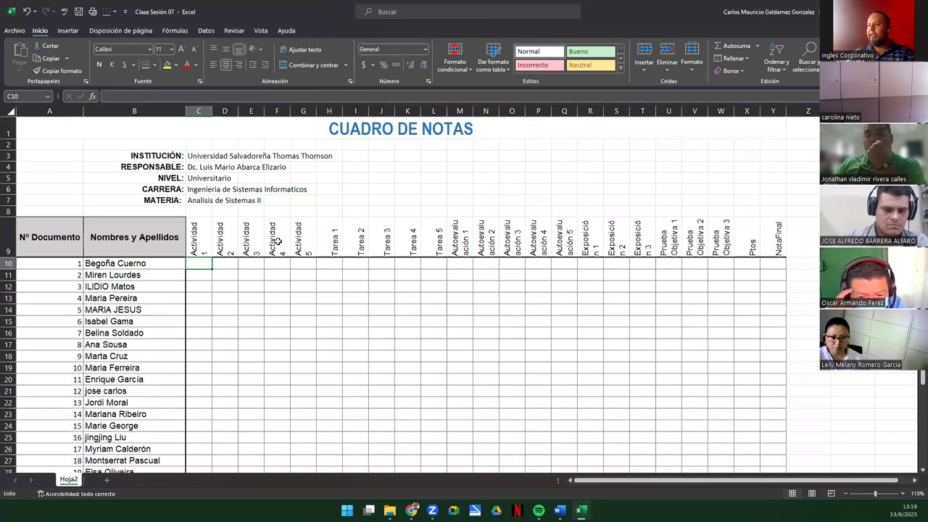
# Apply Todos los bordes to the row 9 headings C9:Y9, Actividad 1 through NotaFinal
pyautogui.moveTo(196, 239); pyautogui.dragTo(776, 240)
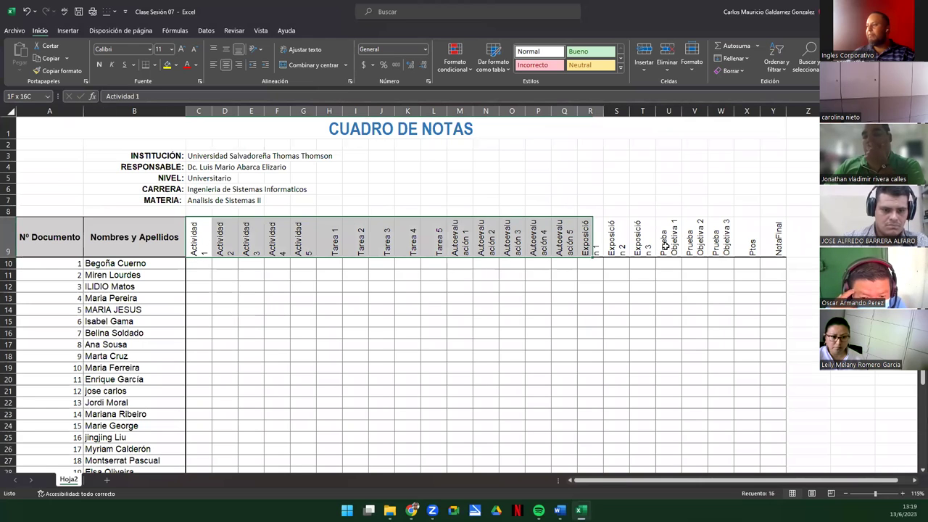
pyautogui.click(154, 67)
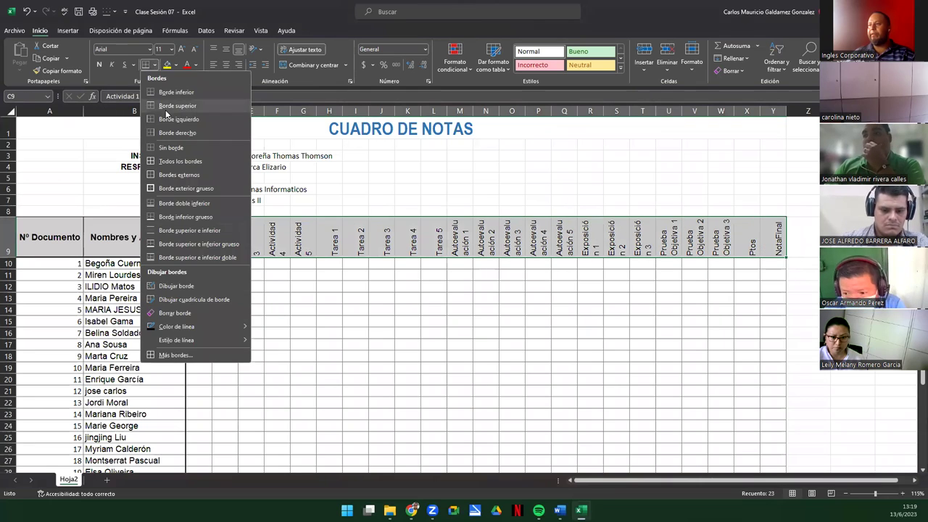
pyautogui.click(180, 161)
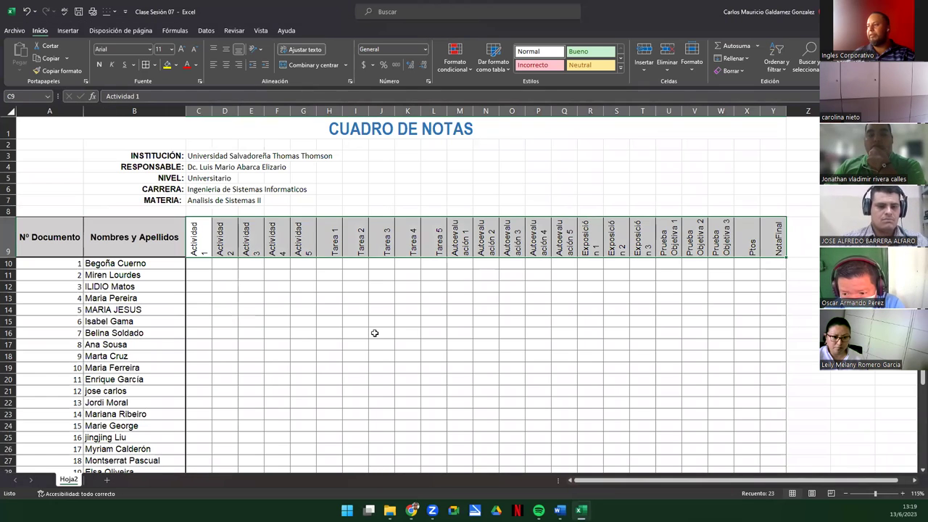
pyautogui.click(375, 333)
pyautogui.scroll(-5, 375, 333)
pyautogui.scroll(4, 370, 331)
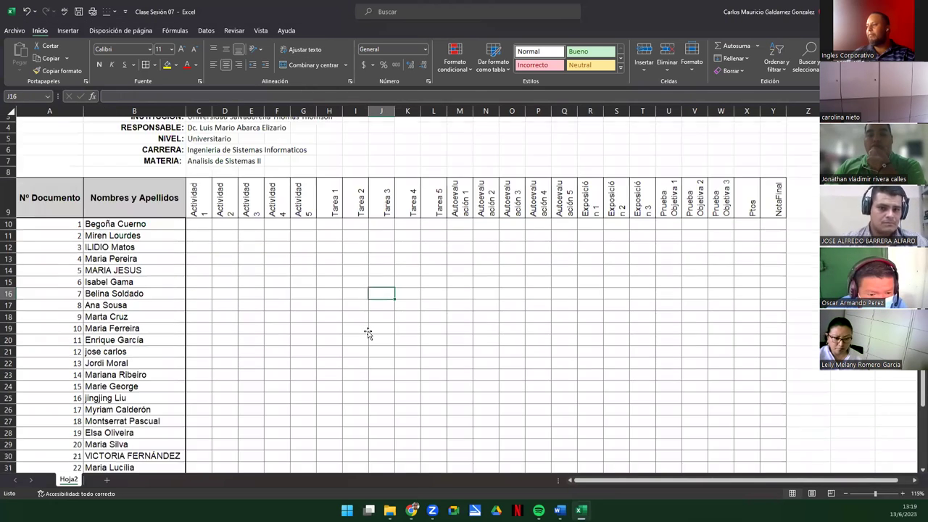
pyautogui.scroll(1, 370, 332)
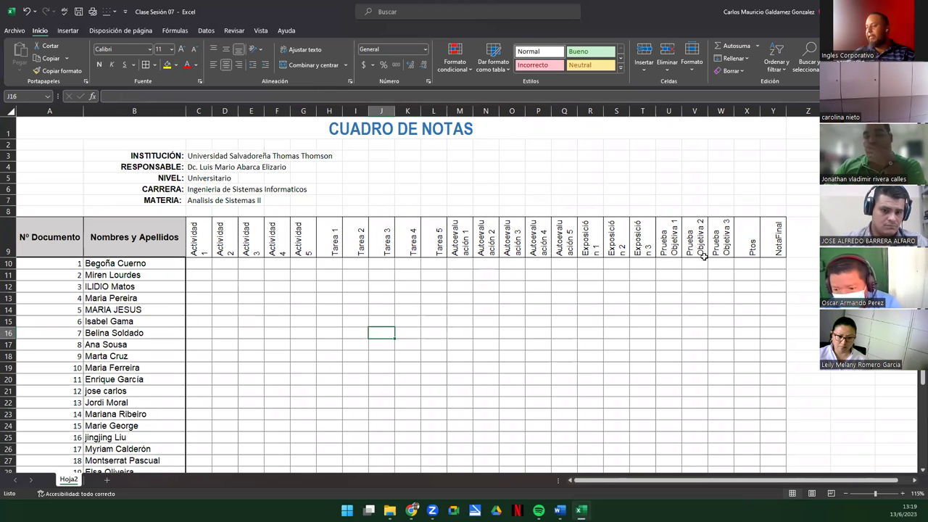
# Merge and centre N2:O2 with the label TABLA DE DATOS and widen column O to fit
pyautogui.click(491, 144)
pyautogui.moveTo(503, 143); pyautogui.dragTo(537, 144)
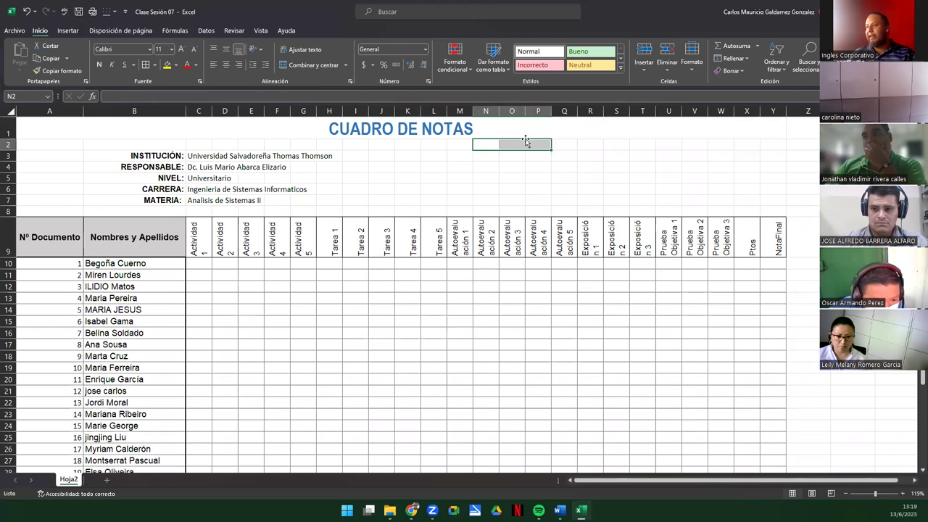
pyautogui.click(320, 67)
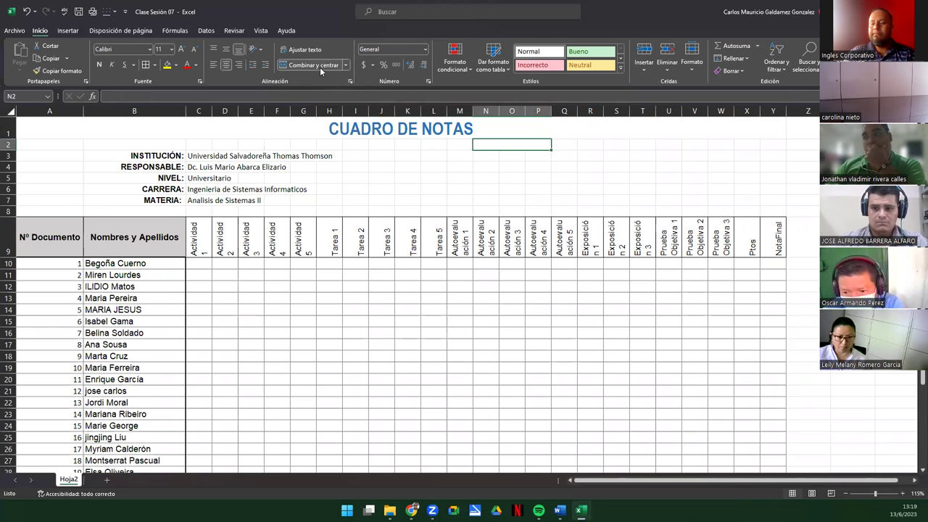
pyautogui.click(337, 71)
pyautogui.hotkey('shift', 'Left')
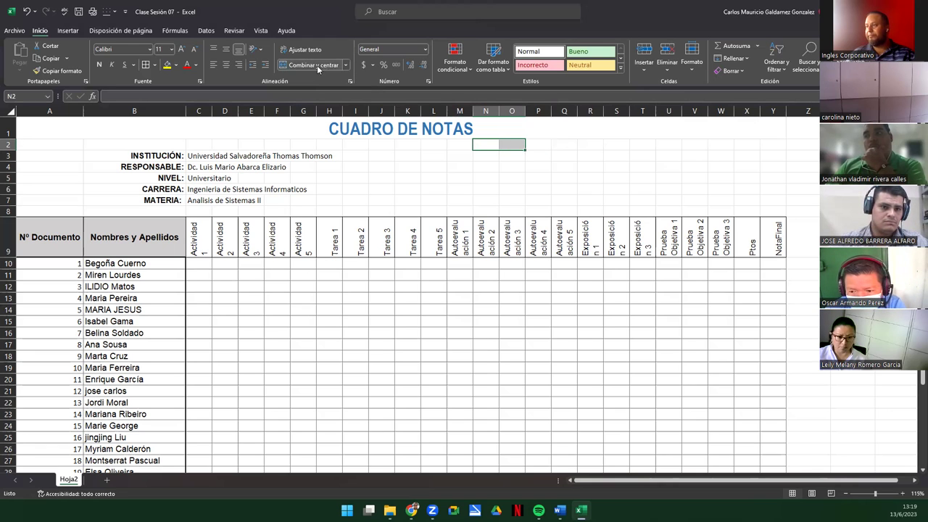
pyautogui.click(317, 65)
pyautogui.write('TABLA DE DATOS')
pyautogui.press('Return')
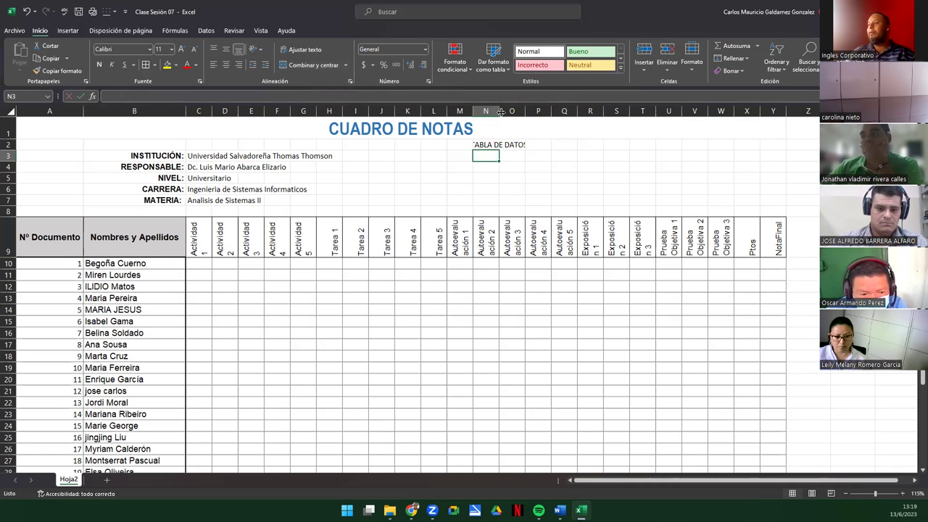
pyautogui.moveTo(522, 110); pyautogui.dragTo(514, 111)
pyautogui.click(486, 145)
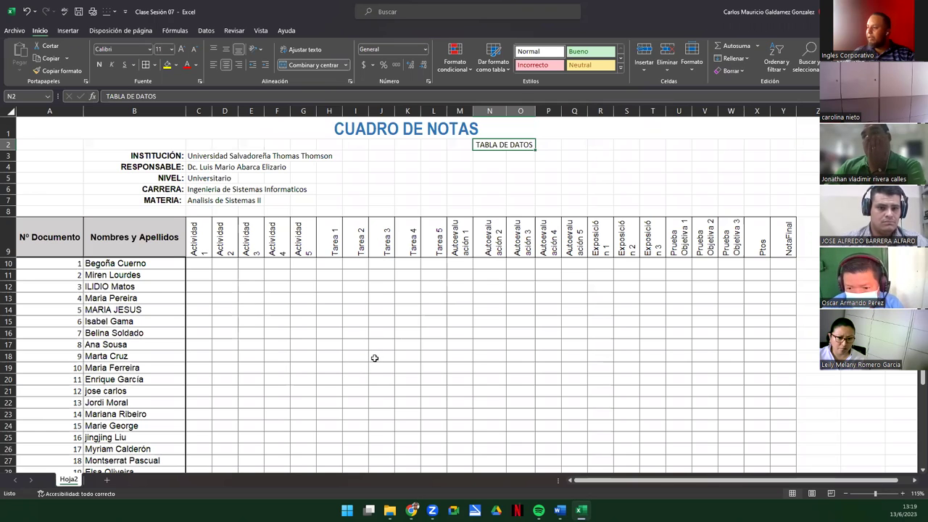
pyautogui.moveTo(198, 247); pyautogui.dragTo(729, 242)
# Replace the Autoevaluación 4 heading with Foro Academico 1 and fill Foro Academico 2 beside it
pyautogui.click(687, 247)
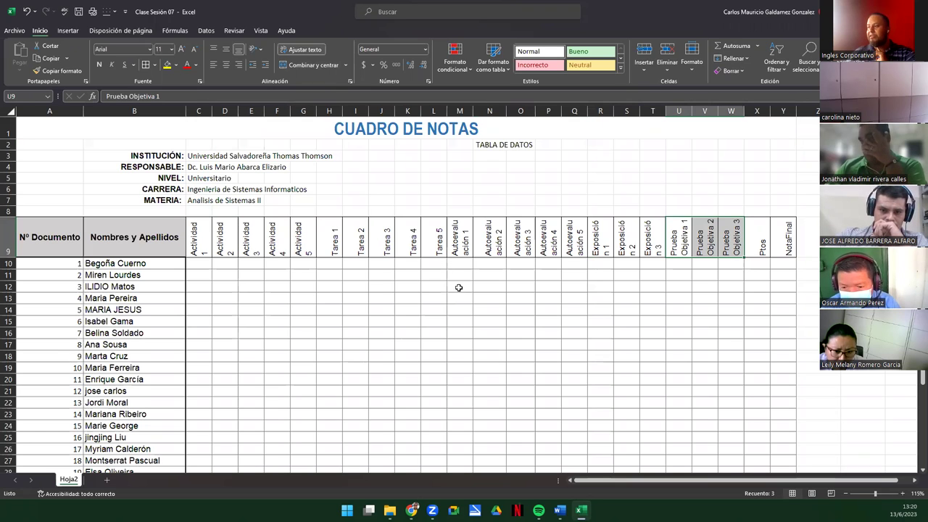
pyautogui.click(549, 245)
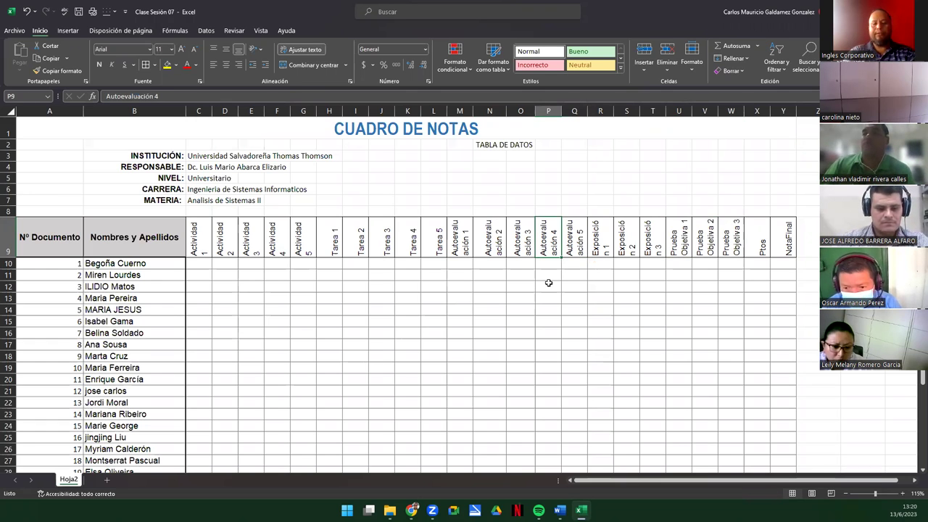
pyautogui.write('For')
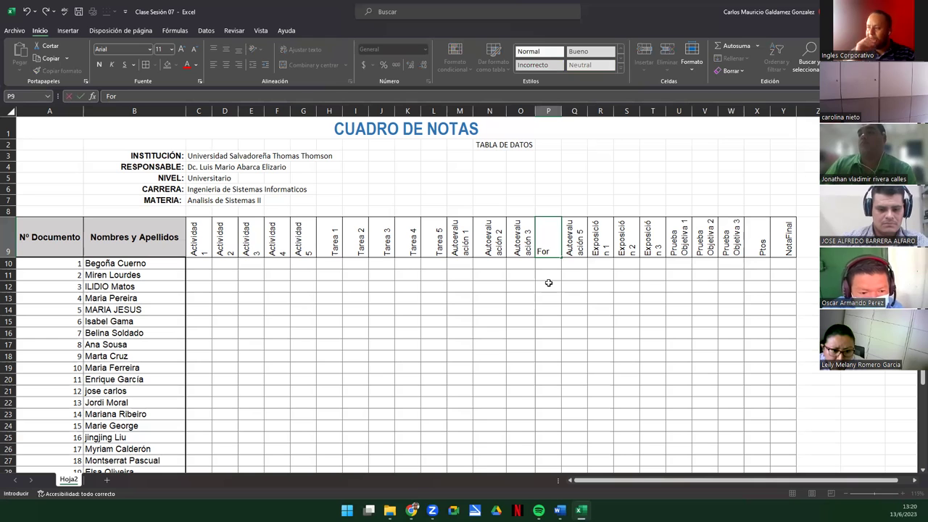
pyautogui.write('o Academico 1')
pyautogui.hotkey('ctrl', 'Return')
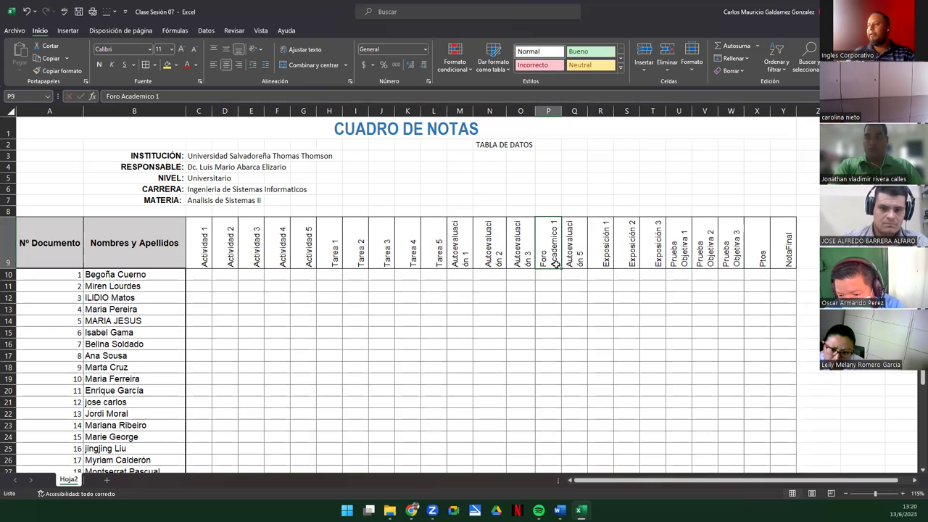
pyautogui.moveTo(560, 267); pyautogui.dragTo(589, 269)
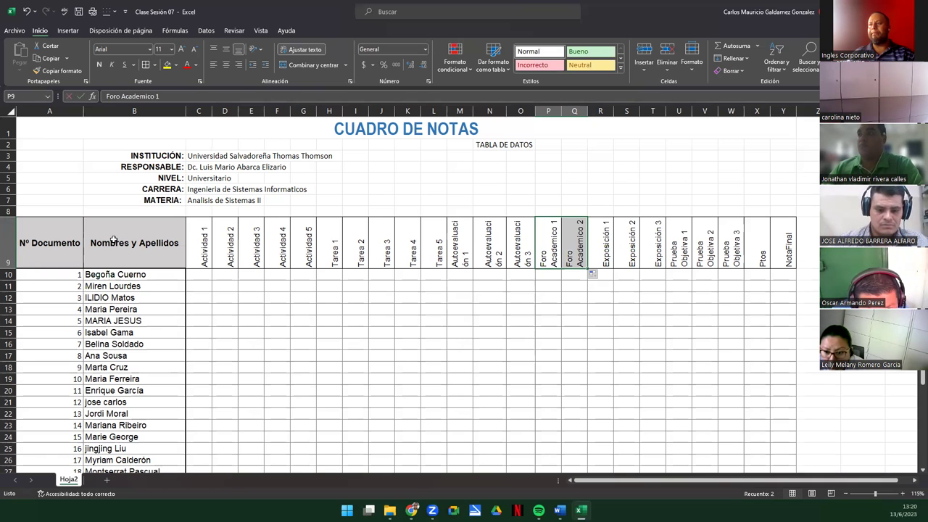
# Format the institution details in C3:C7 at font size 12, italic and underlined
pyautogui.moveTo(196, 155); pyautogui.dragTo(199, 201)
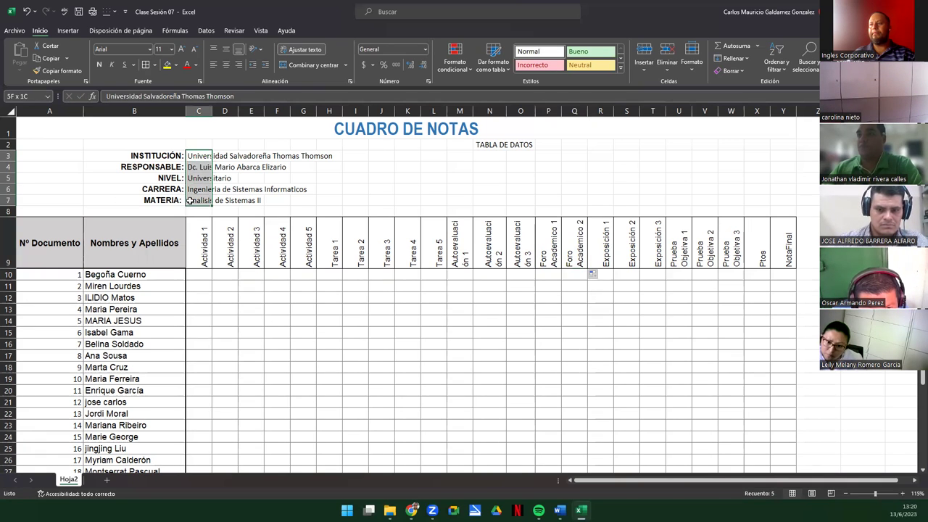
pyautogui.click(181, 50)
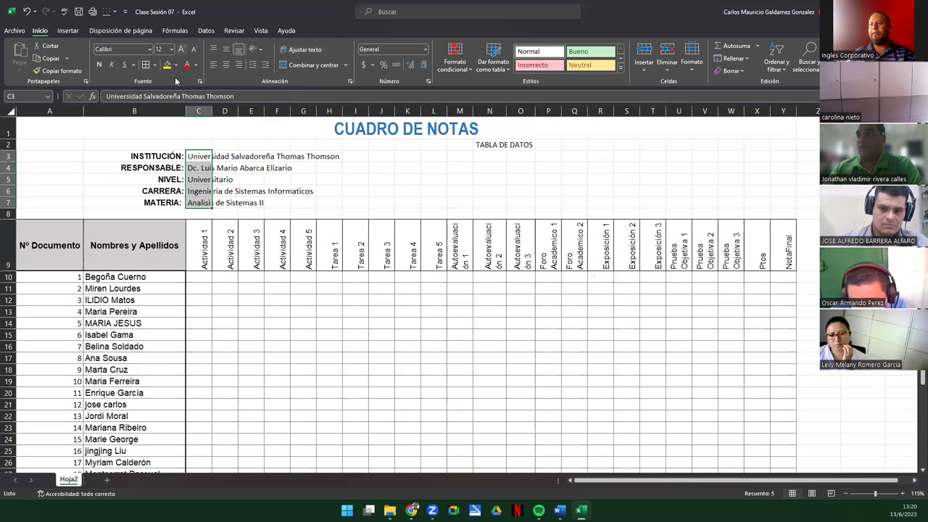
pyautogui.click(112, 65)
pyautogui.click(124, 65)
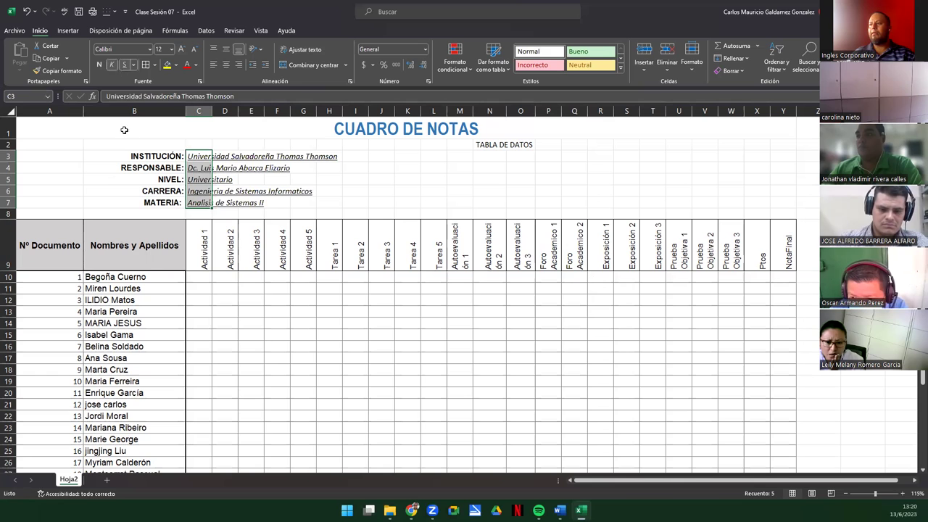
pyautogui.click(214, 296)
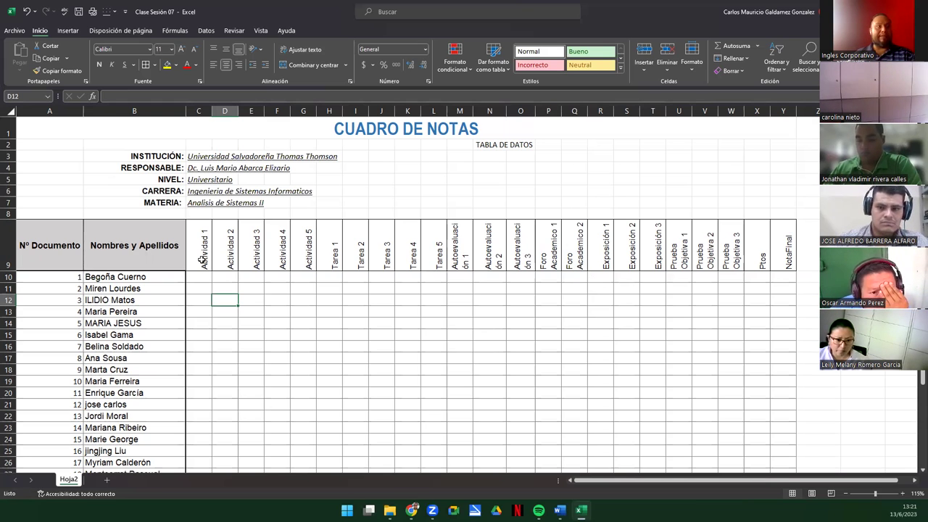
# Enter Act, Tarea, Autoe, Foro, Expo and PO down column N starting at N3
pyautogui.click(489, 156)
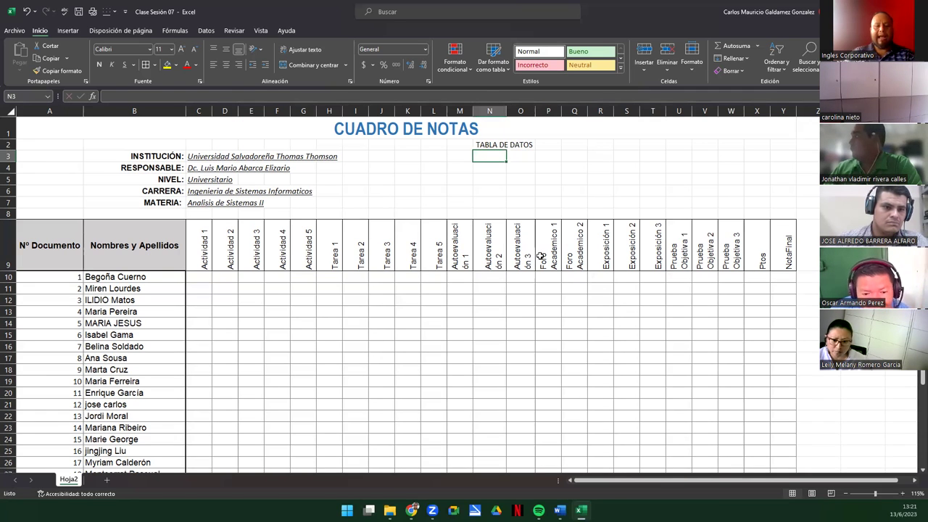
pyautogui.write('Act')
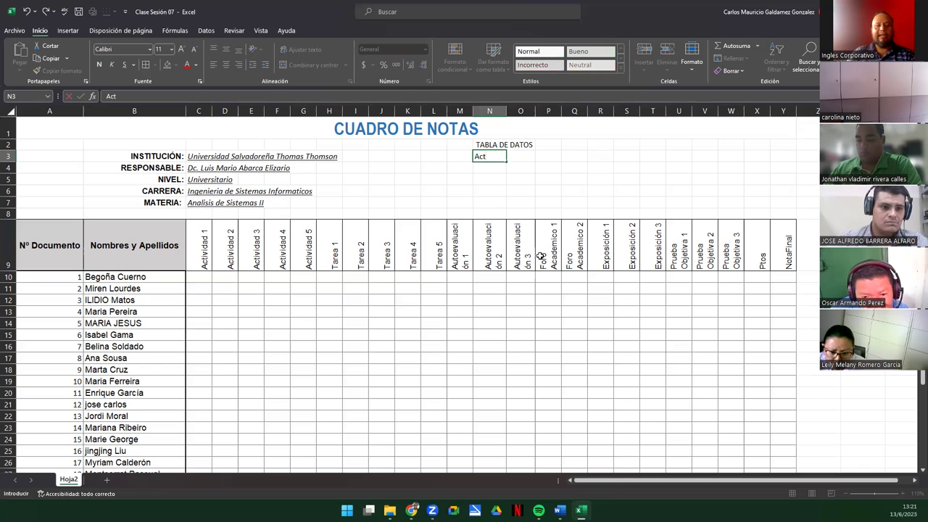
pyautogui.press('Return')
pyautogui.write('Tarea')
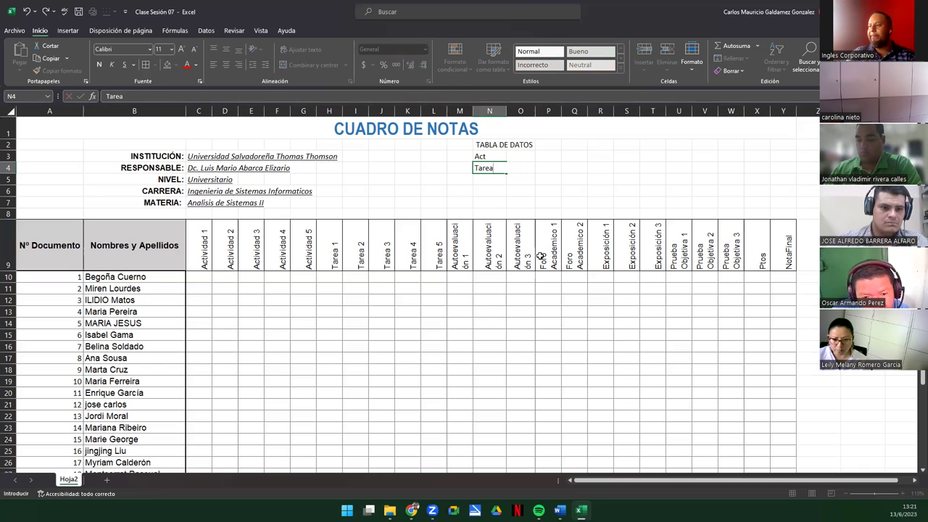
pyautogui.press('Return')
pyautogui.write('Autoe')
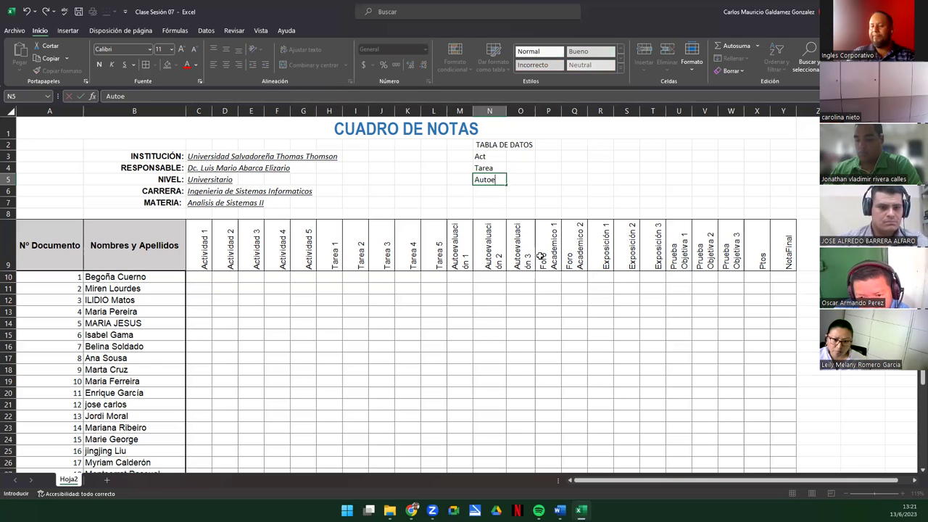
pyautogui.press('Return')
pyautogui.write('Foro')
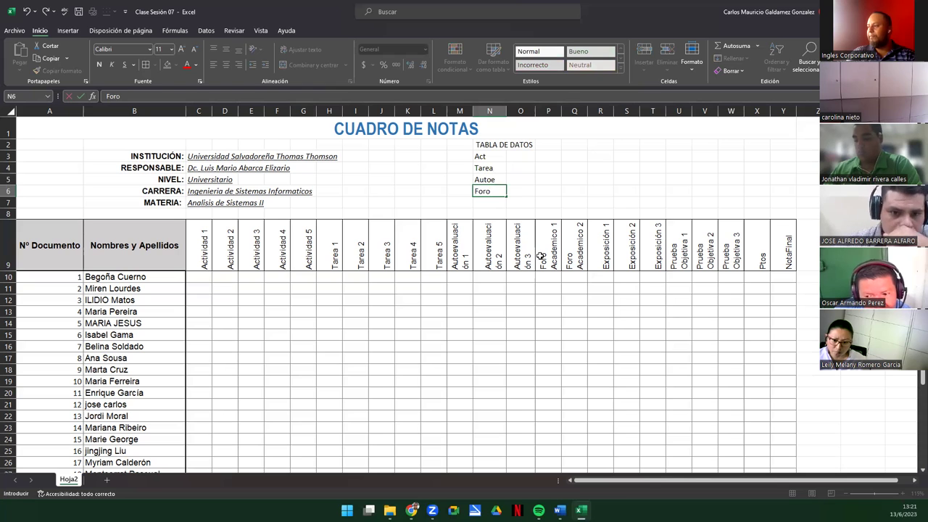
pyautogui.press('Return')
pyautogui.write('Expoo')
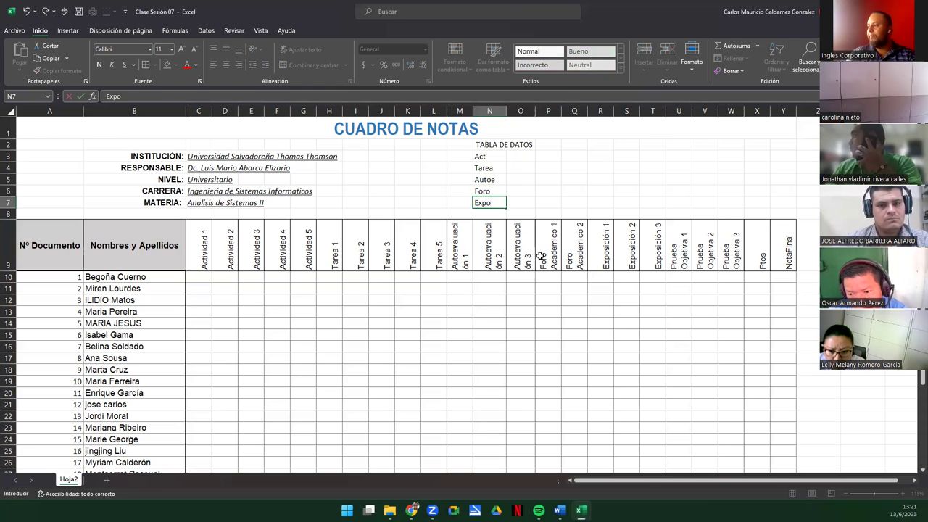
pyautogui.press('Return')
pyautogui.write('P')
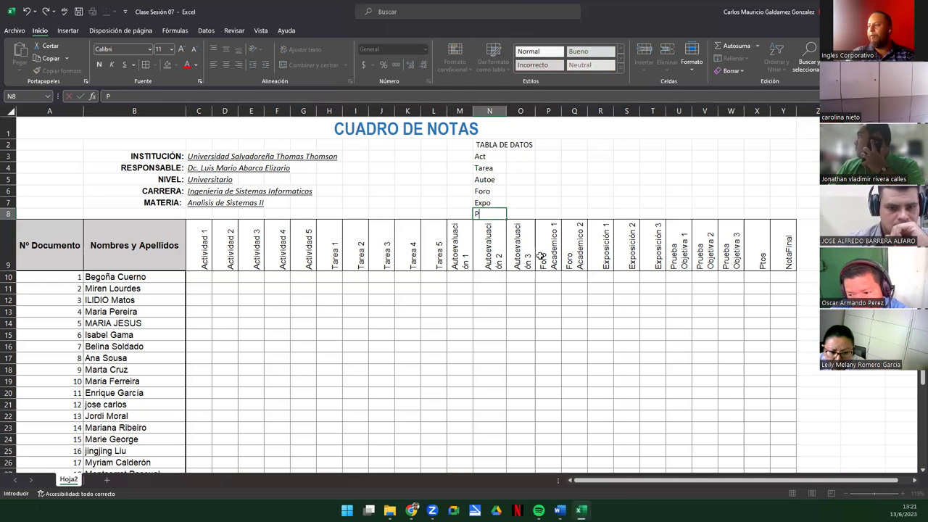
pyautogui.write('O')
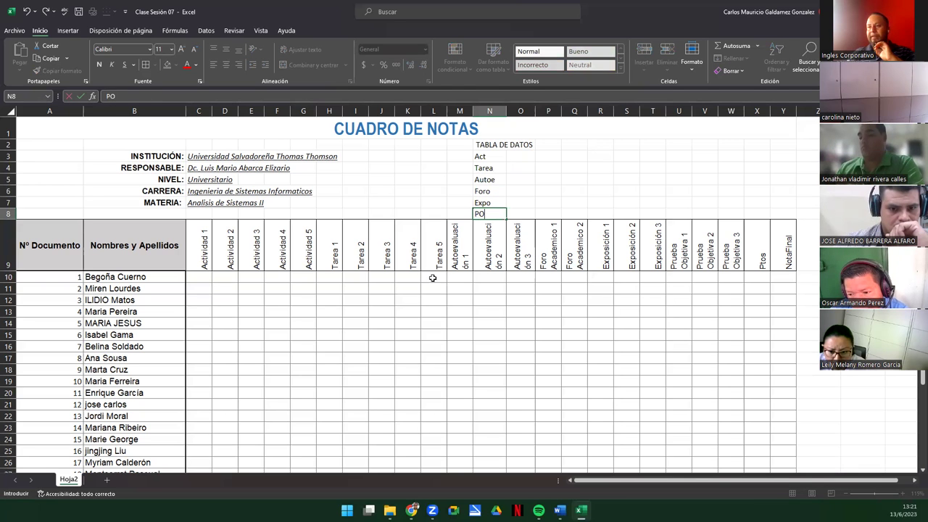
# Insert a blank row above the grade headers so they move down to row 10
pyautogui.rightClick(8, 232)
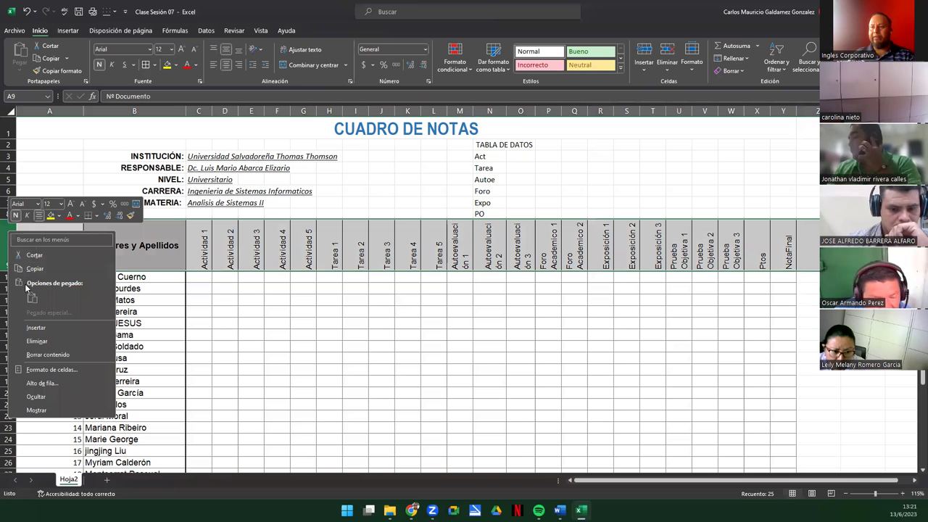
pyautogui.click(36, 328)
pyautogui.click(435, 262)
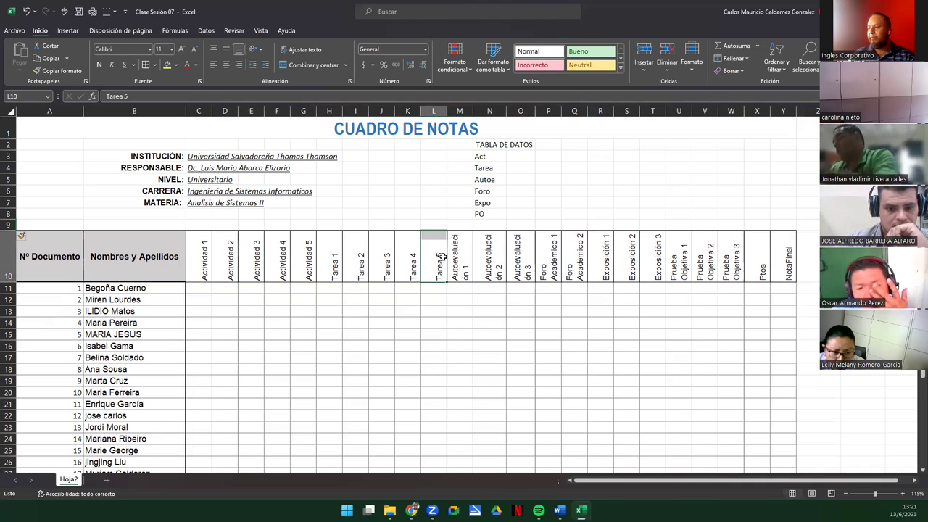
pyautogui.moveTo(485, 157); pyautogui.dragTo(485, 213)
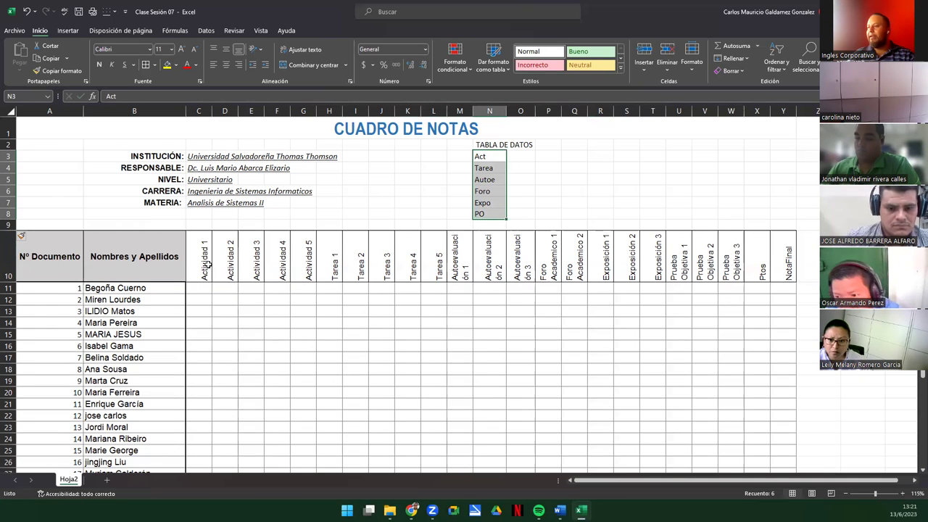
pyautogui.moveTo(210, 265); pyautogui.dragTo(295, 276)
pyautogui.moveTo(491, 213); pyautogui.dragTo(490, 154)
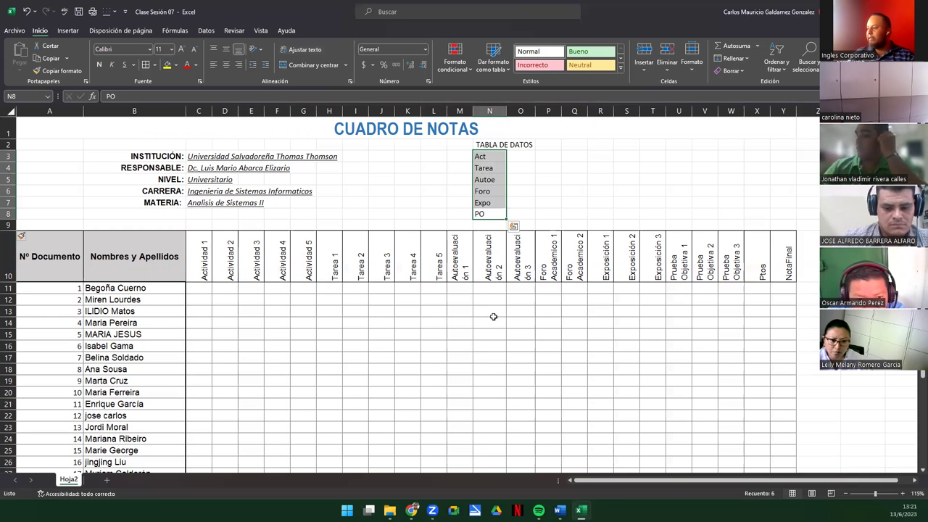
pyautogui.click(385, 376)
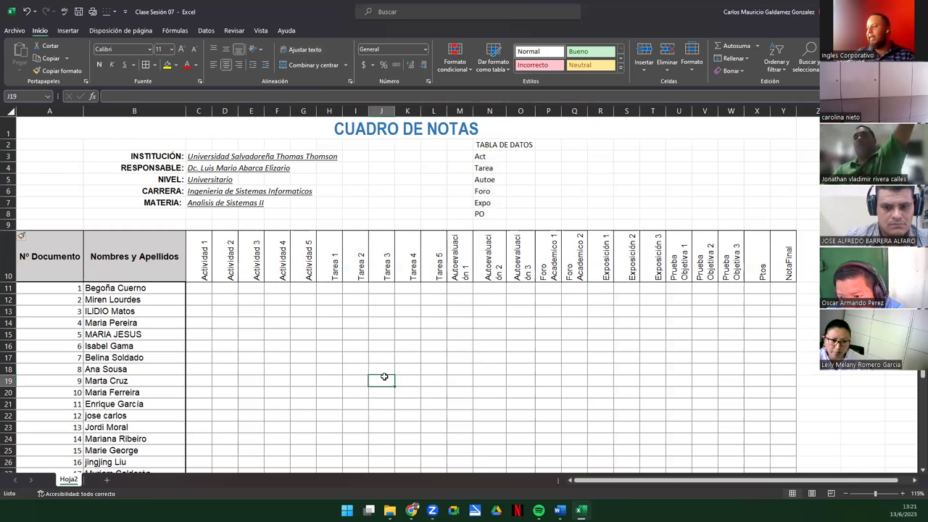
pyautogui.moveTo(705, 269); pyautogui.dragTo(726, 269)
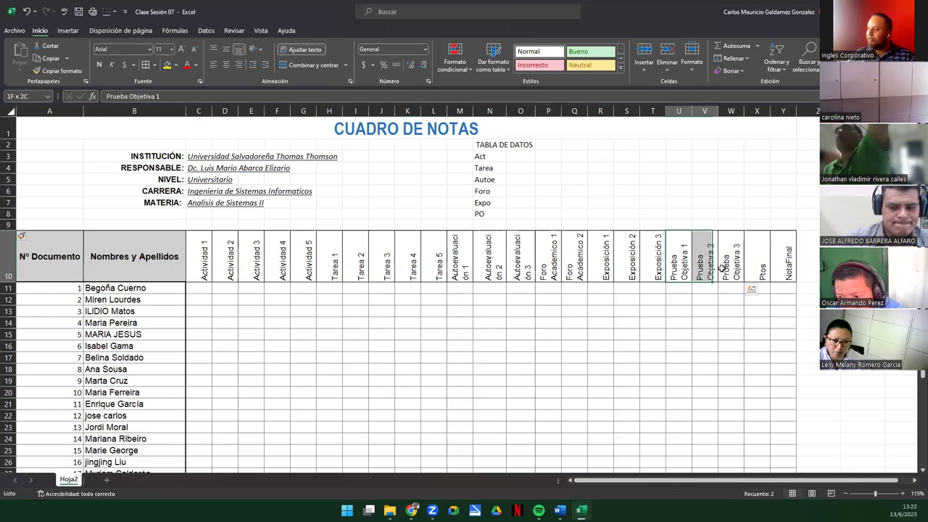
# Enter a 10% weight for PO in O8
pyautogui.click(521, 213)
pyautogui.write('10%')
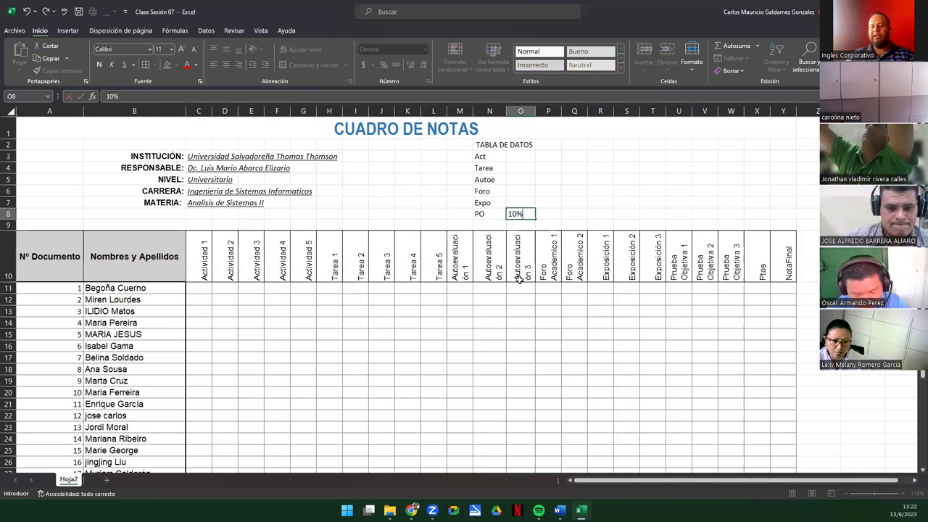
pyautogui.press('Return')
pyautogui.scroll(-9, 520, 280)
pyautogui.scroll(9, 520, 280)
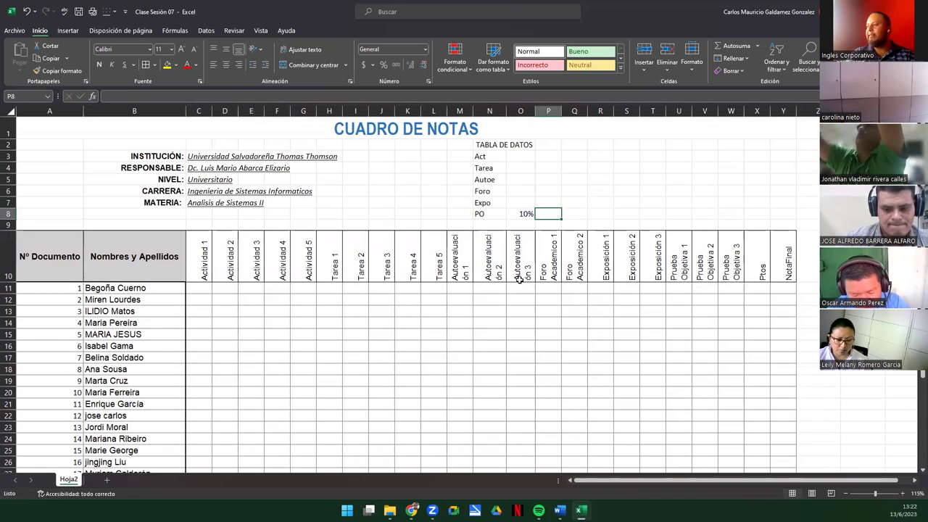
# Enter the count 3 in P8 and the total formula =O8*P8 in Q8, giving 30%
pyautogui.write('3=')
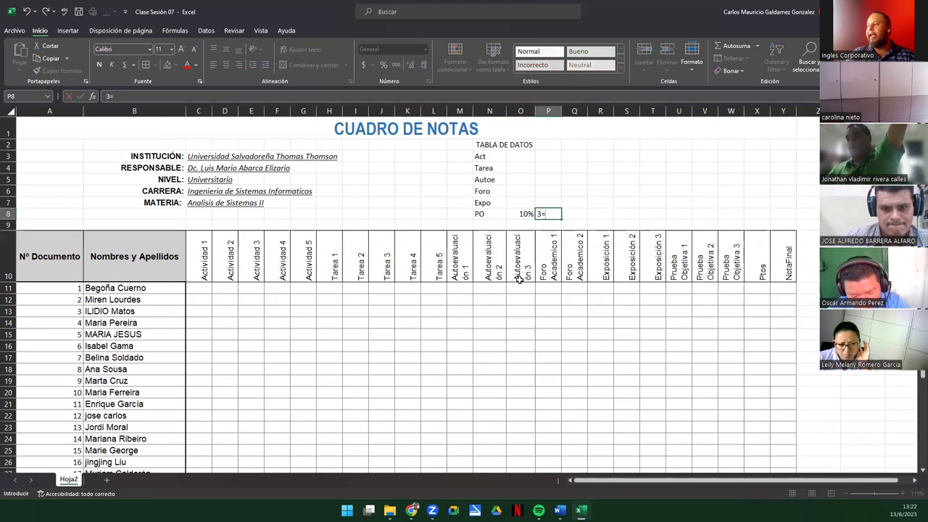
pyautogui.press('Return')
pyautogui.press('Up')
pyautogui.press('F2')
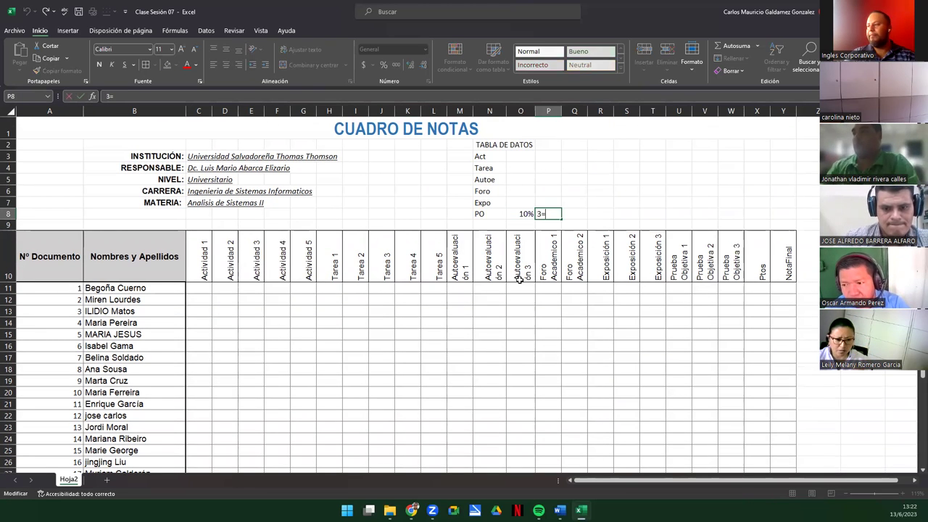
pyautogui.press('Tab')
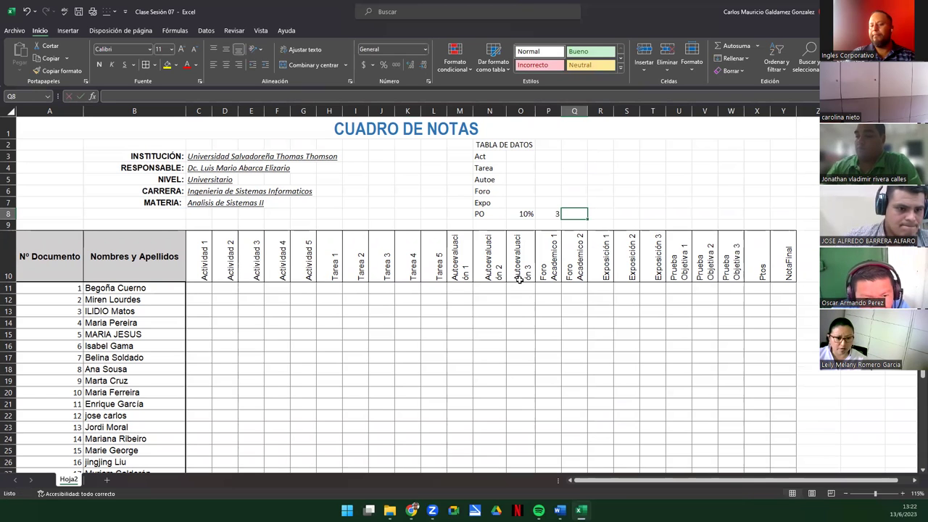
pyautogui.write('=')
pyautogui.press('Left')
pyautogui.press('Left')
pyautogui.write('*')
pyautogui.press('Left')
pyautogui.press('Return')
pyautogui.press('Up')
pyautogui.press('Left')
pyautogui.press('Right')
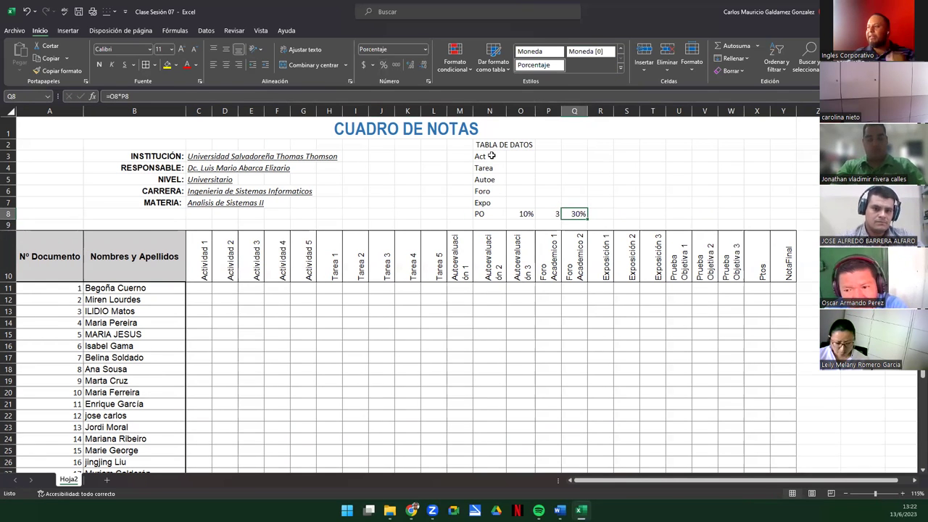
# Select the categories Act through Expo and step across the Actividad 1–5 headers
pyautogui.moveTo(493, 155); pyautogui.dragTo(502, 200)
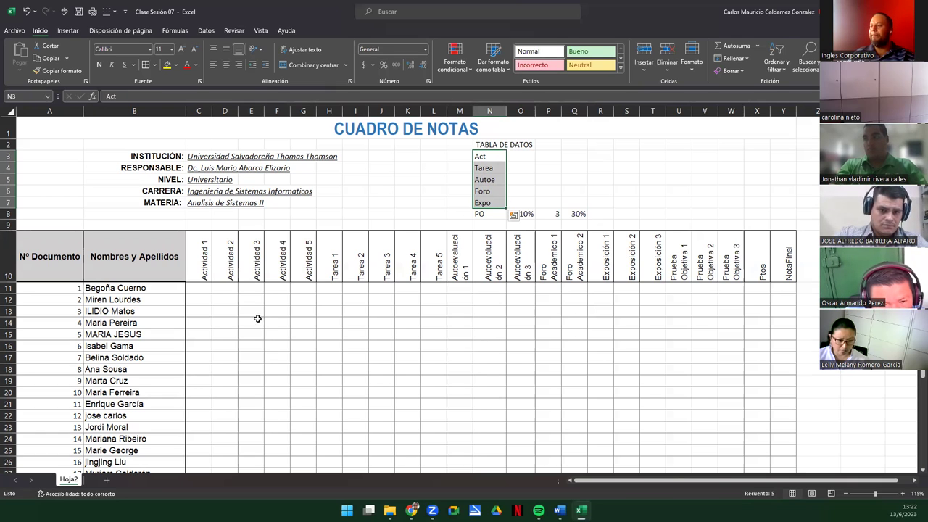
pyautogui.moveTo(204, 270); pyautogui.dragTo(297, 271)
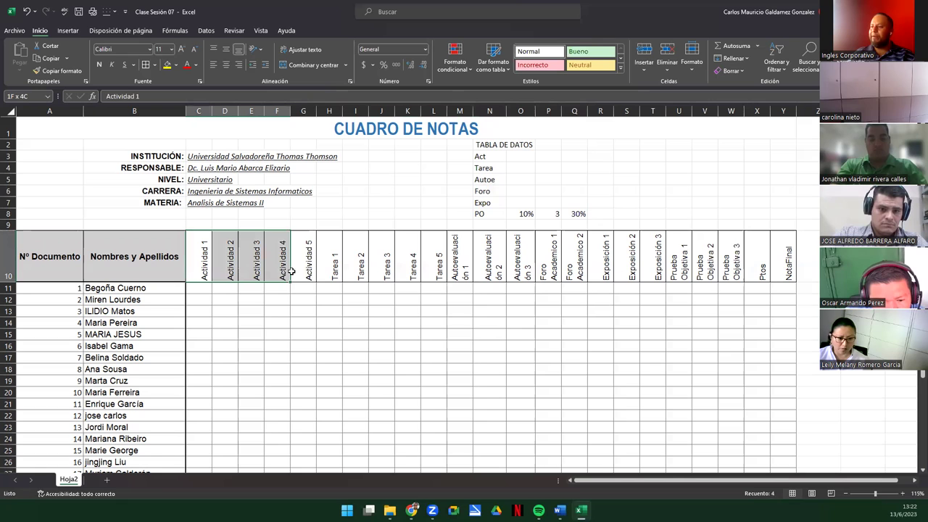
pyautogui.click(198, 255)
pyautogui.click(222, 265)
pyautogui.click(260, 265)
pyautogui.click(291, 267)
pyautogui.click(308, 267)
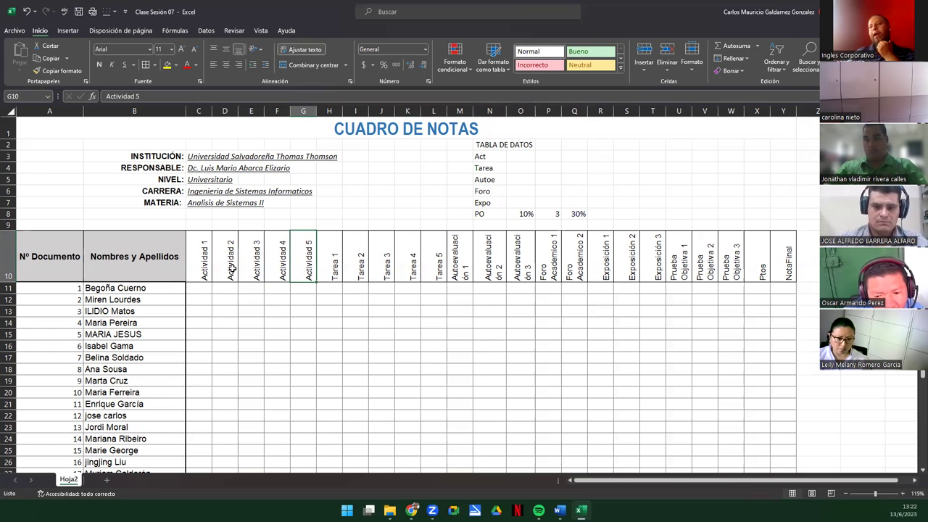
# Enter =SUMA(Q3:Q8) in Q9 and format it as a percentage showing 30%
pyautogui.click(577, 225)
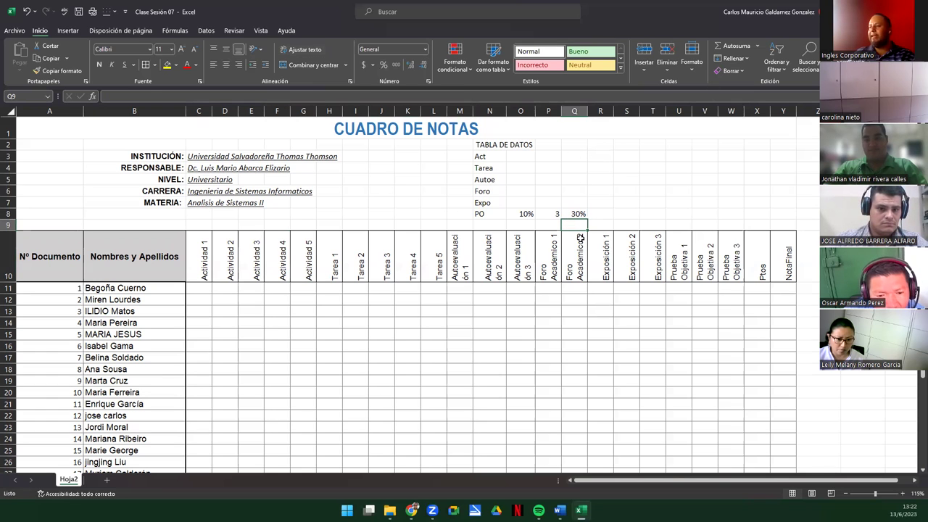
pyautogui.write('=')
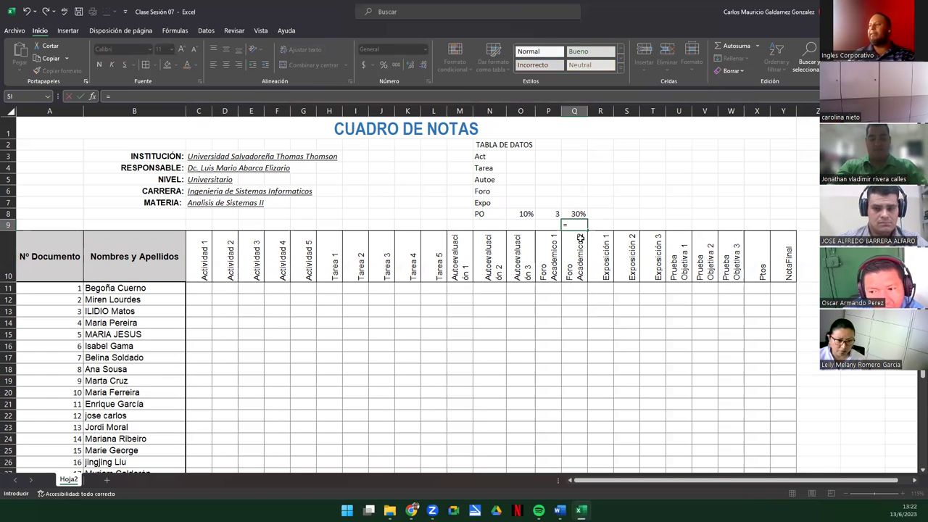
pyautogui.write('suma(')
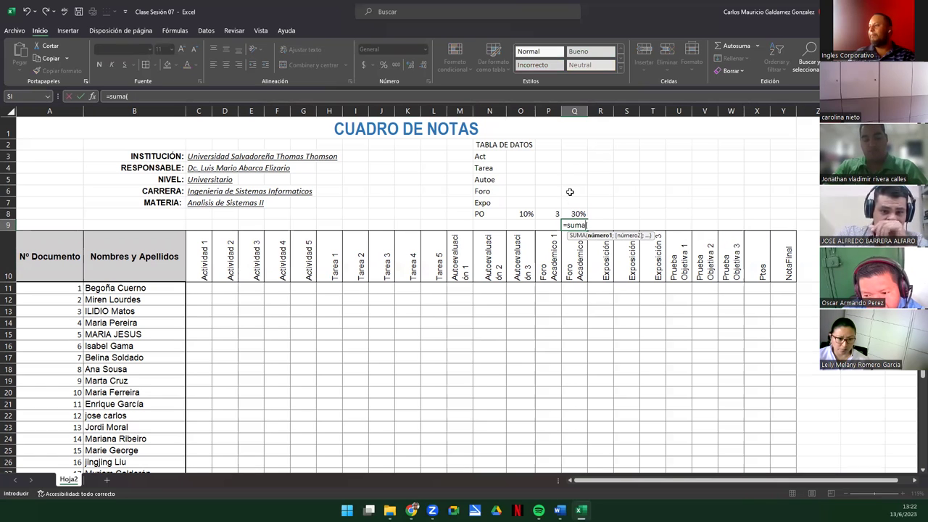
pyautogui.moveTo(574, 156); pyautogui.dragTo(575, 213)
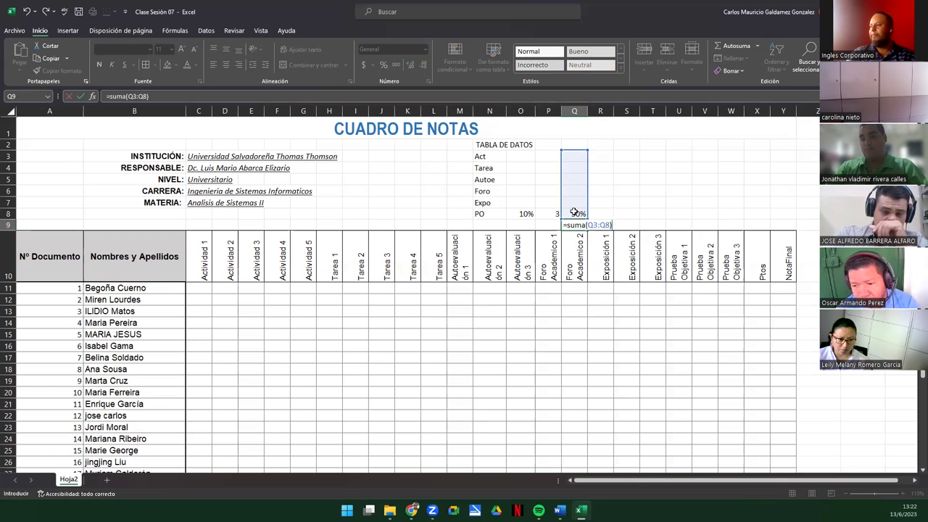
pyautogui.press('Return')
pyautogui.press('pagedown')
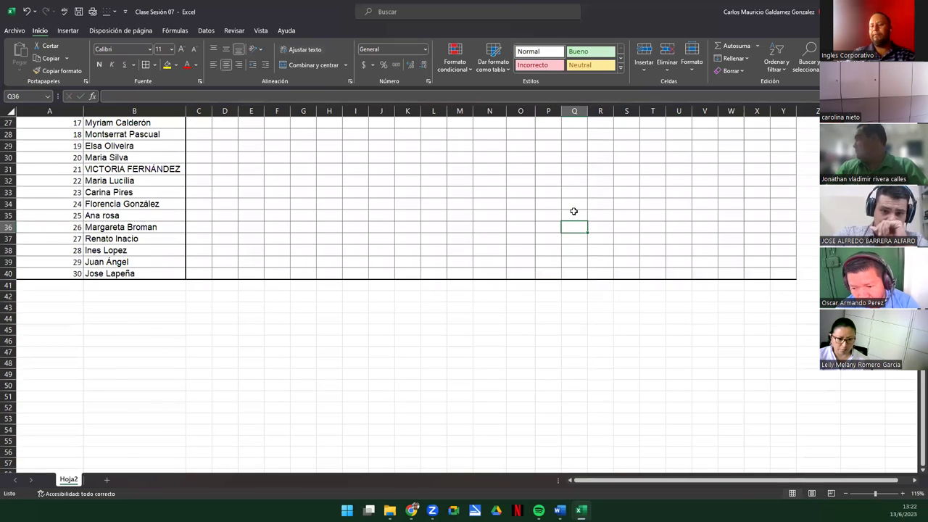
pyautogui.press('pageup')
pyautogui.press('Up')
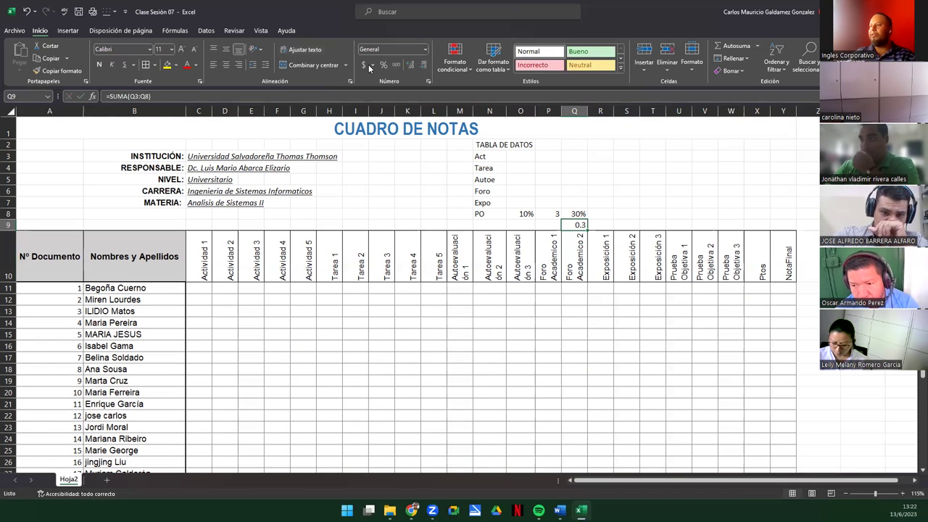
pyautogui.click(383, 64)
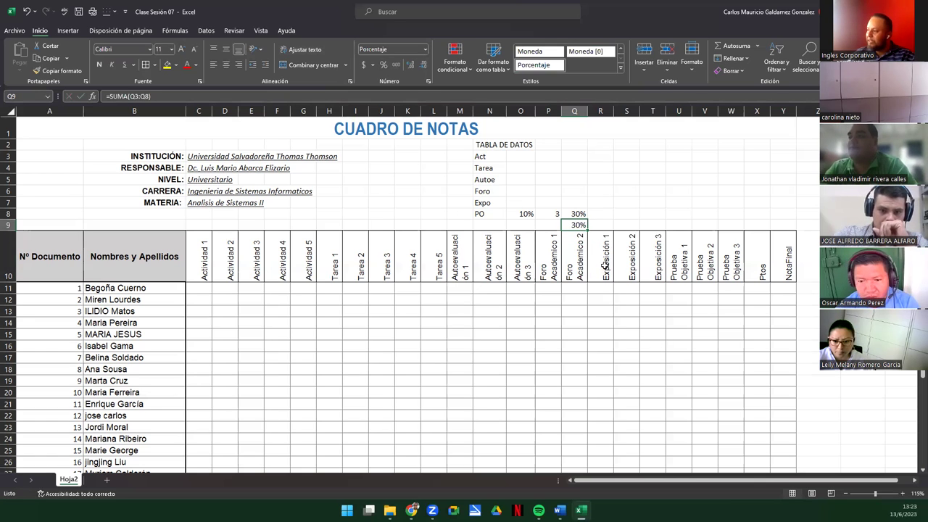
pyautogui.moveTo(606, 267); pyautogui.dragTo(648, 268)
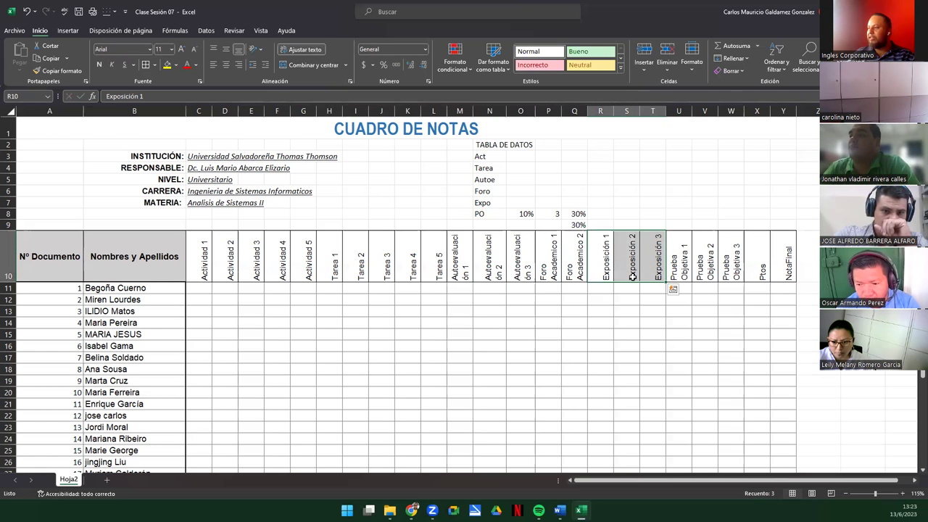
# Give Expo a 6% weight in O7 with 3 items in P7
pyautogui.click(515, 202)
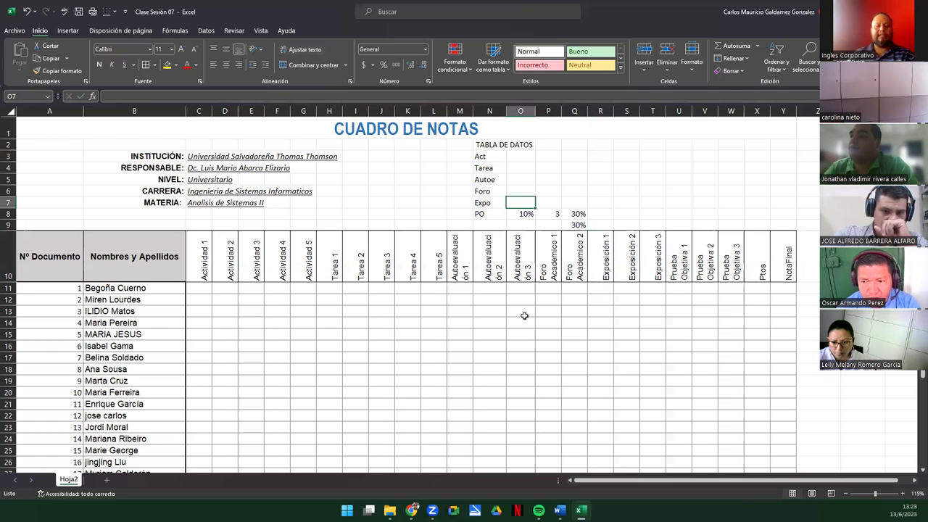
pyautogui.write('6')
pyautogui.press('Tab')
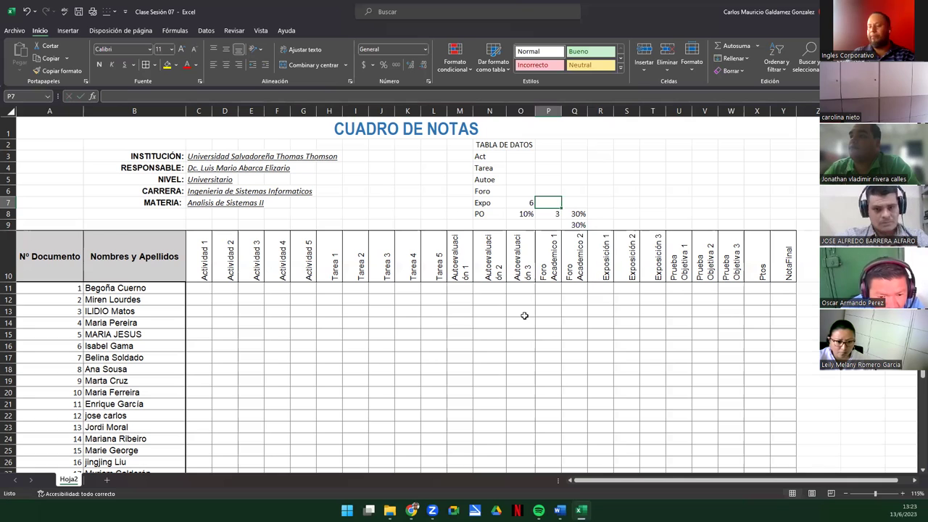
pyautogui.write('6')
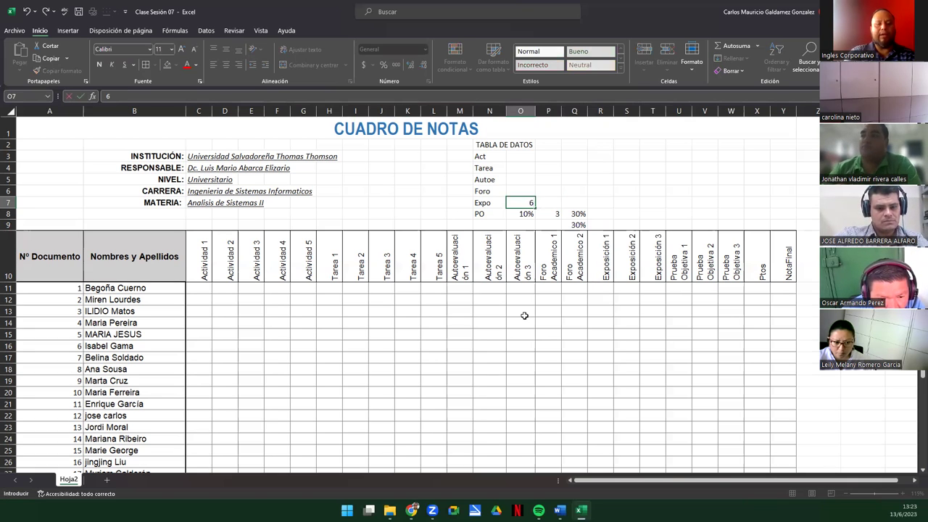
pyautogui.write('%')
pyautogui.press('Escape')
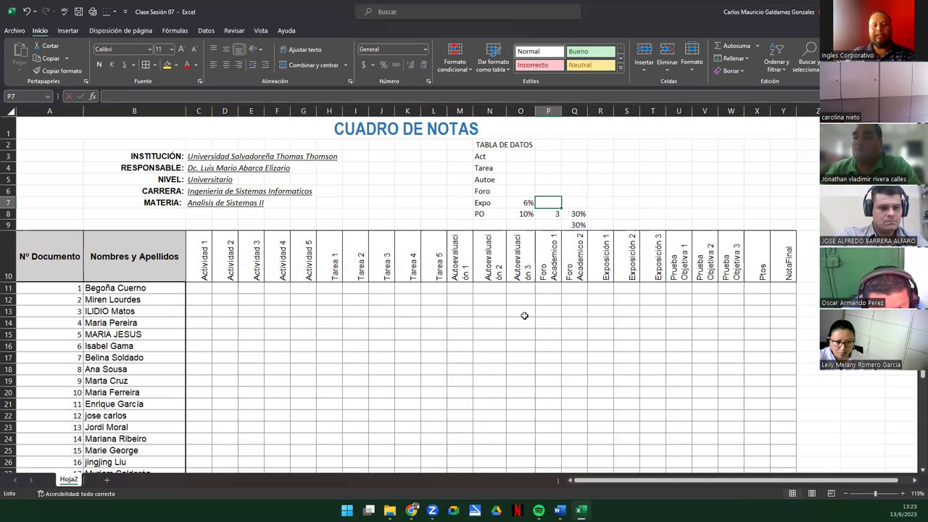
pyautogui.write('3')
pyautogui.press('Tab')
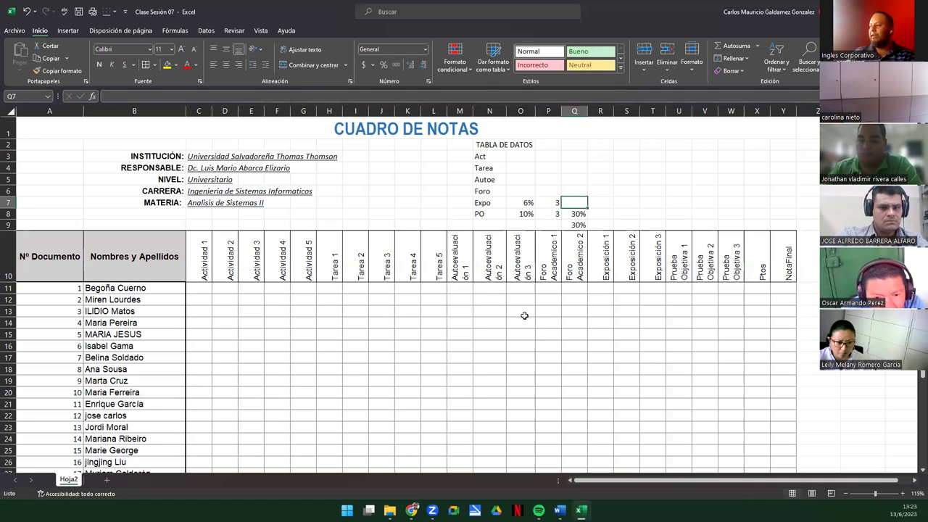
# Copy the Q8 weight formula into Q7 and fill it up to Q3, making the total 48%
pyautogui.click(578, 213)
pyautogui.hotkey('ctrl', 'c')
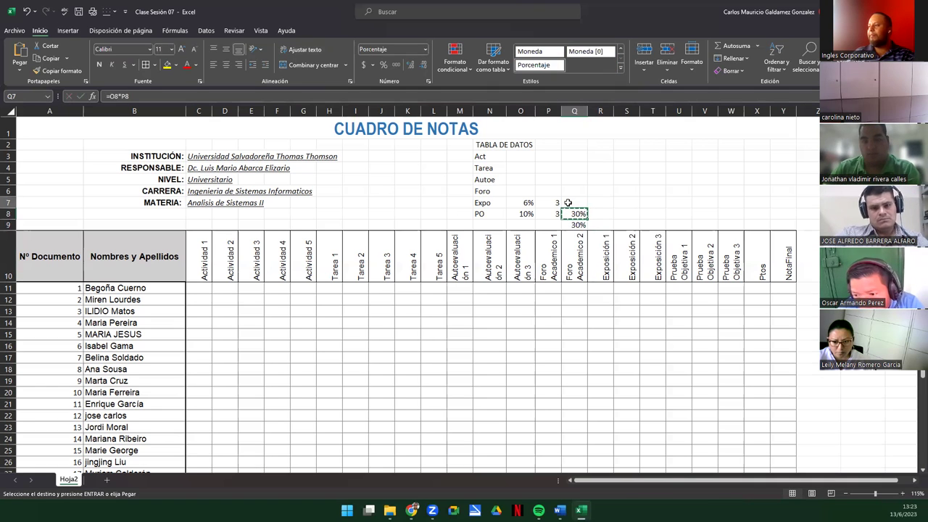
pyautogui.hotkey('ctrl', 'v')
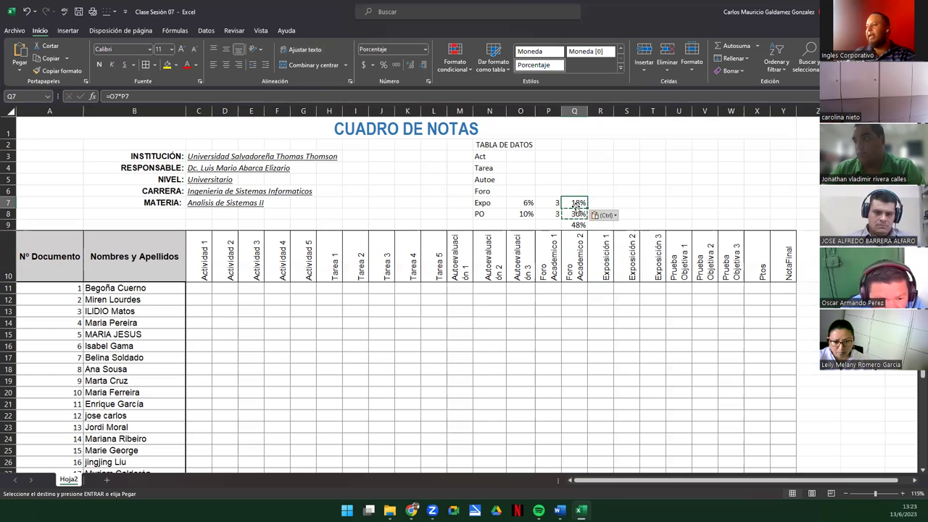
pyautogui.moveTo(586, 208); pyautogui.dragTo(578, 154)
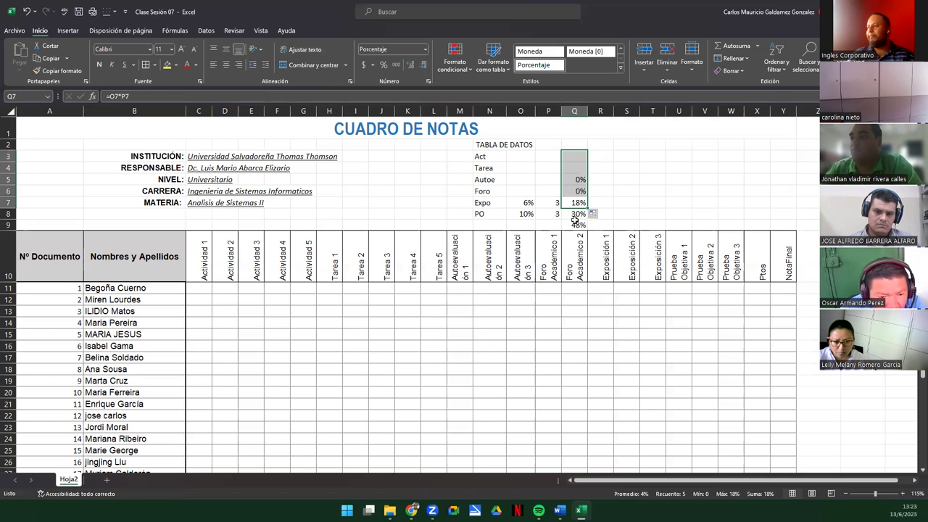
pyautogui.click(523, 202)
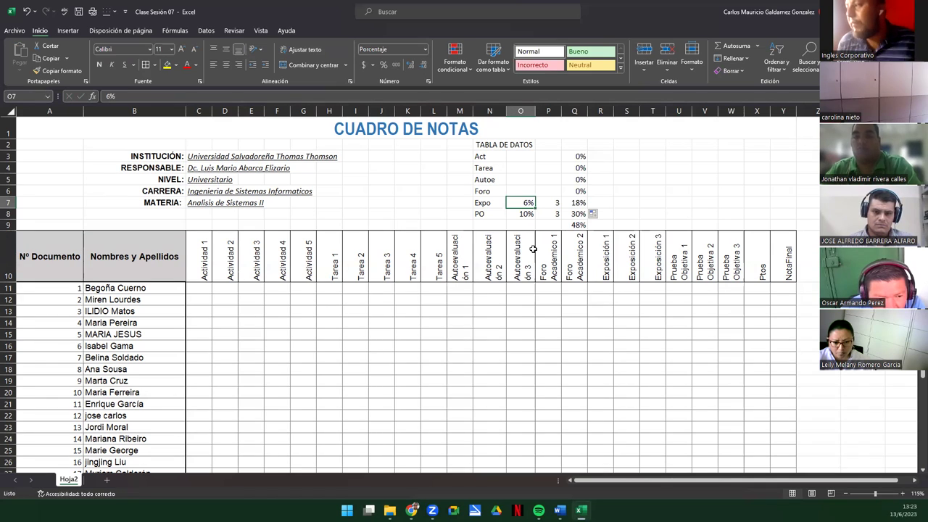
# Enter the item counts 5, 5, 3 and 2 for Act, Tarea, Autoe and Foro in O3:O6
pyautogui.click(518, 158)
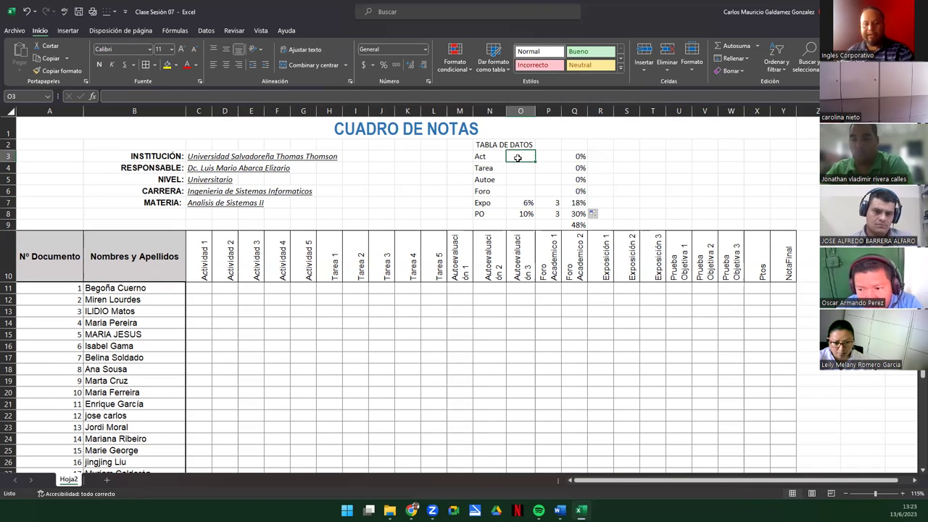
pyautogui.write('5')
pyautogui.press('Return')
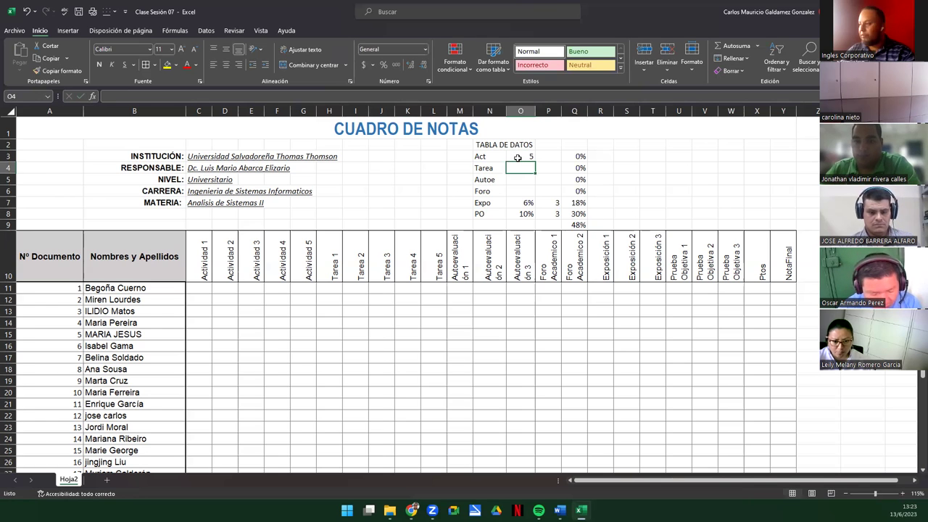
pyautogui.write('5')
pyautogui.press('Return')
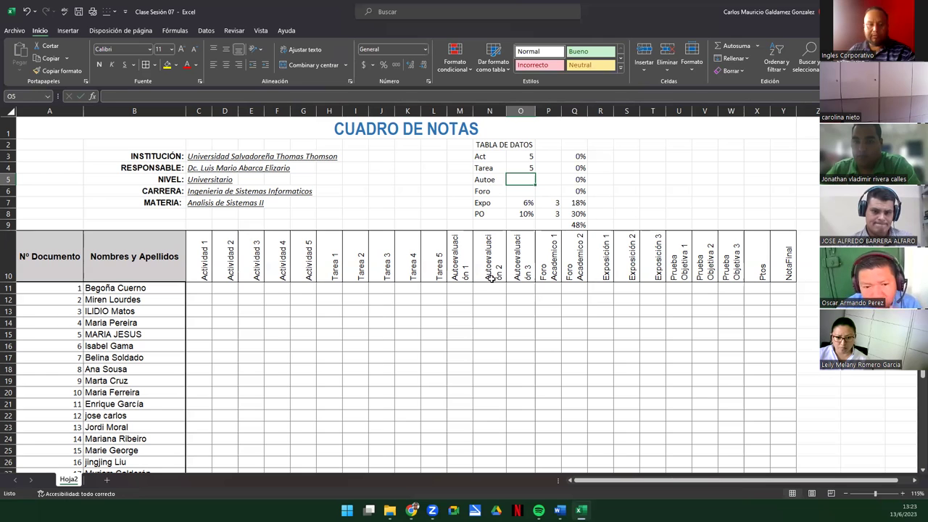
pyautogui.write('3')
pyautogui.press('Return')
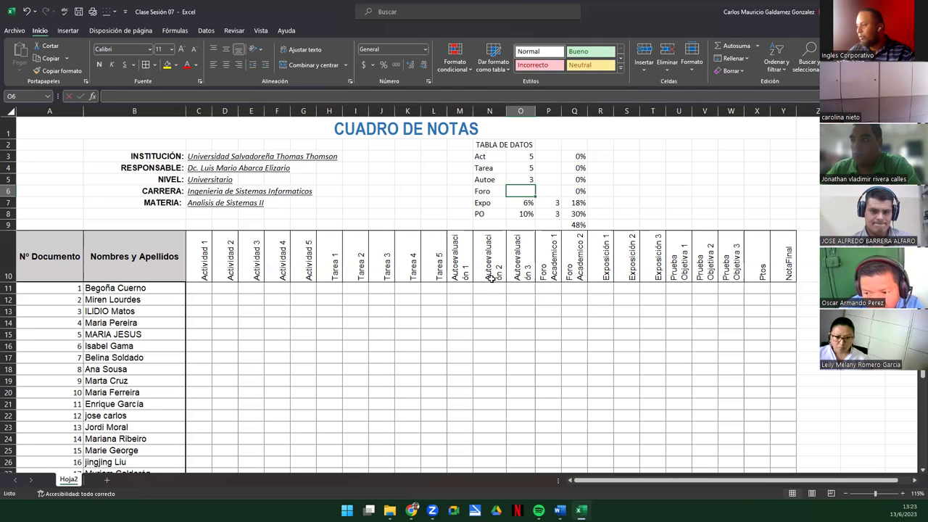
pyautogui.write('2')
pyautogui.press('Return')
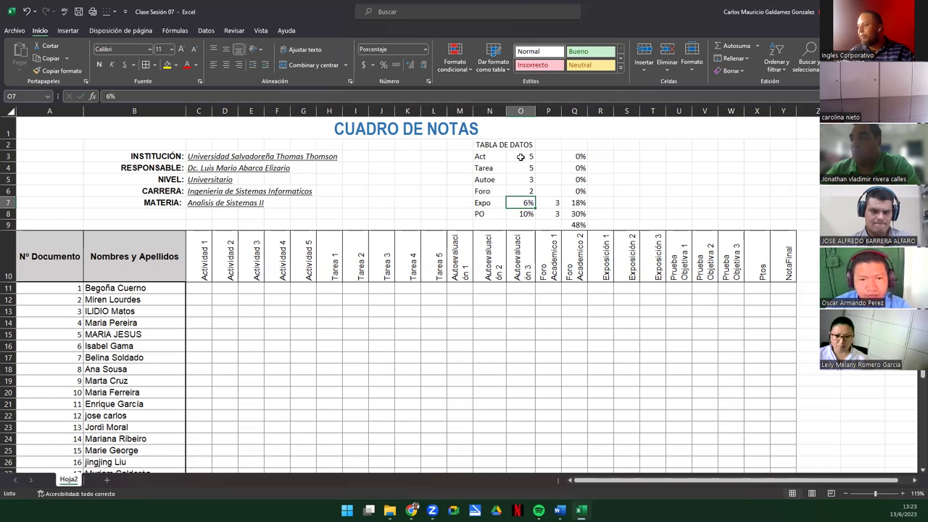
# Move the four counts from O3:O6 into P3:P6
pyautogui.moveTo(525, 155); pyautogui.dragTo(525, 191)
pyautogui.hotkey('ctrl', 'c')
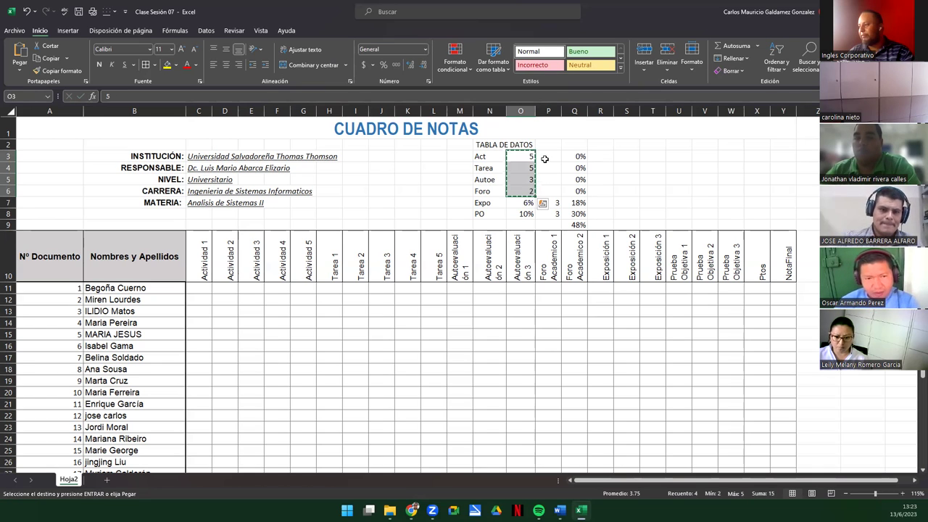
pyautogui.click(544, 157)
pyautogui.hotkey('ctrl', 'v')
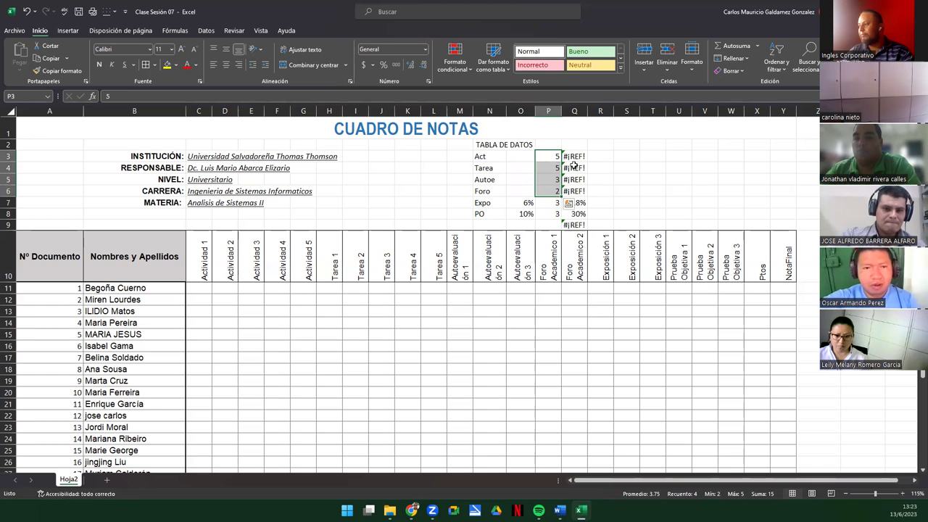
# Replace the broken #REF! formulas in Q3:Q6 by filling up the working Q7 formula
pyautogui.doubleClick(575, 156)
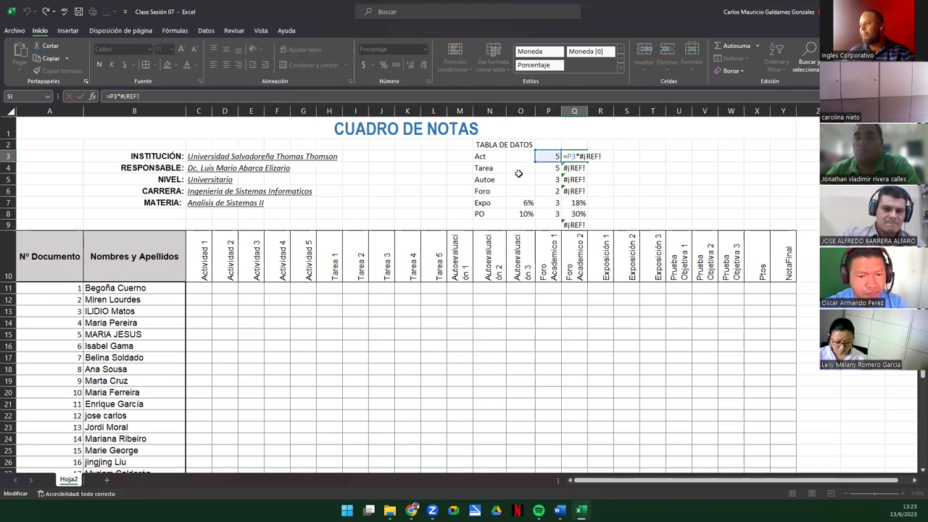
pyautogui.press('Escape')
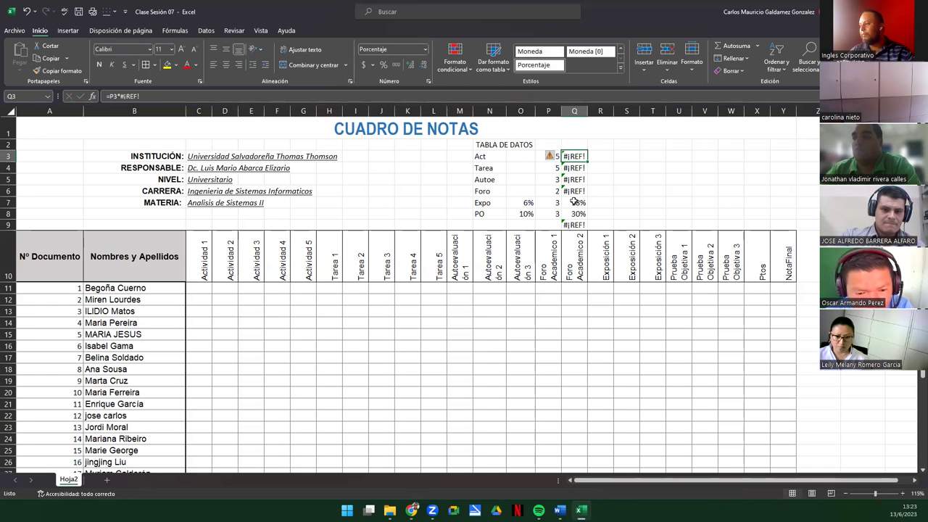
pyautogui.click(580, 203)
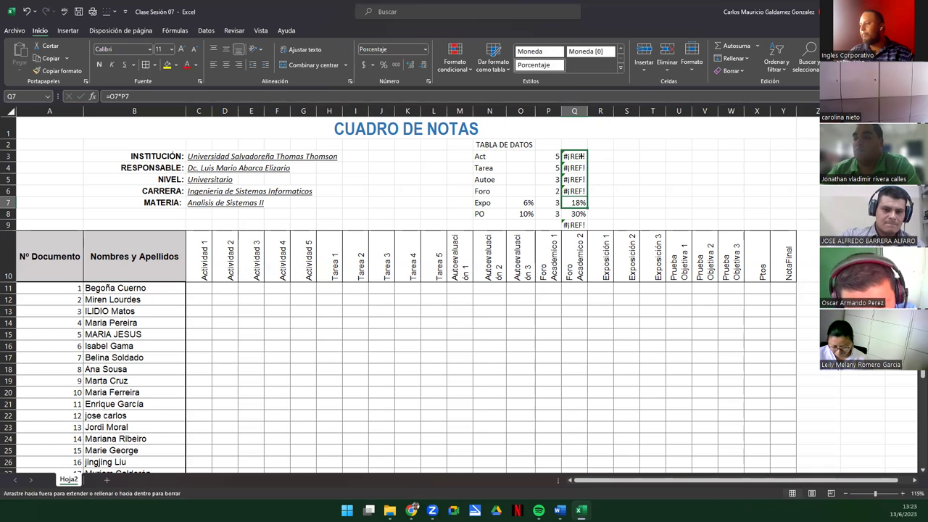
pyautogui.moveTo(589, 207); pyautogui.dragTo(576, 156)
pyautogui.click(513, 158)
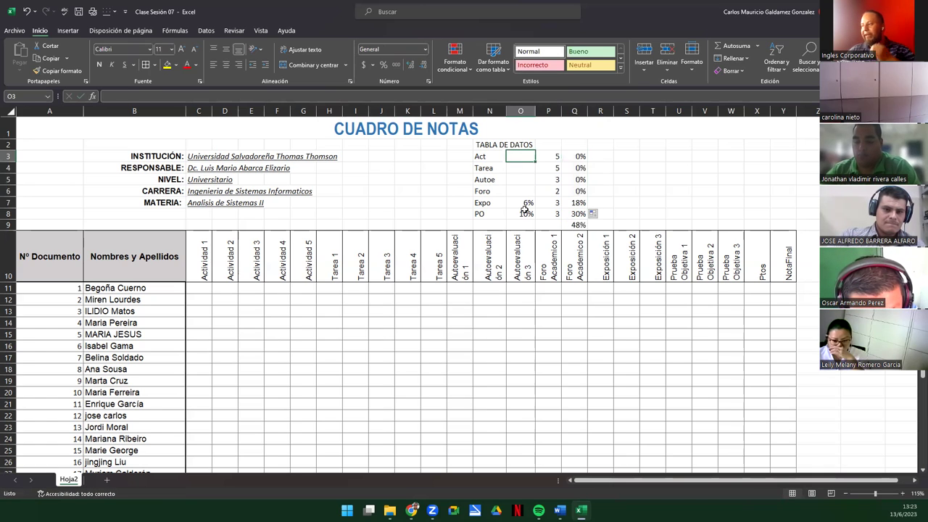
# Set the Act weight in O3 to 4%, giving 20%, and check the totals sum to 68%
pyautogui.click(578, 225)
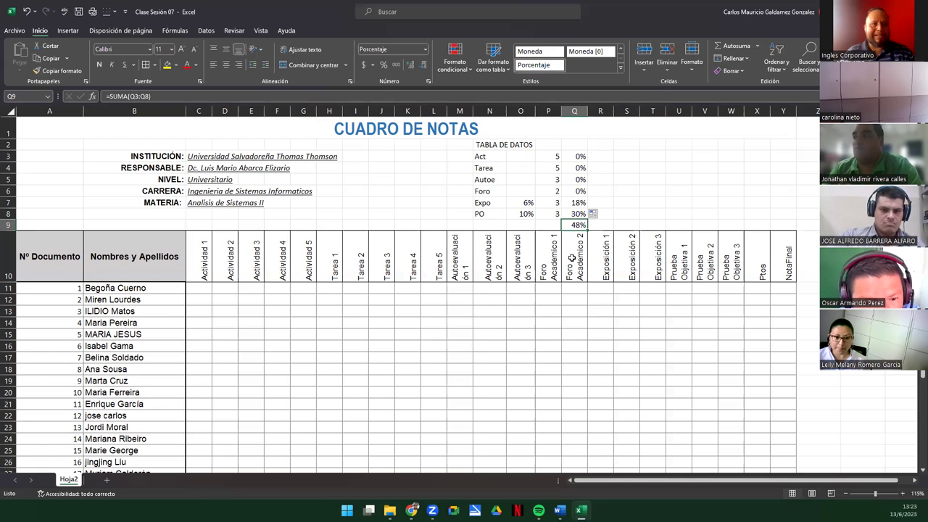
pyautogui.click(524, 156)
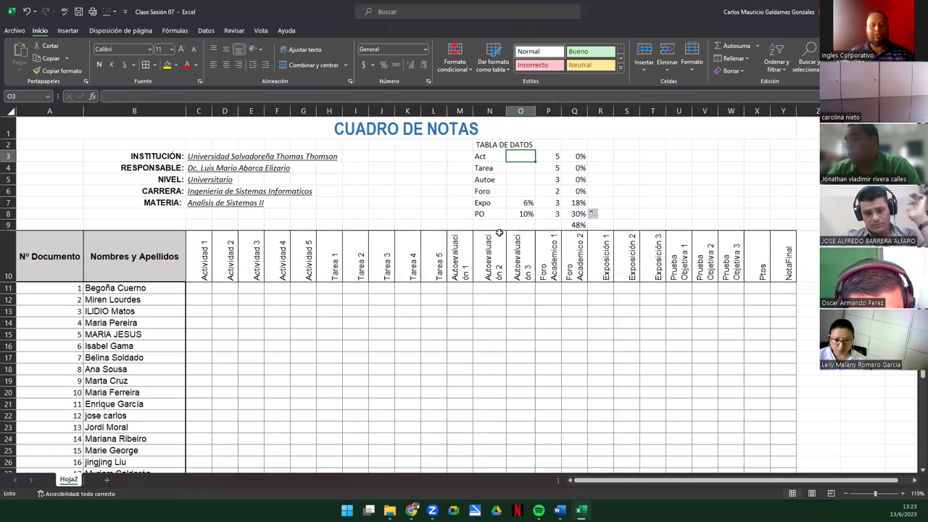
pyautogui.write('4')
pyautogui.press('Tab')
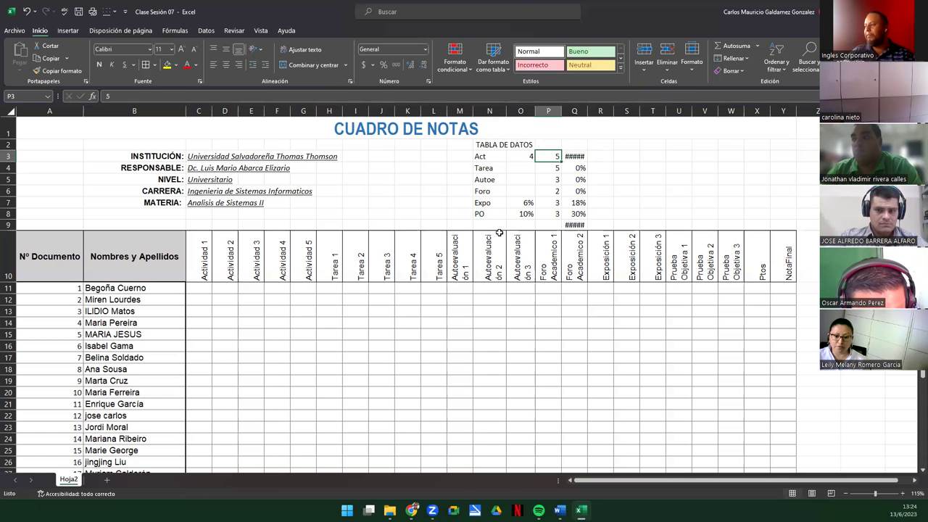
pyautogui.click(524, 160)
pyautogui.write('4%')
pyautogui.press('Return')
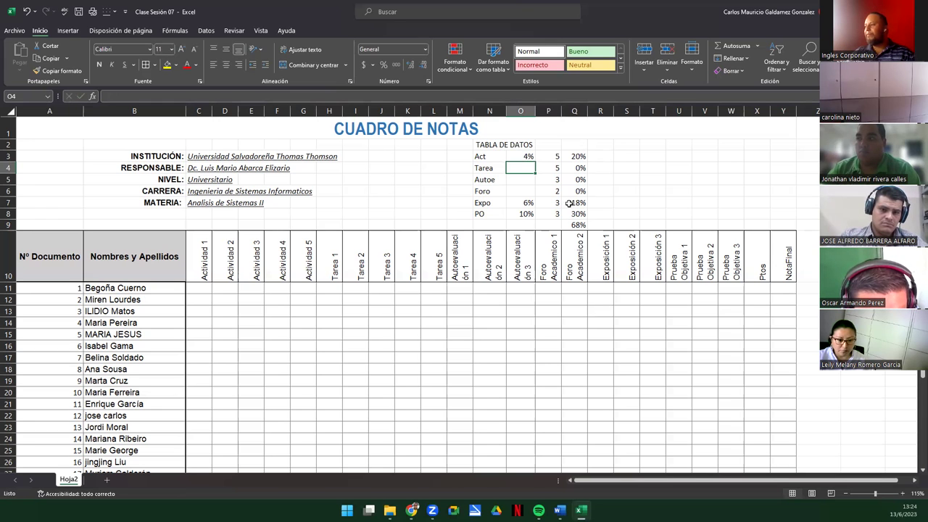
pyautogui.moveTo(570, 202); pyautogui.dragTo(572, 214)
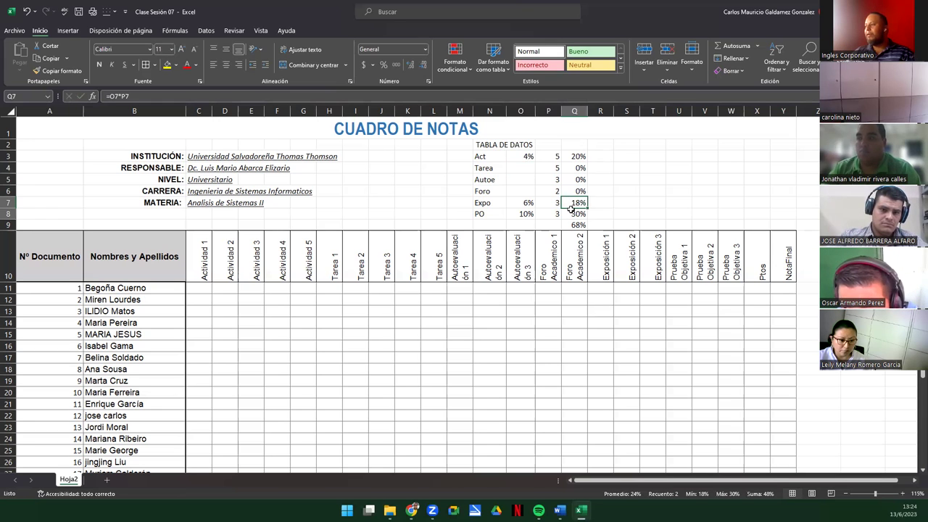
pyautogui.keyDown('ctrl'); pyautogui.click(576, 156); pyautogui.keyUp('ctrl')
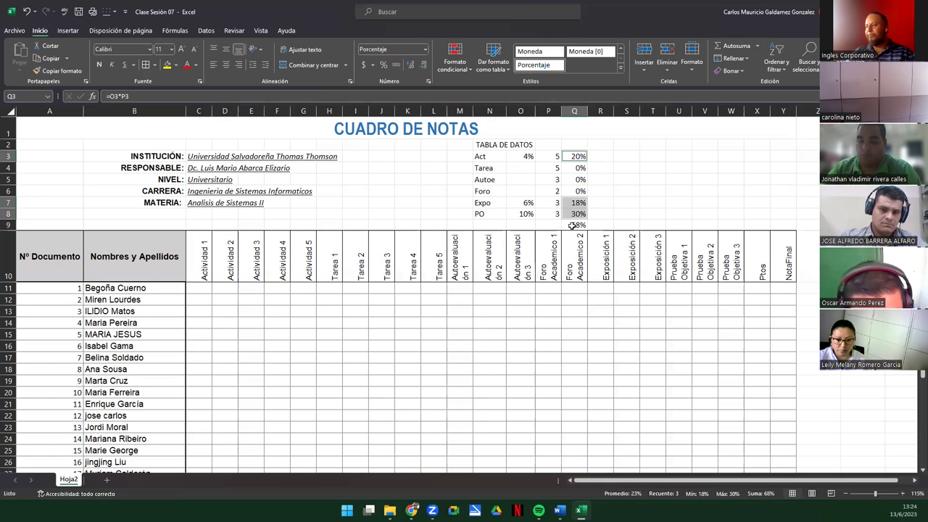
# Enter =100%-Q9 in R9 and format it as a percentage, showing 32% remaining
pyautogui.click(595, 222)
pyautogui.write('=')
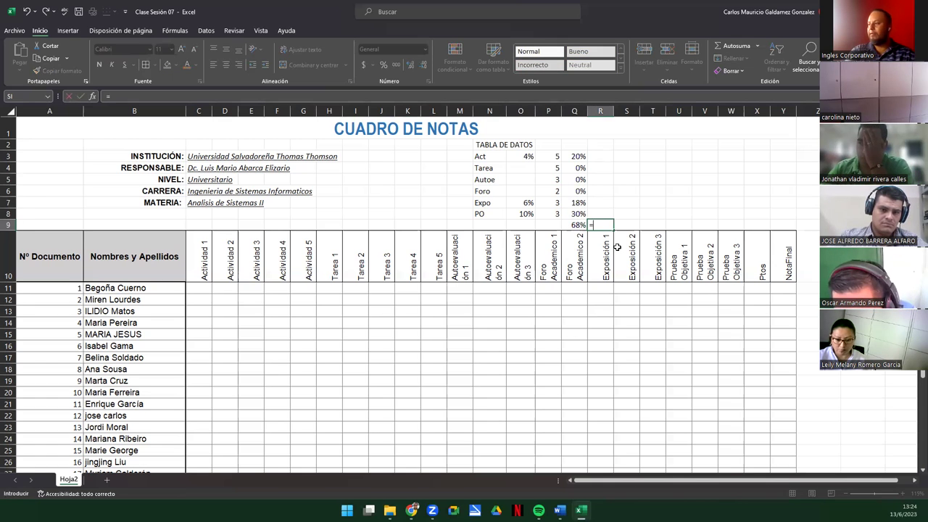
pyautogui.write('100%')
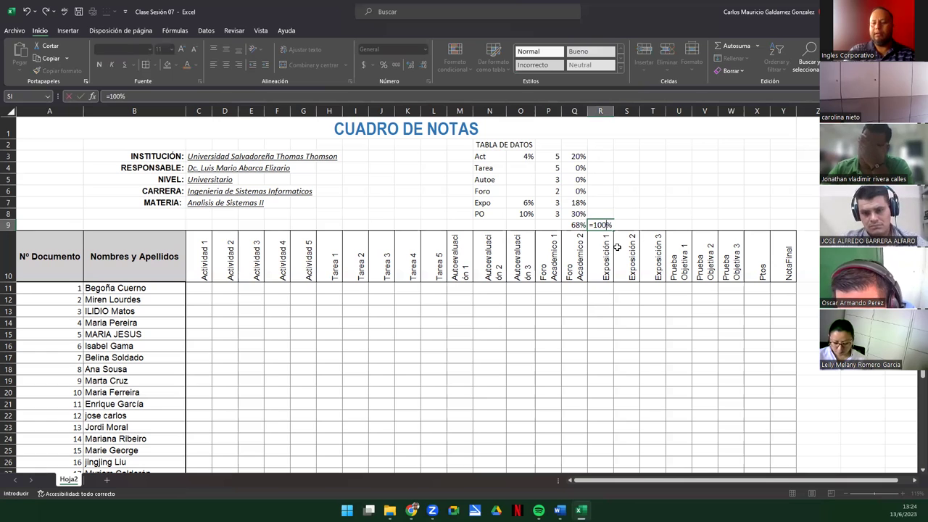
pyautogui.press('Left')
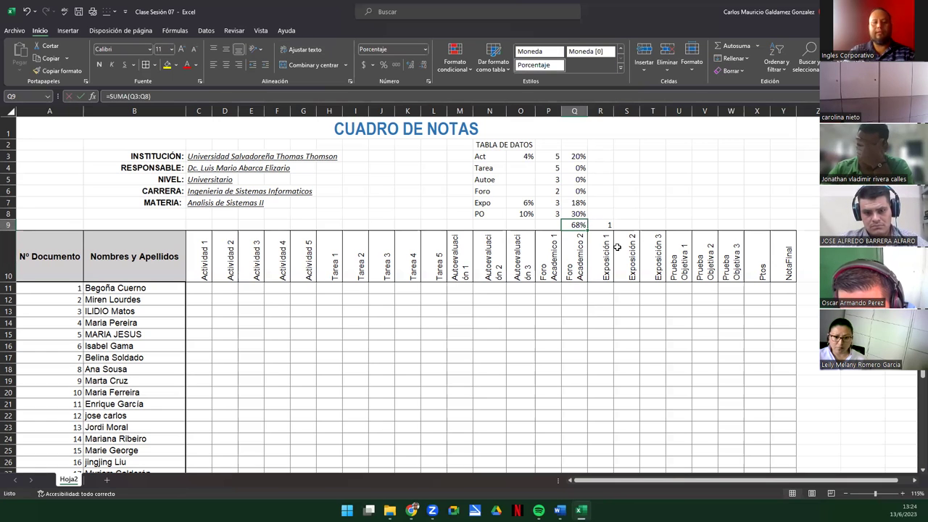
pyautogui.press('F2')
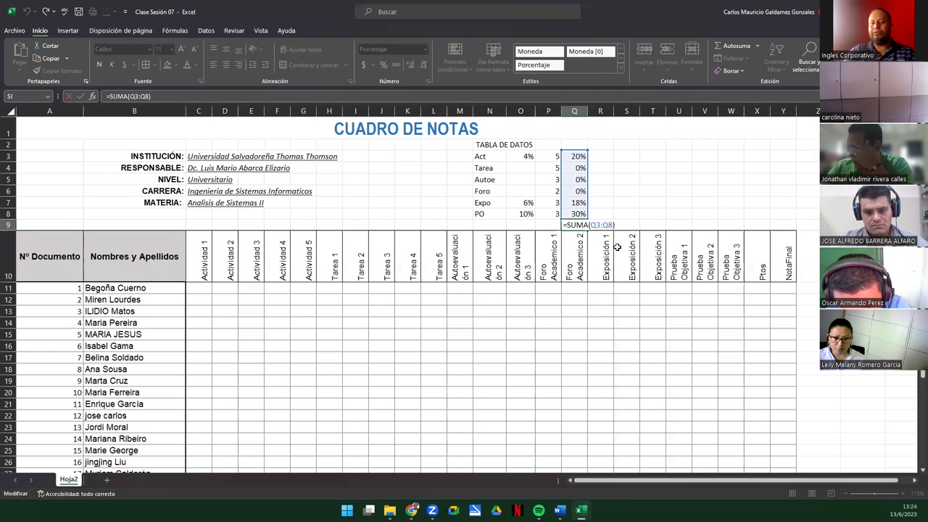
pyautogui.press('Tab')
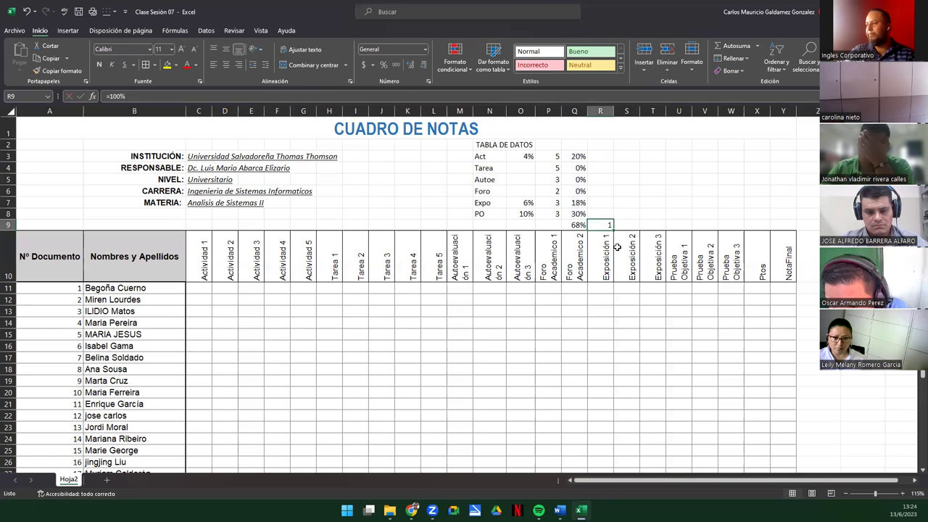
pyautogui.press('F2')
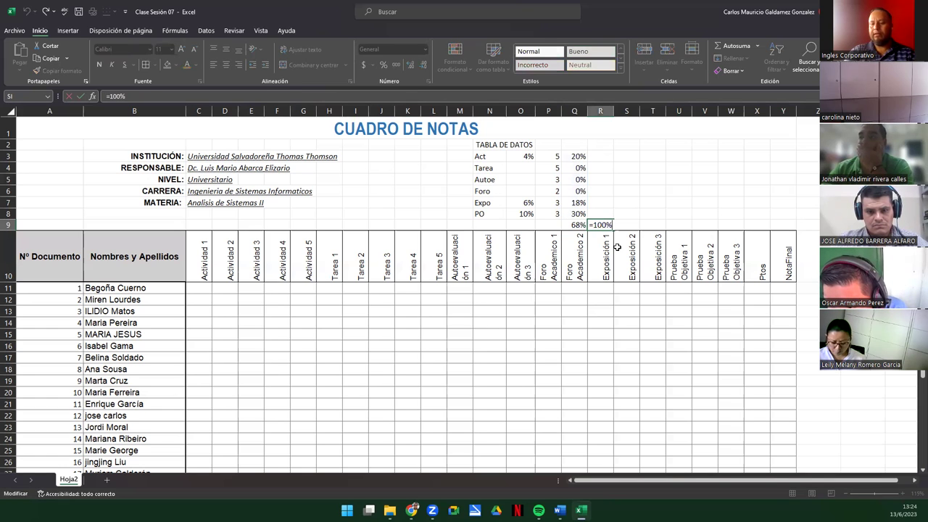
pyautogui.write('-')
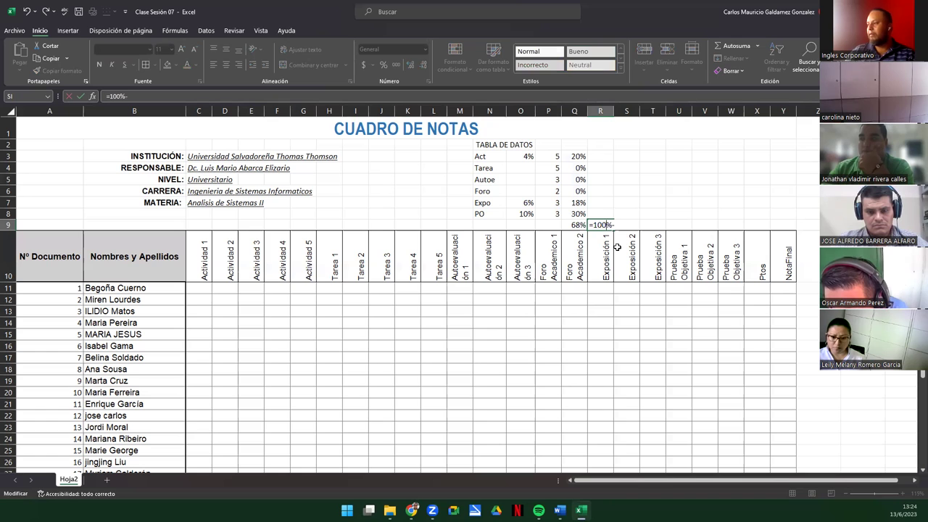
pyautogui.click(573, 225)
pyautogui.press('Return')
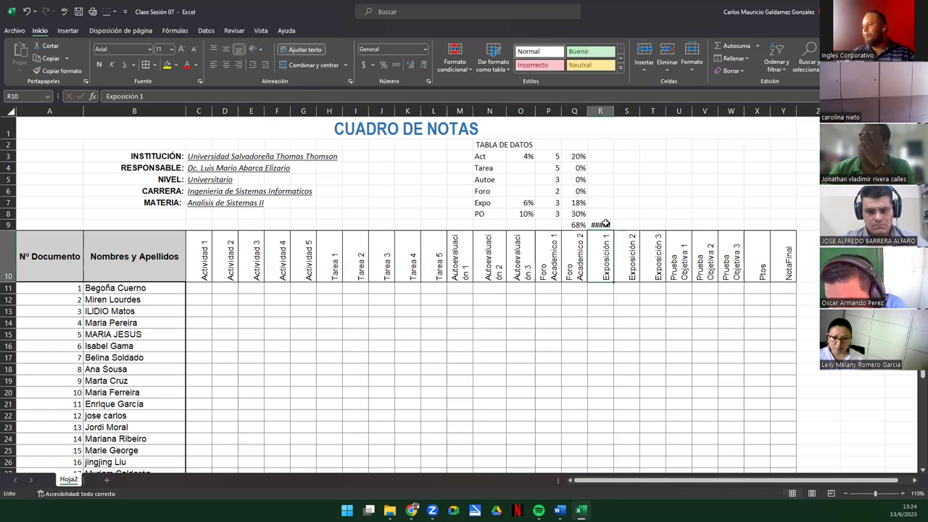
pyautogui.click(601, 225)
pyautogui.click(384, 65)
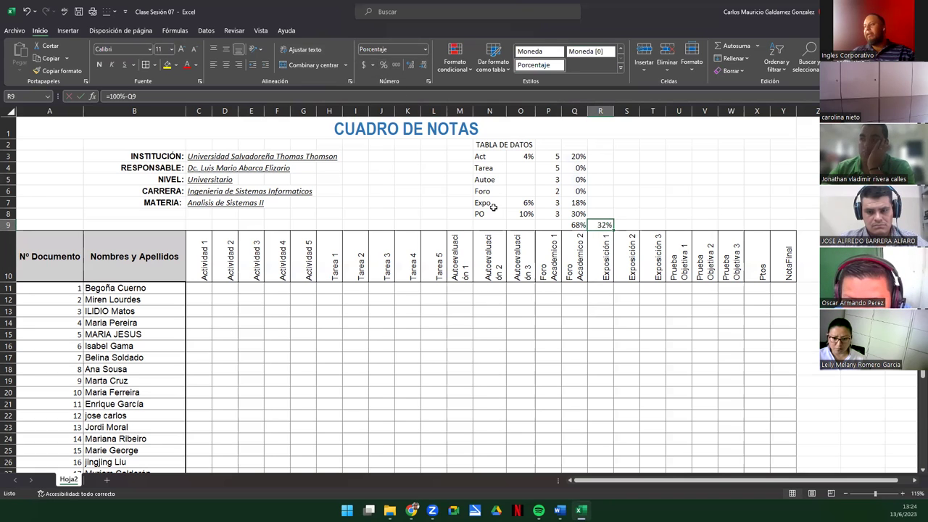
pyautogui.click(518, 168)
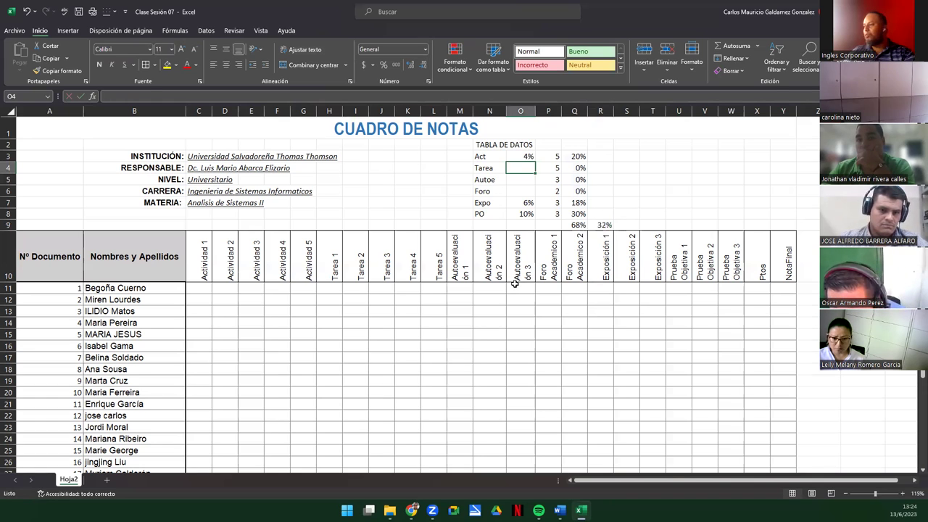
# Set the Tarea weight to 3%, lower PO to 7%, and set Autoe to 4%
pyautogui.write('3')
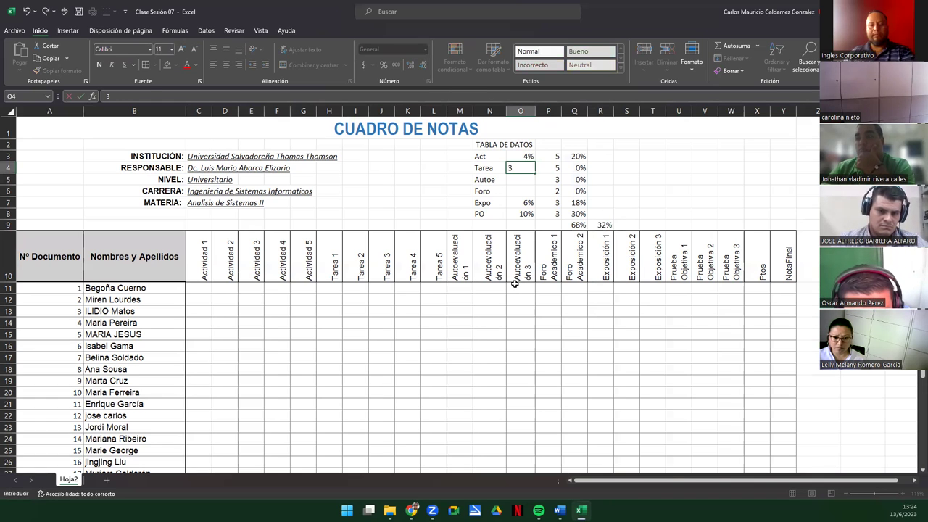
pyautogui.press('Return')
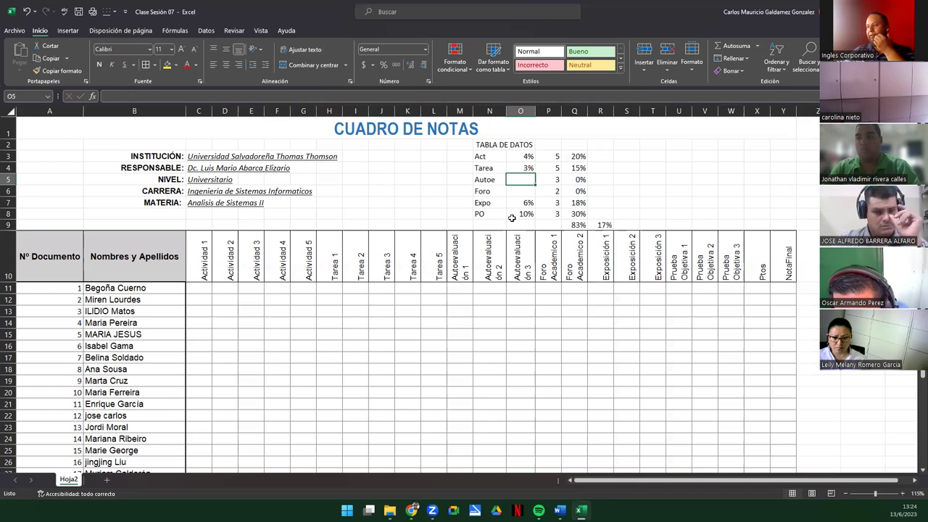
pyautogui.click(513, 214)
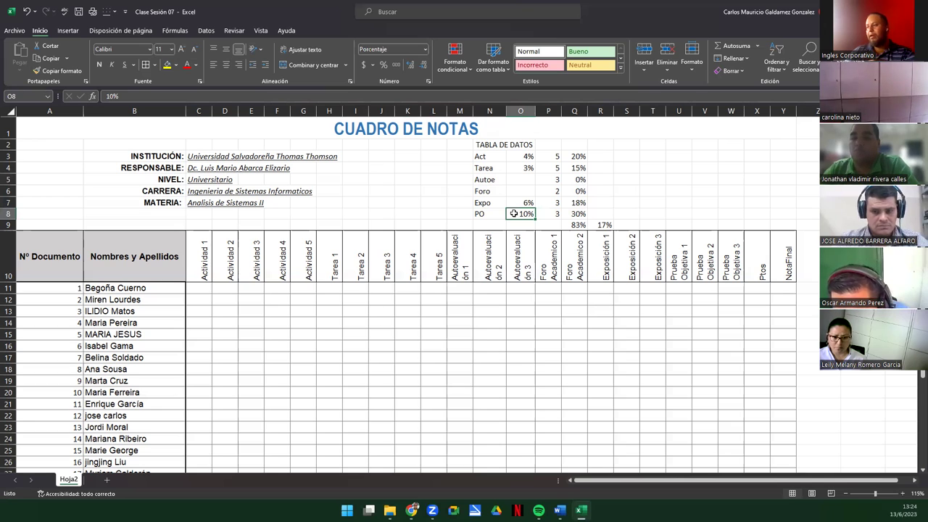
pyautogui.write('7')
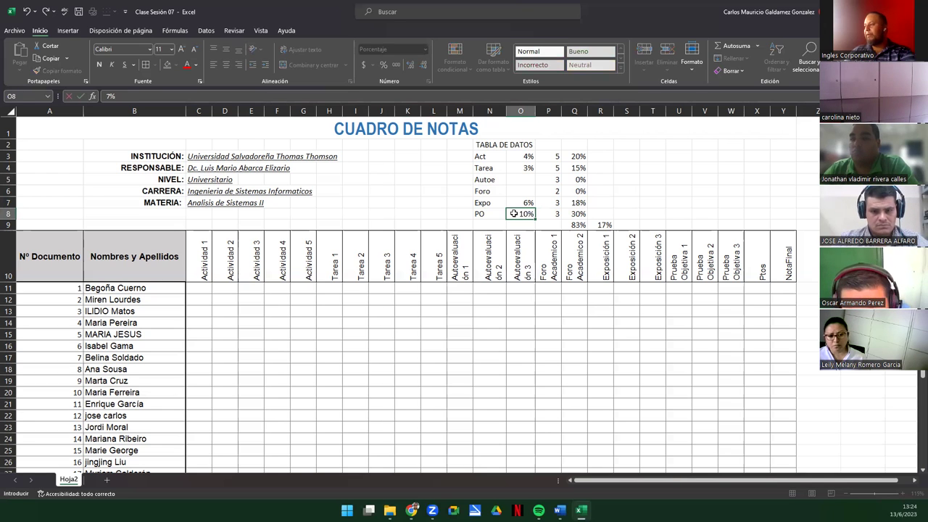
pyautogui.press('Return')
pyautogui.click(516, 182)
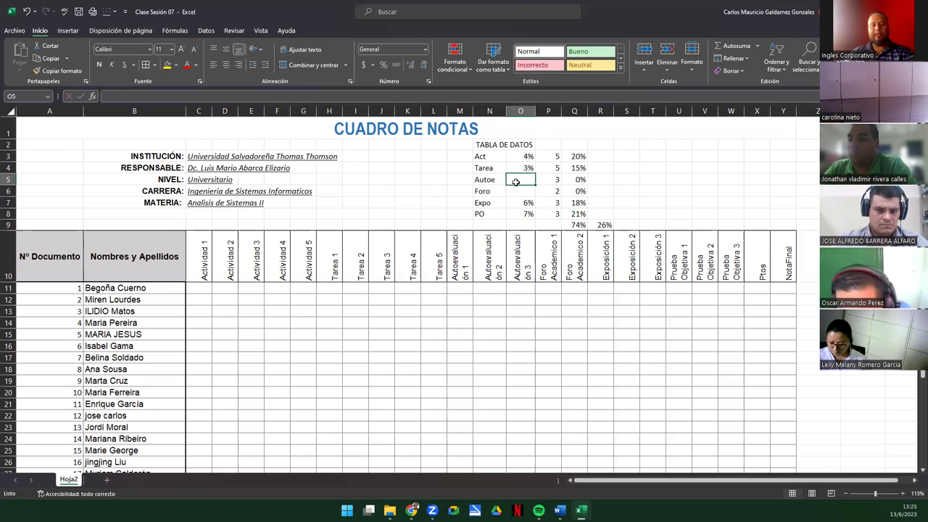
pyautogui.write('4')
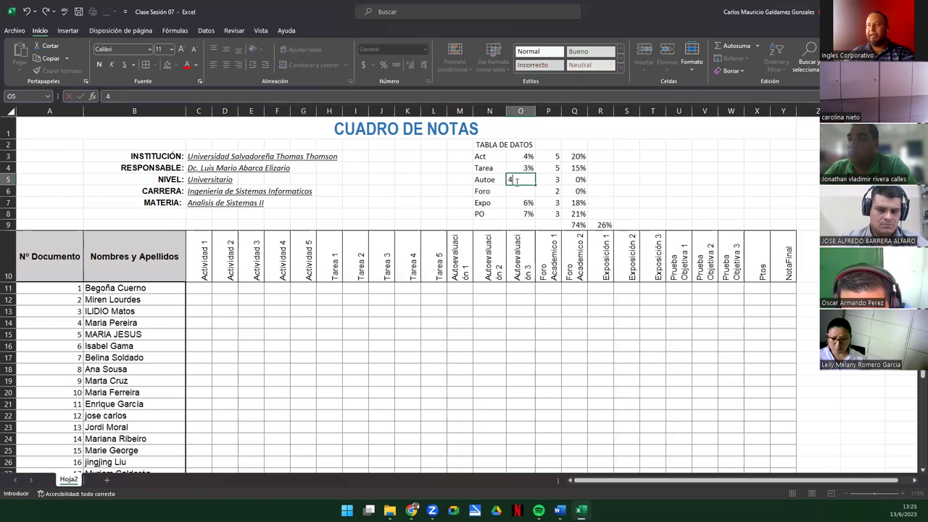
pyautogui.press('Return')
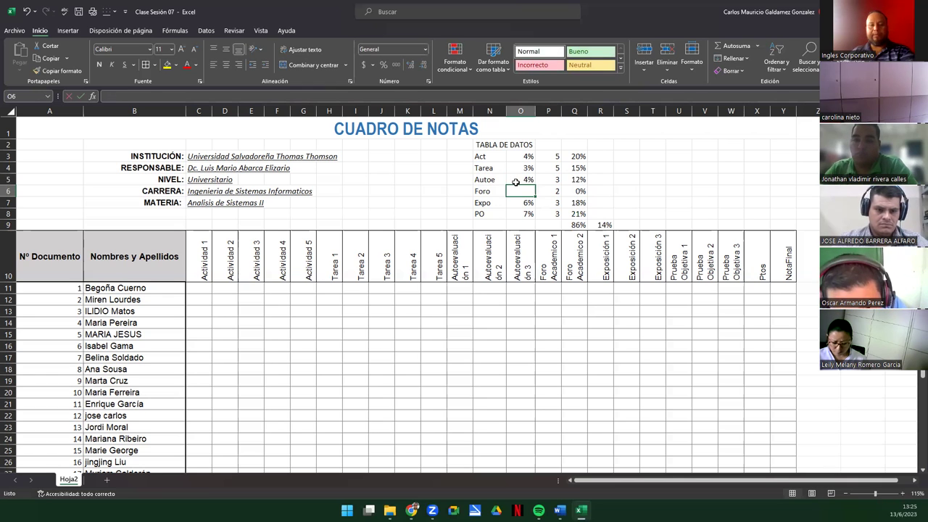
# Set Foro to 3%, raise Tarea to 4% and Expo to 7% so Q9 reaches 100%
pyautogui.write('3')
pyautogui.press('Return')
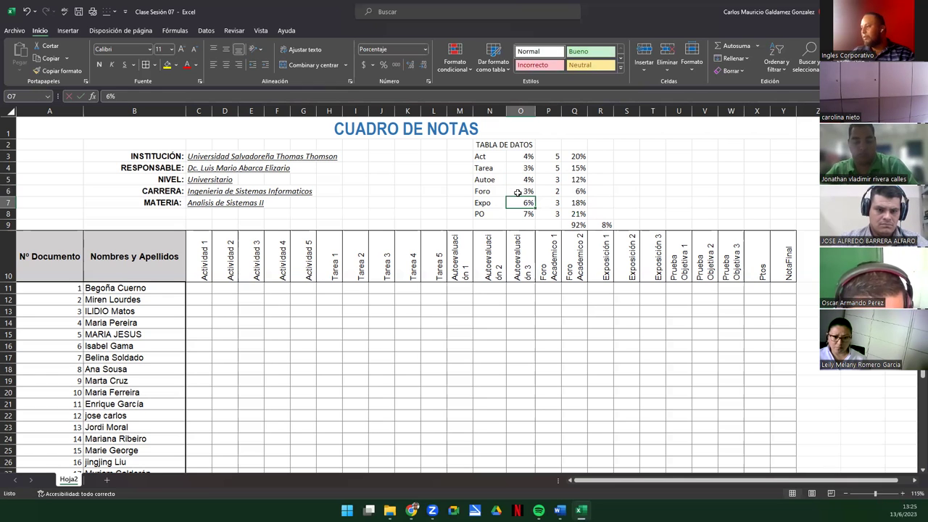
pyautogui.click(518, 192)
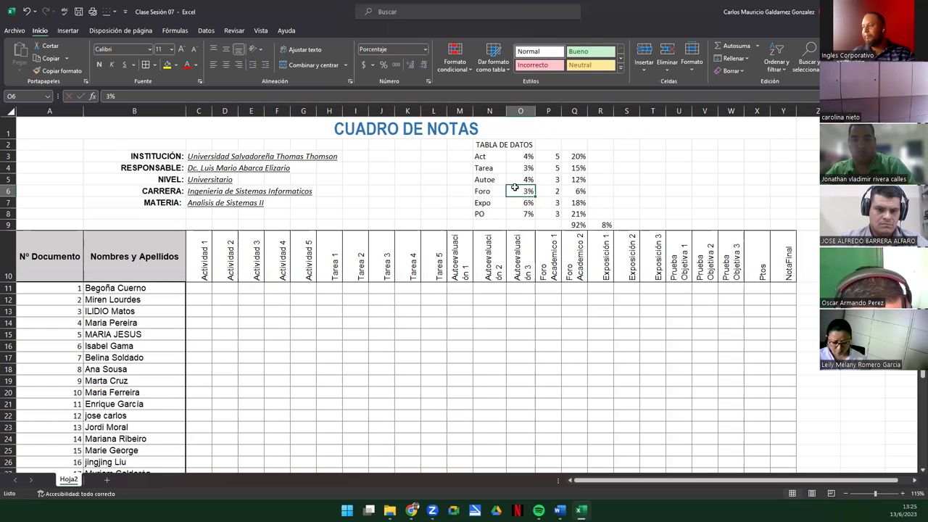
pyautogui.click(513, 180)
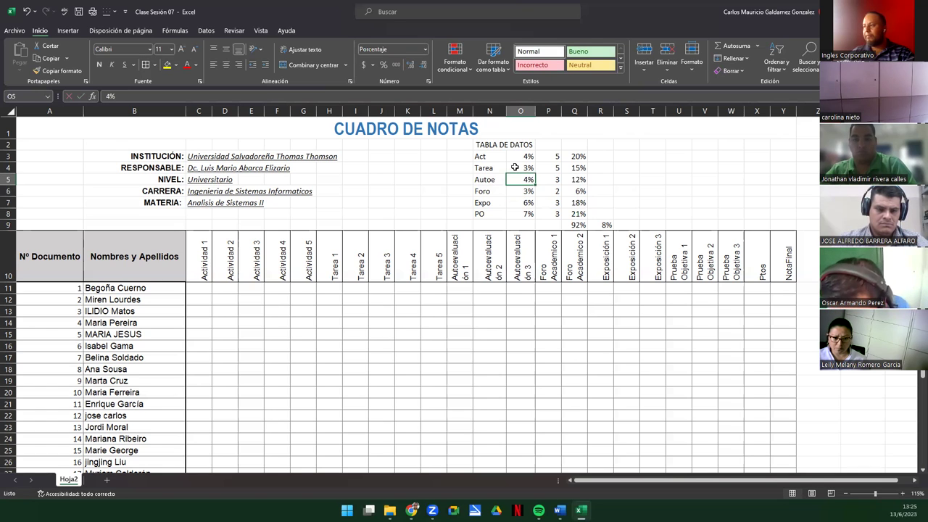
pyautogui.click(515, 168)
pyautogui.write('4')
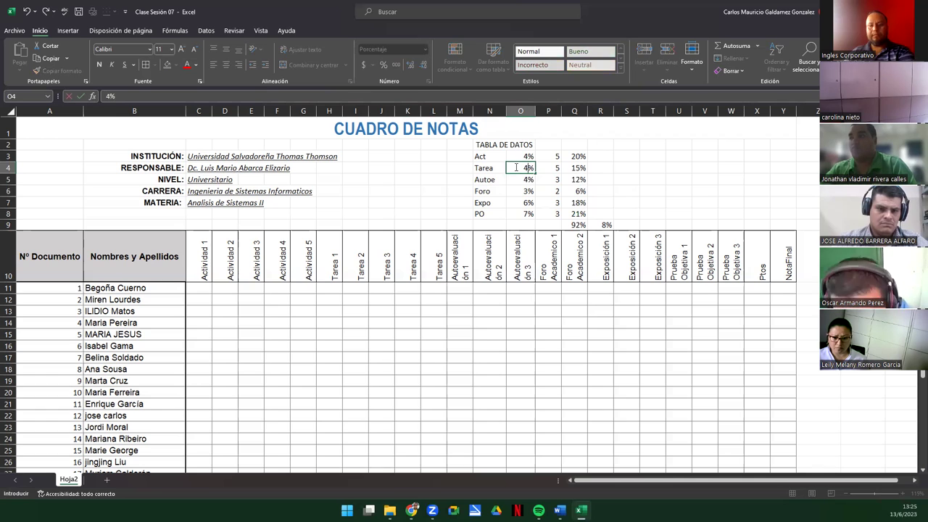
pyautogui.press('Return')
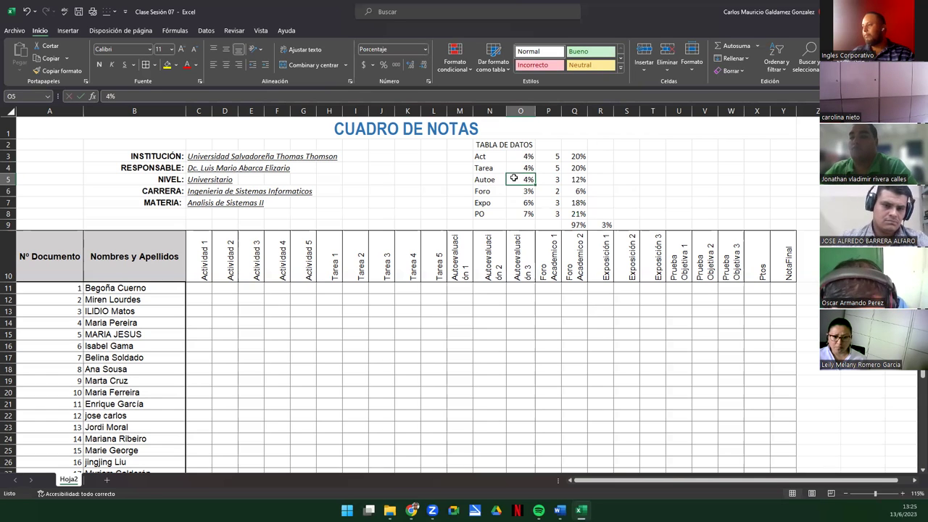
pyautogui.click(513, 191)
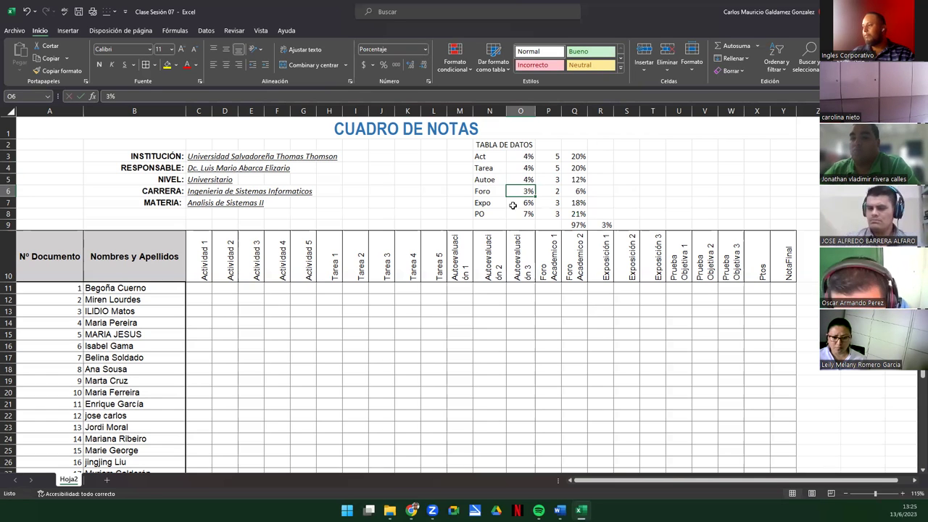
pyautogui.click(514, 203)
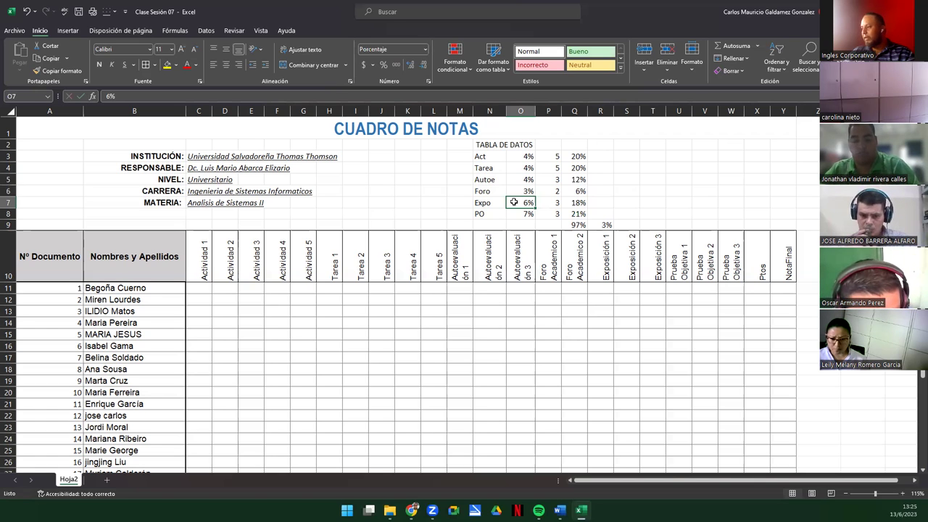
pyautogui.write('7')
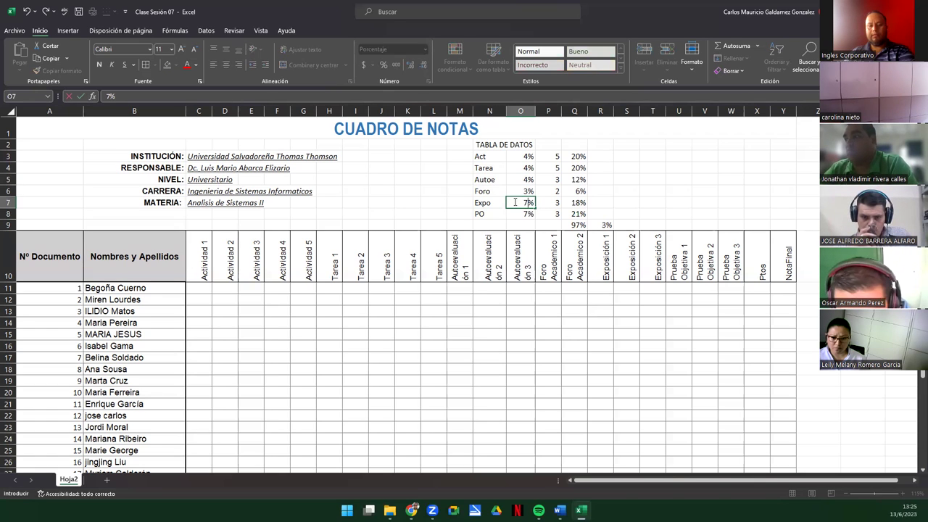
pyautogui.press('Return')
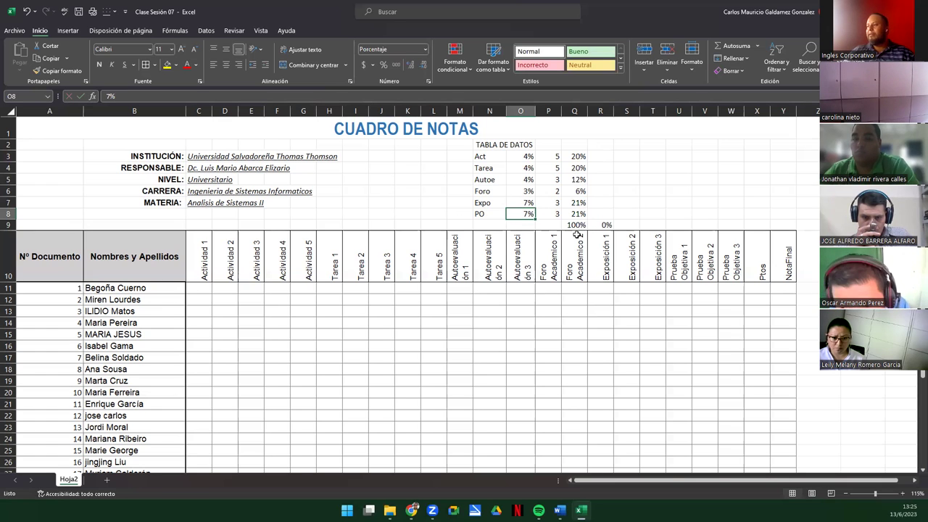
# Review the category labels and their current weights in TABLA DE DATOS
pyautogui.click(516, 156)
pyautogui.click(481, 158)
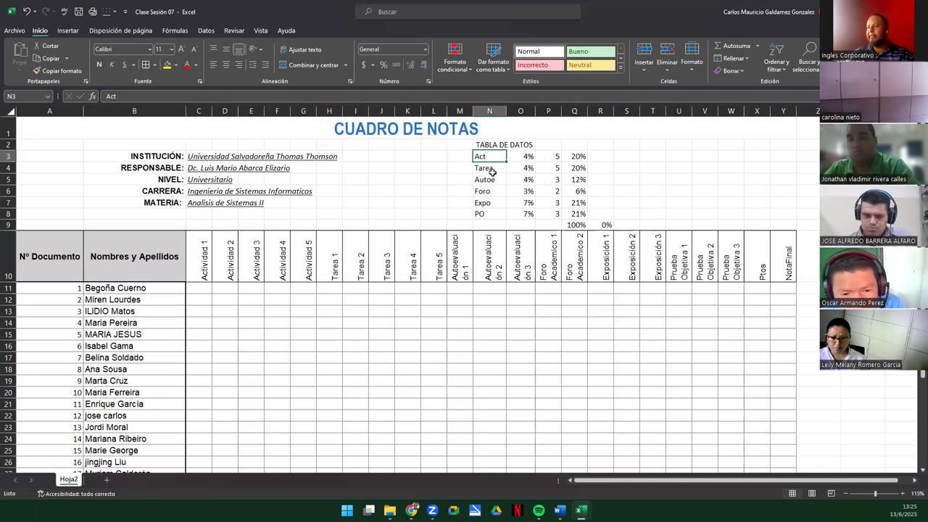
pyautogui.click(494, 168)
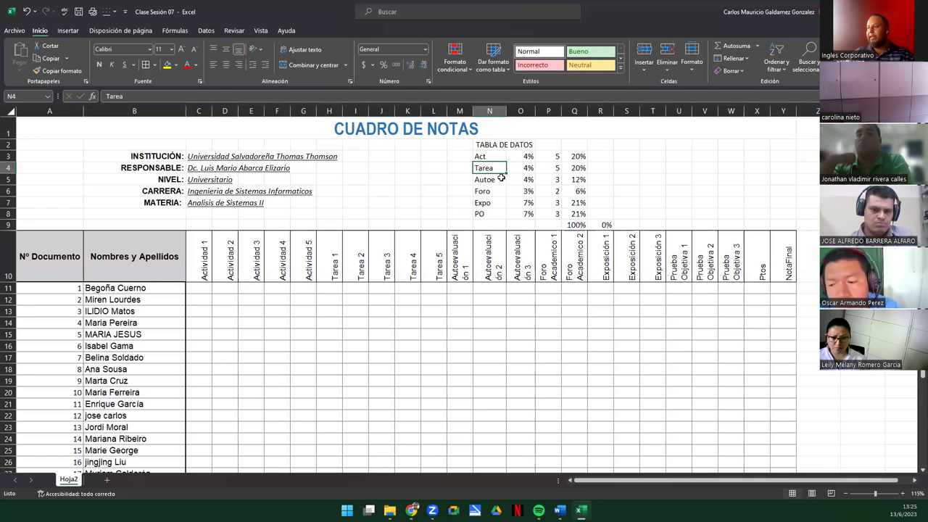
pyautogui.moveTo(521, 179); pyautogui.dragTo(520, 151)
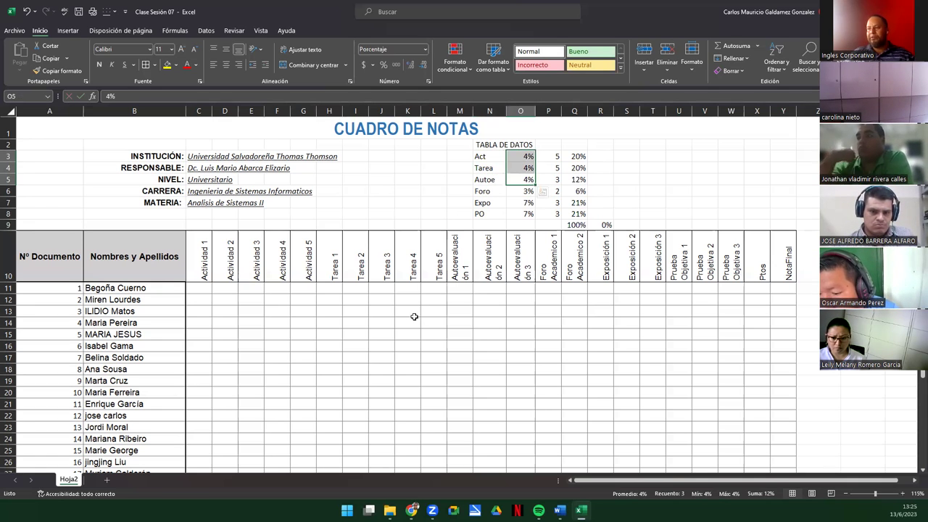
pyautogui.click(478, 193)
pyautogui.press('Right')
pyautogui.click(486, 203)
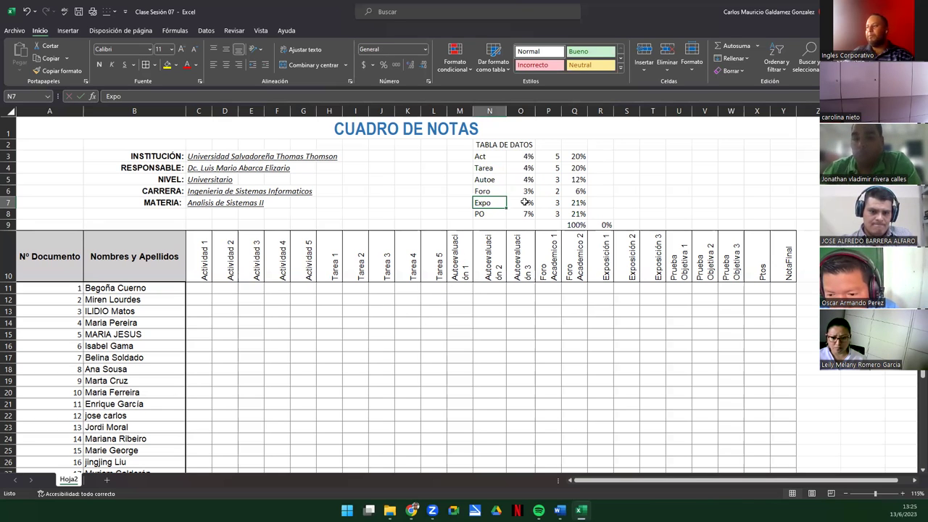
pyautogui.click(524, 202)
pyautogui.moveTo(486, 214); pyautogui.dragTo(513, 211)
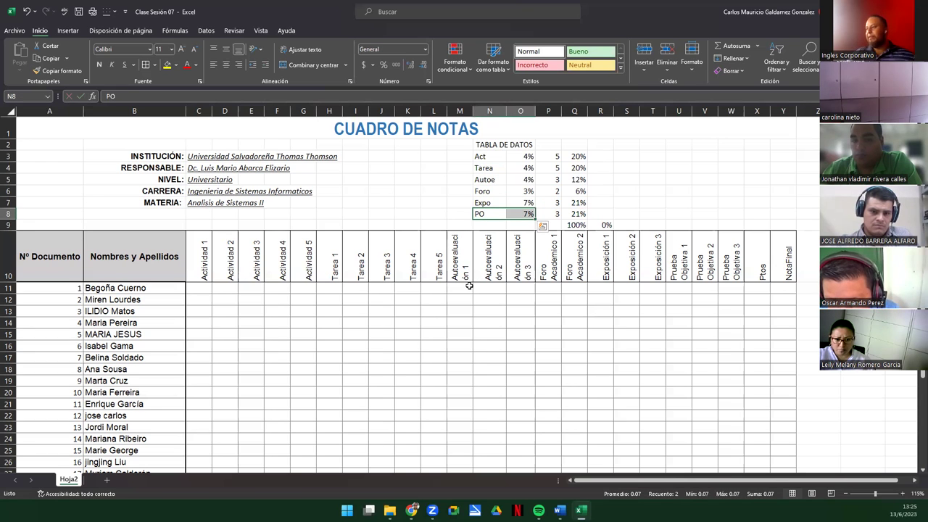
# Change the Expo weight to 5% and the PO weight to 9%
pyautogui.click(512, 204)
pyautogui.write('5')
pyautogui.press('Return')
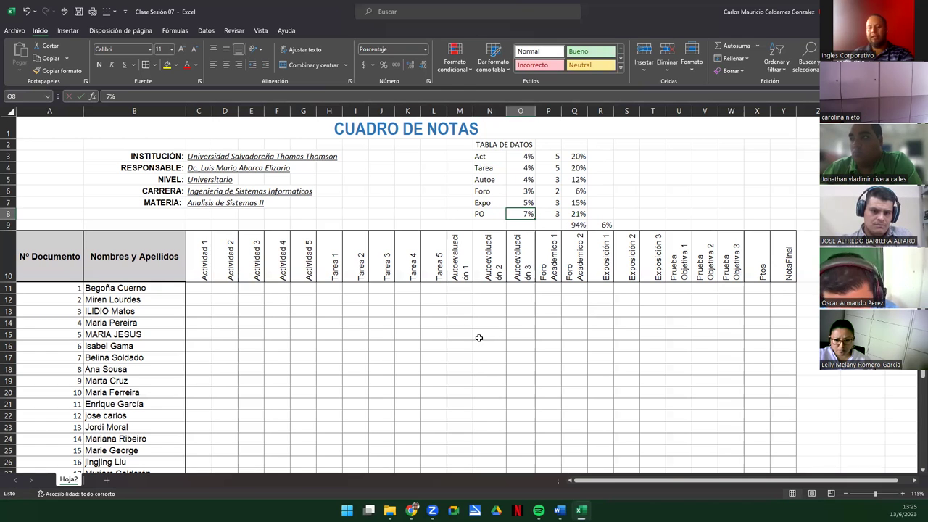
pyautogui.write('8')
pyautogui.press('Return')
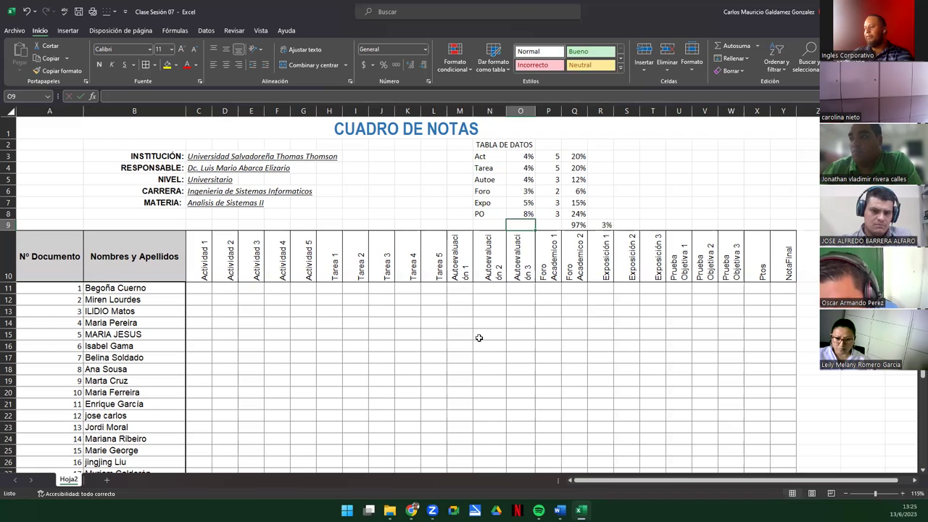
pyautogui.press('Up')
pyautogui.write('9')
pyautogui.press('Return')
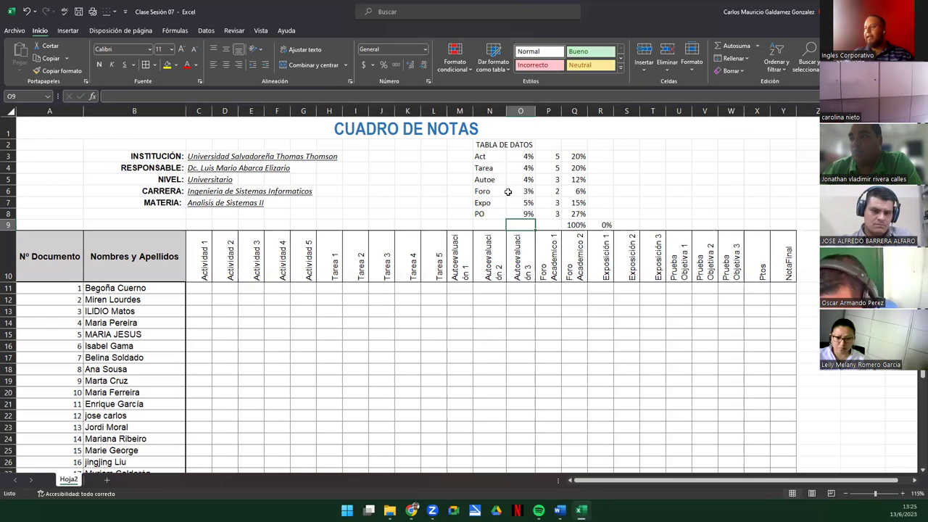
# Verify the weighted totals in Q3:Q8 still sum to 100%
pyautogui.moveTo(514, 156); pyautogui.dragTo(519, 216)
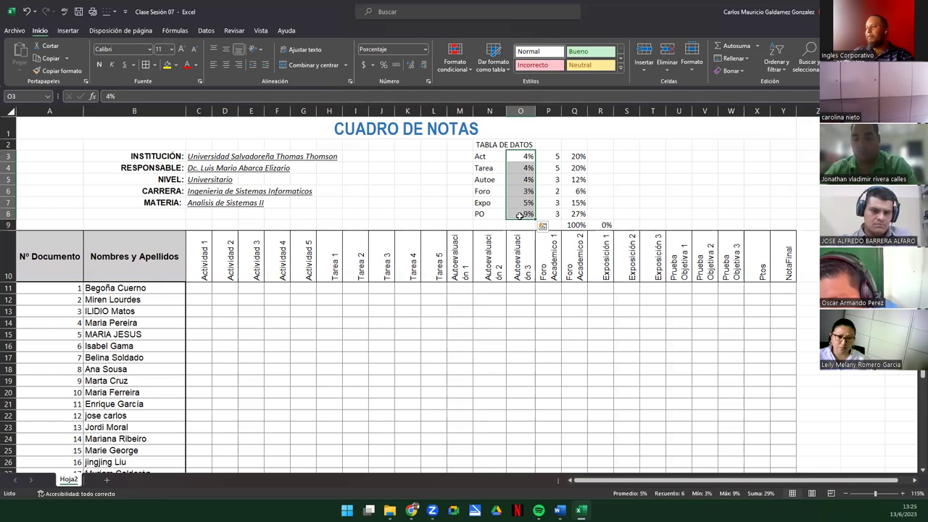
pyautogui.click(379, 247)
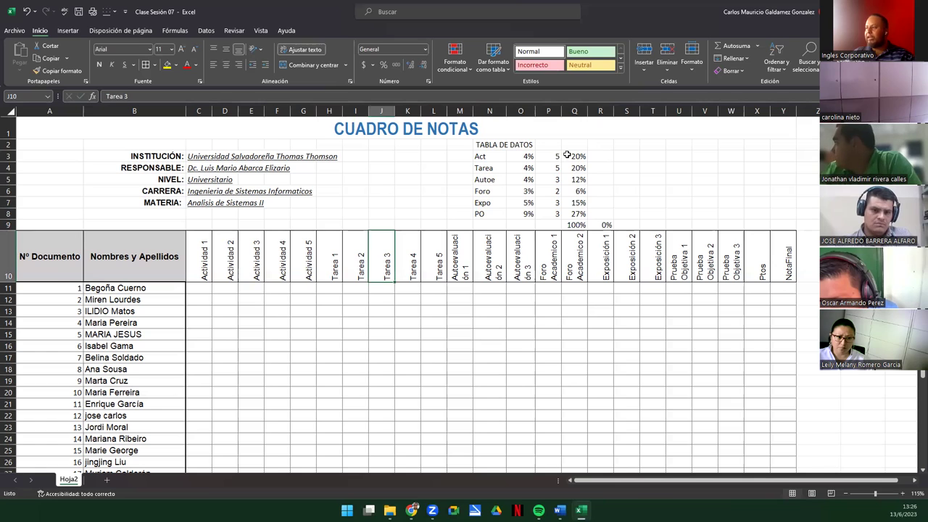
pyautogui.moveTo(567, 155); pyautogui.dragTo(574, 225)
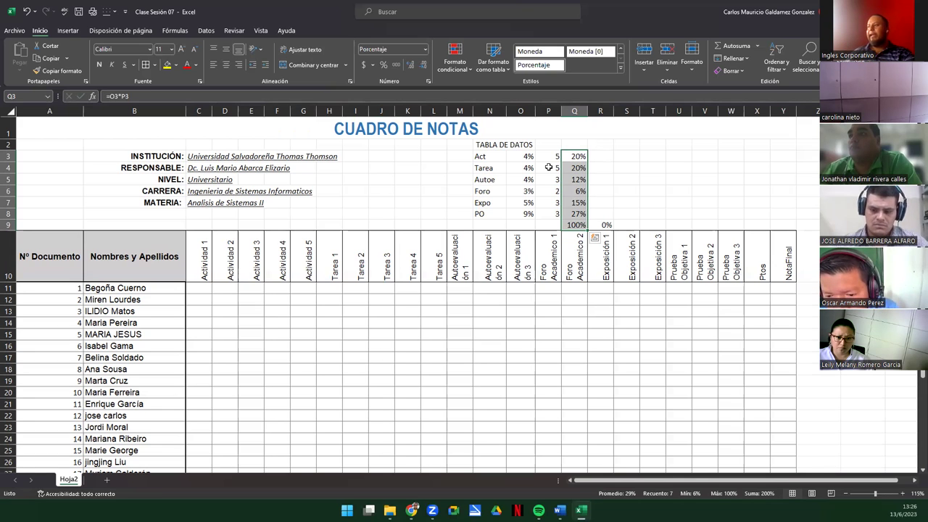
pyautogui.moveTo(573, 155); pyautogui.dragTo(575, 213)
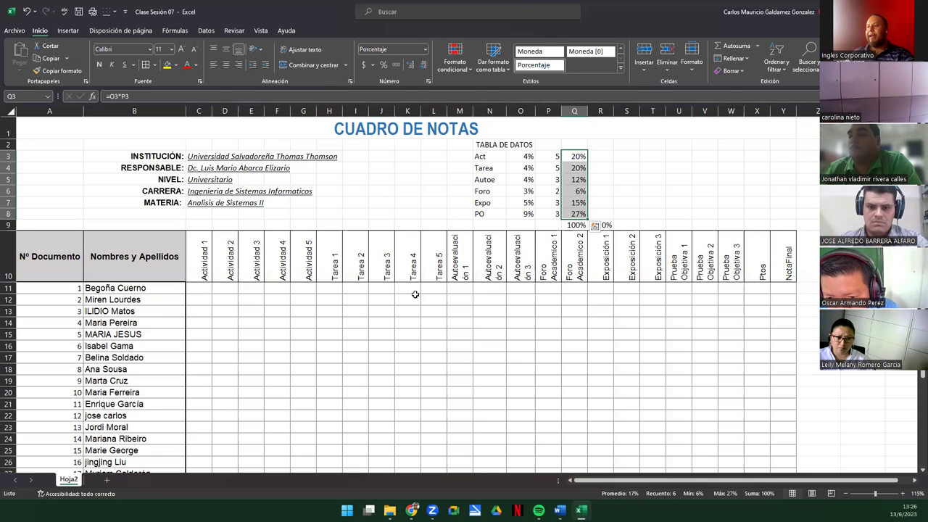
pyautogui.moveTo(196, 225); pyautogui.dragTo(305, 225)
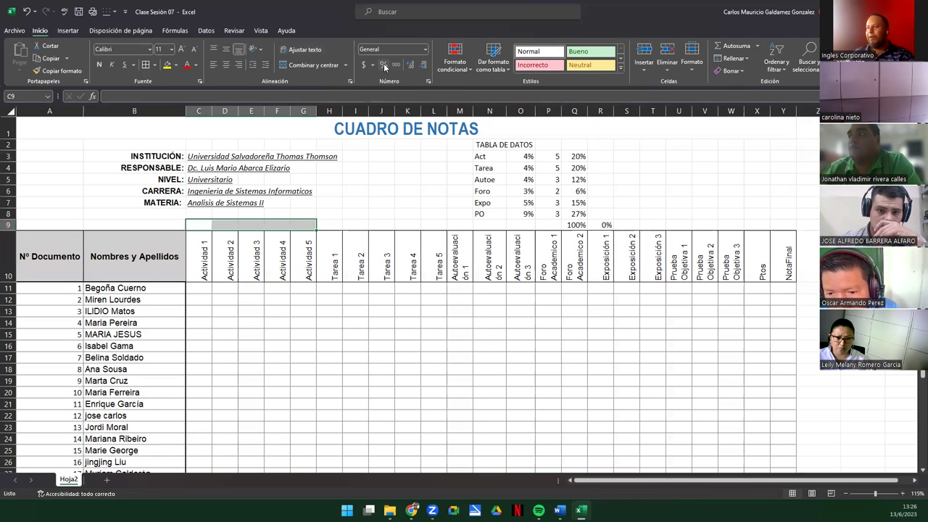
# Merge row 9 above Actividad, Tarea and Autoevaluación, entering 20%, 20% and 12%
pyautogui.click(328, 65)
pyautogui.write('20%')
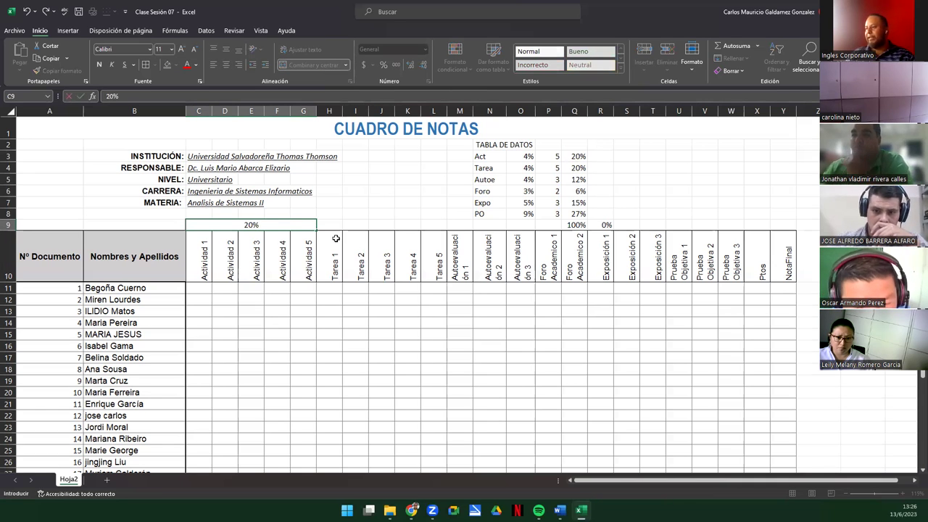
pyautogui.moveTo(329, 225); pyautogui.dragTo(435, 226)
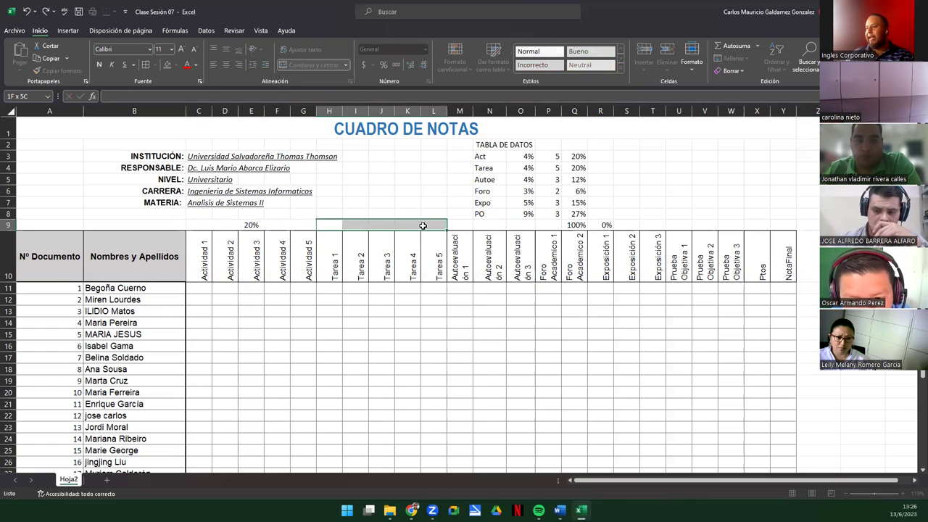
pyautogui.click(311, 65)
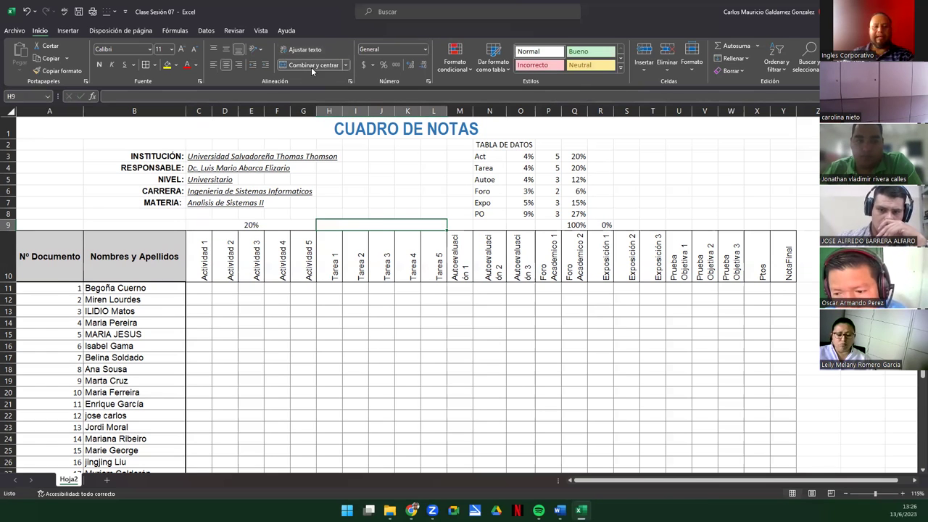
pyautogui.write('20%')
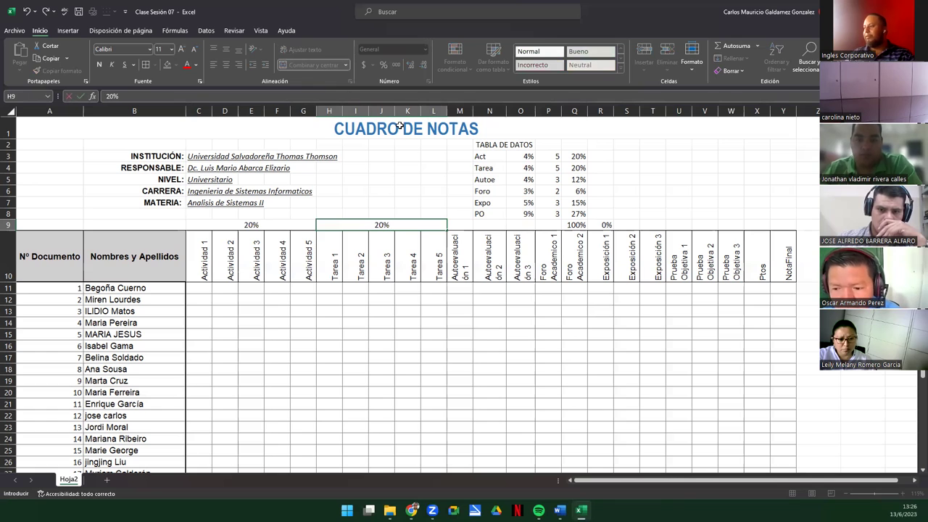
pyautogui.moveTo(469, 228); pyautogui.dragTo(520, 226)
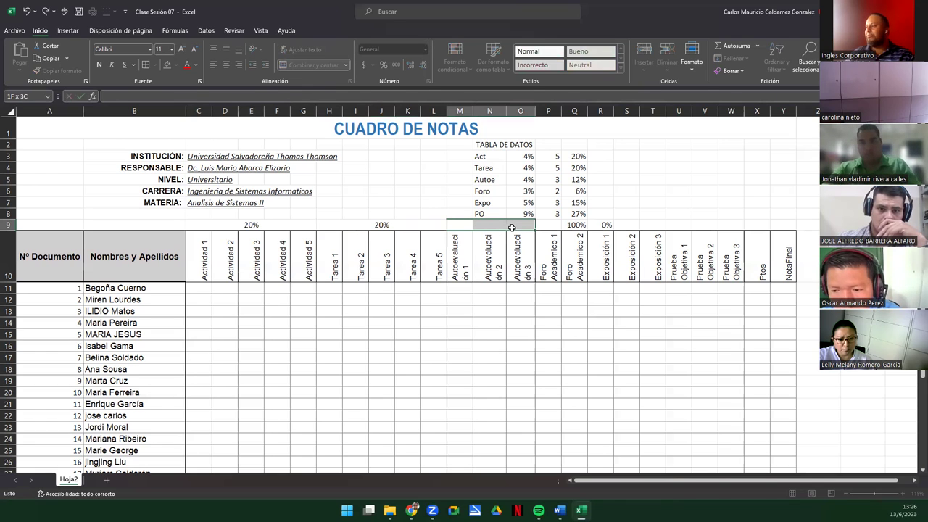
pyautogui.click(302, 65)
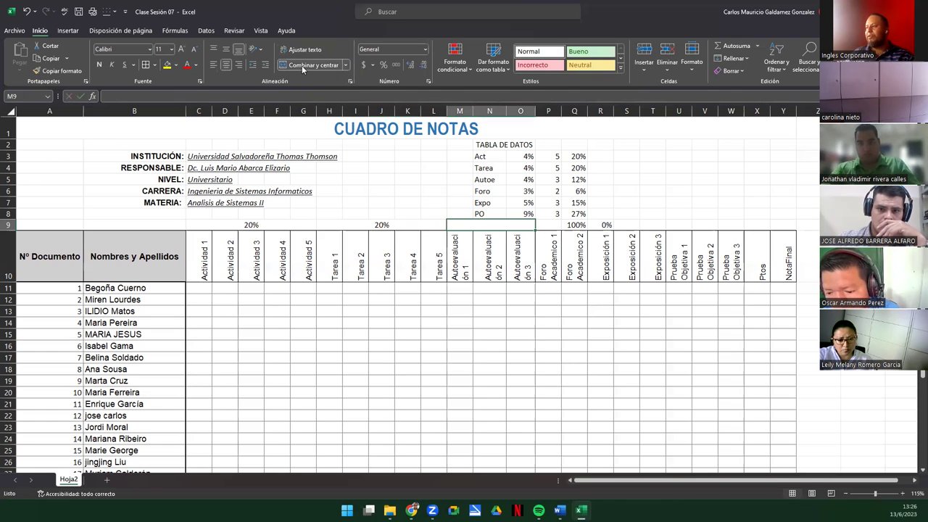
pyautogui.write('12%')
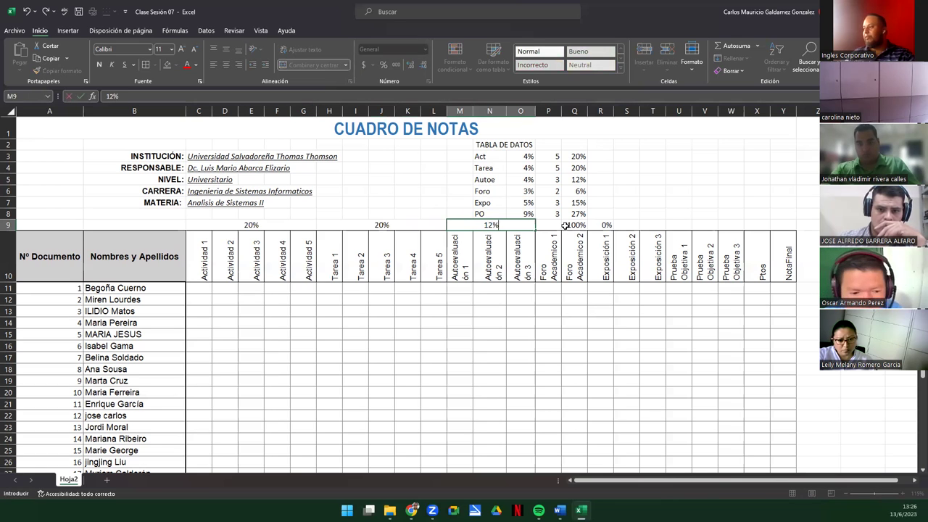
# Merge row 9 above Foro Academico and Exposición, entering 6% and 15%
pyautogui.moveTo(549, 228); pyautogui.dragTo(568, 225)
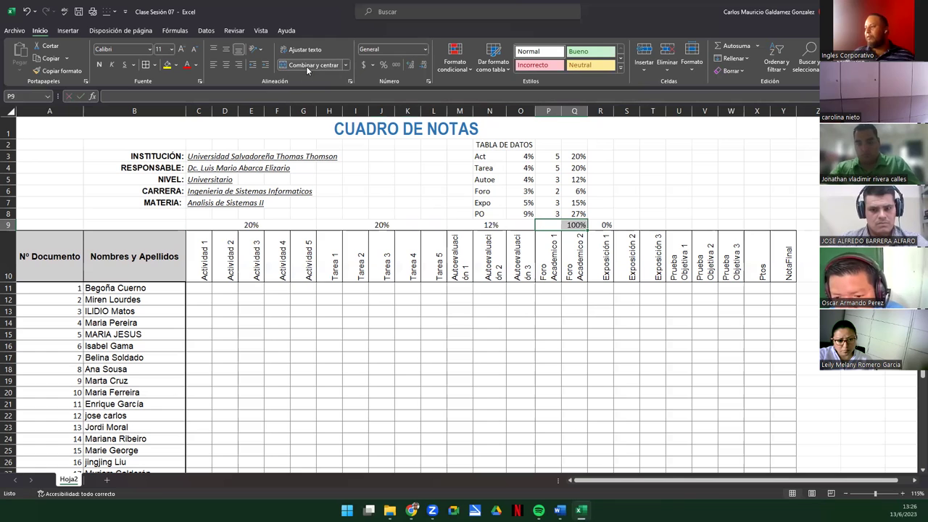
pyautogui.click(307, 69)
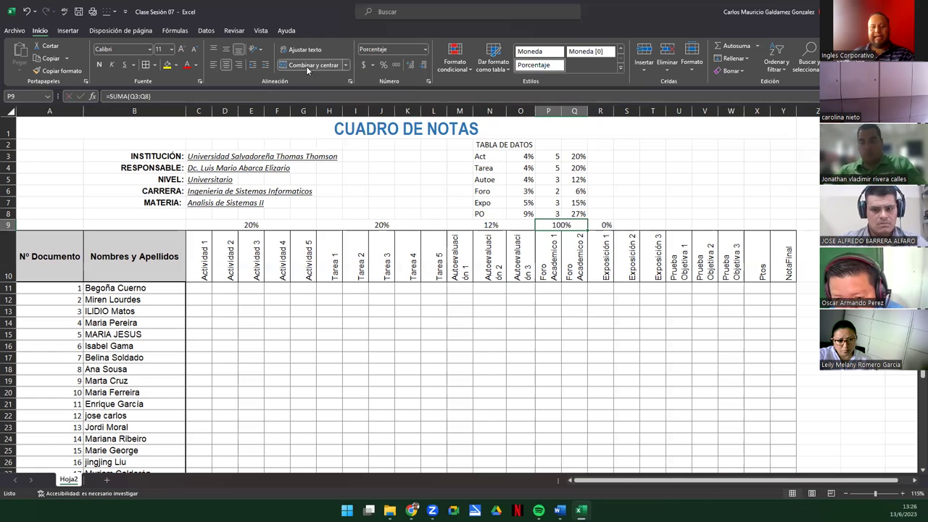
pyautogui.write('6')
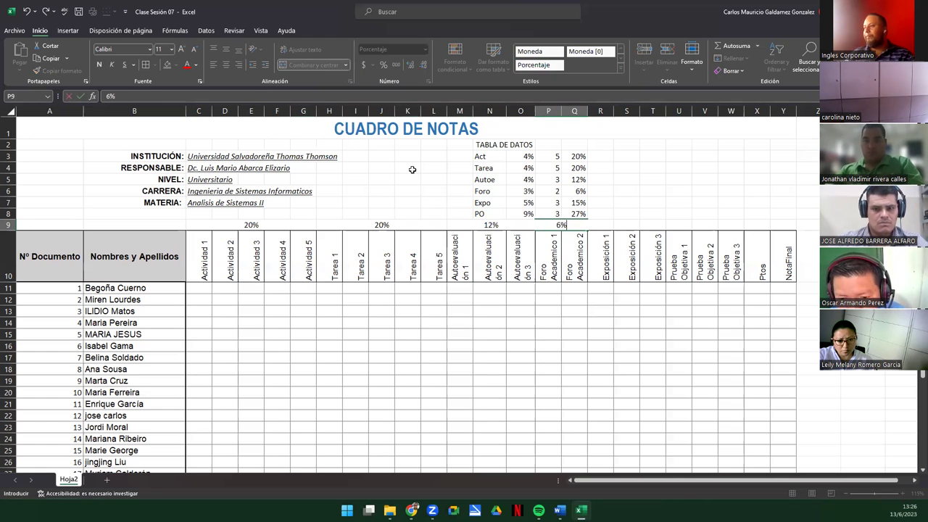
pyautogui.moveTo(607, 226); pyautogui.dragTo(644, 225)
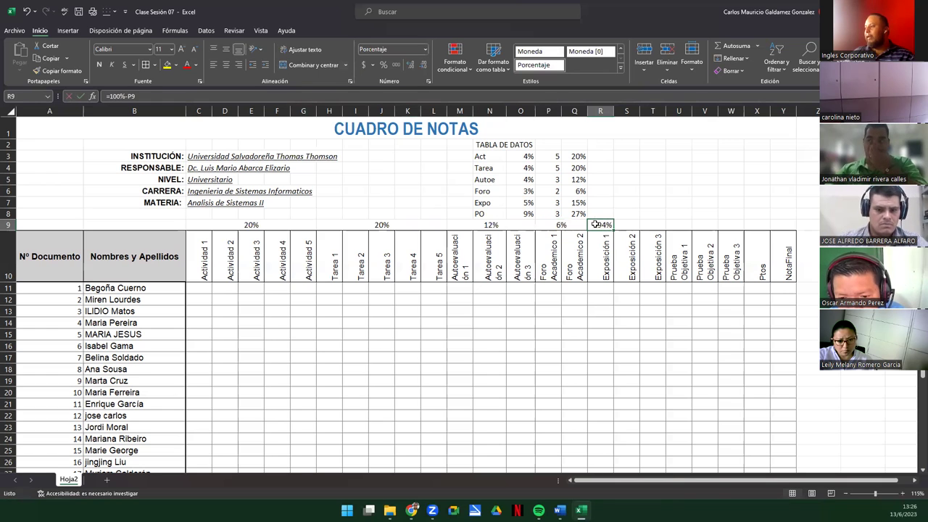
pyautogui.click(326, 67)
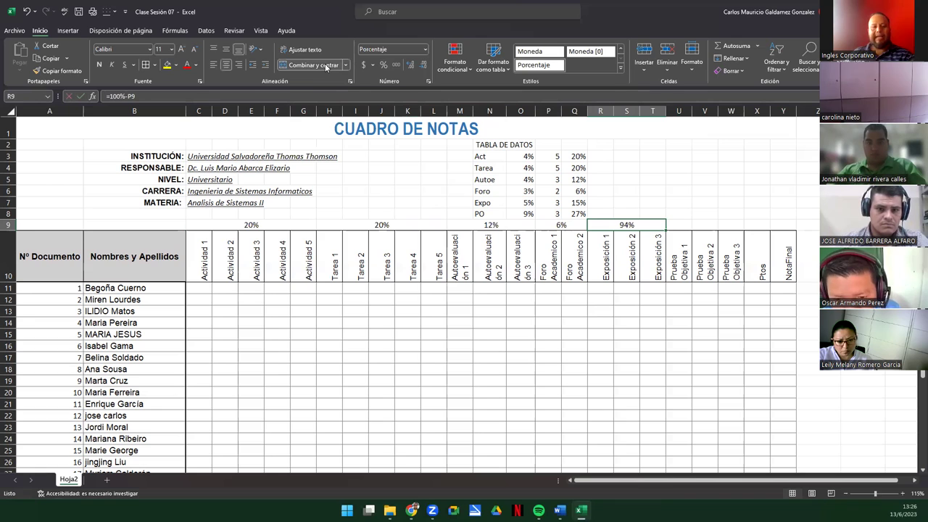
pyautogui.write('15')
pyautogui.press('Tab')
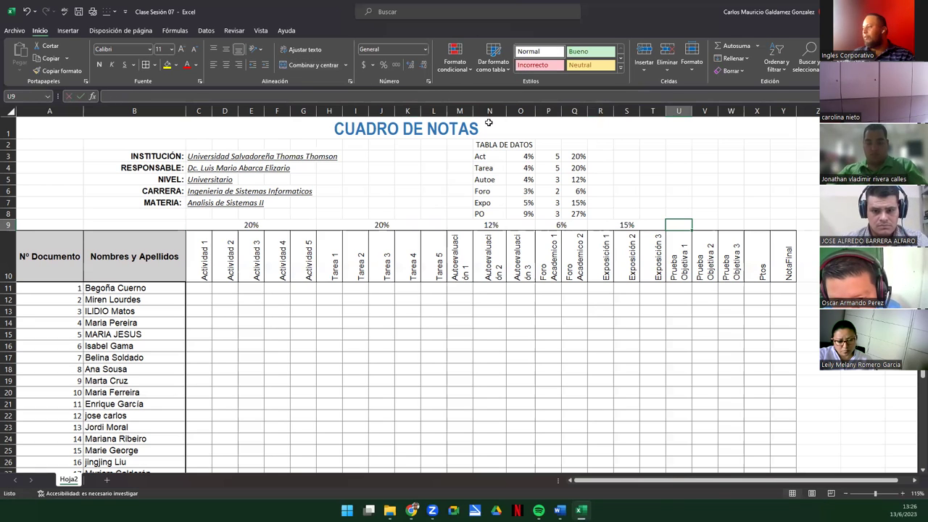
# Merge the Prueba Objetiva header cells, enter 27%, and begin a =suma formula in X9
pyautogui.keyDown('shift'); pyautogui.click(727, 224); pyautogui.keyUp('shift')
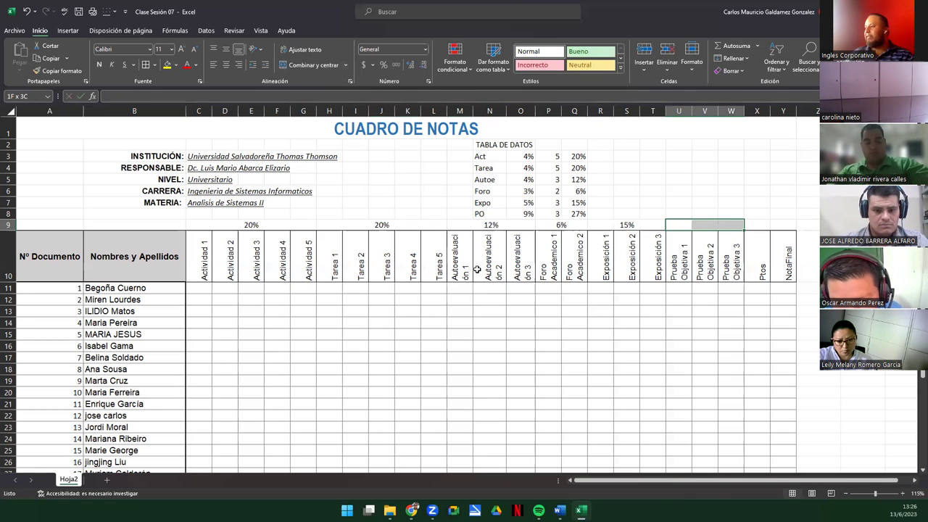
pyautogui.click(314, 64)
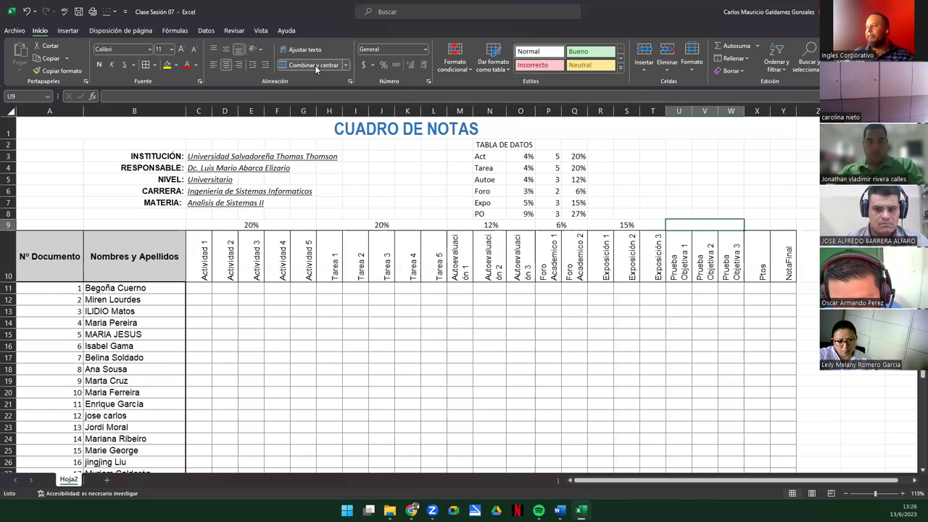
pyautogui.write('27')
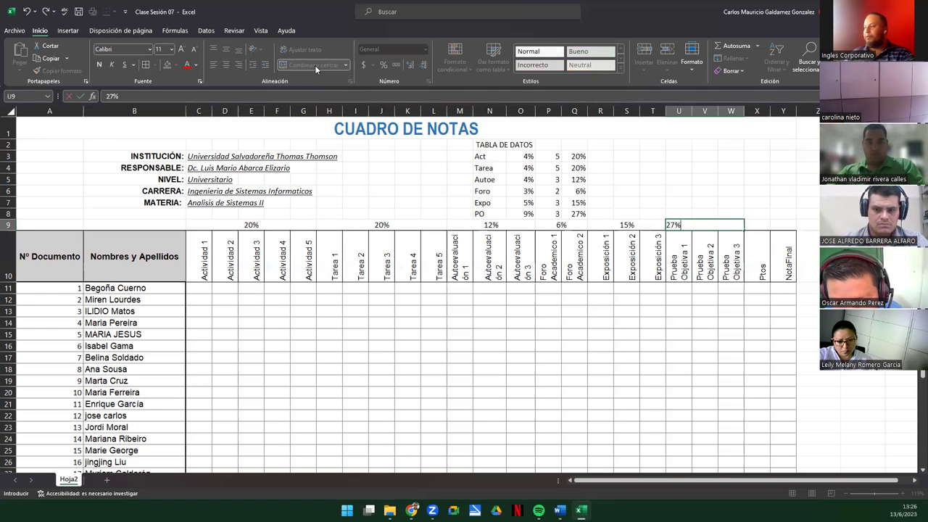
pyautogui.press('Tab')
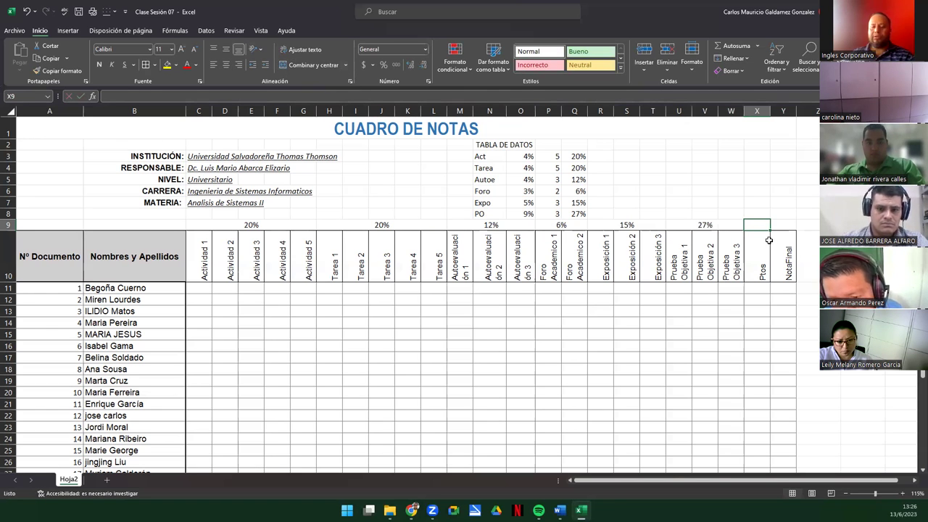
pyautogui.write('=suma')
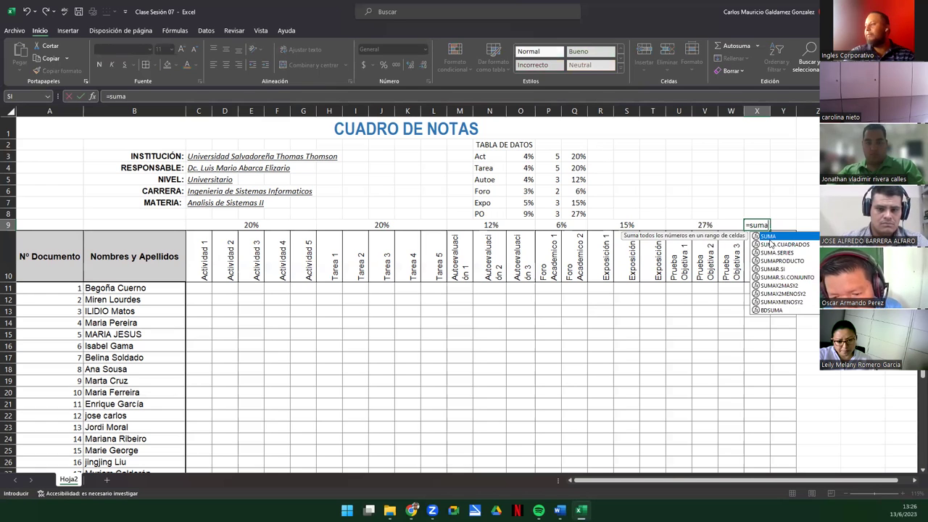
pyautogui.write('(')
# Total the weights with =SUMA(C9:W9) and move the 100% result above NotaFinal
pyautogui.click(685, 224)
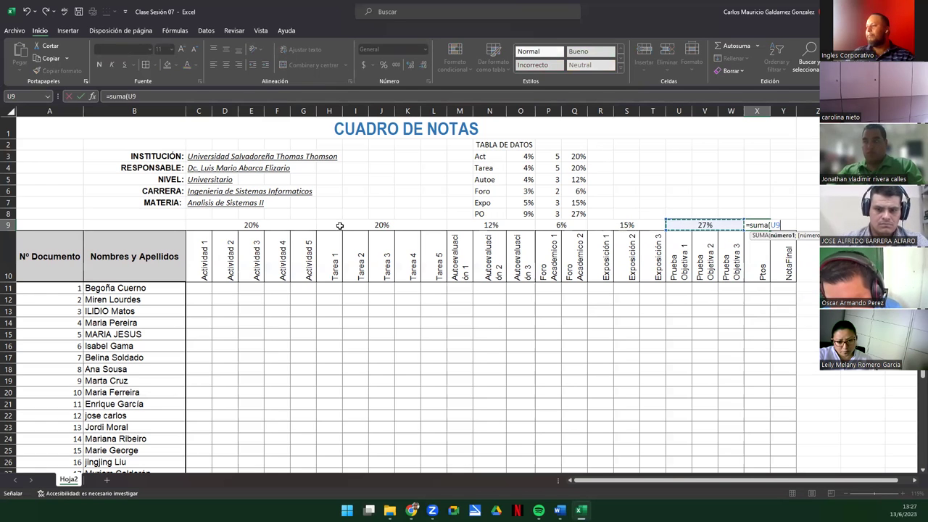
pyautogui.moveTo(339, 225); pyautogui.dragTo(250, 224)
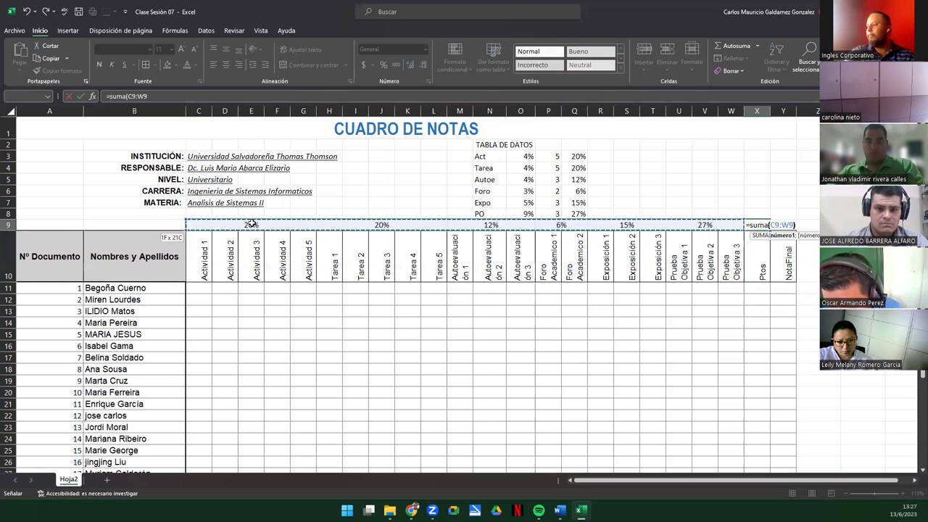
pyautogui.press('Return')
pyautogui.press('Up')
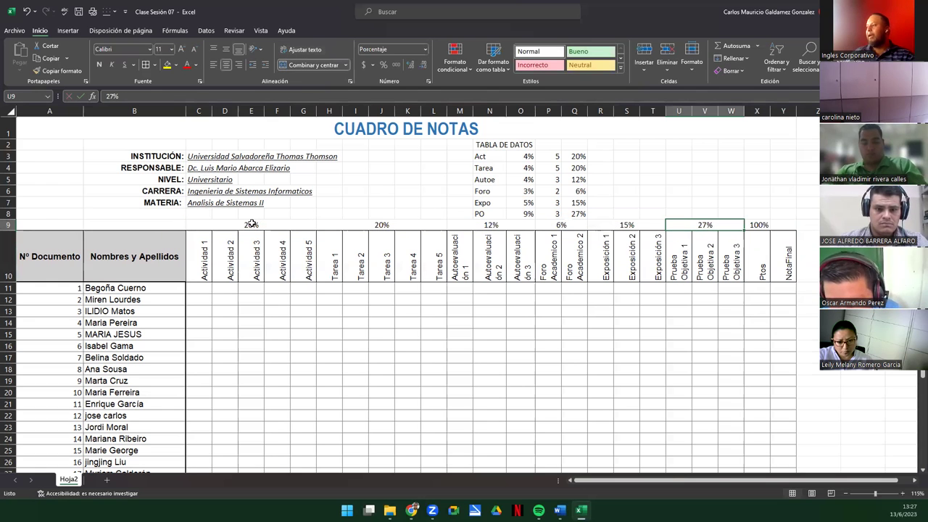
pyautogui.click(766, 226)
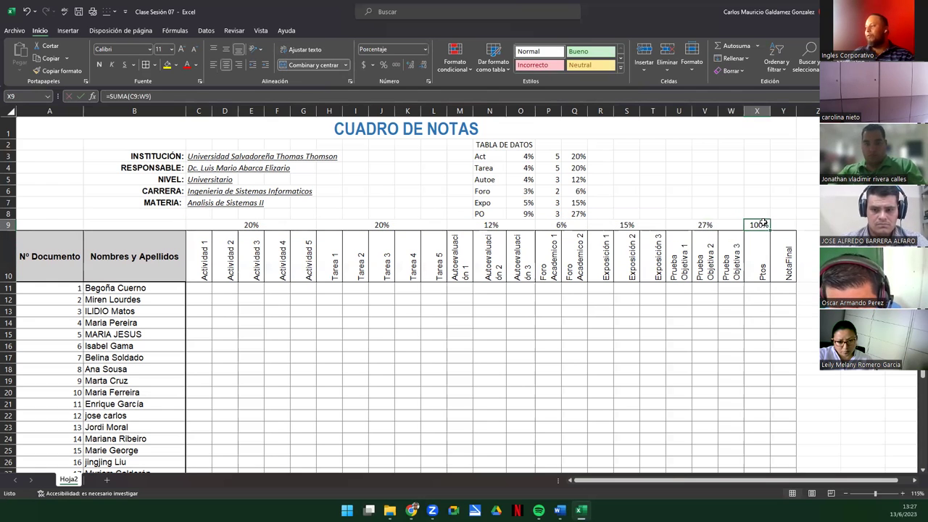
pyautogui.moveTo(769, 224)
pyautogui.mouseDown()
pyautogui.moveTo(781, 224)
pyautogui.moveTo(757, 270)
pyautogui.mouseUp()
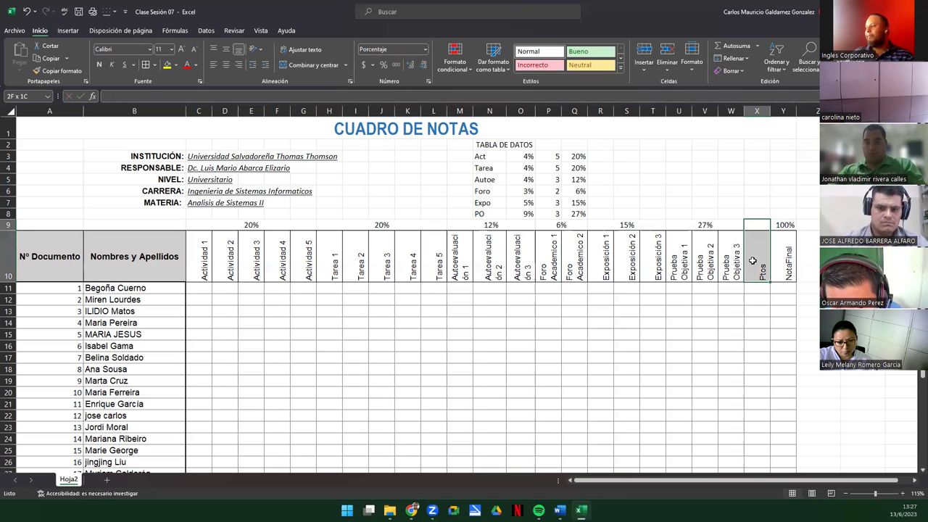
# Merge the Ptos header with the cell above it and select the header rows
pyautogui.click(299, 66)
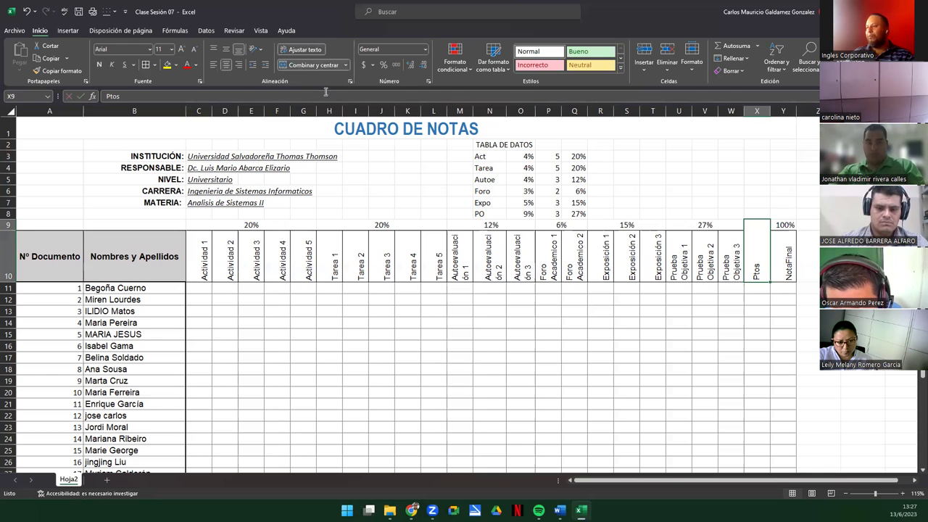
pyautogui.moveTo(197, 226); pyautogui.dragTo(754, 261)
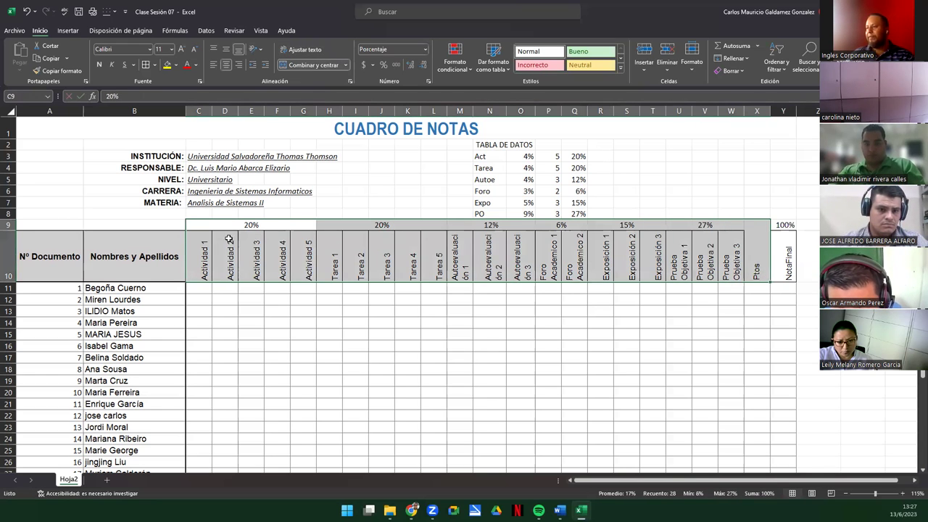
pyautogui.moveTo(229, 239); pyautogui.dragTo(772, 265)
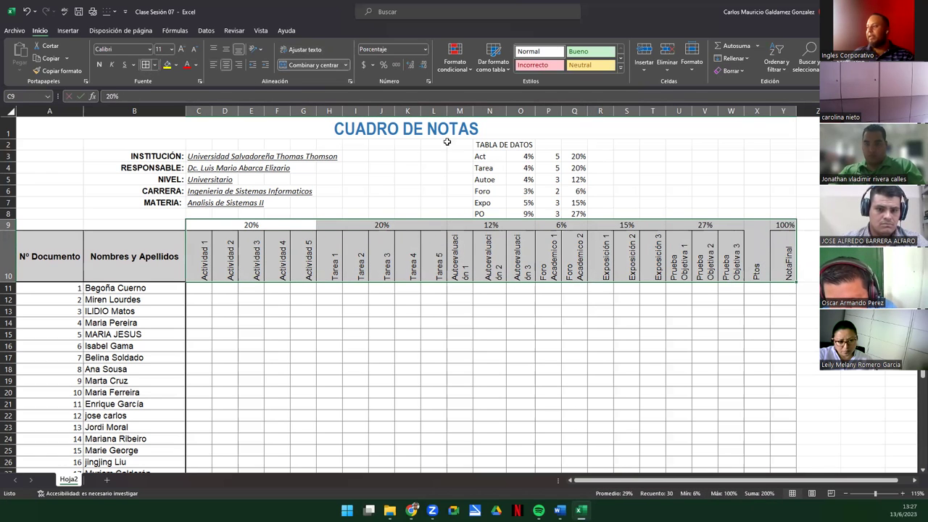
pyautogui.moveTo(556, 155); pyautogui.dragTo(581, 213)
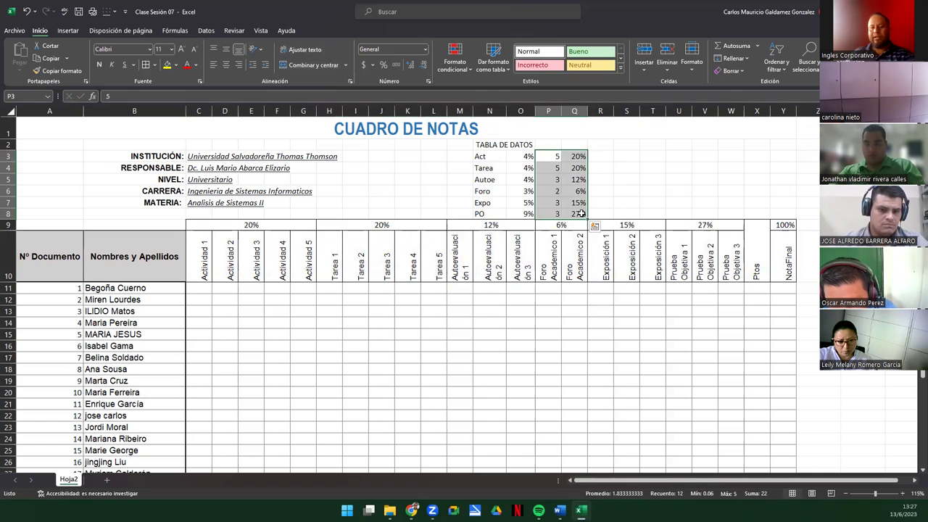
# Clear the counts and totals in P3:Q8, leaving only the category percentages
pyautogui.press('Delete')
pyautogui.moveTo(516, 157); pyautogui.dragTo(522, 214)
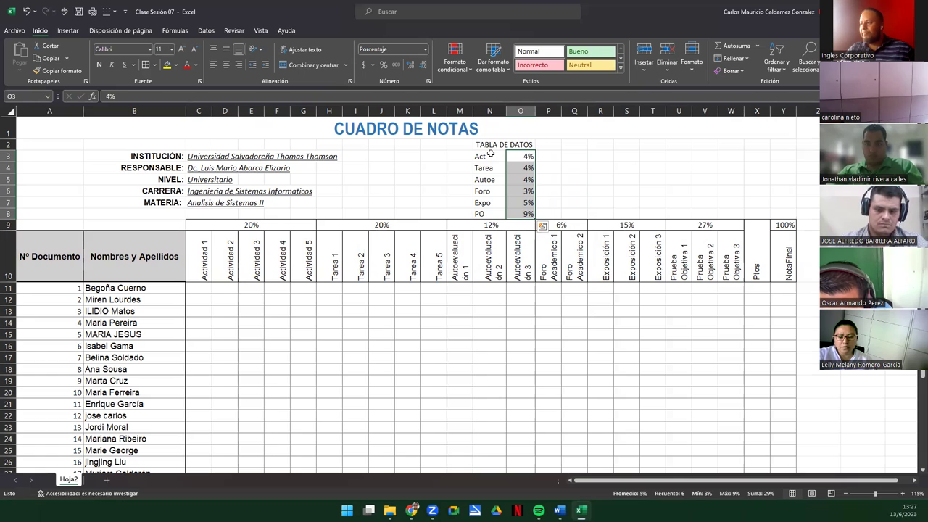
pyautogui.moveTo(488, 145); pyautogui.dragTo(493, 212)
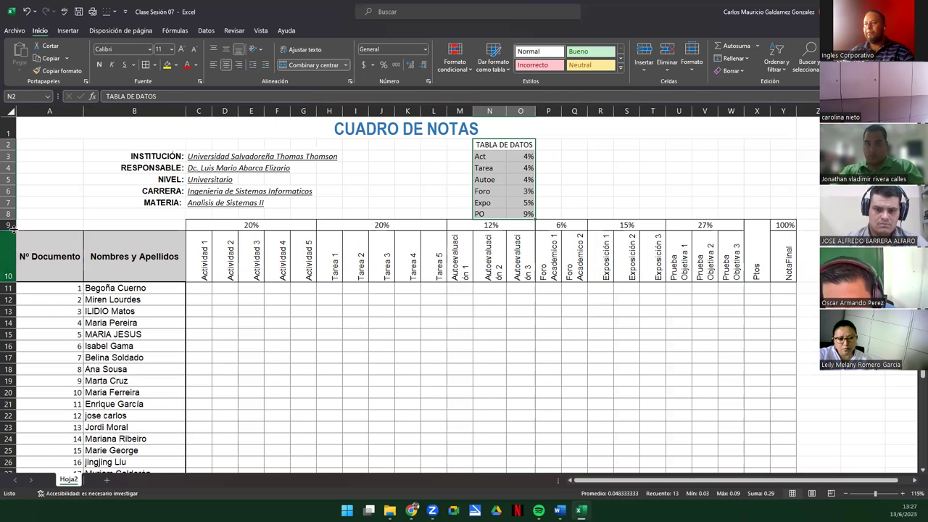
# Insert a blank row above the category weights row
pyautogui.click(13, 227)
pyautogui.rightClick(15, 226)
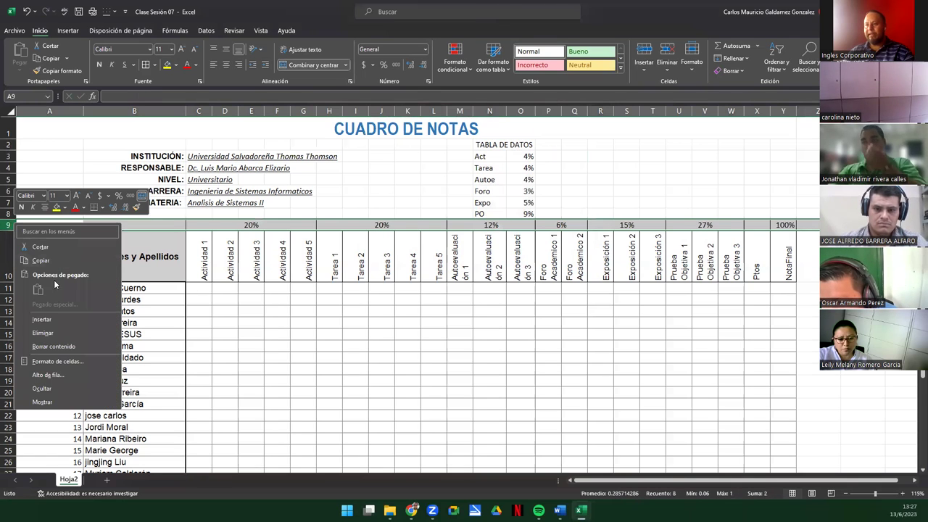
pyautogui.click(53, 319)
# Apply All Borders to the TABLA DE DATOS range N2:O8
pyautogui.click(490, 190)
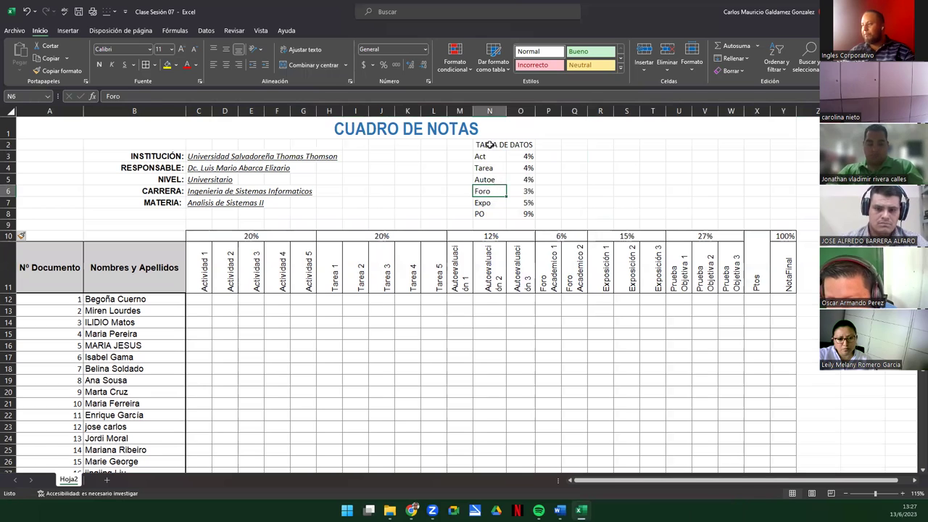
pyautogui.moveTo(490, 145); pyautogui.dragTo(525, 214)
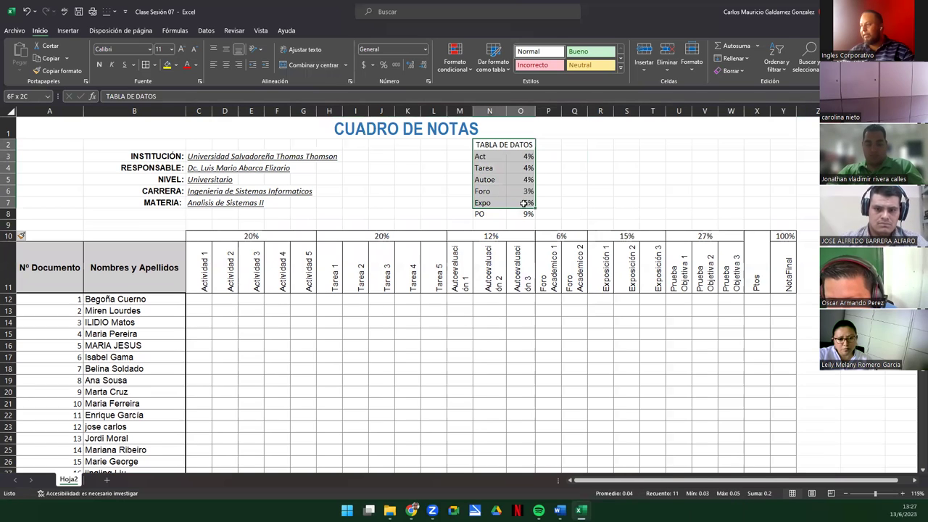
pyautogui.click(145, 65)
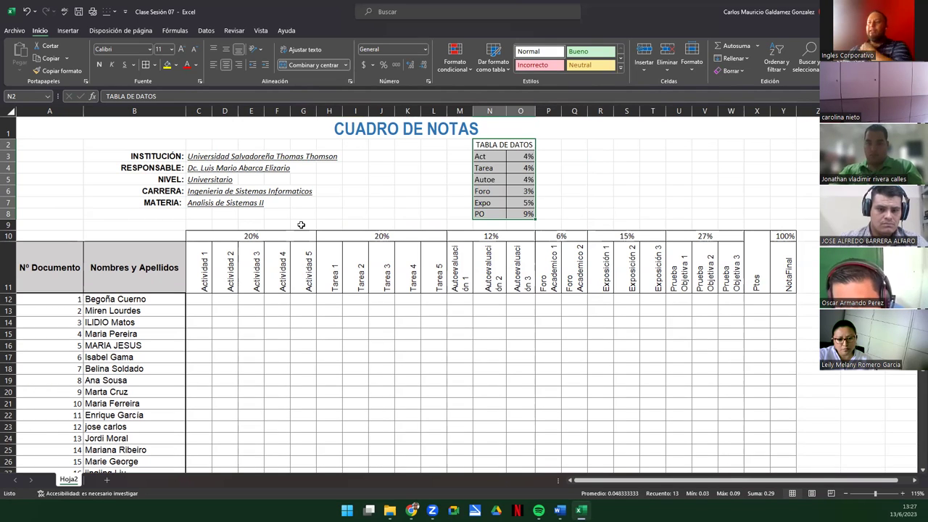
pyautogui.click(376, 244)
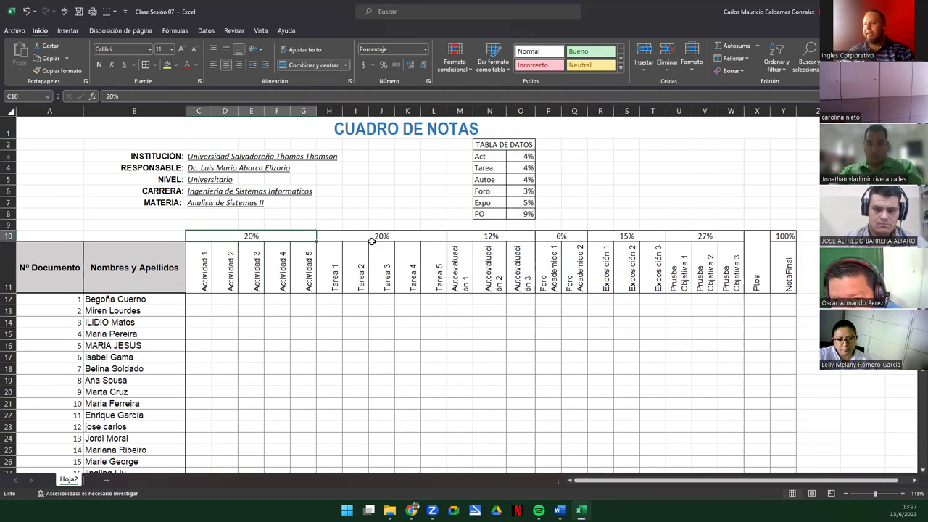
pyautogui.click(398, 236)
pyautogui.click(491, 237)
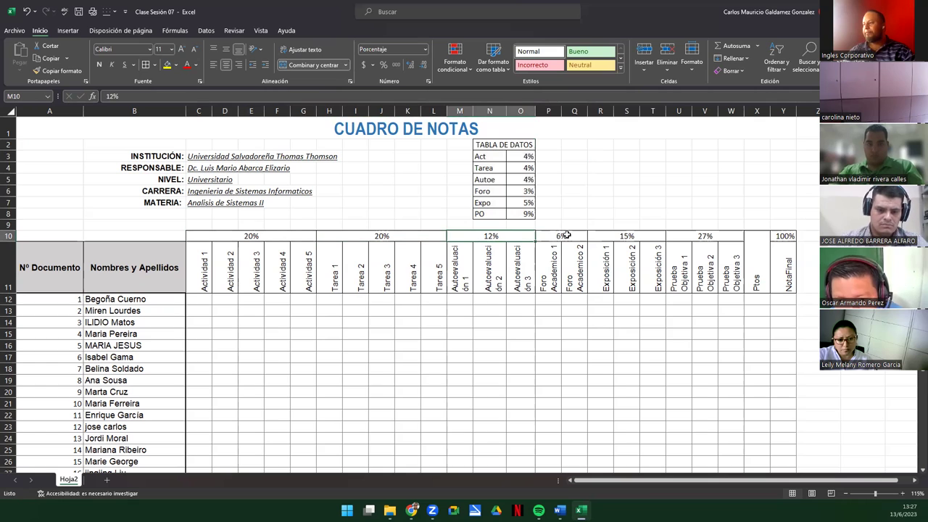
pyautogui.click(566, 236)
pyautogui.click(627, 236)
pyautogui.click(698, 237)
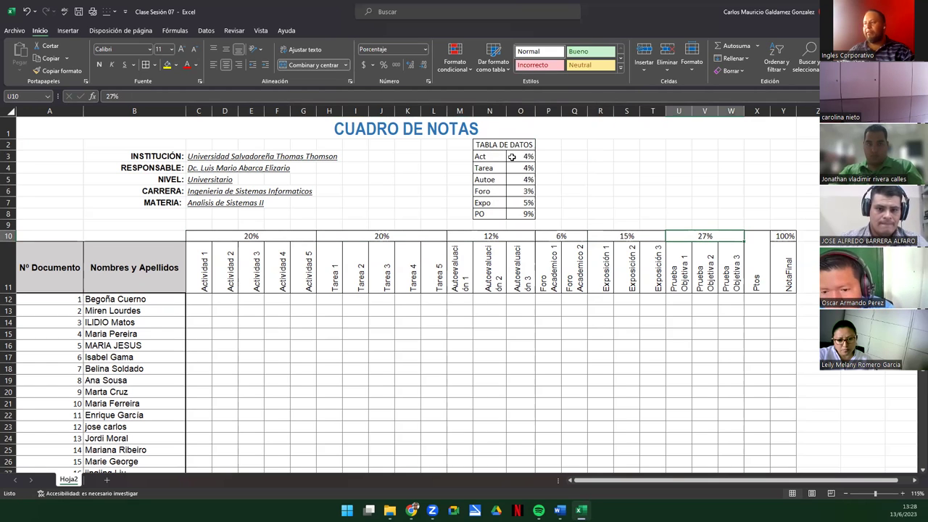
pyautogui.moveTo(512, 157); pyautogui.dragTo(528, 216)
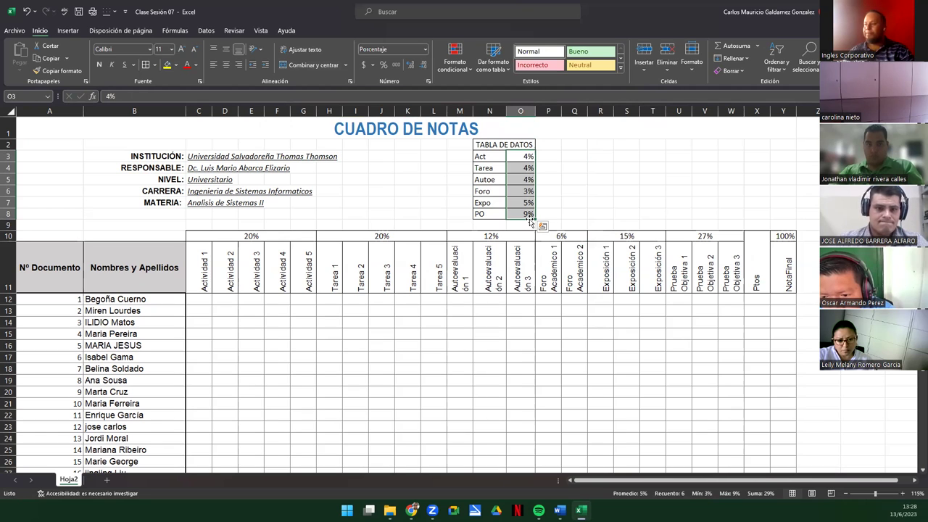
pyautogui.click(757, 241)
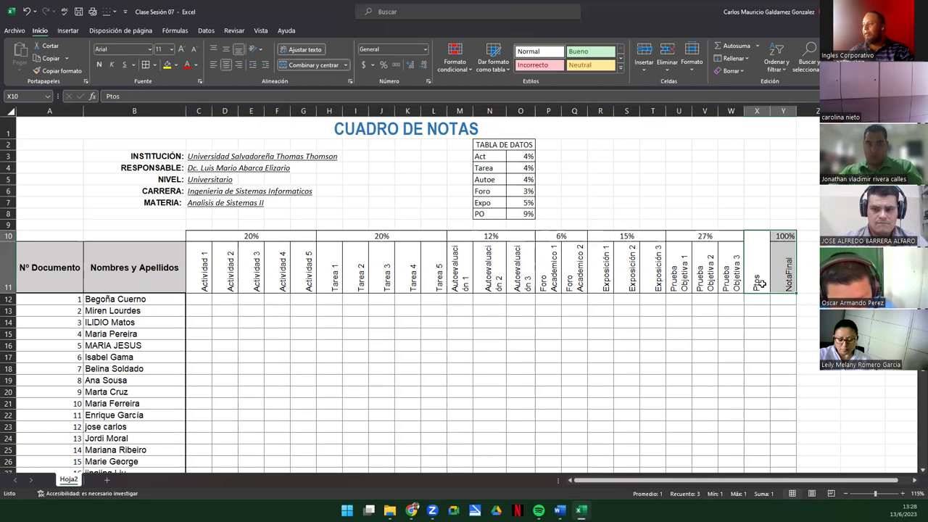
pyautogui.click(779, 277)
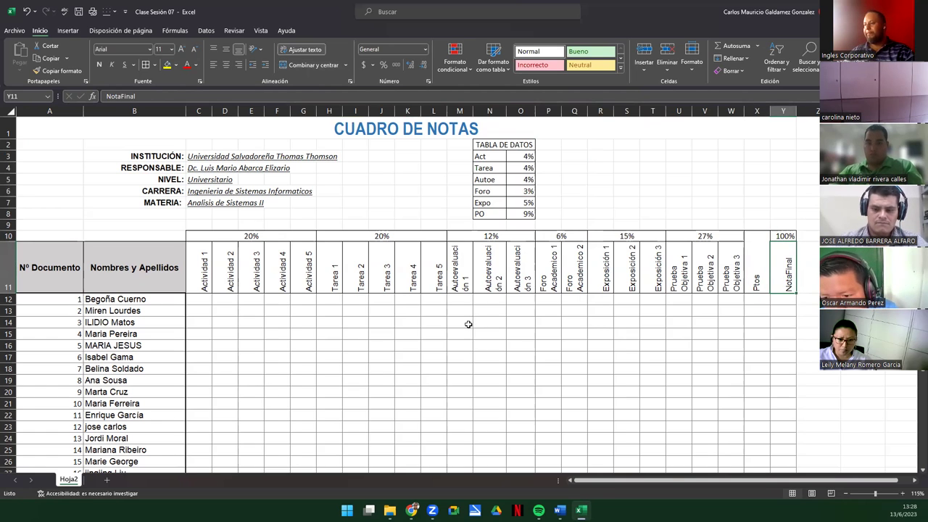
pyautogui.click(194, 301)
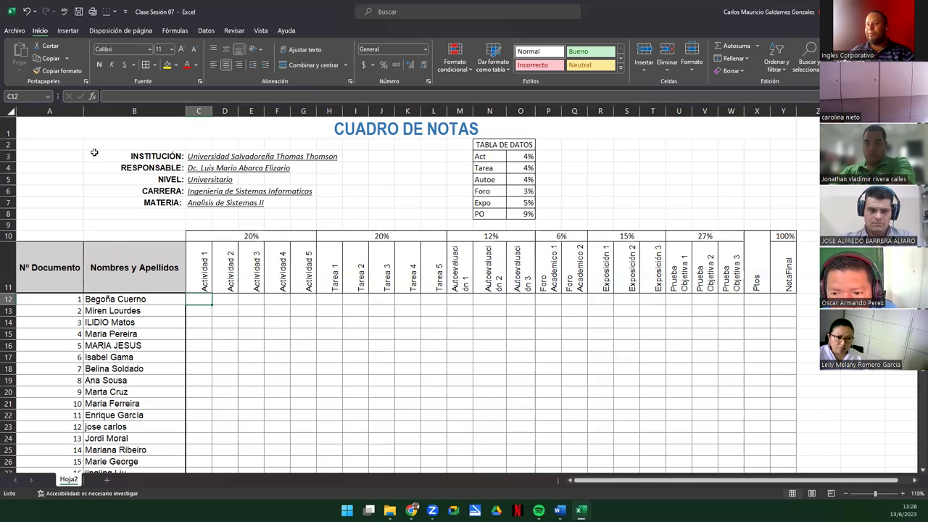
# Wrap the Nº Documento and Nombres y Apellidos headers and widen column A to fit
pyautogui.moveTo(84, 110); pyautogui.dragTo(68, 111)
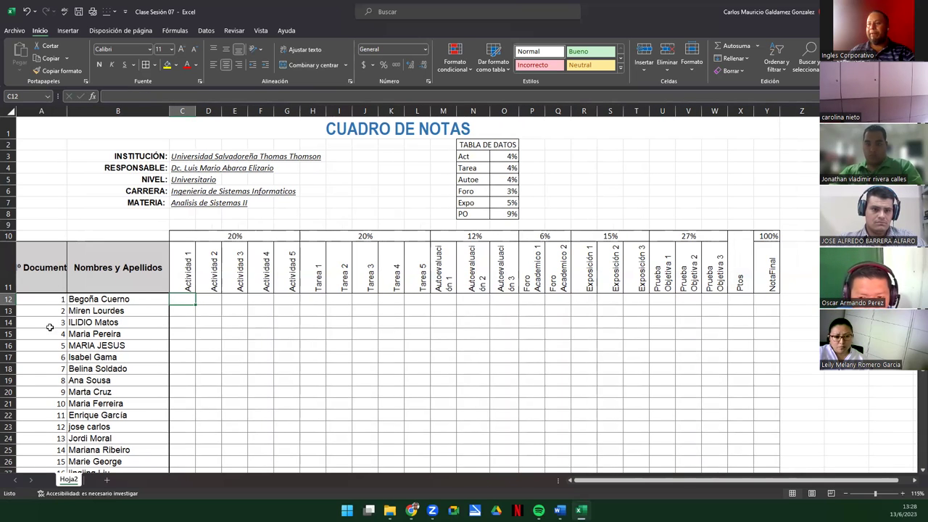
pyautogui.moveTo(49, 274); pyautogui.dragTo(108, 269)
pyautogui.click(304, 49)
pyautogui.moveTo(67, 111); pyautogui.dragTo(71, 111)
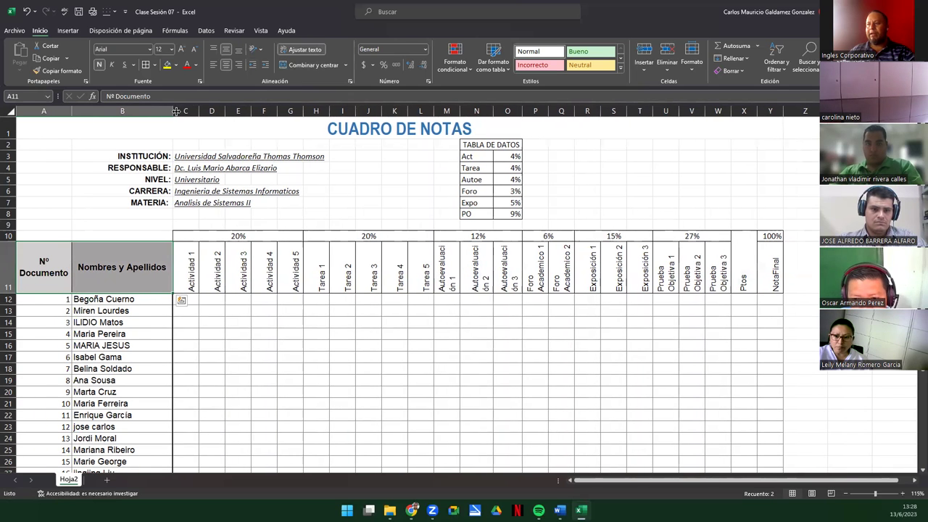
# Fit column B to the longest student name, then select NotaFinal cell Y12
pyautogui.moveTo(176, 111); pyautogui.dragTo(162, 110)
pyautogui.scroll(-5, 147, 274)
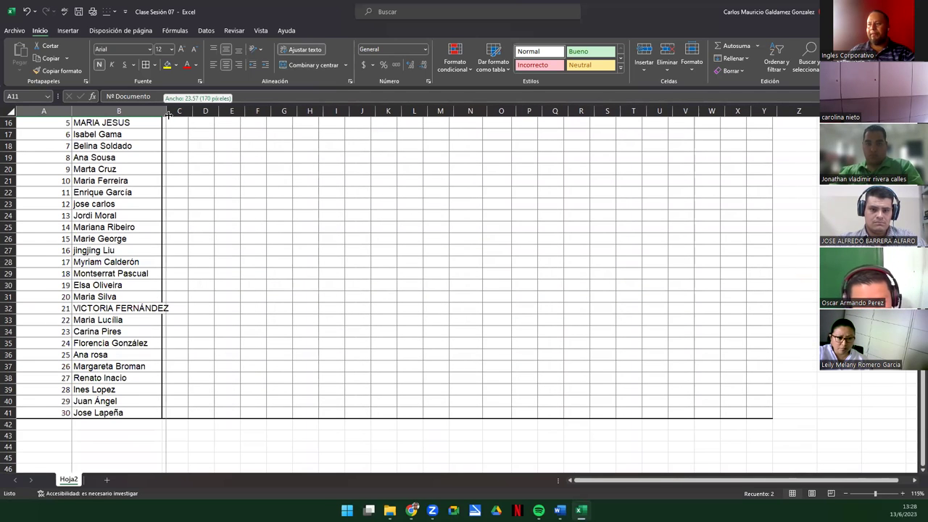
pyautogui.moveTo(162, 111); pyautogui.dragTo(171, 110)
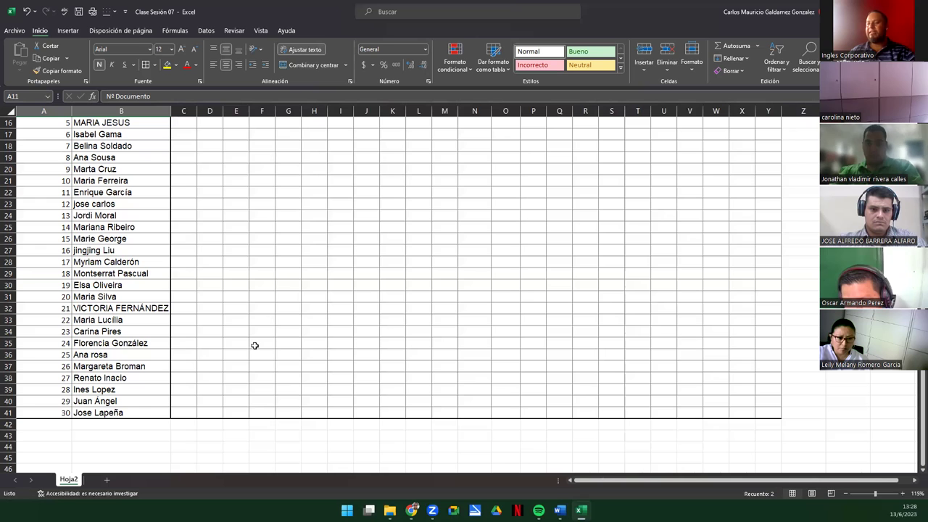
pyautogui.scroll(5, 591, 330)
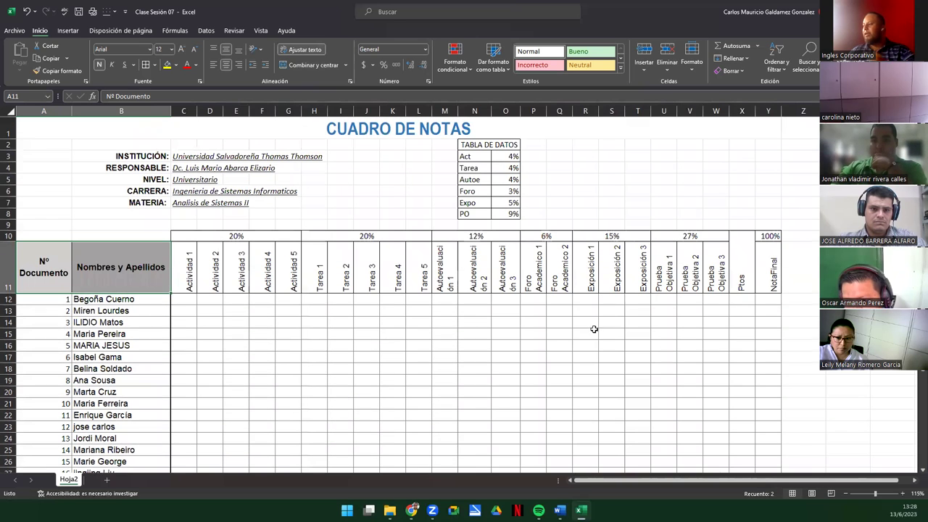
pyautogui.click(769, 299)
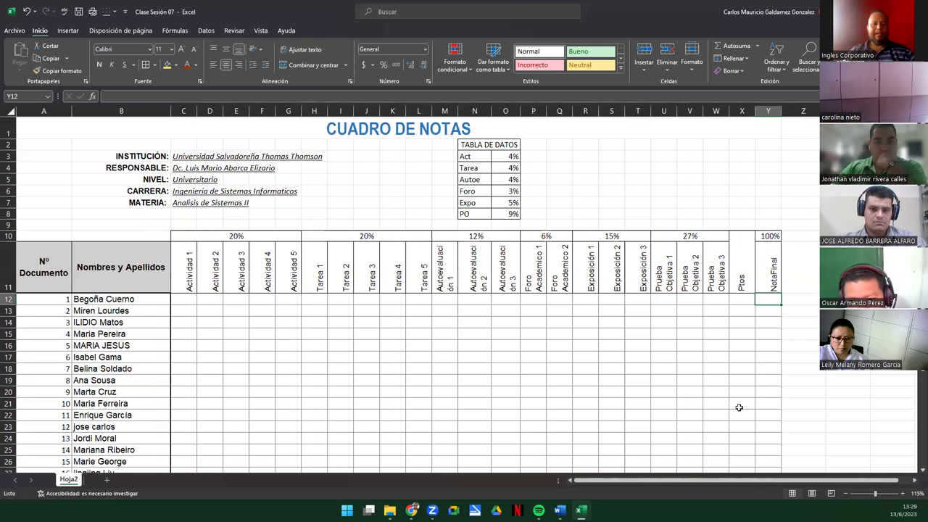
# Start Y12 with =C12*O3+D12*O3, weighting Actividad 1 and 2 by O3
pyautogui.write('=')
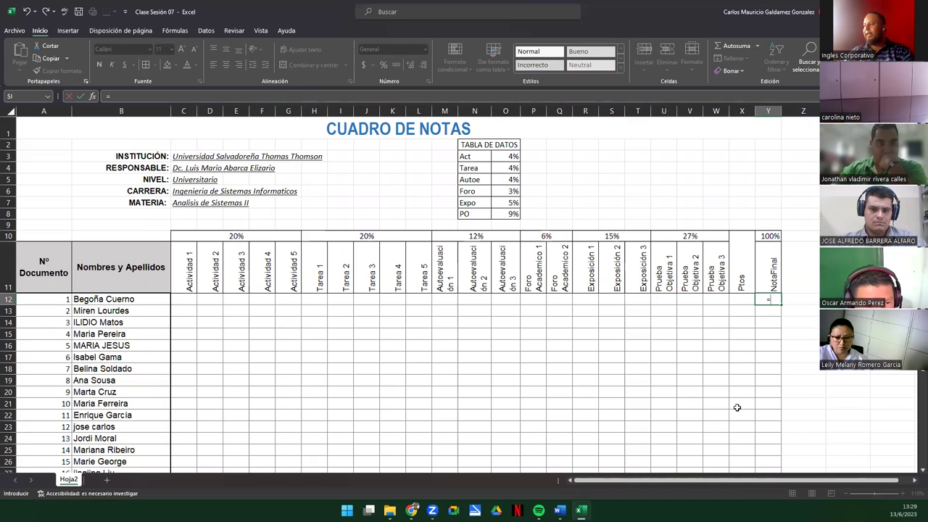
pyautogui.click(182, 301)
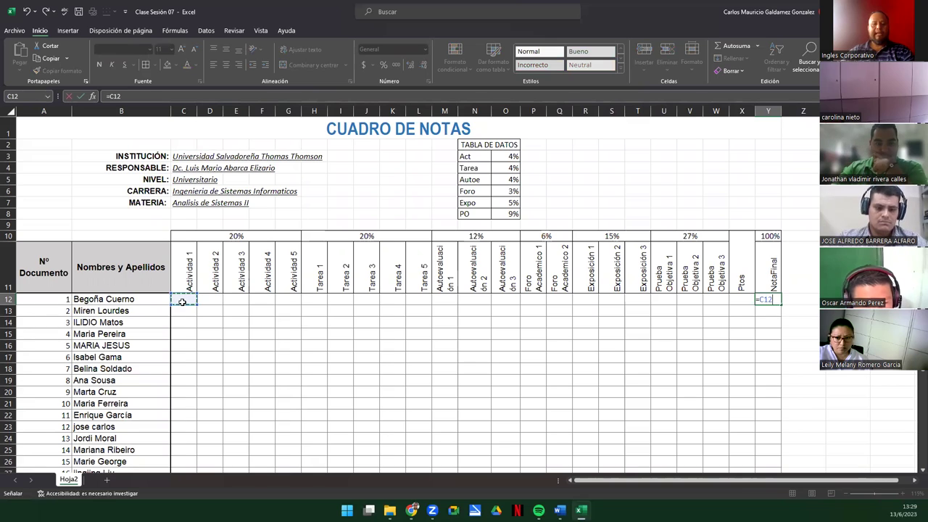
pyautogui.write('*')
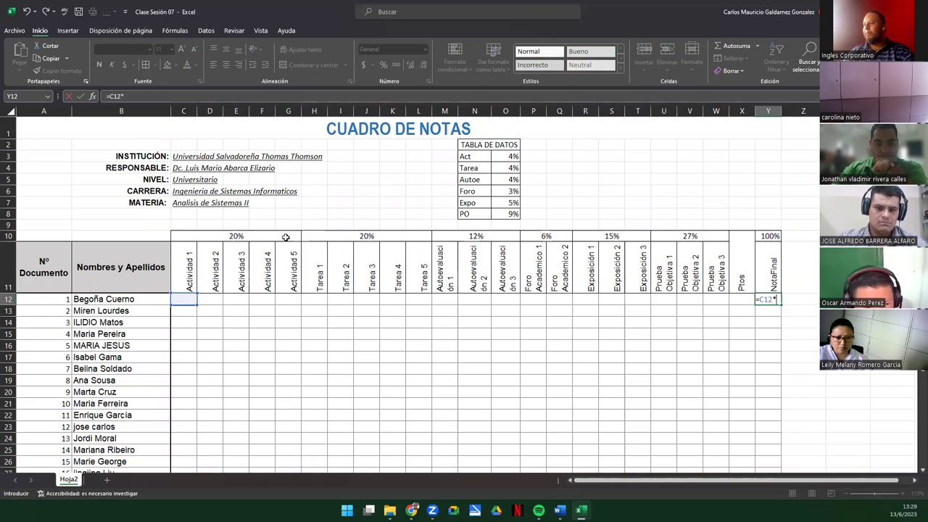
pyautogui.click(495, 158)
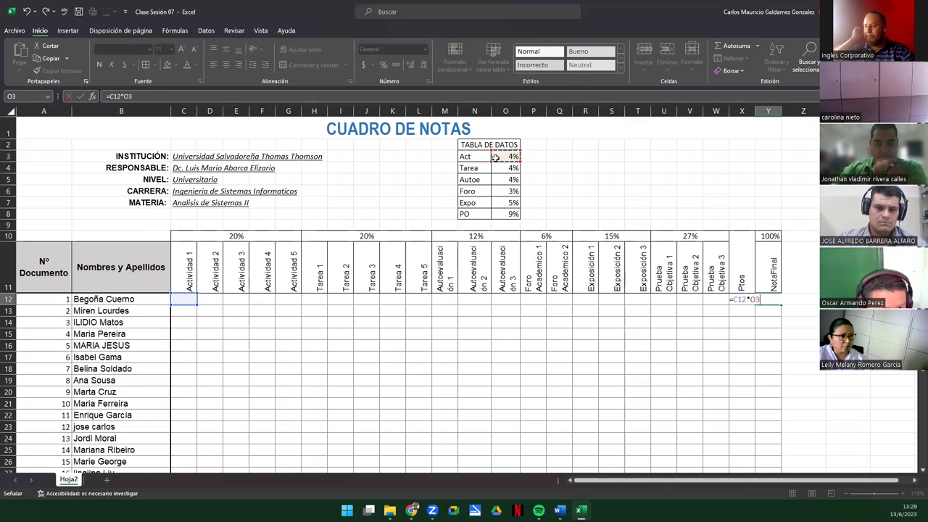
pyautogui.write('+')
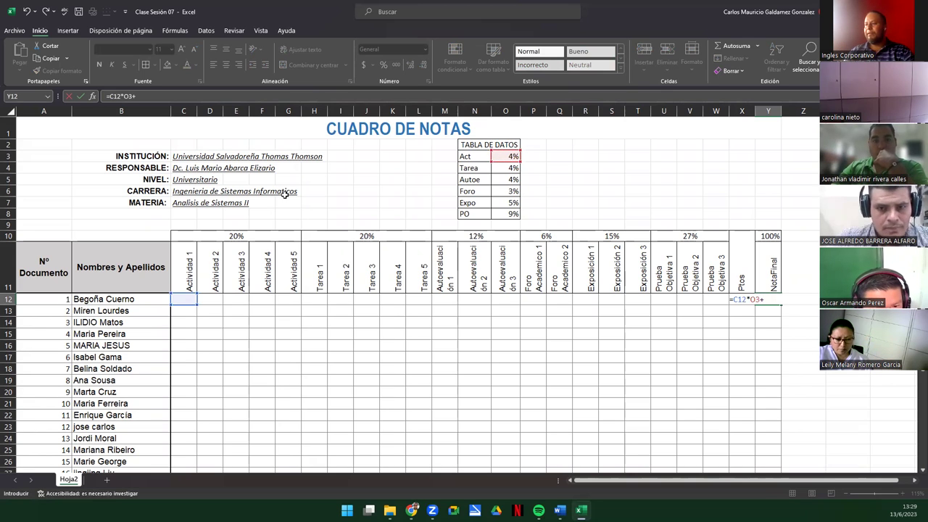
pyautogui.click(211, 300)
pyautogui.write('*')
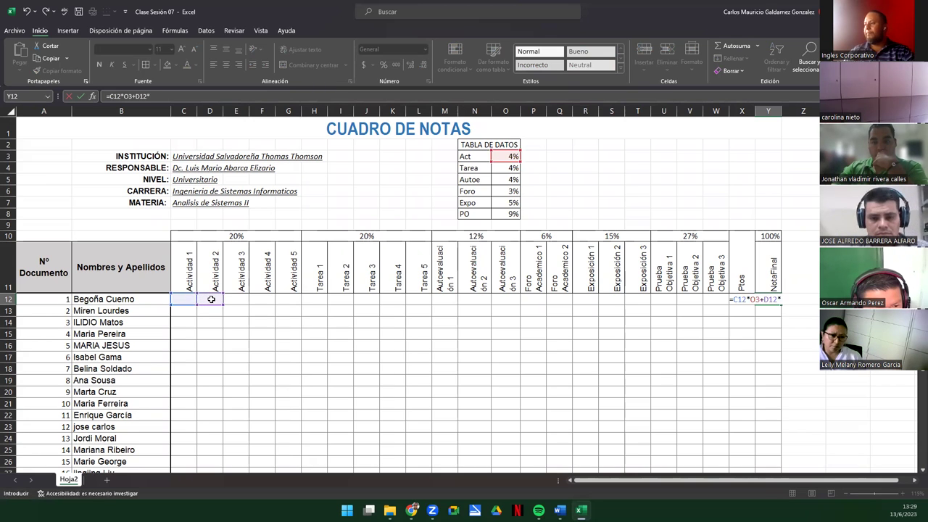
pyautogui.click(506, 156)
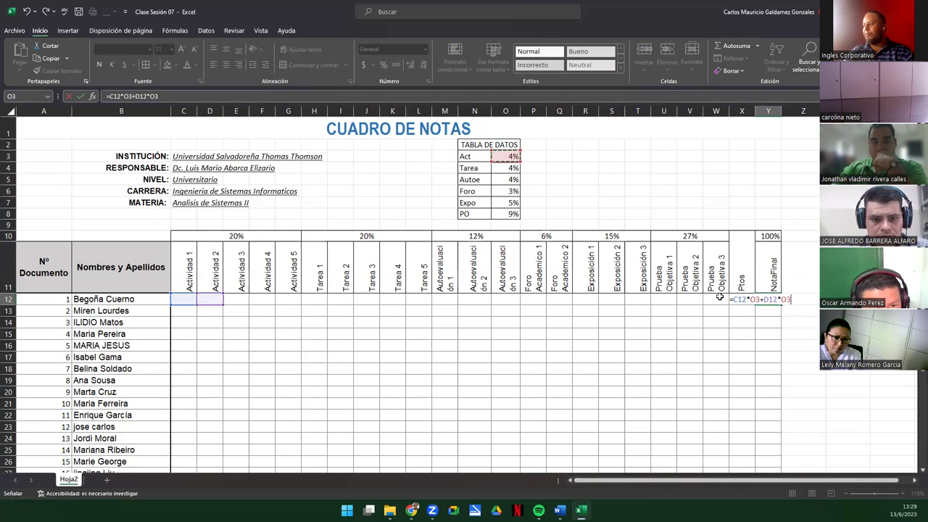
# Make both O3 references absolute so the formula reads =C12*$O$3+D12*$O$3
pyautogui.click(757, 299)
pyautogui.press('F4')
pyautogui.click(793, 299)
pyautogui.press('F4')
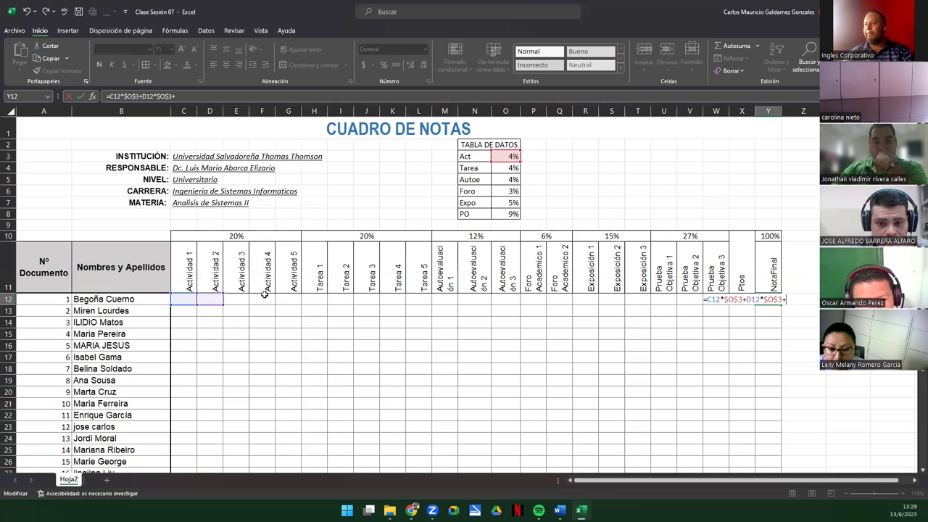
# Append E12*$O$3 and F12*$O$3 for Actividad 3 and 4 to the Y12 formula
pyautogui.click(241, 298)
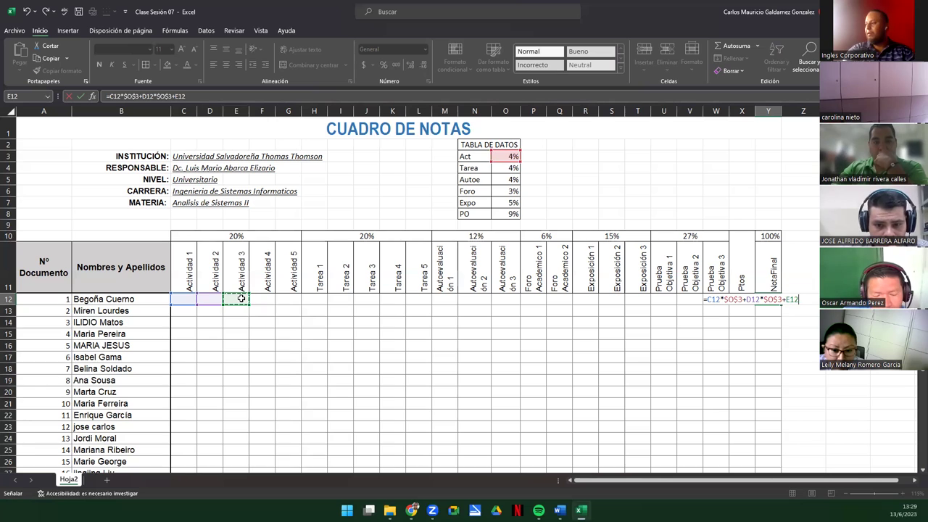
pyautogui.write('*')
pyautogui.click(496, 157)
pyautogui.press('F4')
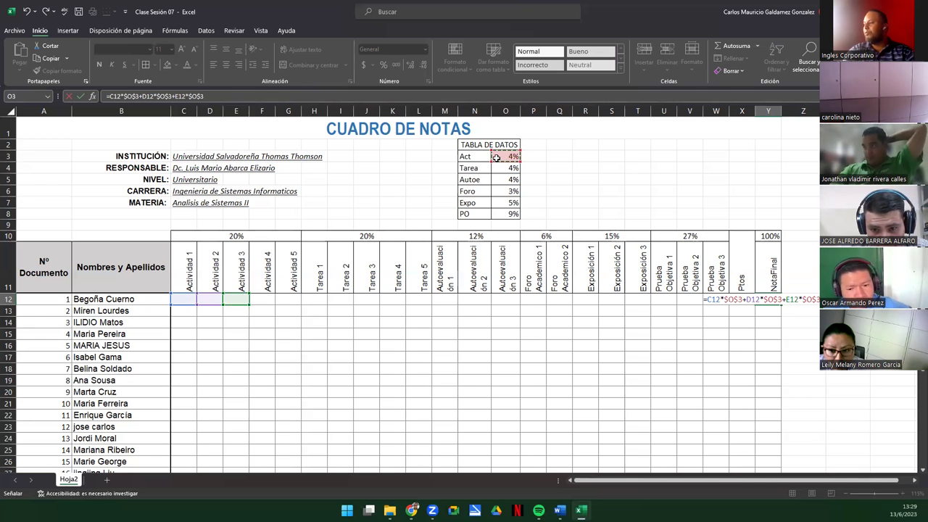
pyautogui.write('+')
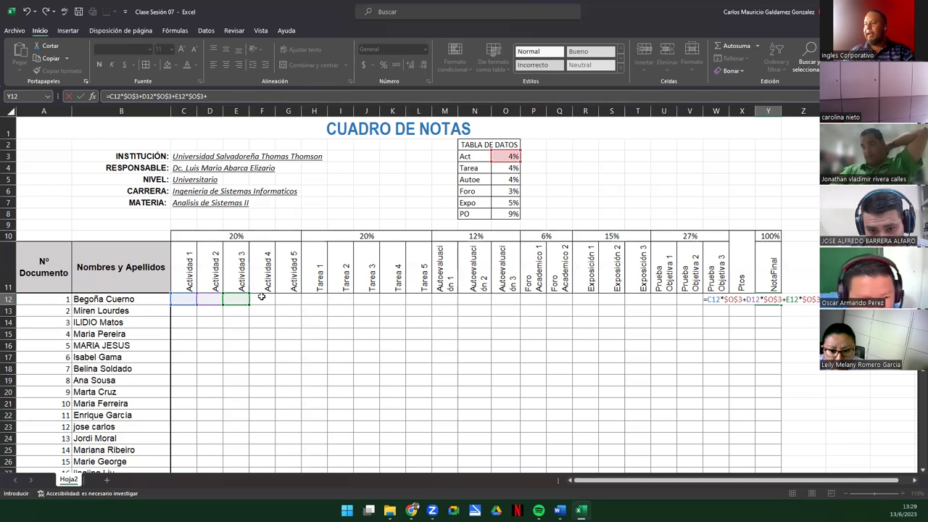
pyautogui.click(262, 299)
pyautogui.write('*')
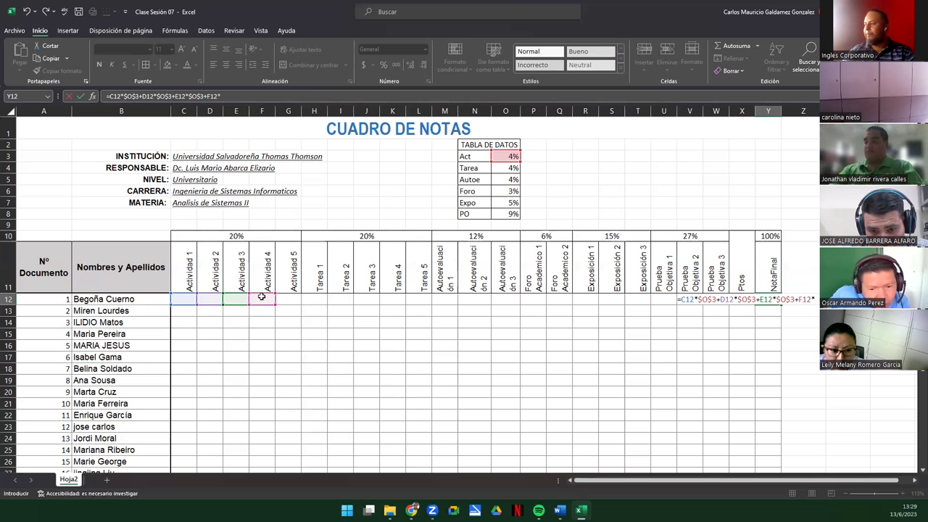
pyautogui.click(512, 156)
pyautogui.press('F4')
# Append G12*$O$3 and wrap the whole weighted sum in parentheses
pyautogui.write('+')
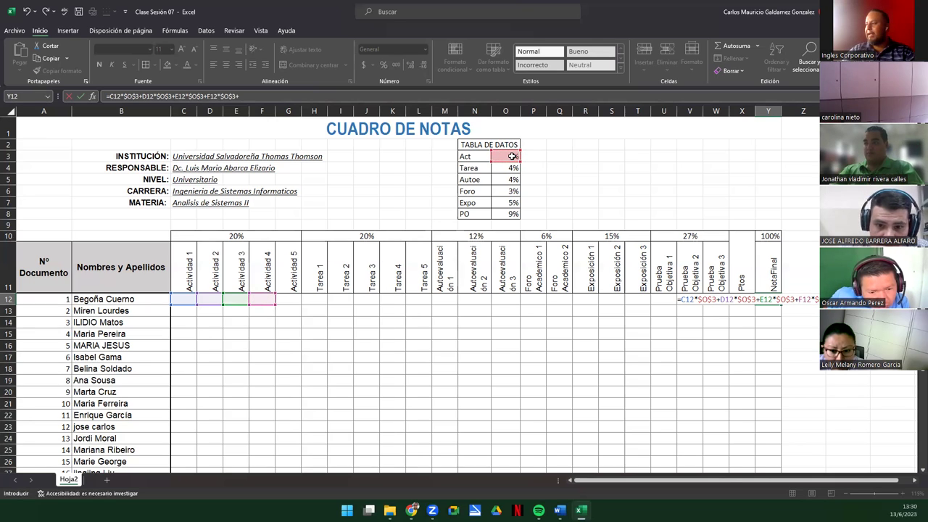
pyautogui.click(292, 299)
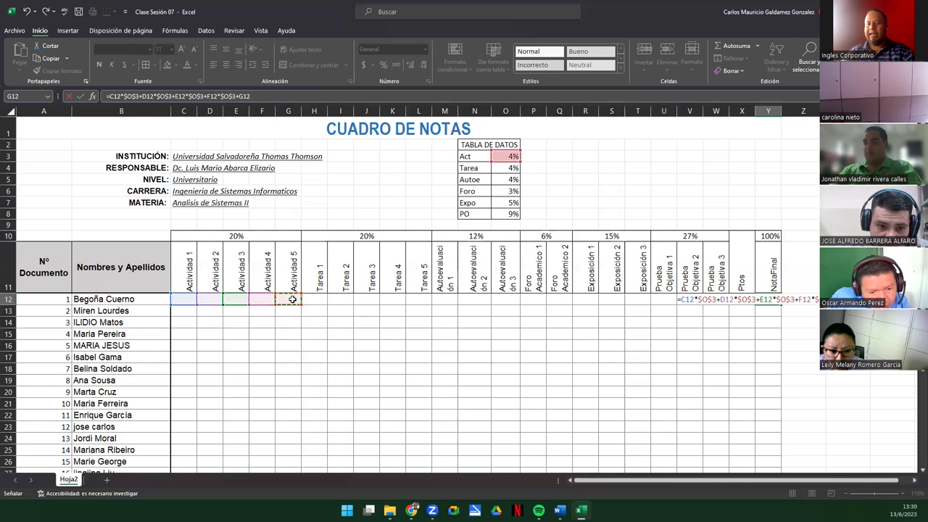
pyautogui.write('*')
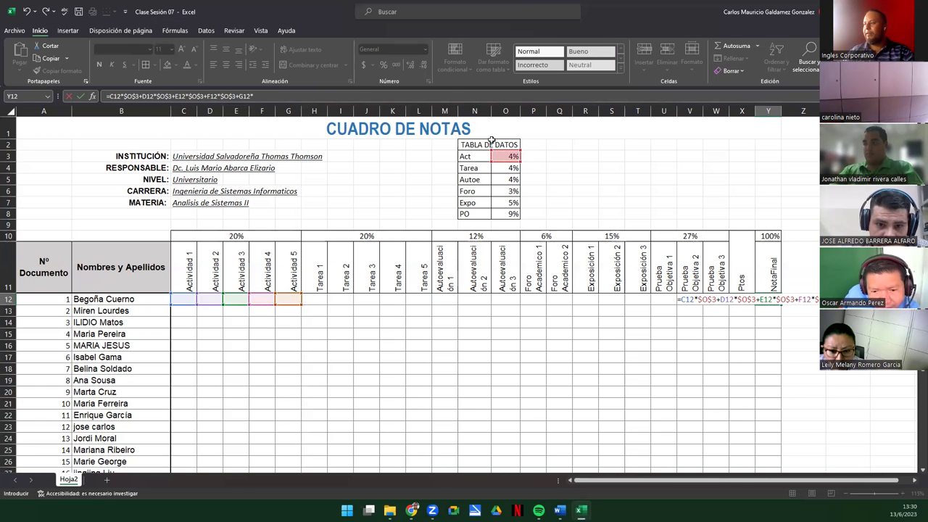
pyautogui.click(507, 158)
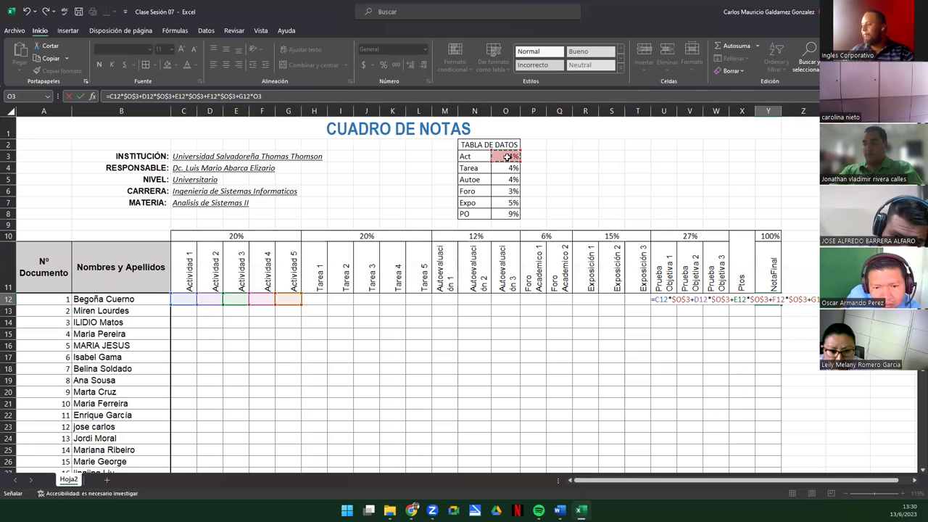
pyautogui.press('F4')
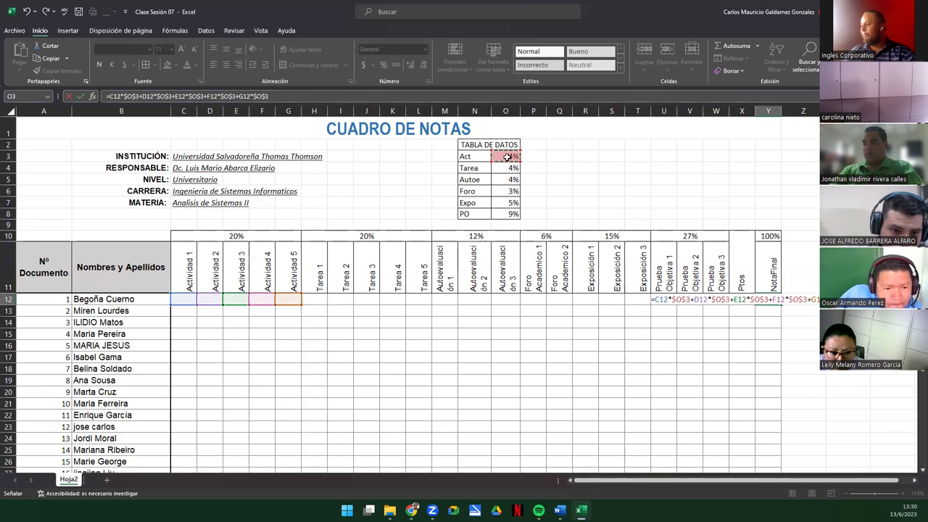
pyautogui.write(')')
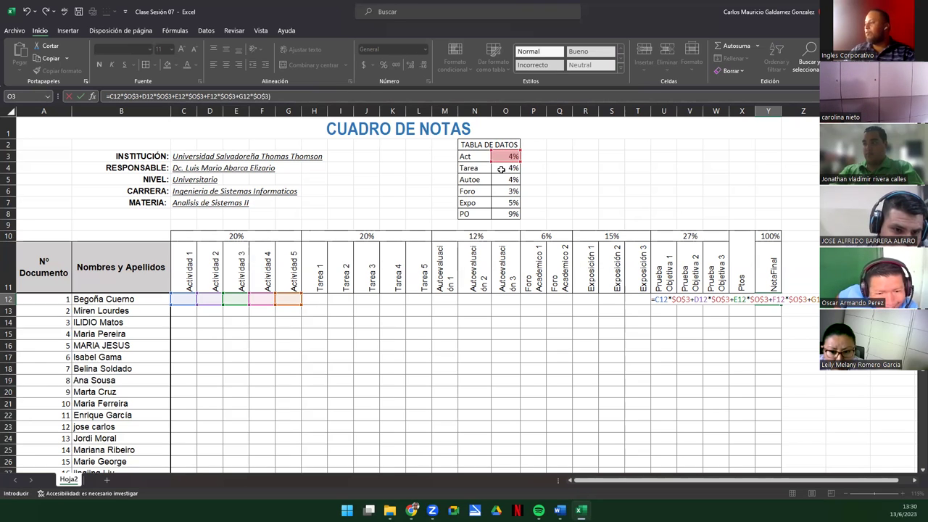
pyautogui.click(656, 299)
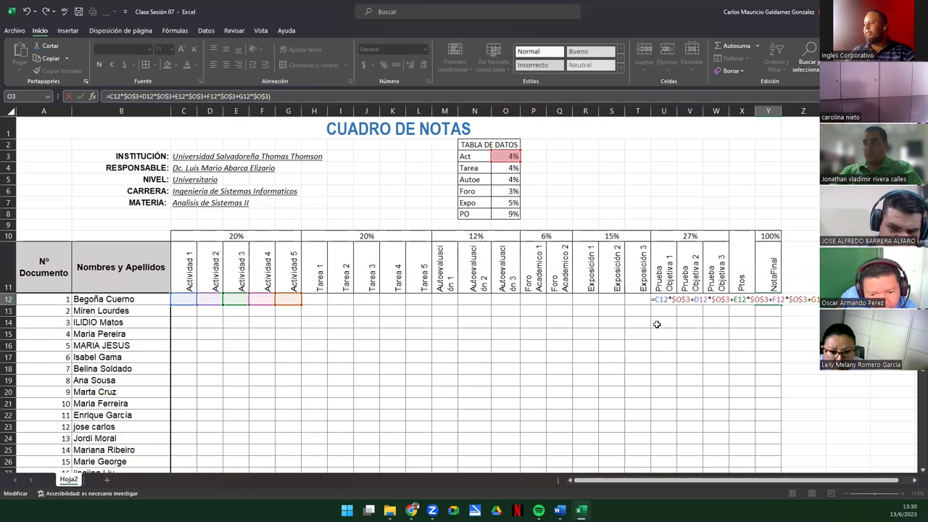
pyautogui.write('(')
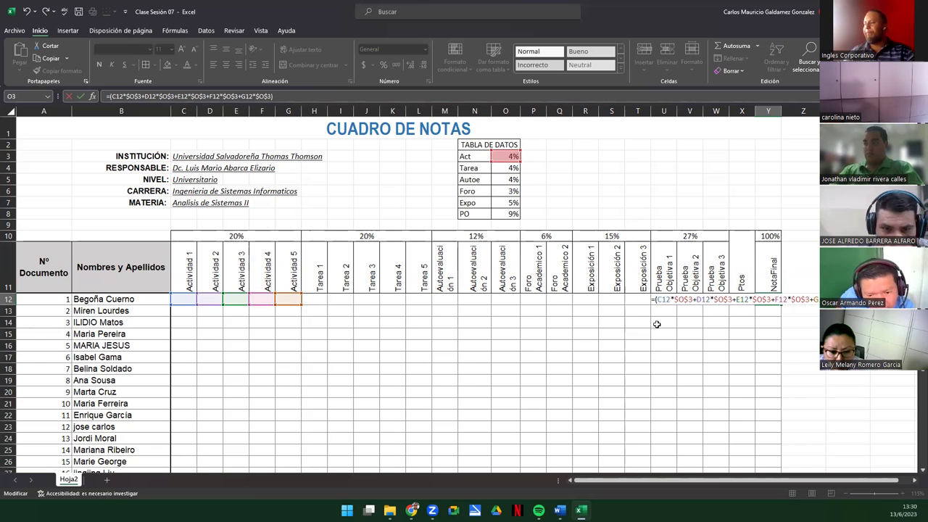
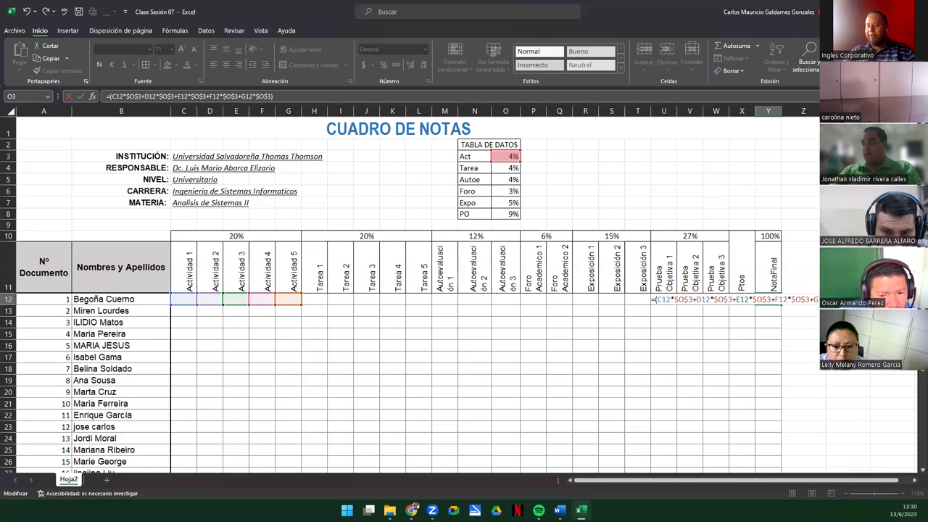
# Append H12, I12 and J12, each multiplied by the absolute Tarea weight $O$4, to Y12's formula
pyautogui.write('+(')
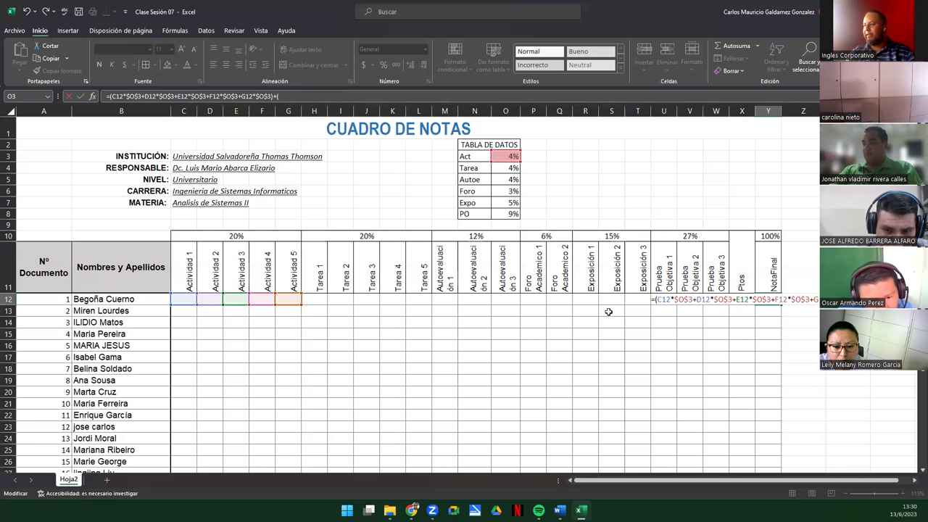
pyautogui.click(321, 298)
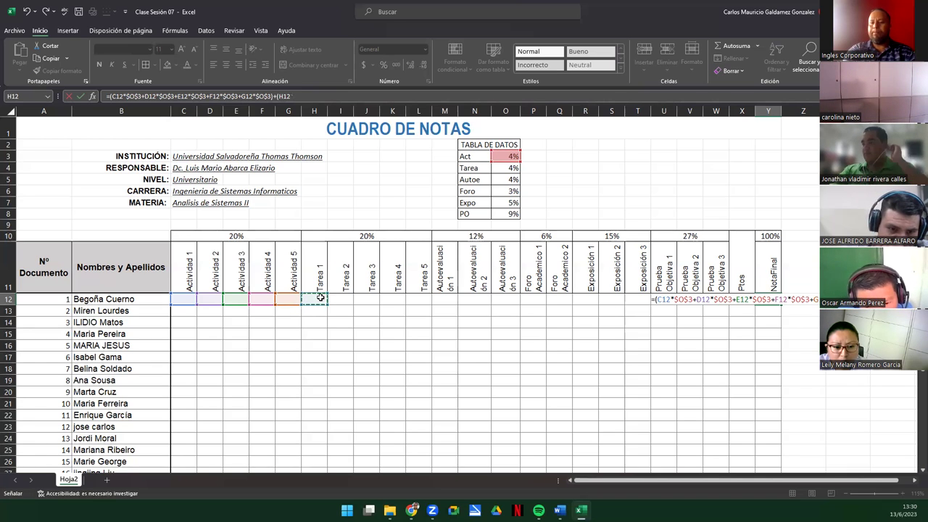
pyautogui.write('*')
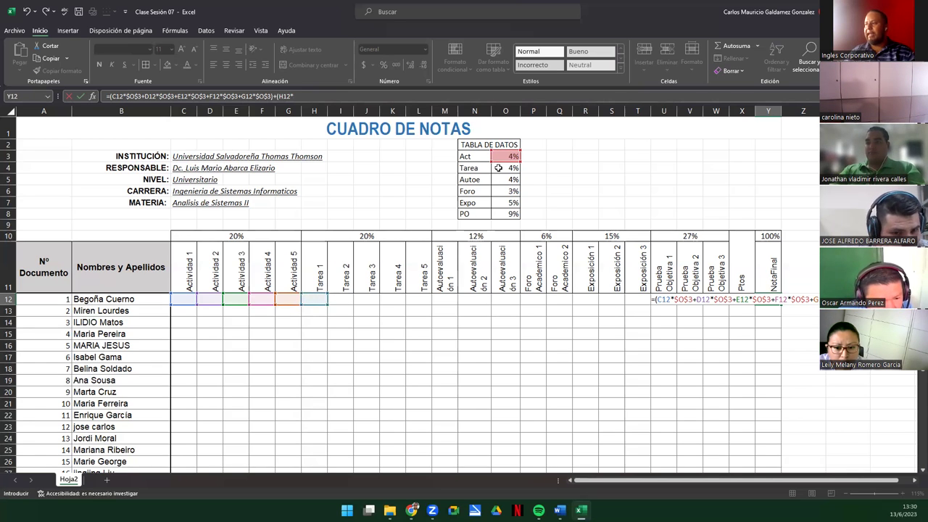
pyautogui.click(498, 168)
pyautogui.press('F4')
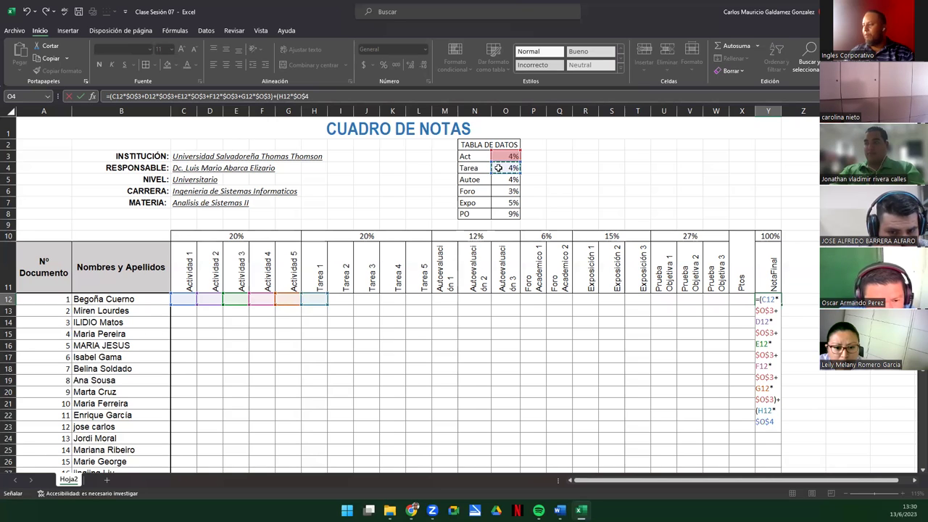
pyautogui.write('+')
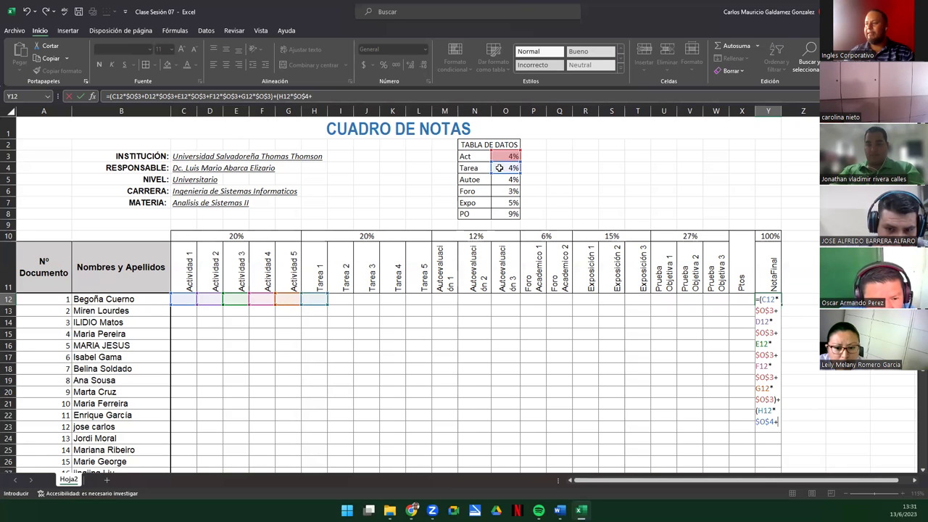
pyautogui.click(339, 300)
pyautogui.write('*')
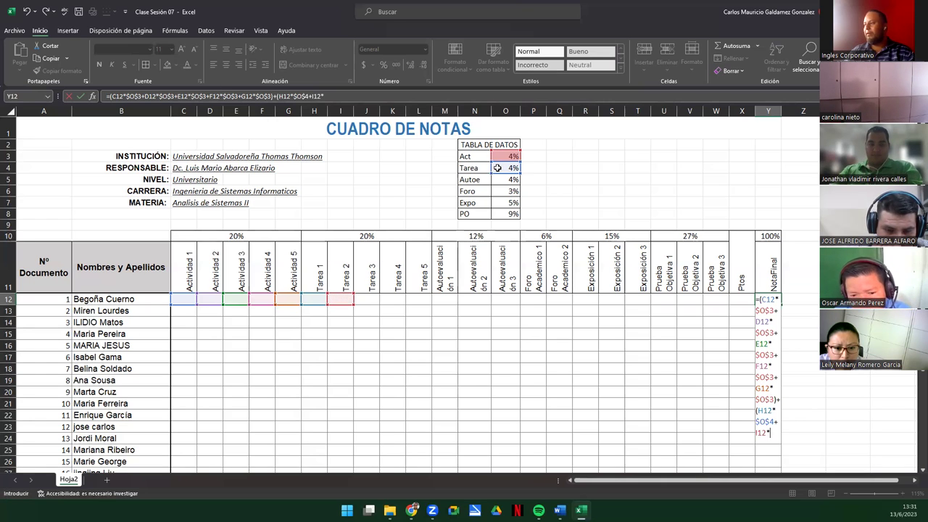
pyautogui.click(499, 168)
pyautogui.press('F4')
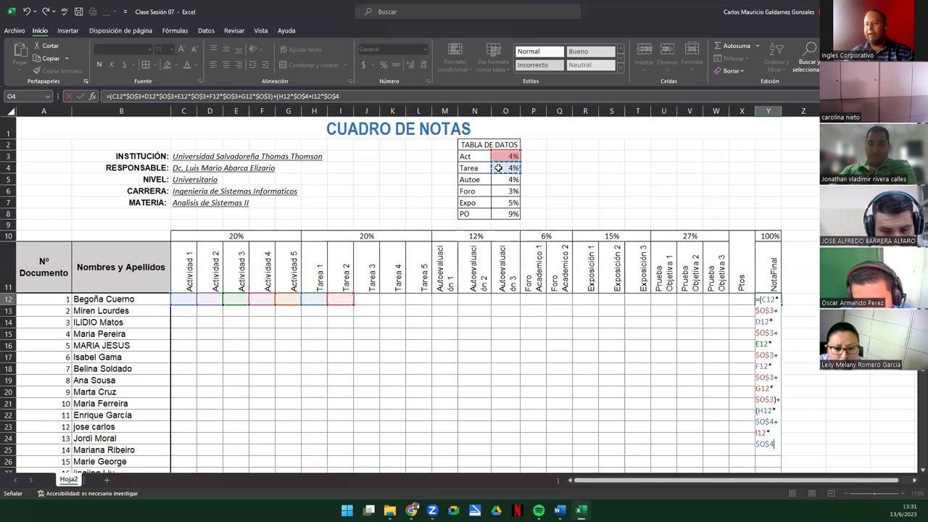
pyautogui.write('+')
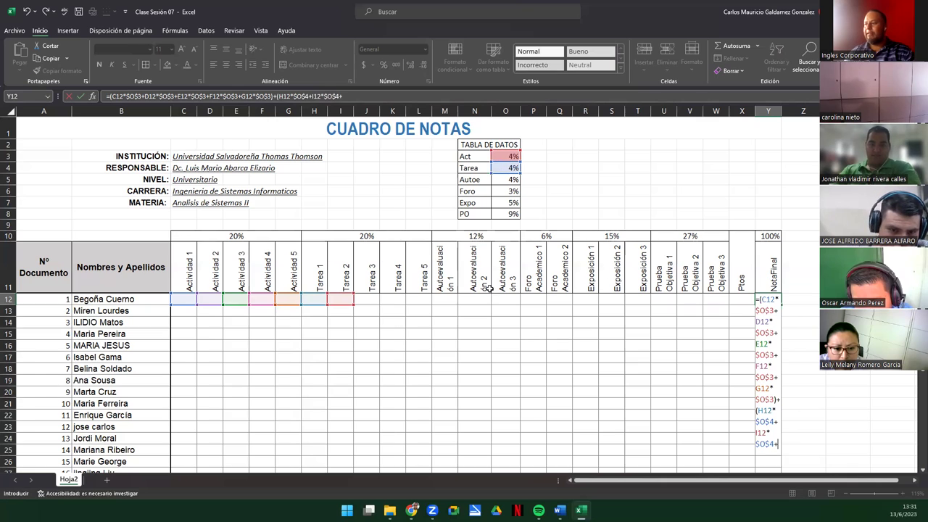
pyautogui.click(369, 299)
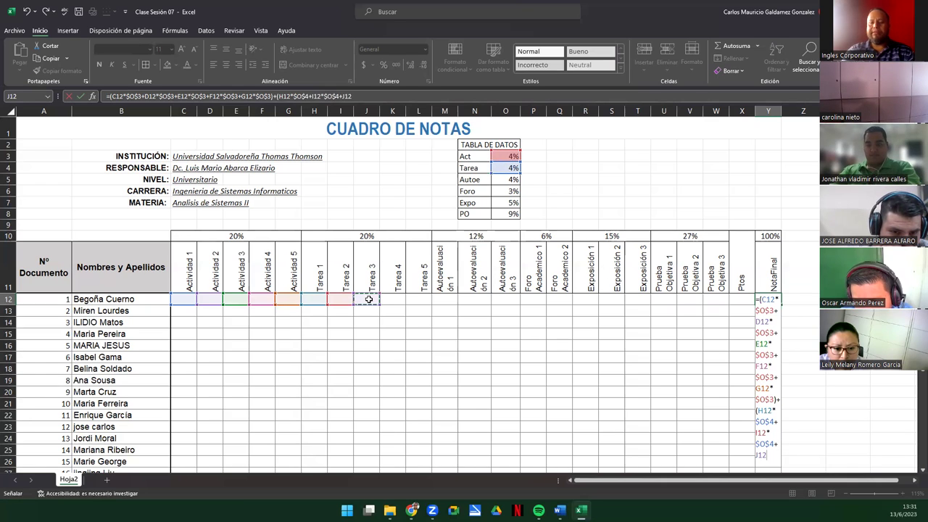
pyautogui.write('*')
pyautogui.click(499, 168)
pyautogui.press('F4')
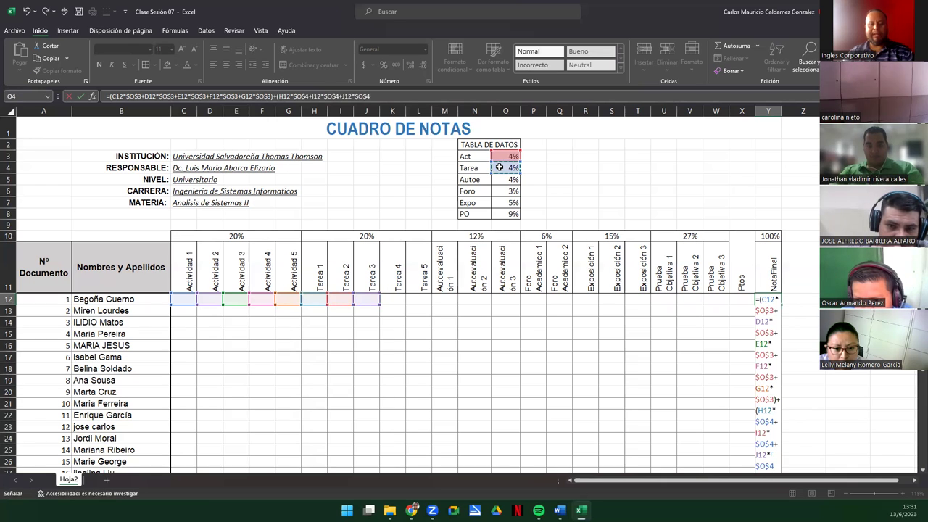
# Add K12*$O$4 and L12*O4, close the parenthesis and commit the NotaFinal formula
pyautogui.write('+')
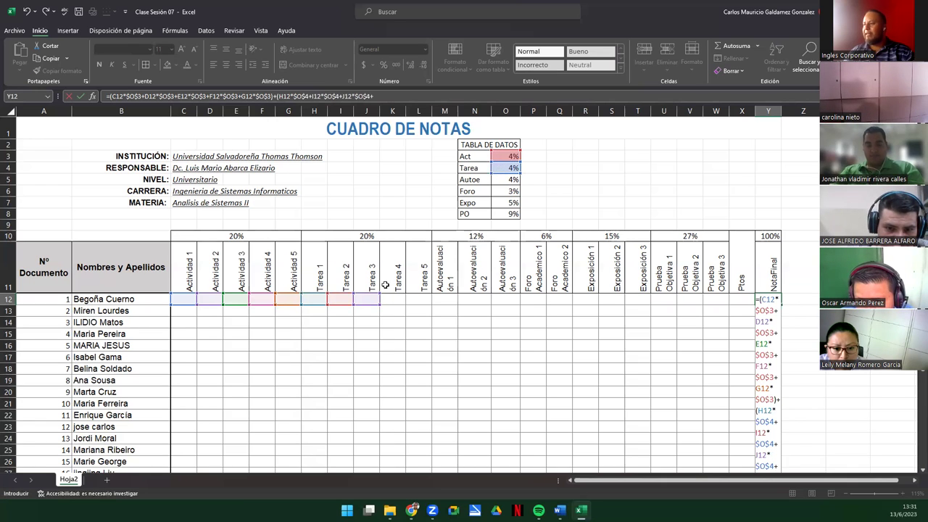
pyautogui.click(388, 299)
pyautogui.write('*')
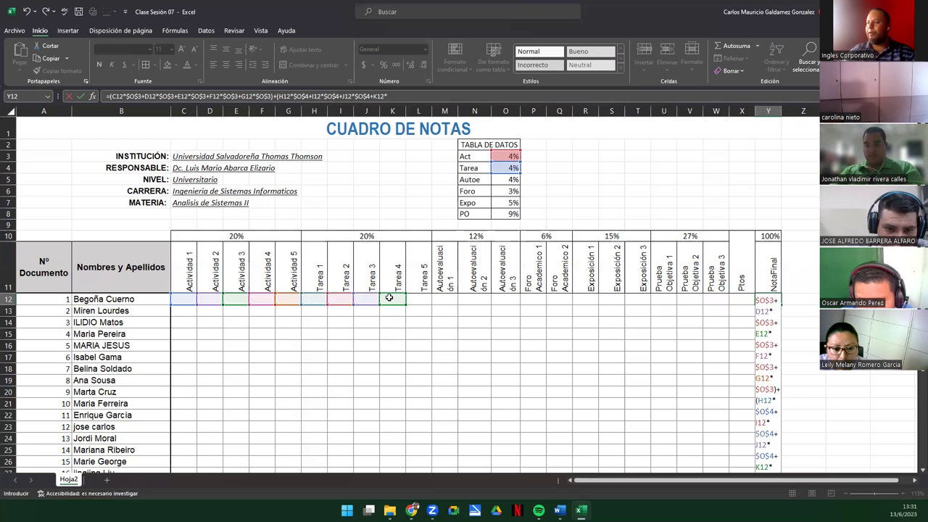
pyautogui.click(499, 167)
pyautogui.press('F4')
pyautogui.write('+')
pyautogui.click(416, 298)
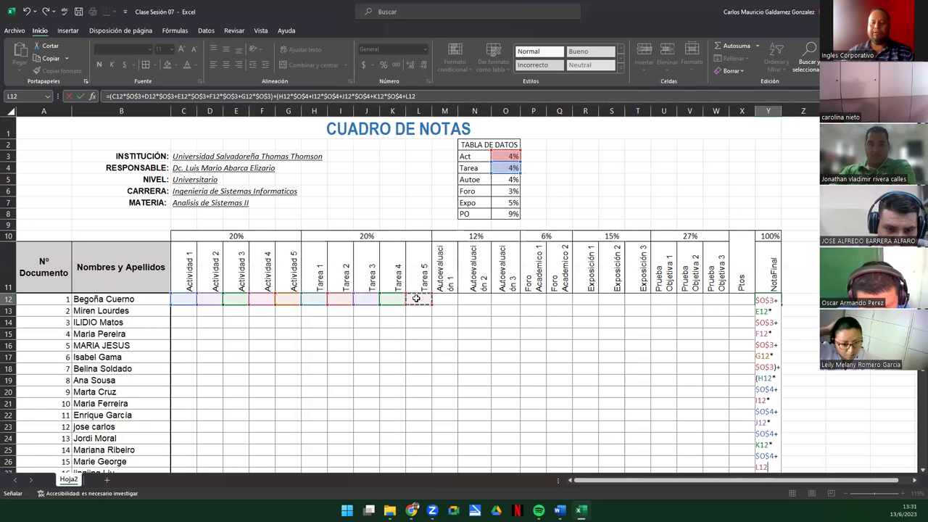
pyautogui.write('*')
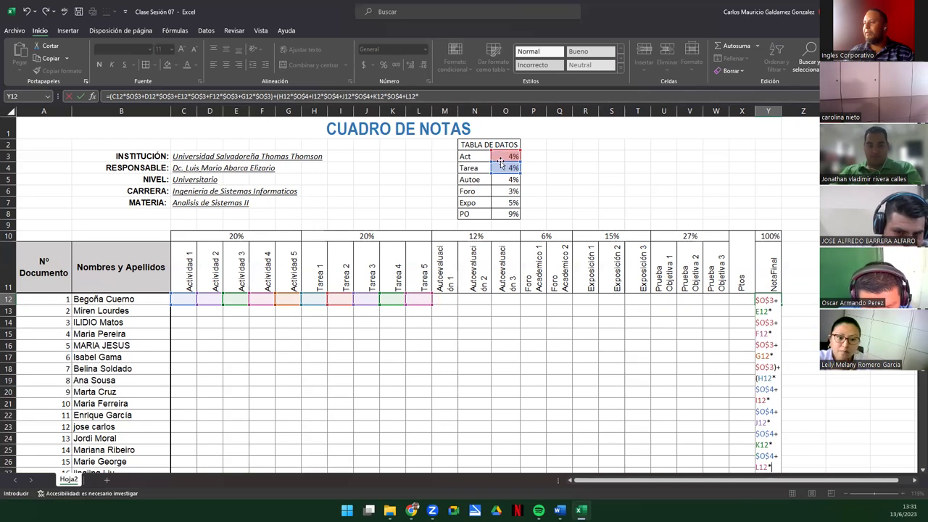
pyautogui.click(502, 168)
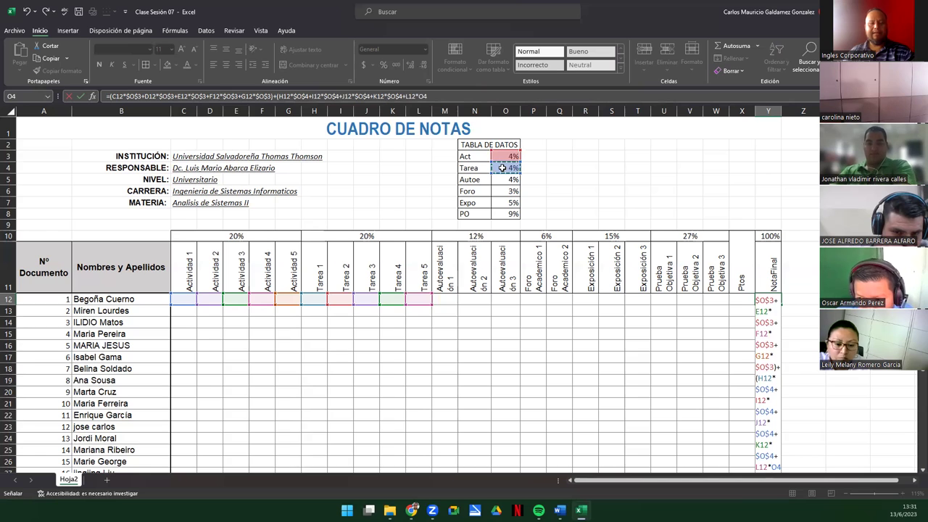
pyautogui.write(')')
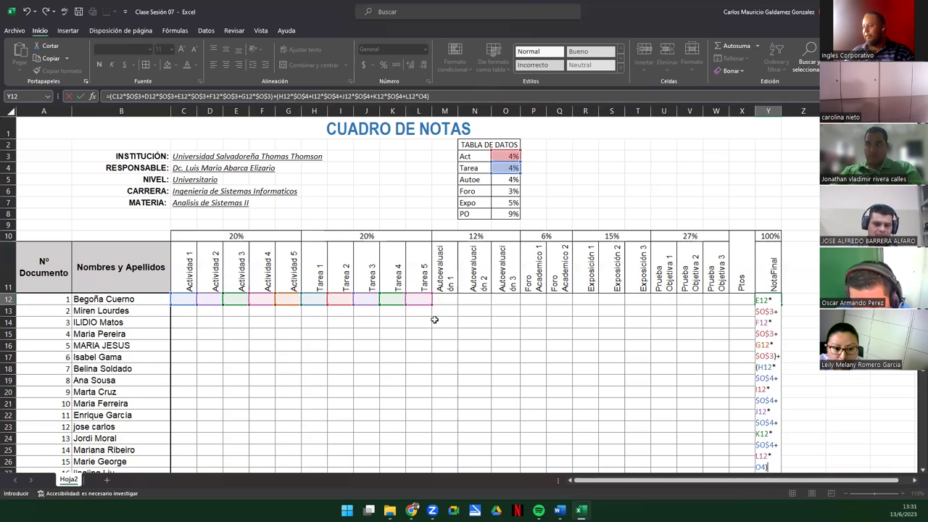
pyautogui.press('Return')
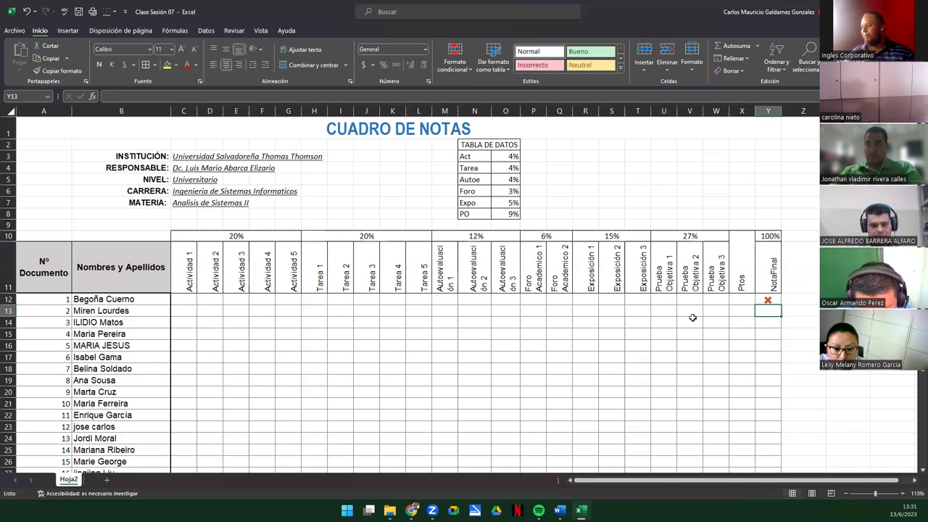
# With Y12 selected, clear conditional formatting rules from the entire sheet so NotaFinal shows 0
pyautogui.click(768, 299)
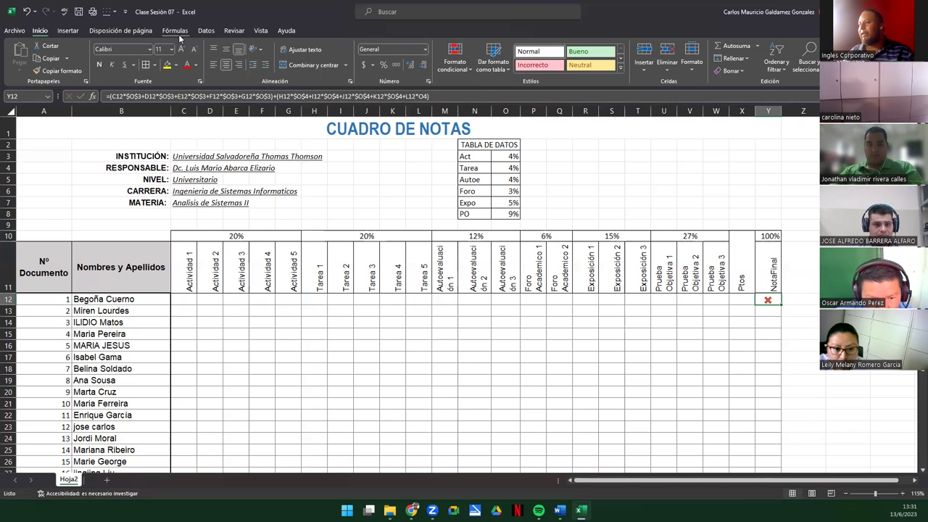
pyautogui.click(471, 69)
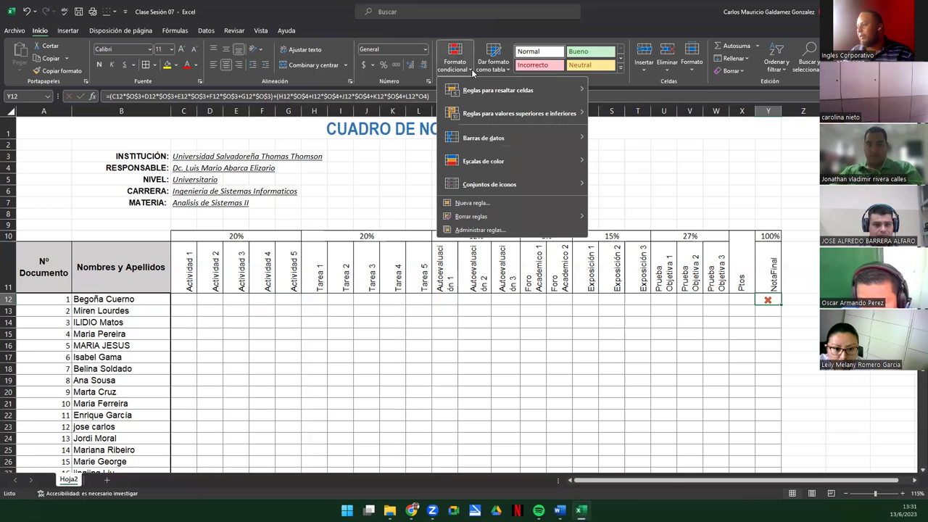
pyautogui.moveTo(507, 216)
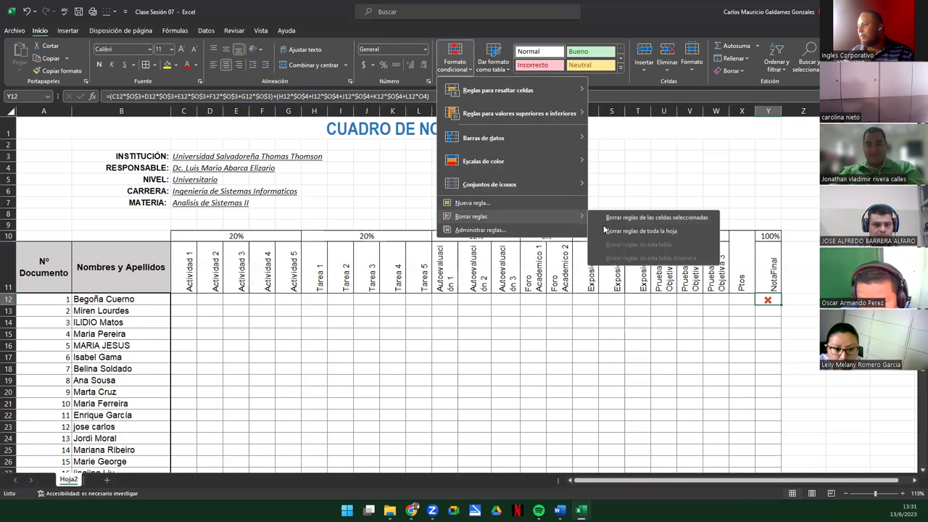
pyautogui.click(641, 231)
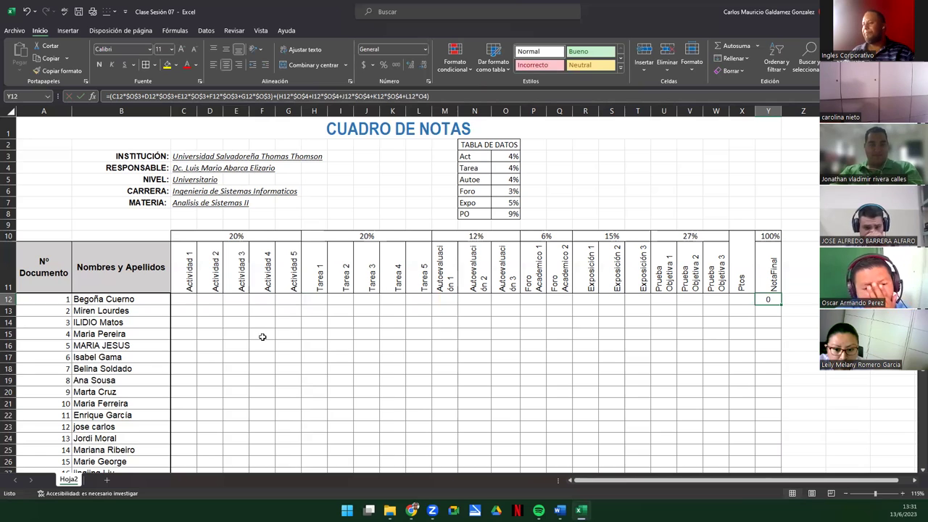
pyautogui.click(177, 300)
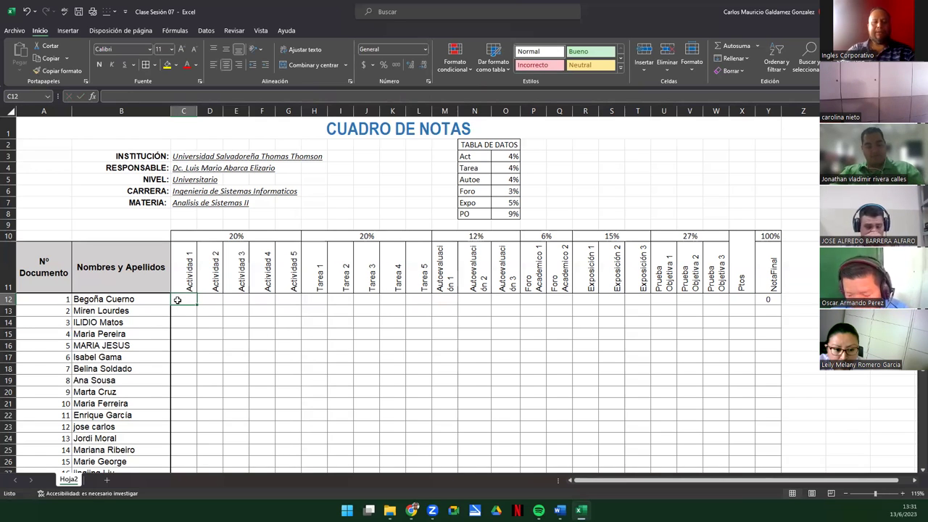
# Enter sample grade 10 in each Actividad cell from C12 through G12
pyautogui.write('10')
pyautogui.press('Tab')
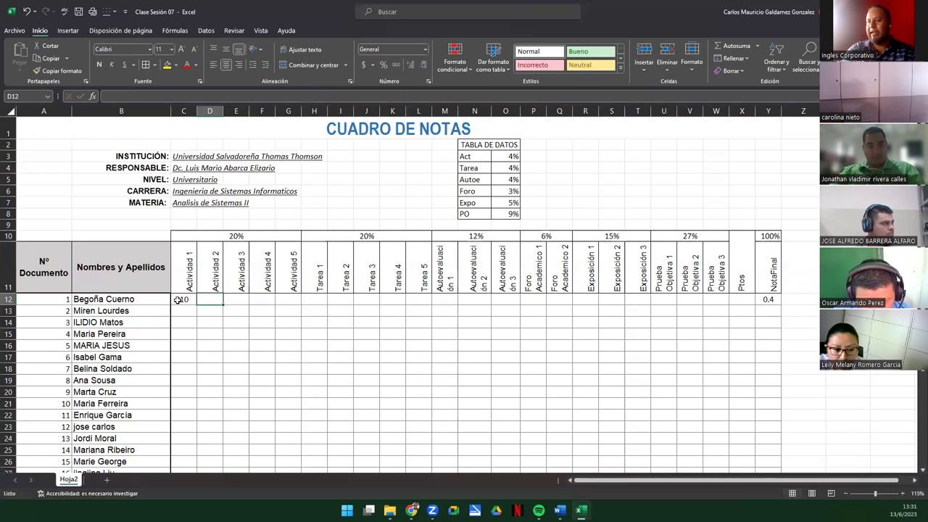
pyautogui.write('10')
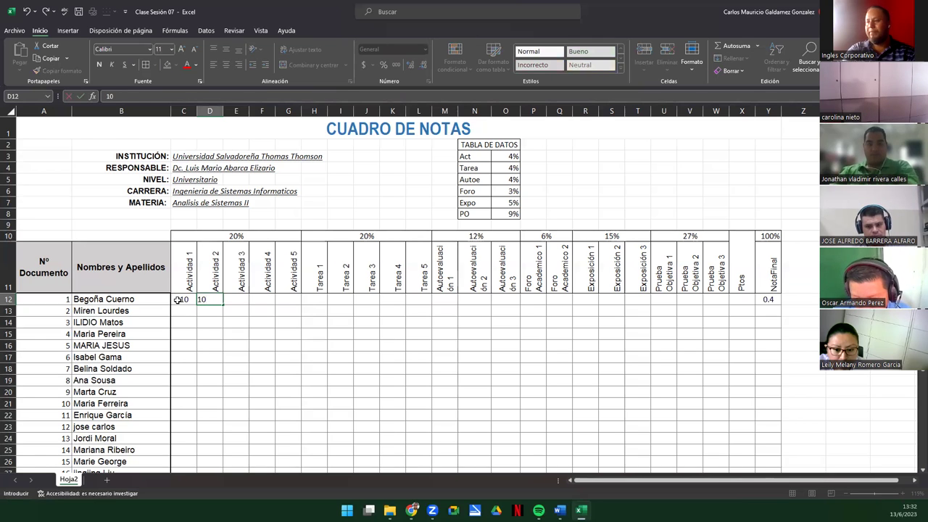
pyautogui.press('Tab')
pyautogui.write('10')
pyautogui.press('Tab')
pyautogui.write('10')
pyautogui.press('Tab')
pyautogui.write('10')
pyautogui.press('Tab')
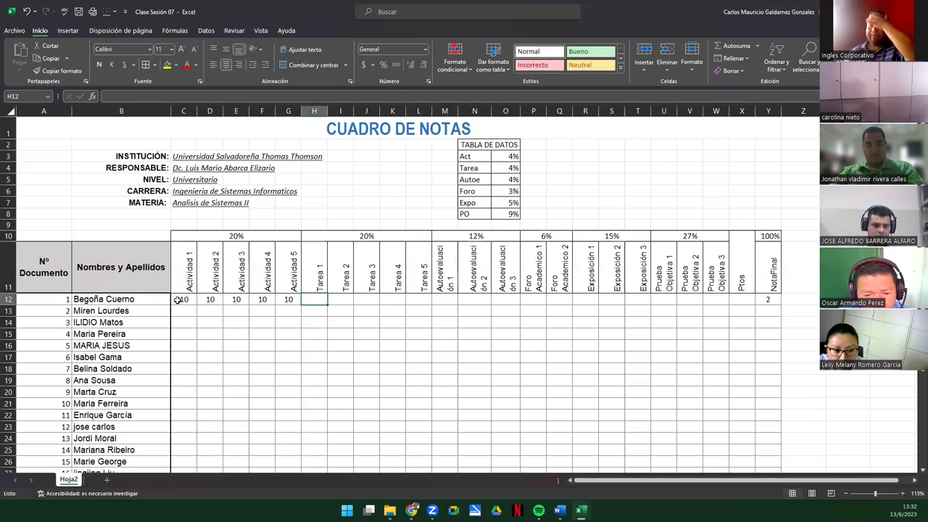
# Add a decimal place to Y12, then copy the 10 from C12 into Tarea cells H12:L12
pyautogui.click(767, 300)
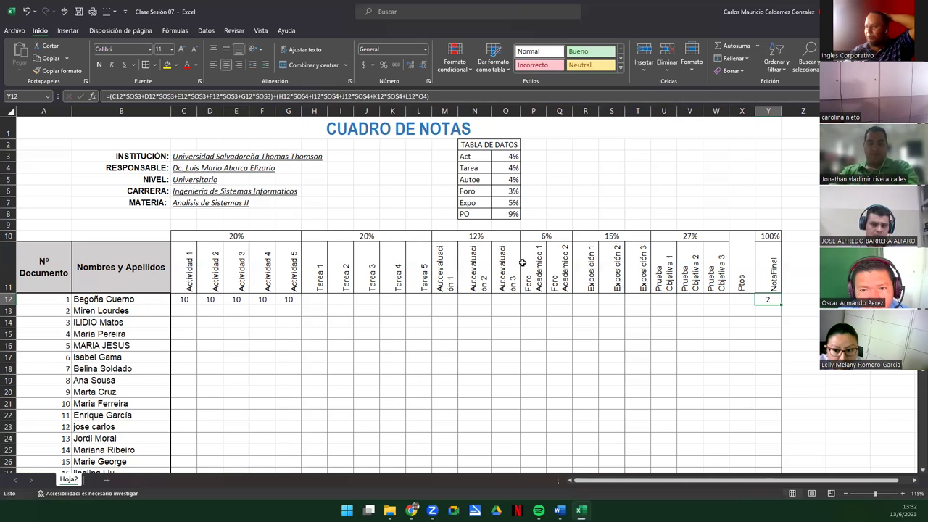
pyautogui.click(409, 65)
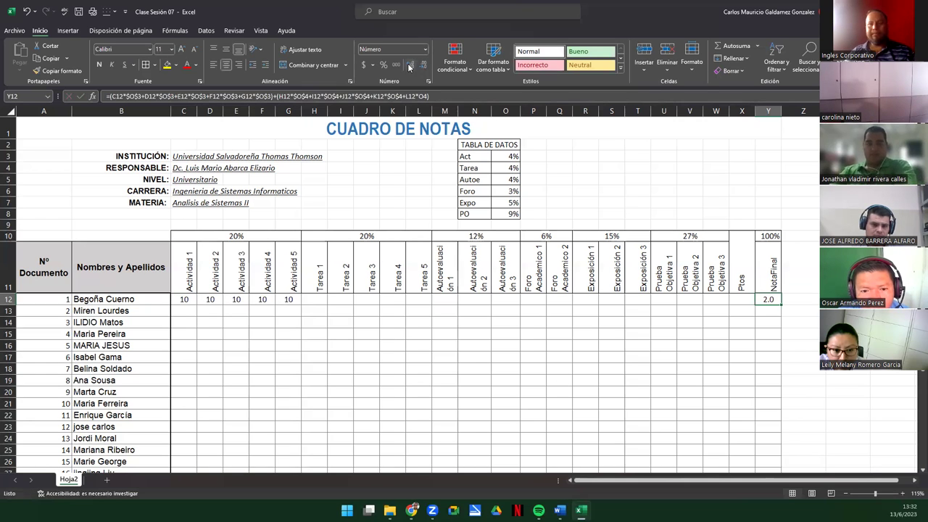
pyautogui.click(184, 300)
pyautogui.hotkey('ctrl', 'c')
pyautogui.moveTo(306, 299); pyautogui.dragTo(416, 298)
pyautogui.hotkey('ctrl', 'v')
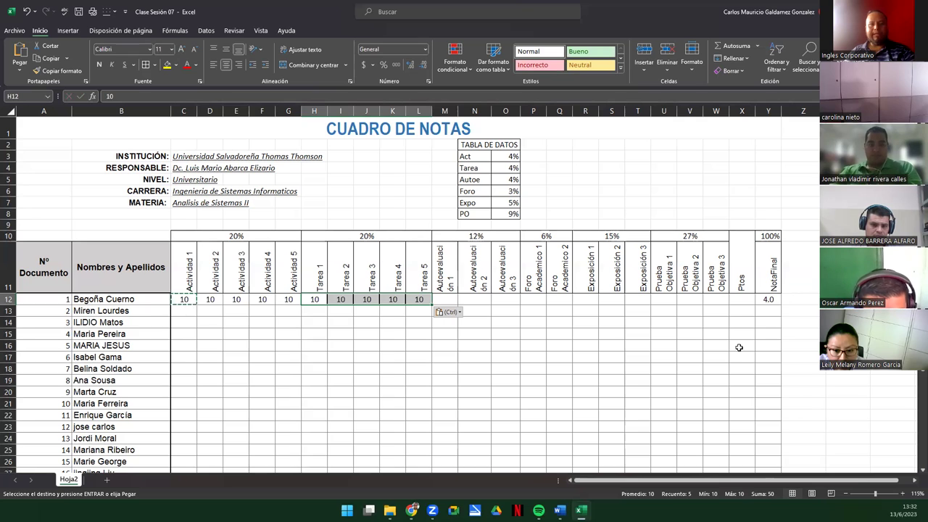
# Undo the sample grades and remove a decimal from Y12, leaving NotaFinal at 0.0
pyautogui.hotkey('ctrl', 'z')
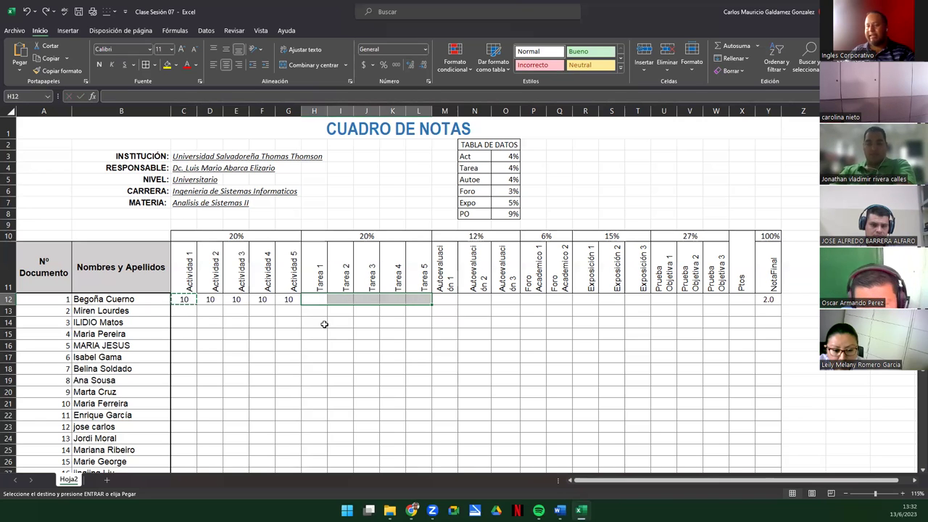
pyautogui.hotkey('ctrl', 'z')
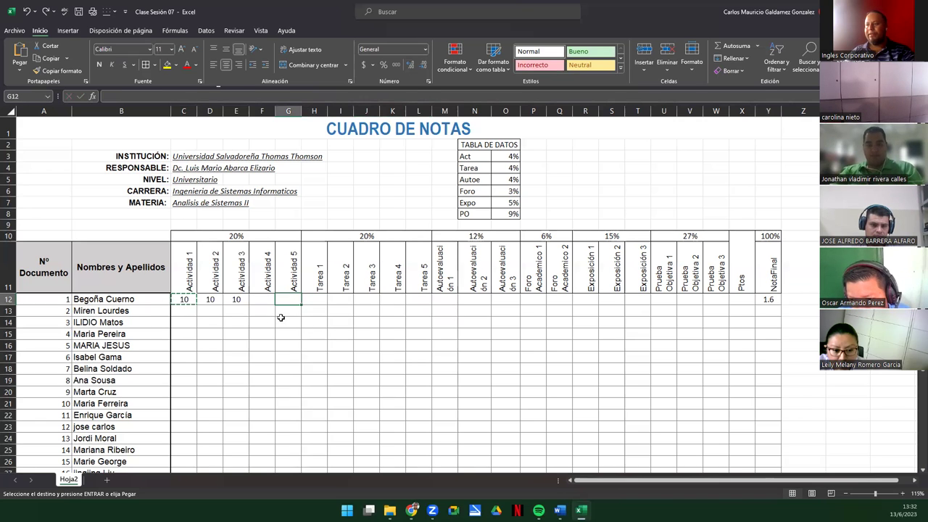
pyautogui.hotkey('ctrl', 'z')
pyautogui.hotkey('ctrl', 'z')
pyautogui.hotkey('ctrl', 'z')
pyautogui.click(775, 299)
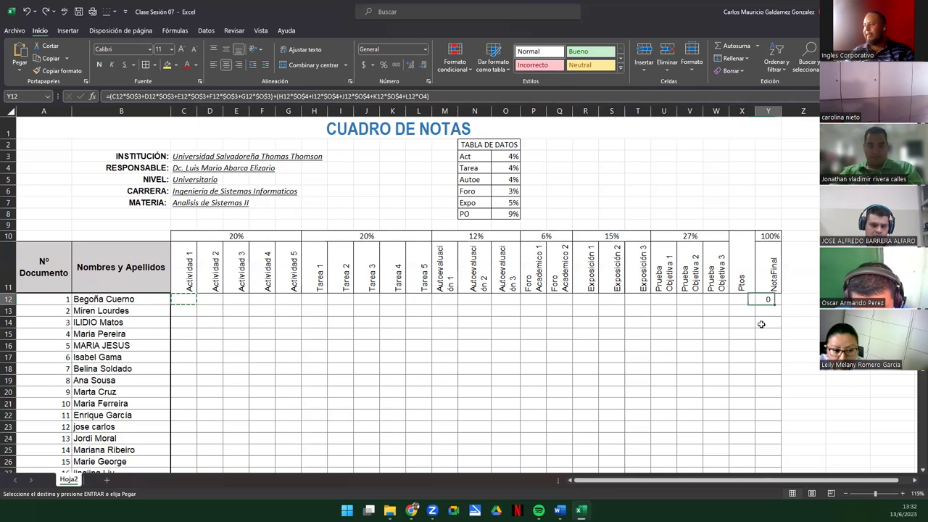
pyautogui.click(420, 66)
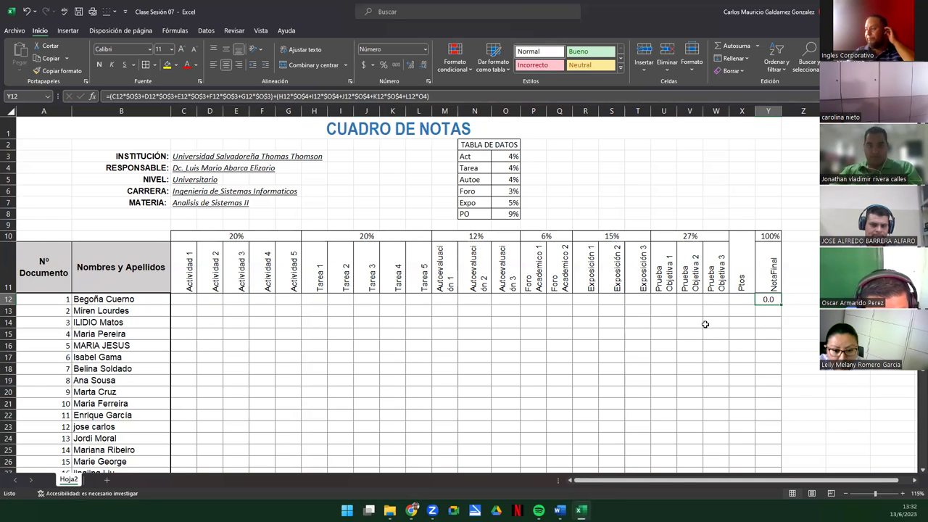
# Reopen Y12 and append M12*O5 + N12*O5 for the first two Autoevaluación scores
pyautogui.doubleClick(775, 298)
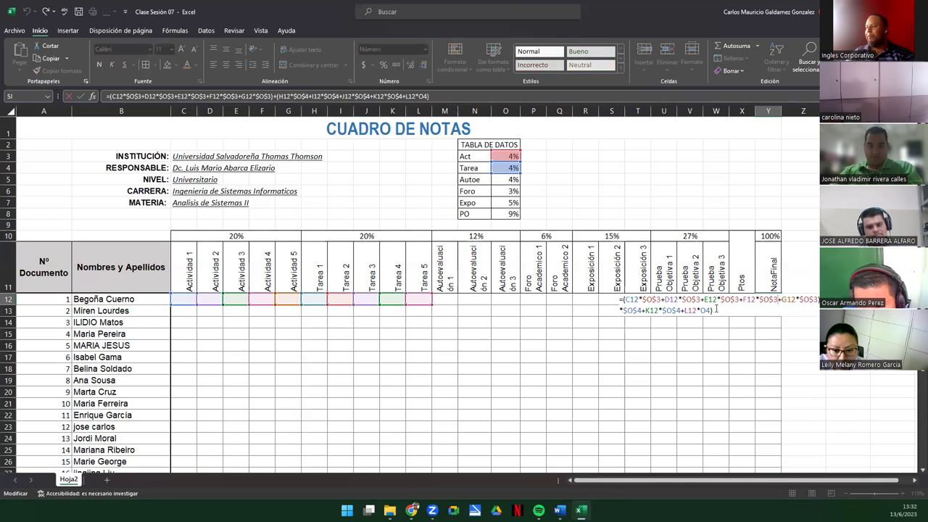
pyautogui.write('+(')
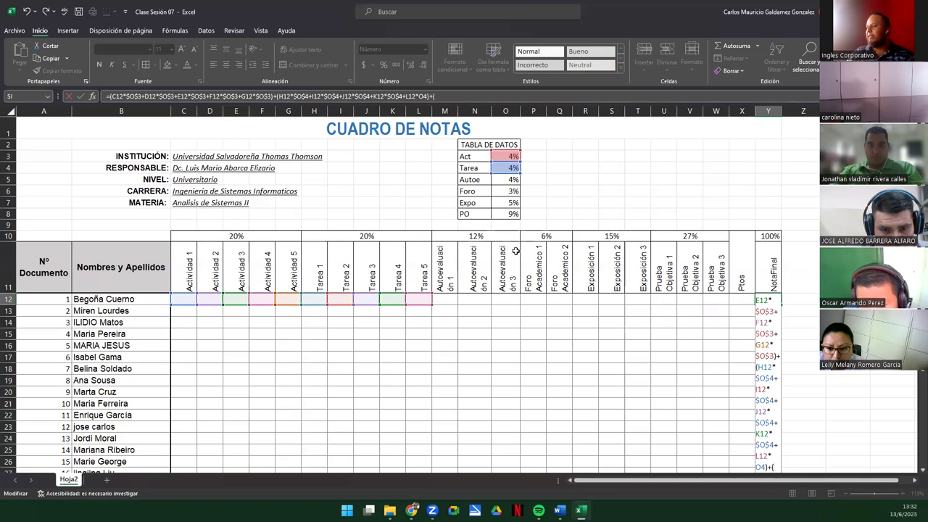
pyautogui.click(446, 298)
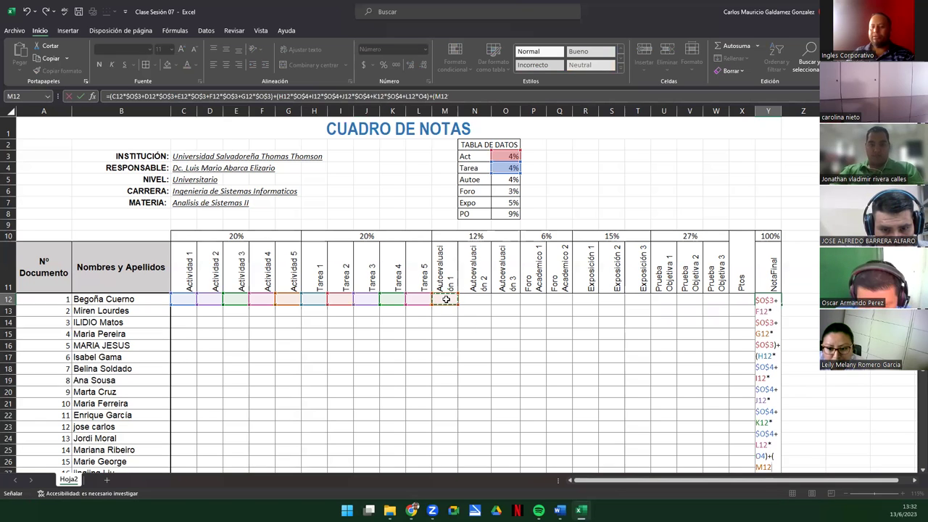
pyautogui.write('*')
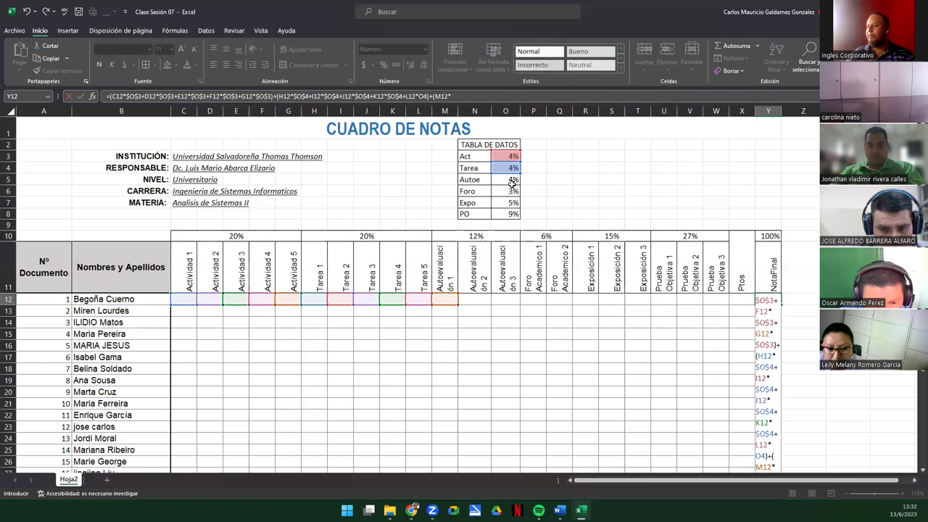
pyautogui.click(512, 181)
pyautogui.write('+')
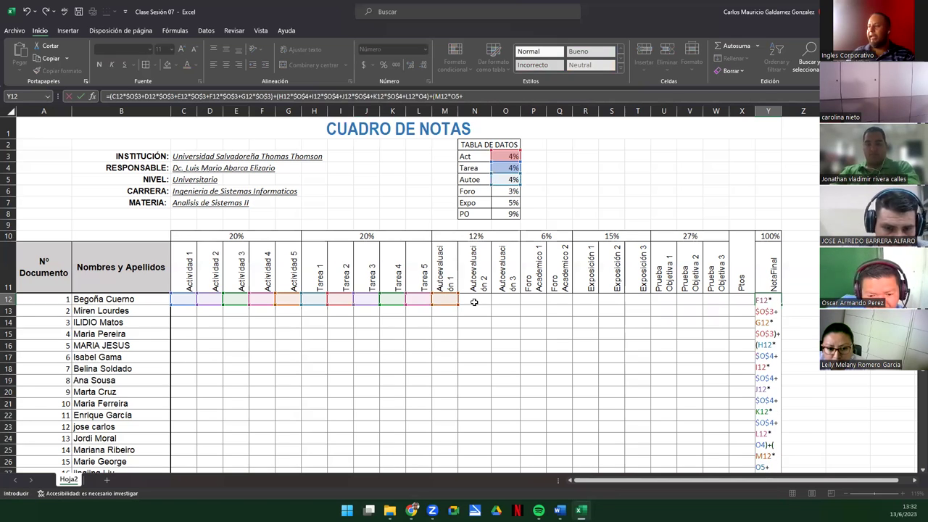
pyautogui.click(474, 303)
pyautogui.write('*')
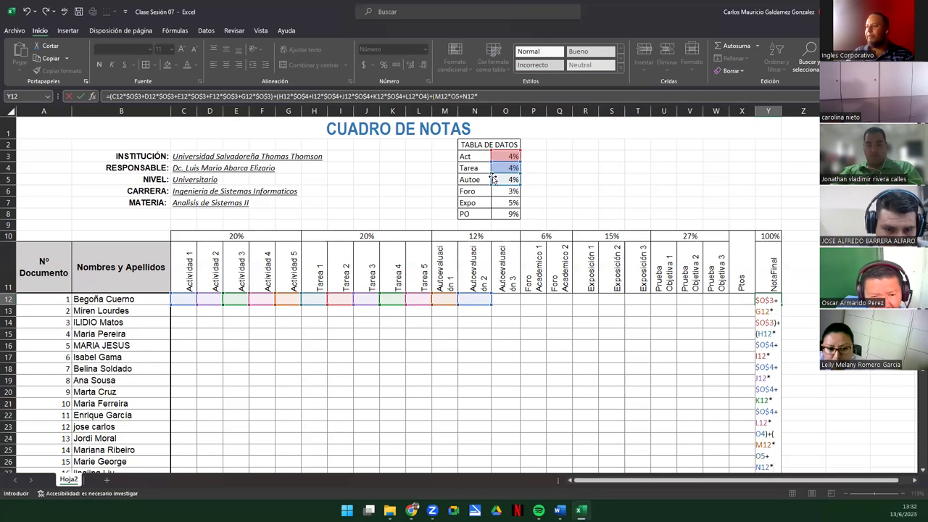
pyautogui.click(499, 179)
# Make both O5 references absolute and add O12*$O$5, closing the Autoevaluación group
pyautogui.write('+')
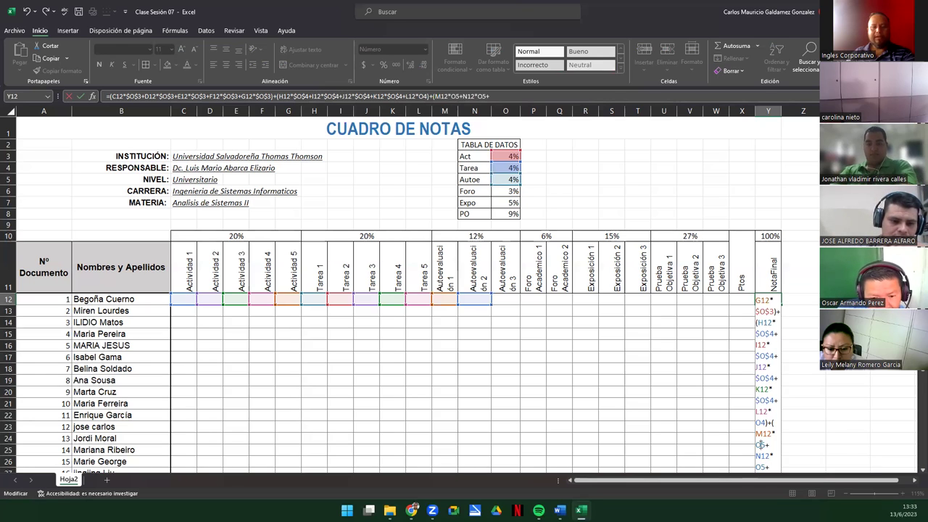
pyautogui.doubleClick(760, 445)
pyautogui.press('F4')
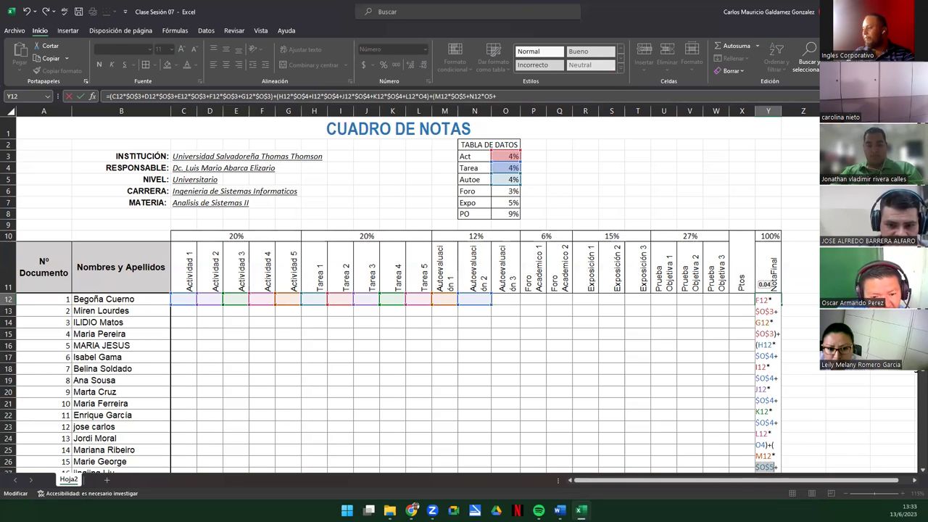
pyautogui.click(915, 468)
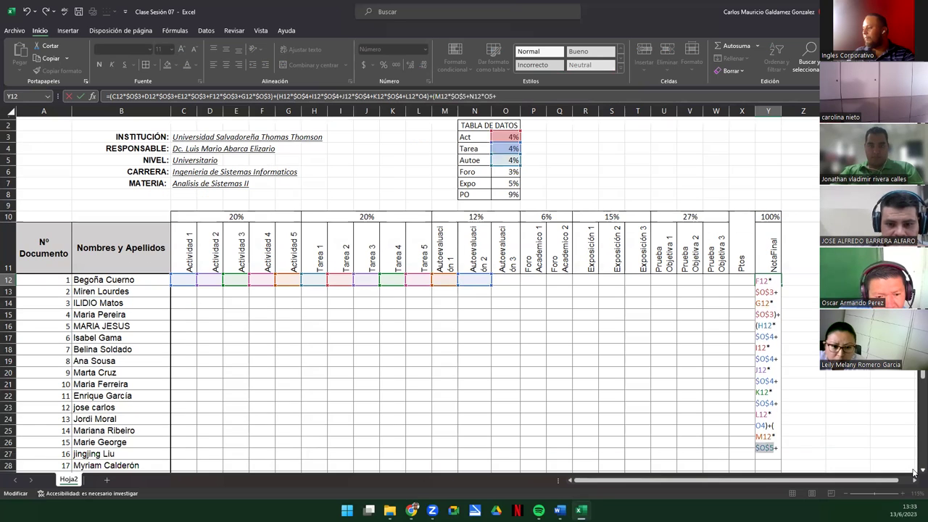
pyautogui.click(788, 269)
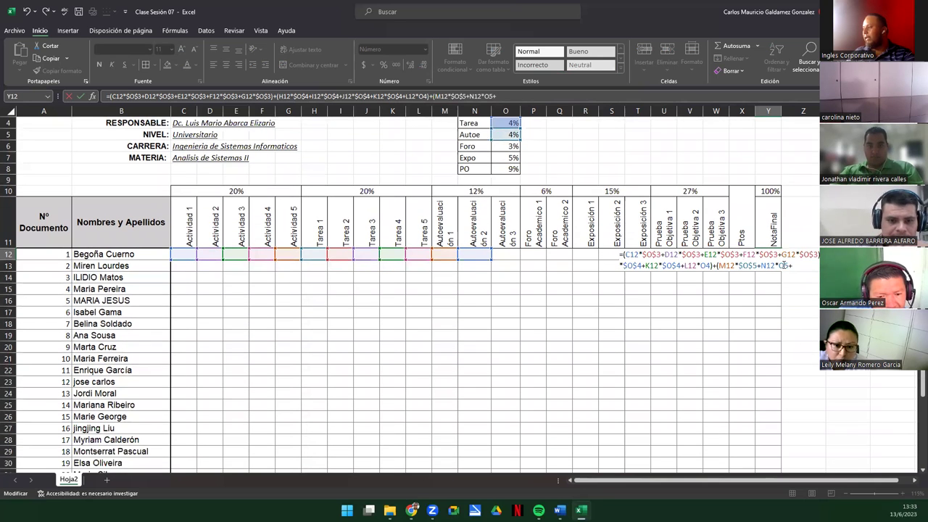
pyautogui.press('F4')
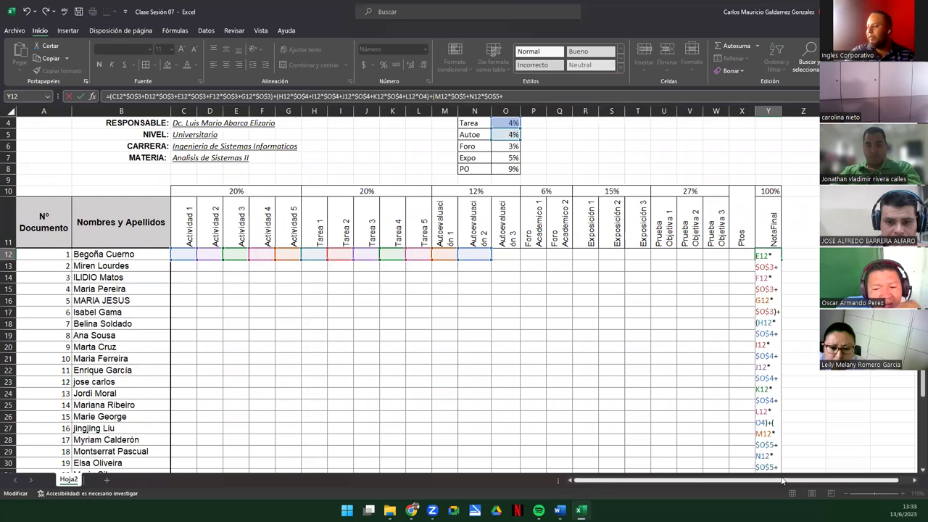
pyautogui.click(510, 253)
pyautogui.write('*')
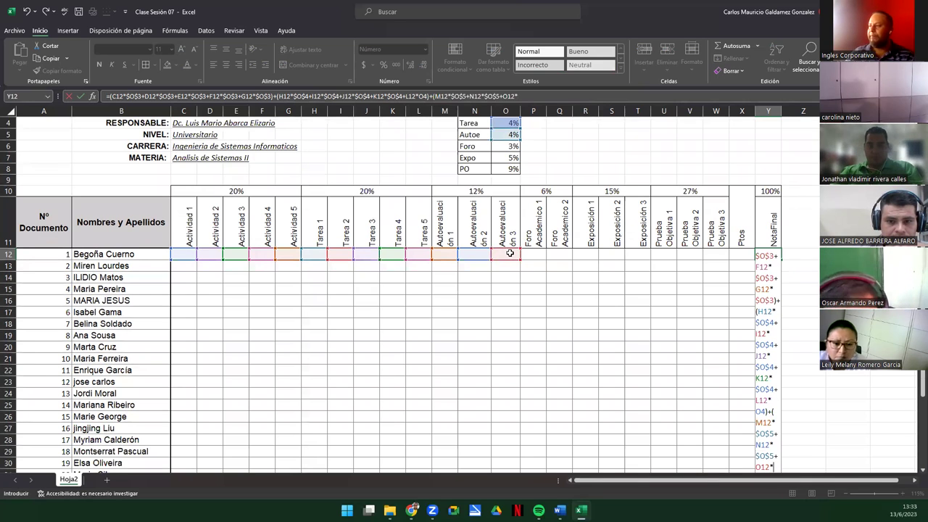
pyautogui.click(502, 146)
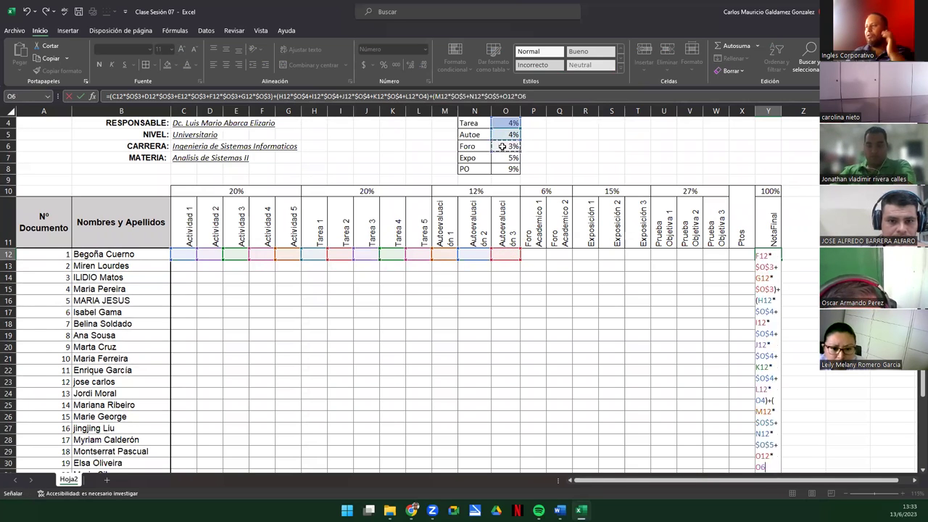
pyautogui.click(502, 134)
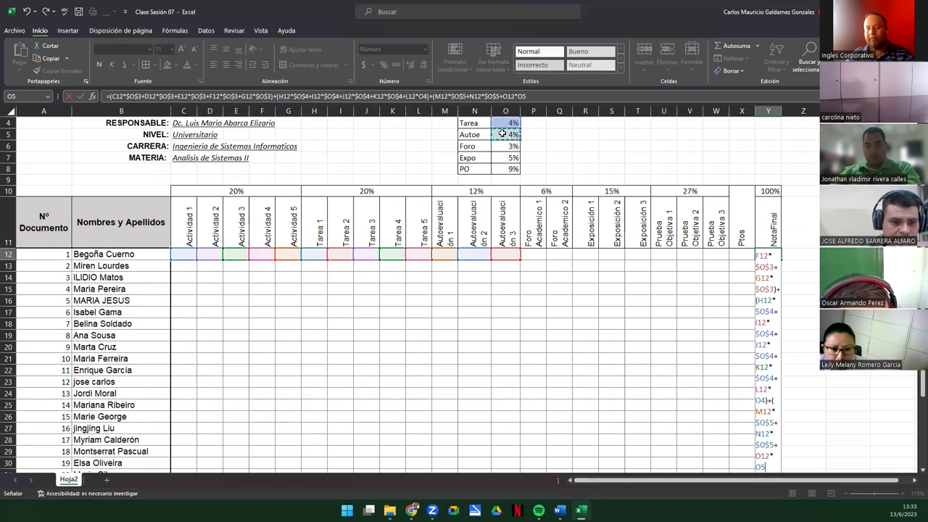
pyautogui.press('F4')
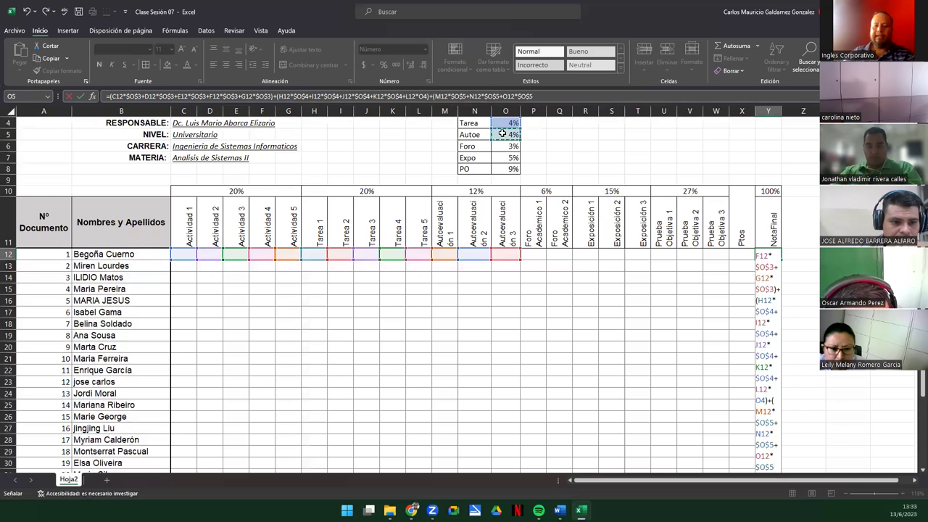
pyautogui.write(')+')
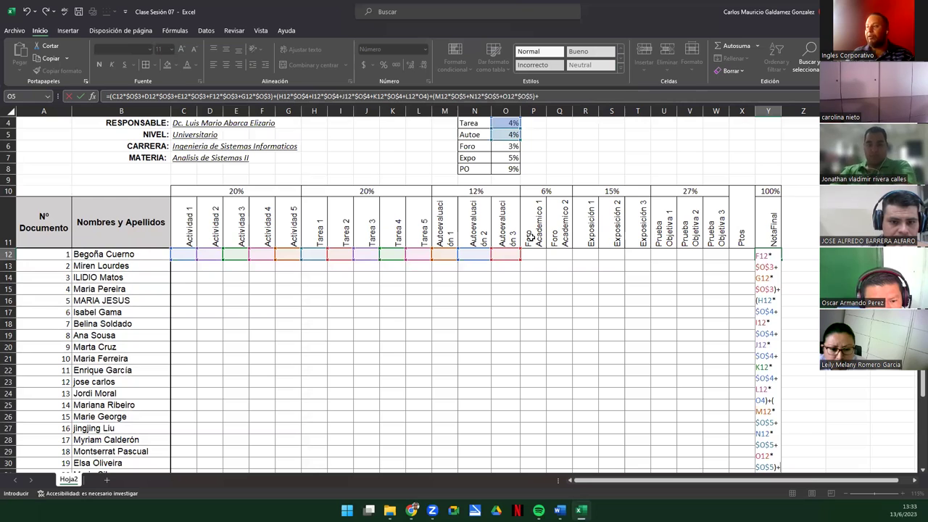
# Append (P12*$O$6+Q12*$O$6) for the Foro scores and commit the NotaFinal formula
pyautogui.write('(')
pyautogui.click(531, 254)
pyautogui.write('*')
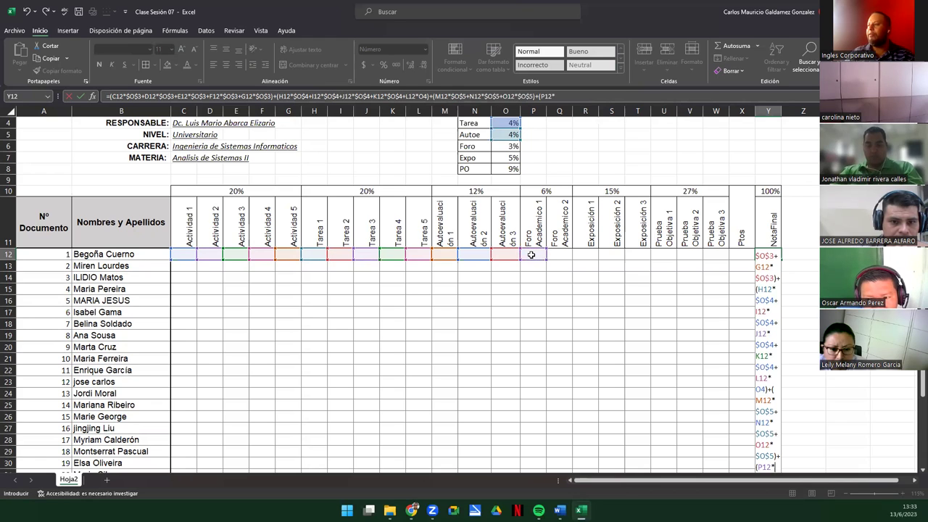
pyautogui.click(513, 147)
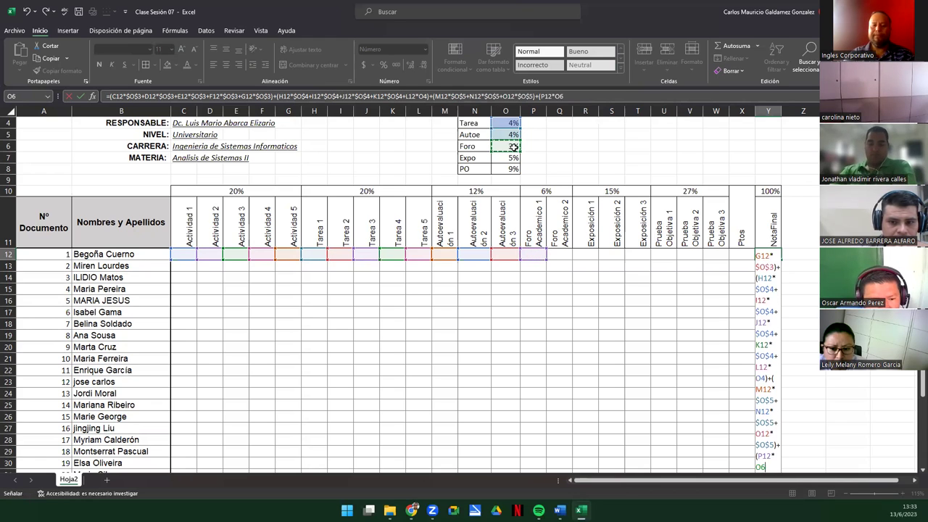
pyautogui.press('F4')
pyautogui.write('$O$6+')
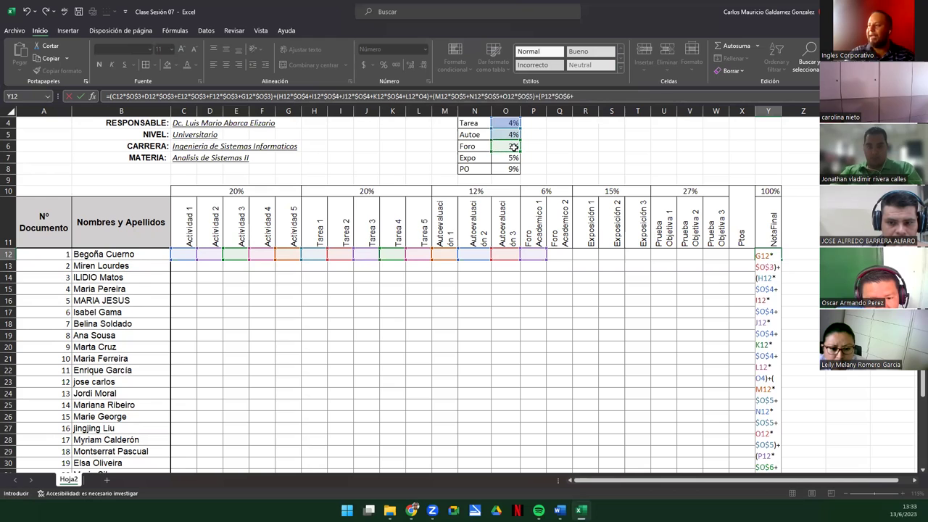
pyautogui.click(552, 255)
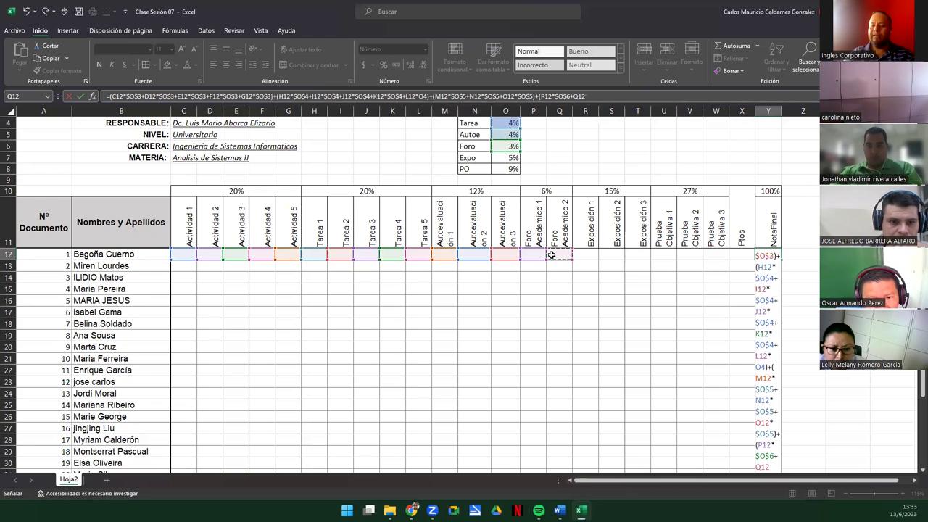
pyautogui.write('*')
pyautogui.click(506, 147)
pyautogui.press('F4')
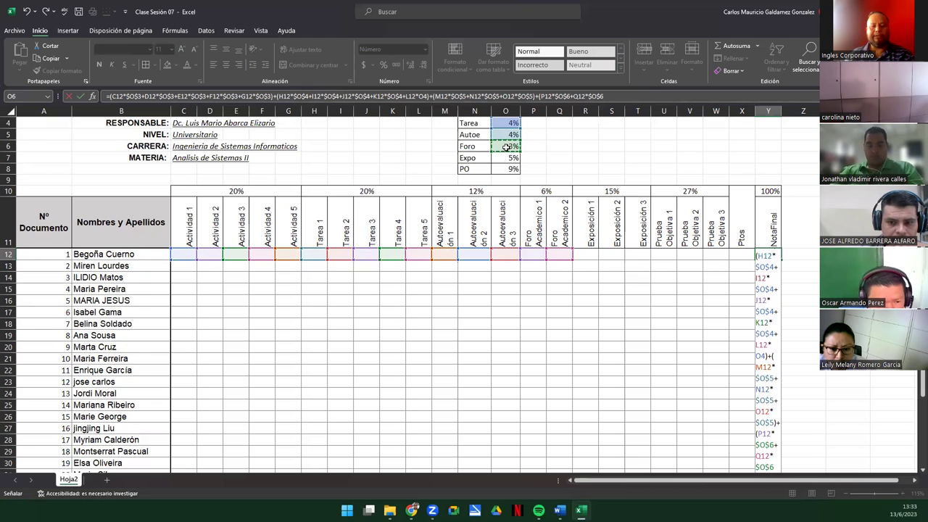
pyautogui.write(')')
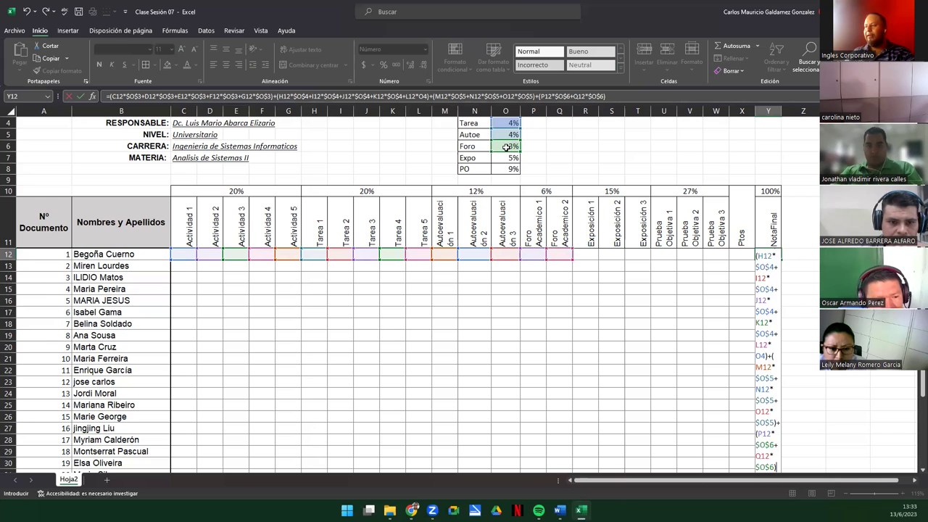
pyautogui.press('Return')
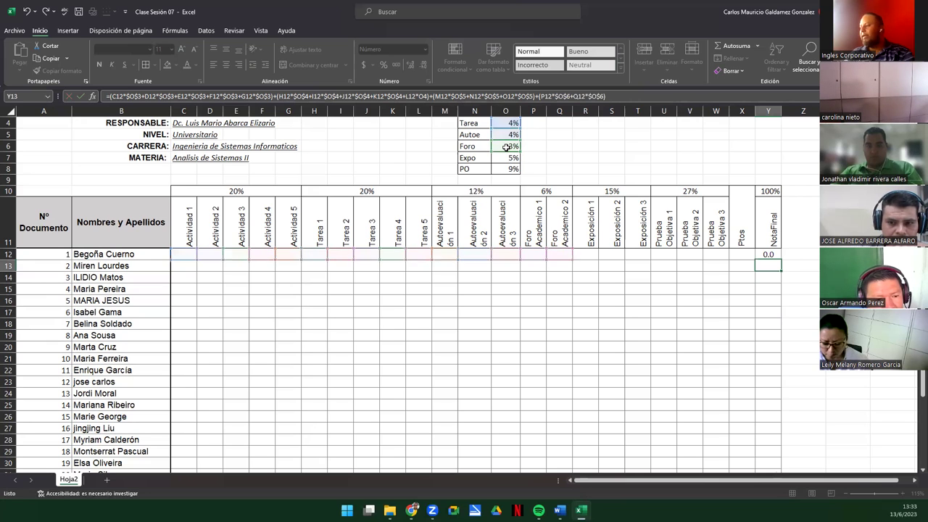
# Enter sample grade 10 in the Autoevaluación and Foro cells M12 through Q12
pyautogui.click(437, 254)
pyautogui.write('10')
pyautogui.press('Tab')
pyautogui.write('10')
pyautogui.press('Tab')
pyautogui.write('10')
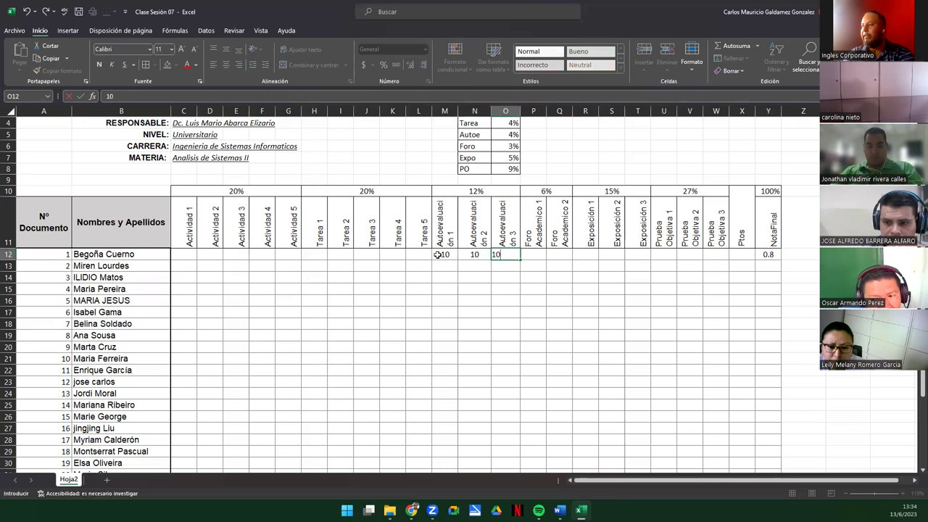
pyautogui.press('Tab')
pyautogui.write('10')
pyautogui.press('Tab')
pyautogui.write('10')
pyautogui.press('Tab')
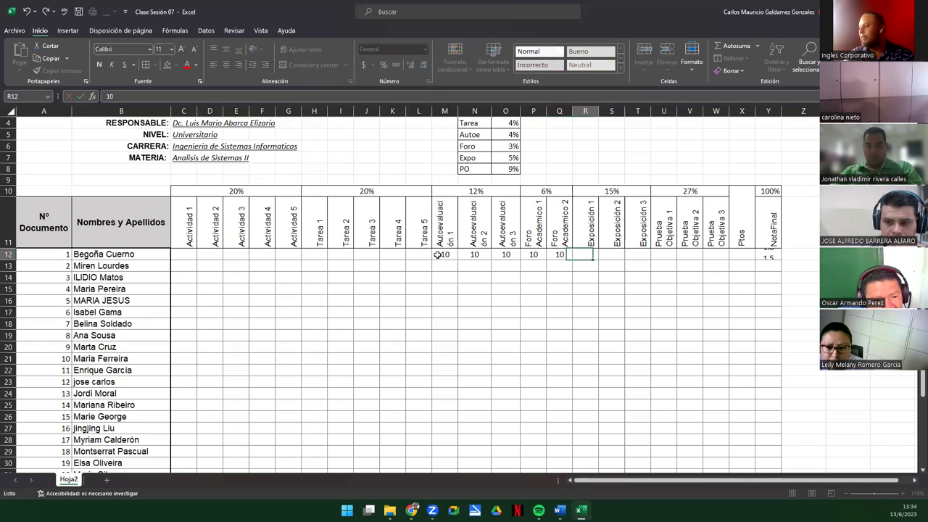
# Fill L12 back through C12 with 10 so NotaFinal reads 5.8, then select C10:Q10 and R12
pyautogui.press('Left')
pyautogui.press('Left')
pyautogui.press('Left')
pyautogui.press('Left')
pyautogui.press('Left')
pyautogui.press('Left')
pyautogui.write('10')
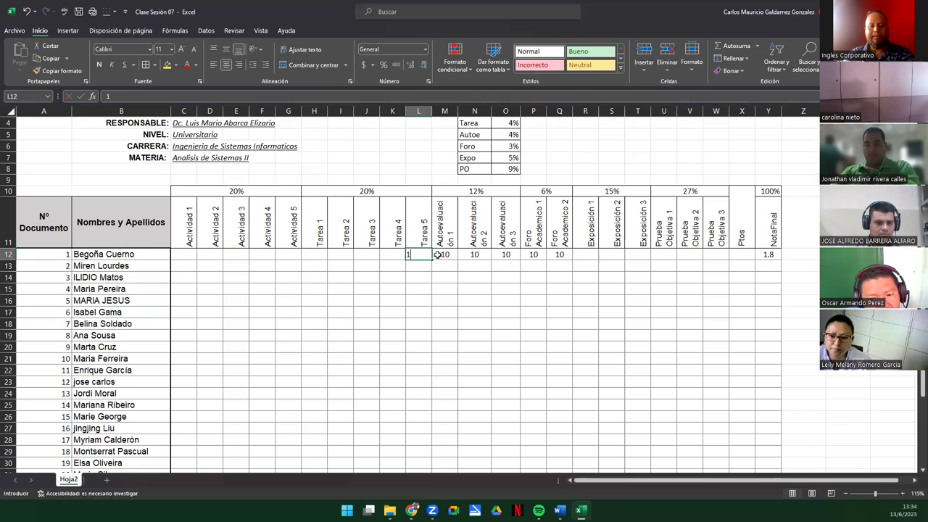
pyautogui.press('Left')
pyautogui.write('10')
pyautogui.press('Left')
pyautogui.write('10')
pyautogui.press('Left')
pyautogui.write('10')
pyautogui.press('Left')
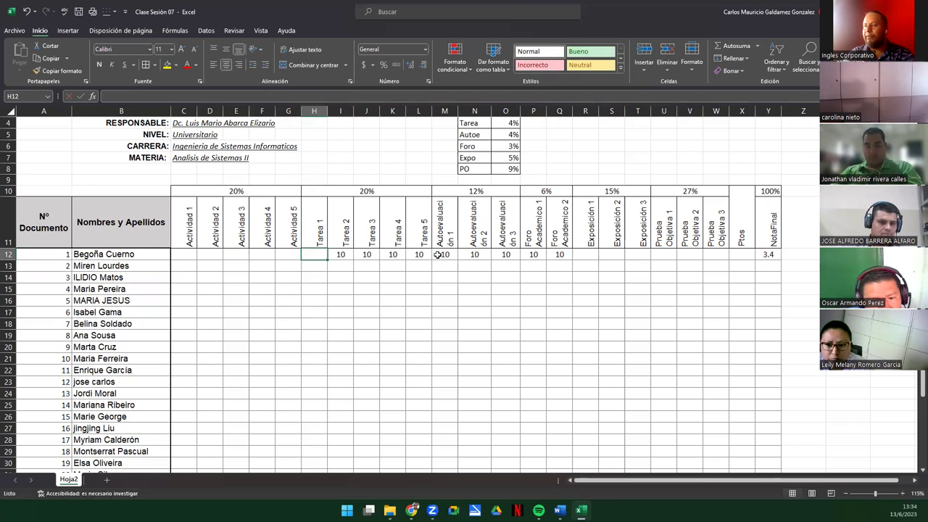
pyautogui.write('10')
pyautogui.press('Left')
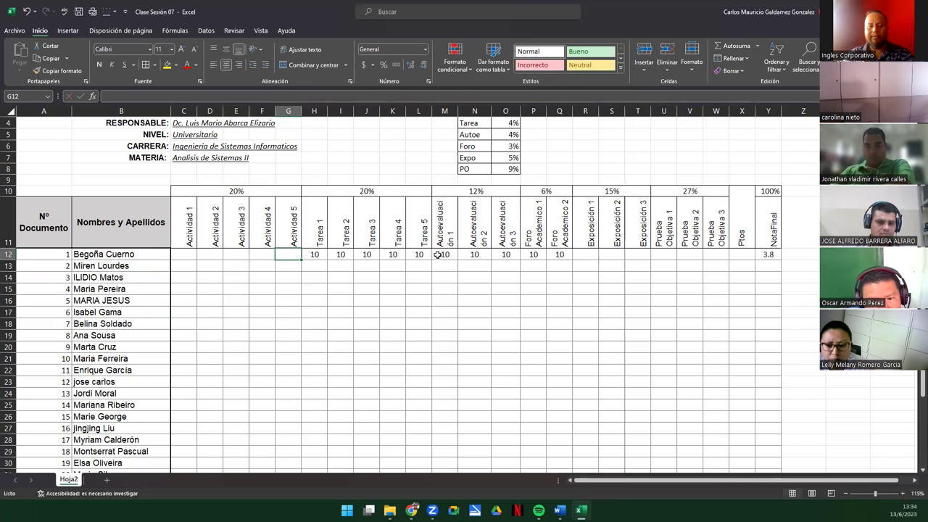
pyautogui.write('10')
pyautogui.press('Left')
pyautogui.write('10')
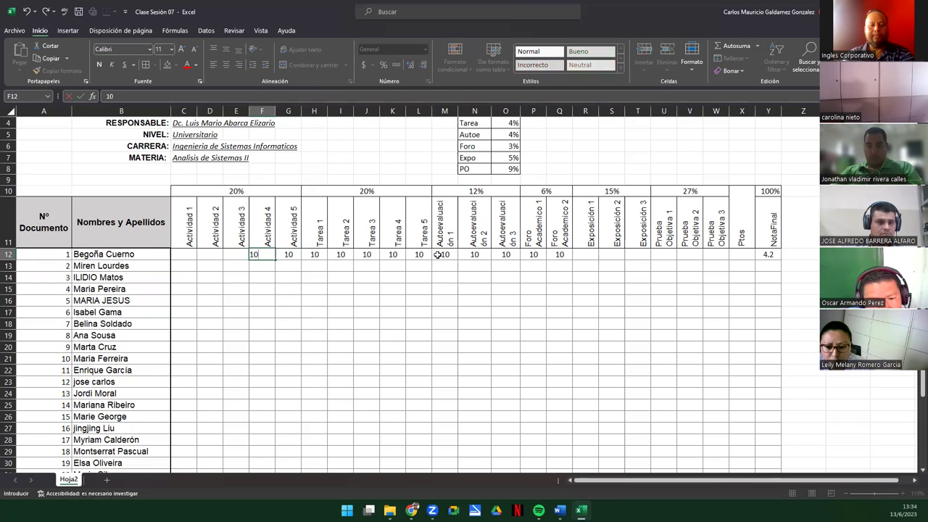
pyautogui.press('Left')
pyautogui.write('10')
pyautogui.press('Left')
pyautogui.write('10')
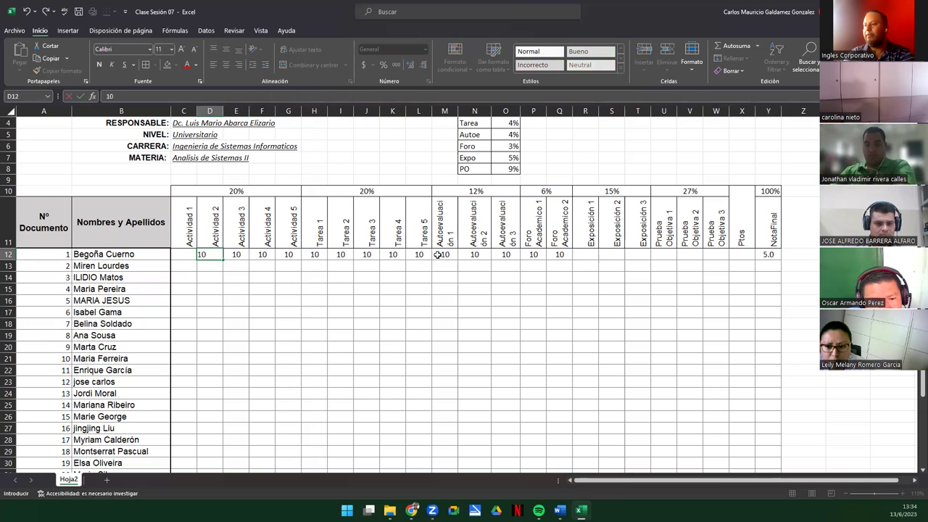
pyautogui.press('Left')
pyautogui.write('10')
pyautogui.press('Right')
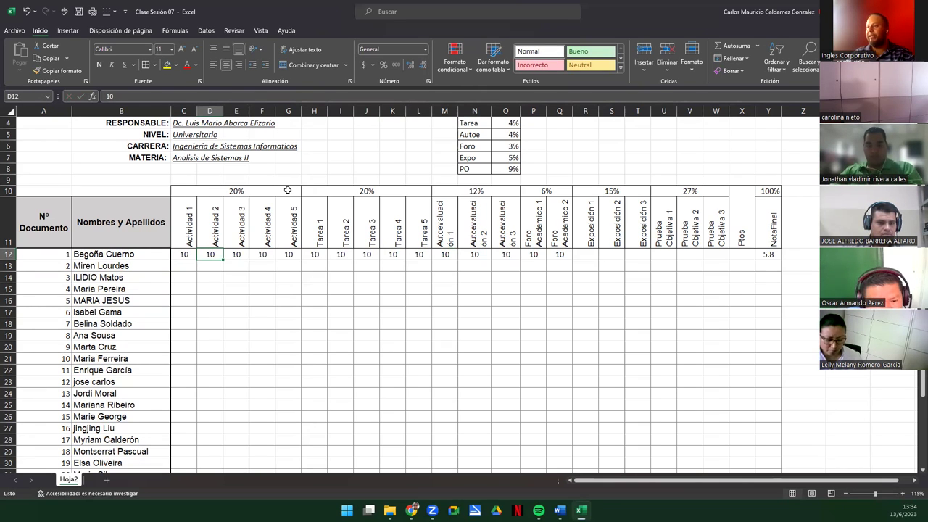
pyautogui.moveTo(290, 191); pyautogui.dragTo(566, 191)
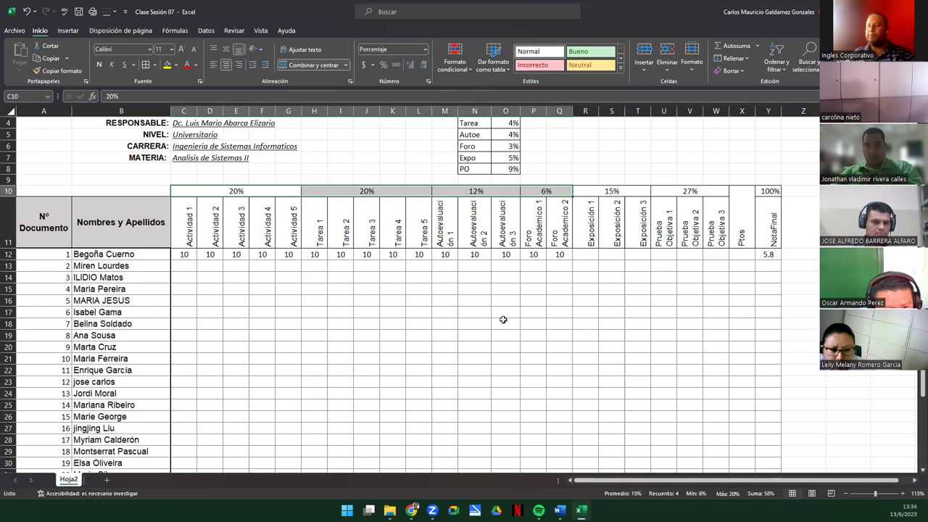
pyautogui.click(585, 254)
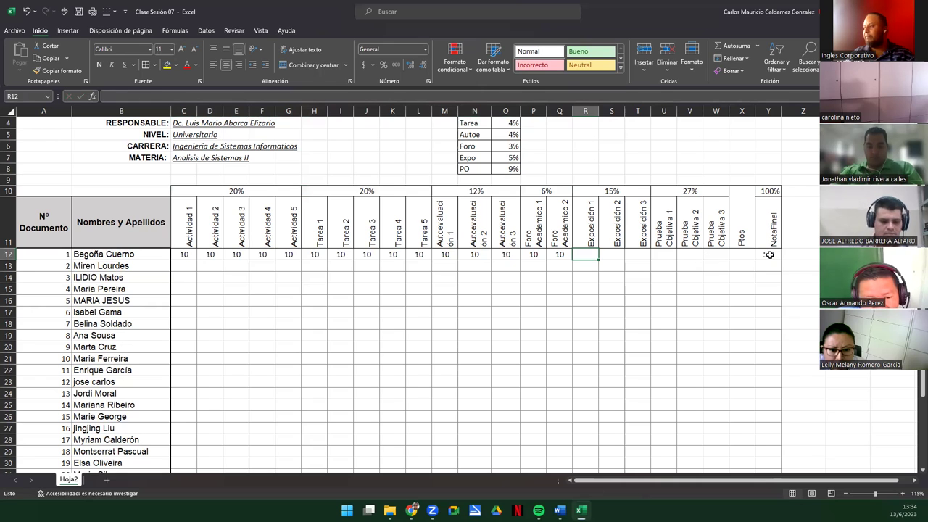
# Append the Exposición term (R12*$O$7+S12*$O$7+T12*$O$7) to Y12's NotaFinal formula
pyautogui.doubleClick(768, 254)
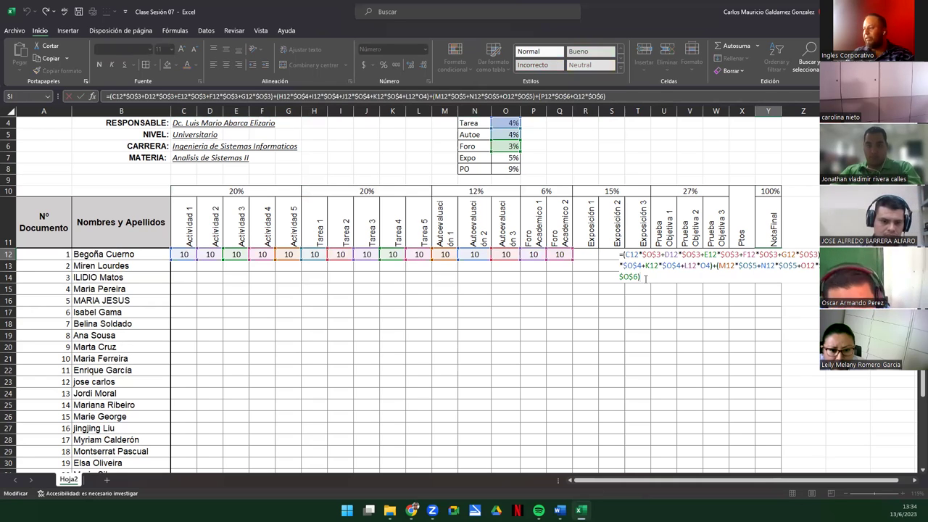
pyautogui.write('+')
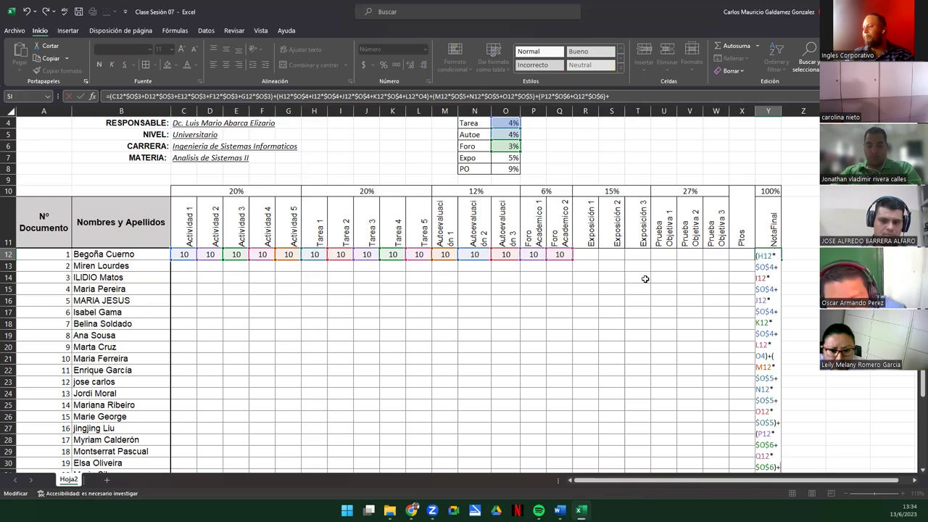
pyautogui.write('(')
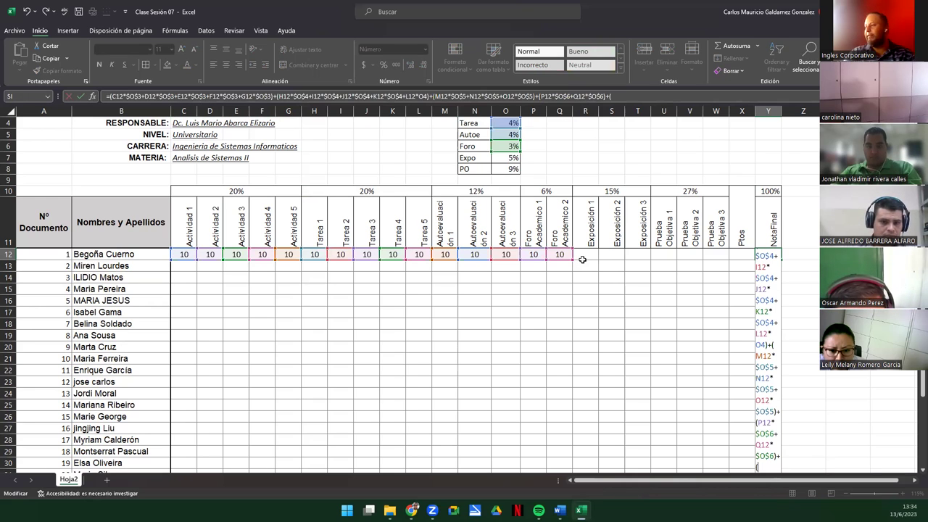
pyautogui.click(584, 256)
pyautogui.write('*')
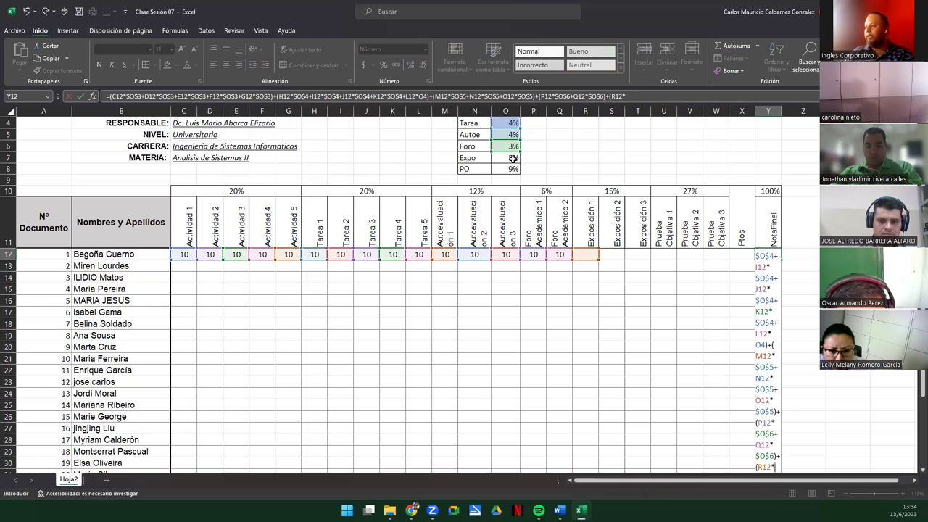
pyautogui.click(513, 158)
pyautogui.write('+')
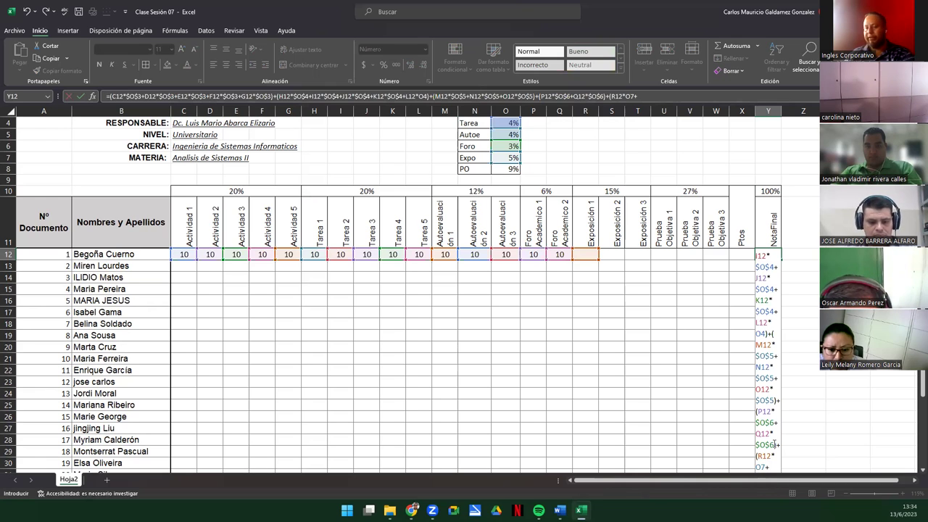
pyautogui.press('F4')
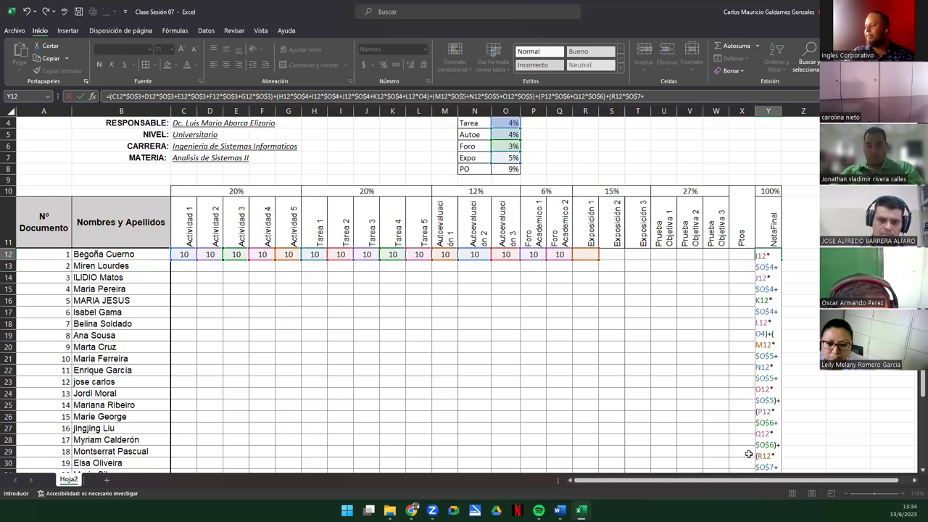
pyautogui.write('+')
pyautogui.click(609, 254)
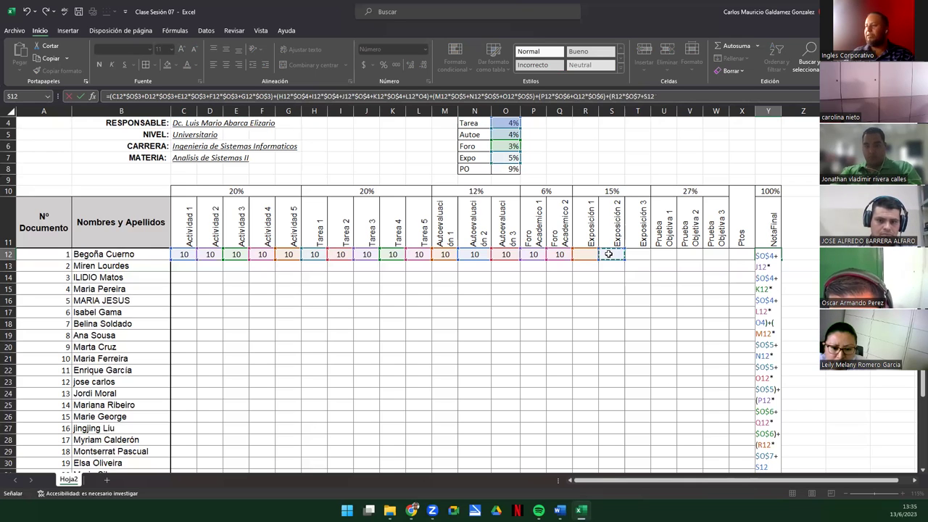
pyautogui.write('*')
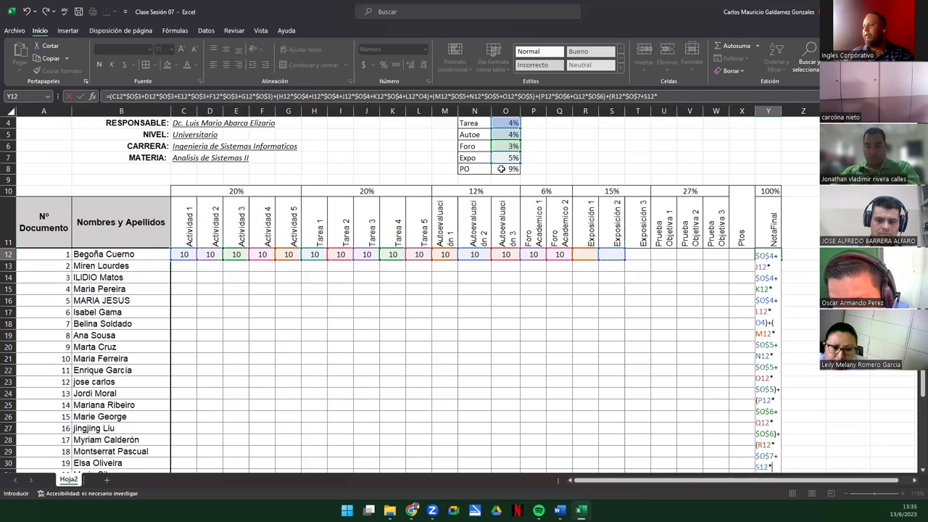
pyautogui.click(505, 159)
pyautogui.press('F4')
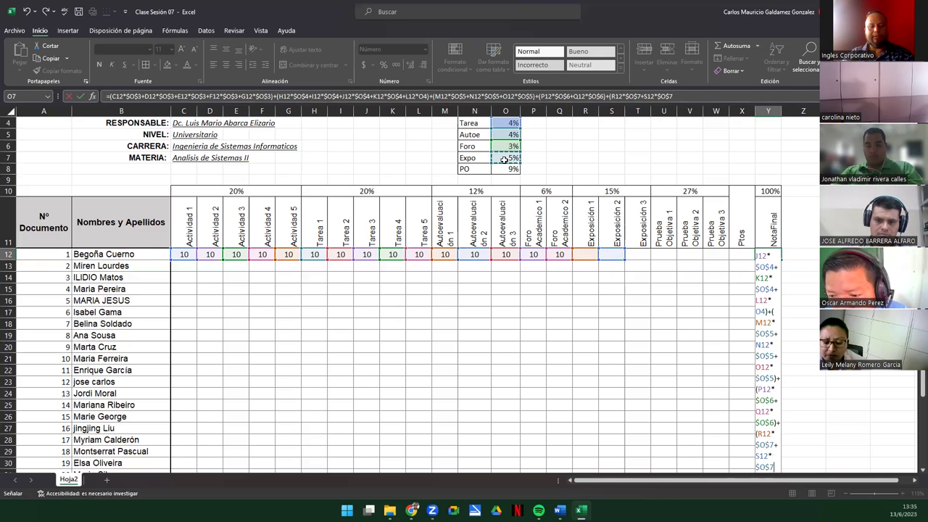
pyautogui.write('+')
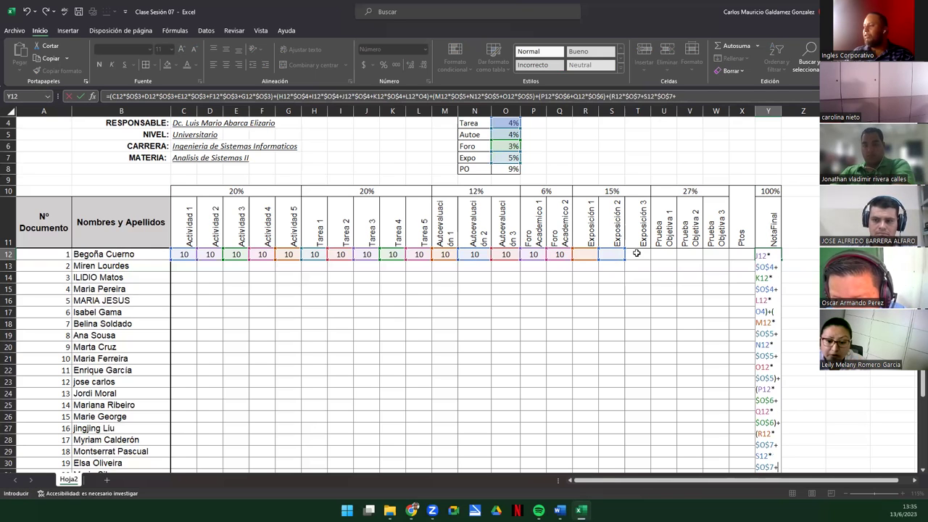
pyautogui.click(636, 253)
pyautogui.write('*')
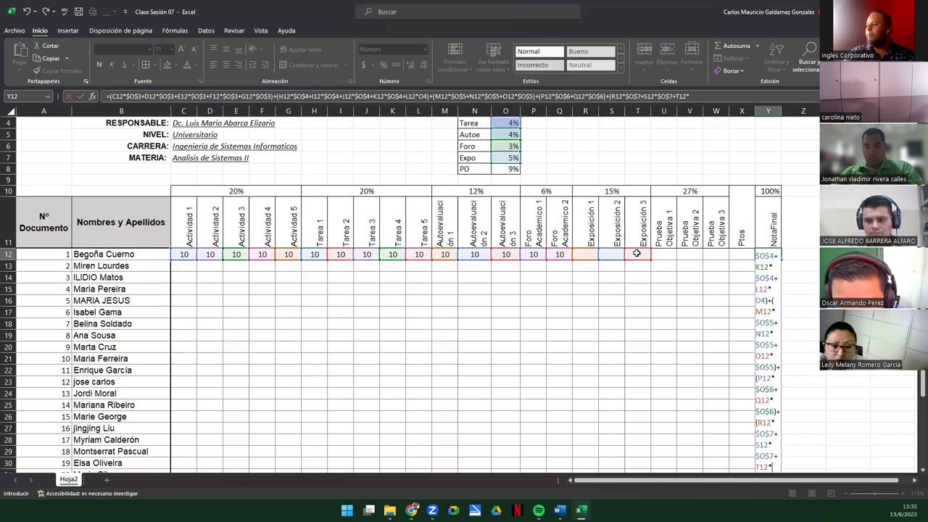
pyautogui.click(510, 158)
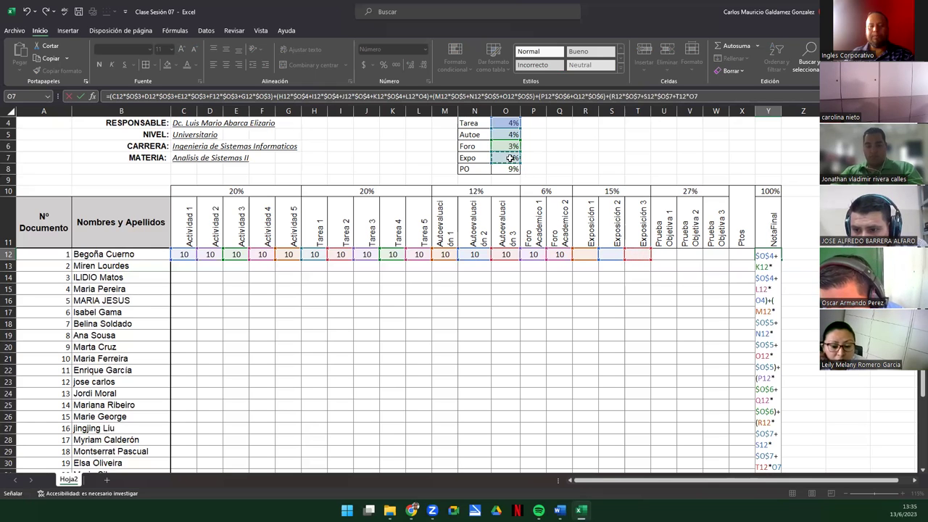
pyautogui.press('F4')
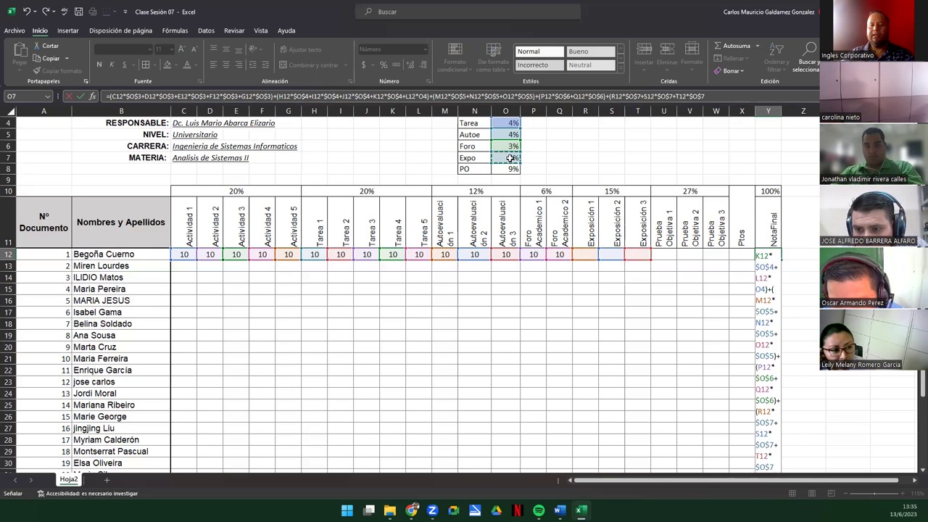
# Add the Prueba Objetiva term (U12*$O$8+V12*$O$8+W12*$O$8) and commit the formula
pyautogui.write(')+')
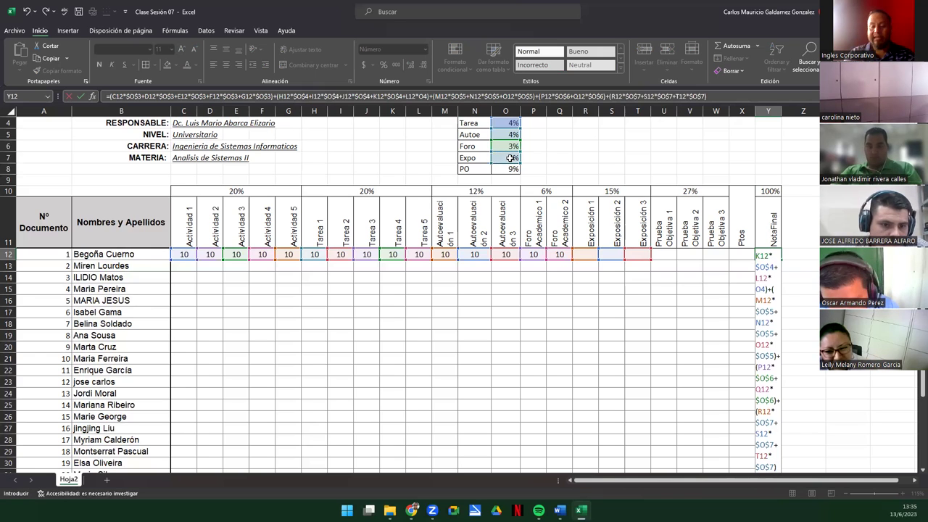
pyautogui.write('(')
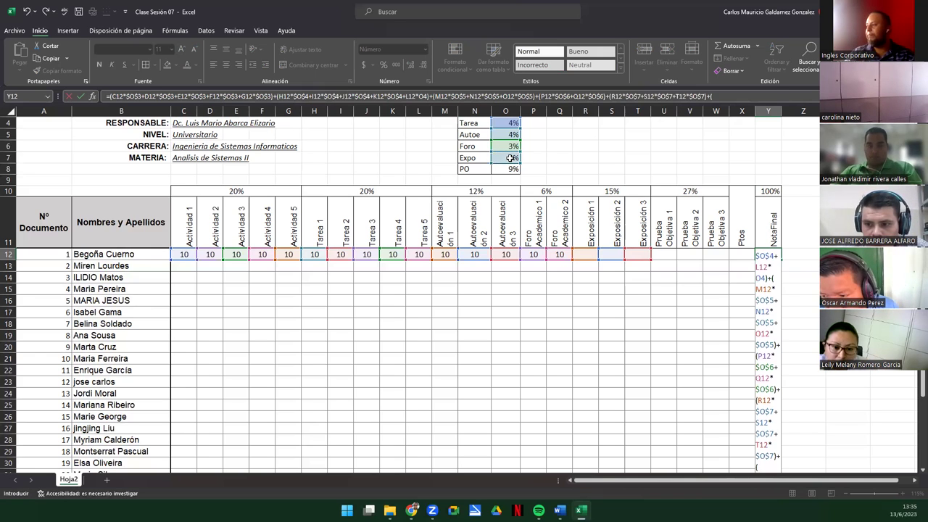
pyautogui.click(663, 253)
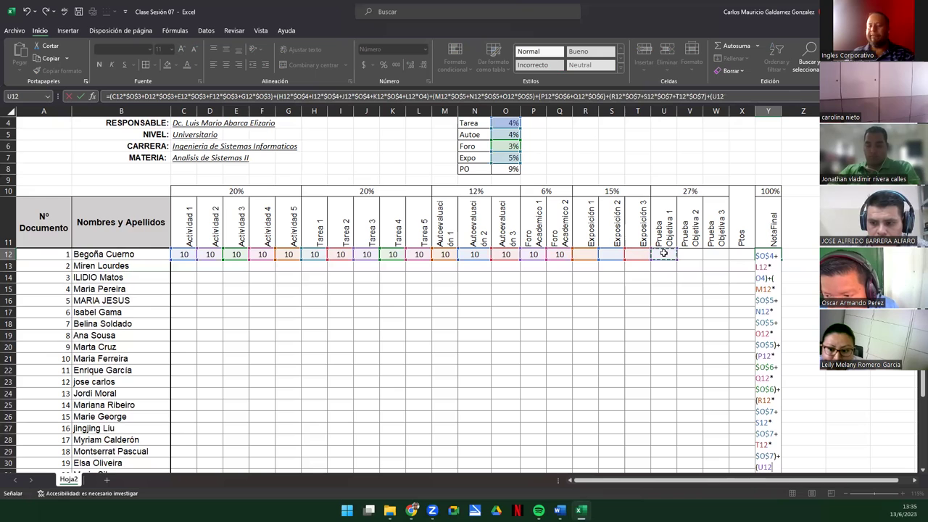
pyautogui.write('*')
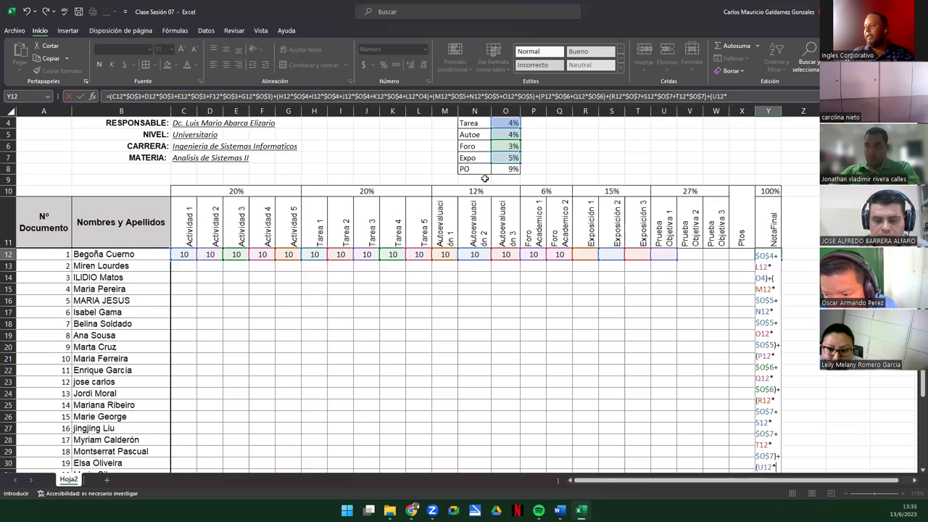
pyautogui.click(502, 169)
pyautogui.write('+')
pyautogui.press('F4')
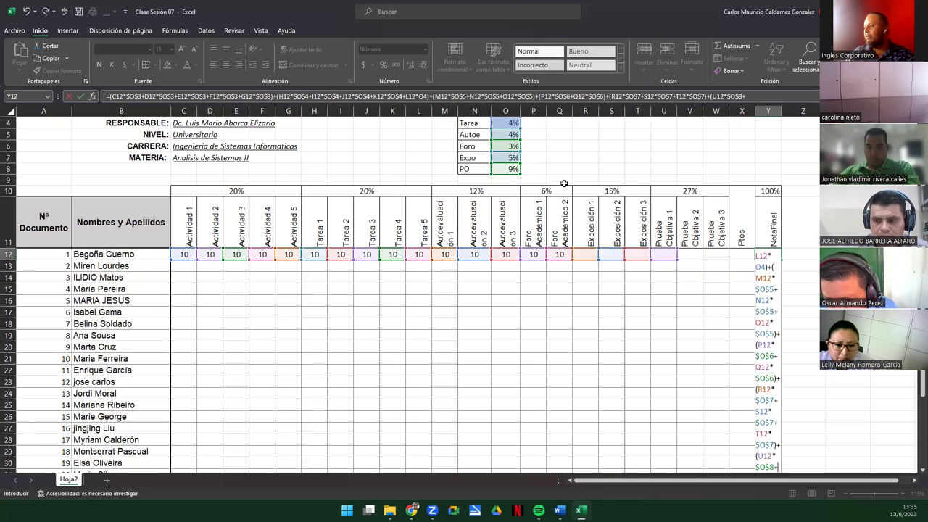
pyautogui.click(687, 251)
pyautogui.write('*')
pyautogui.click(509, 169)
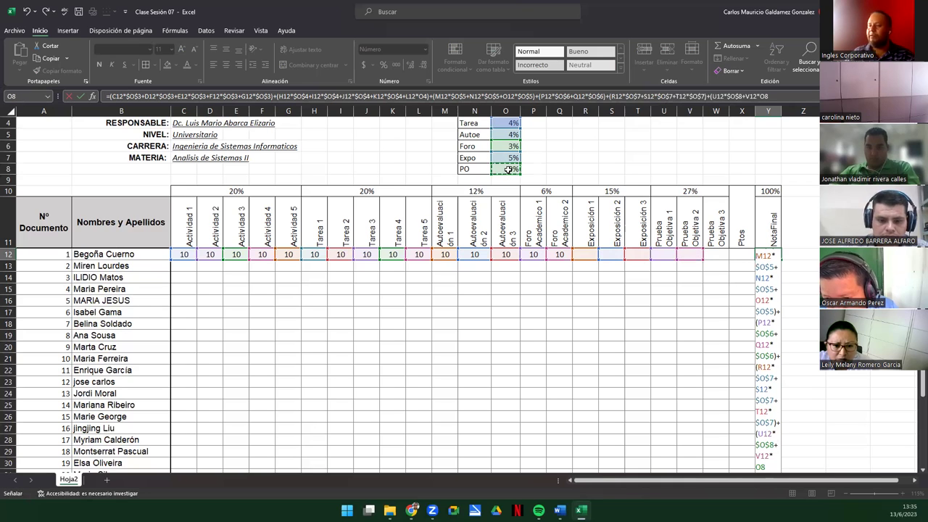
pyautogui.press('F4')
pyautogui.write('$O$8+')
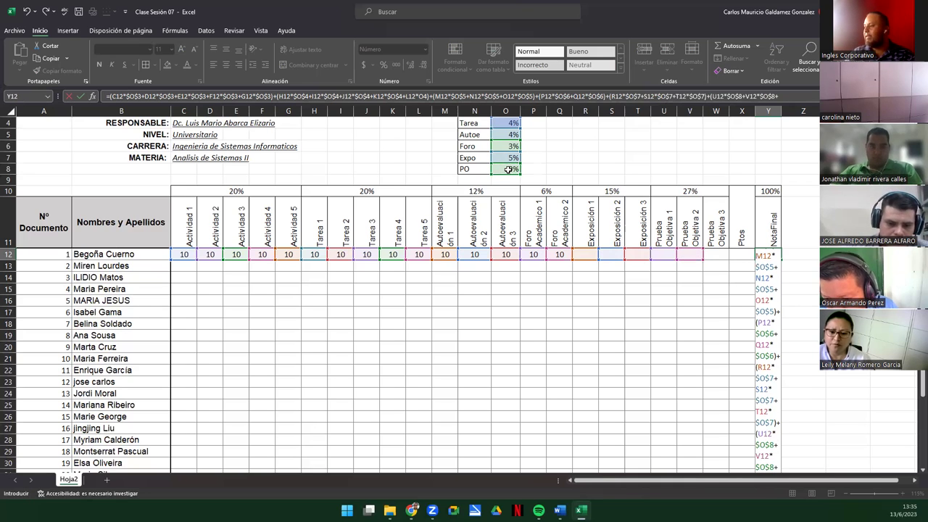
pyautogui.click(709, 254)
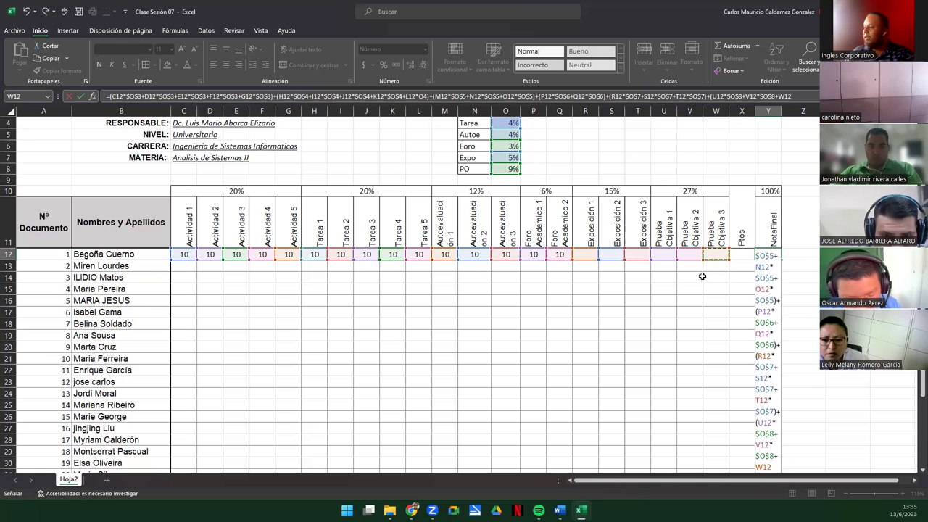
pyautogui.write('*')
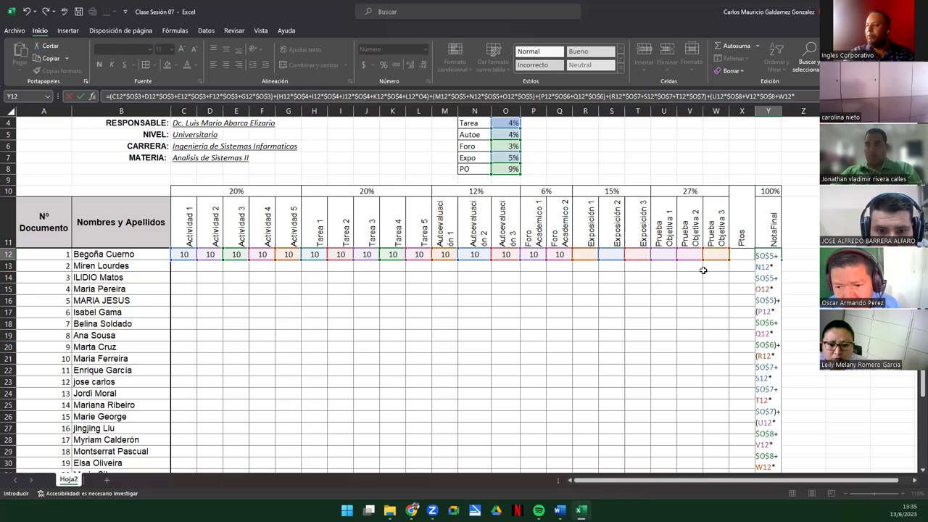
pyautogui.click(520, 172)
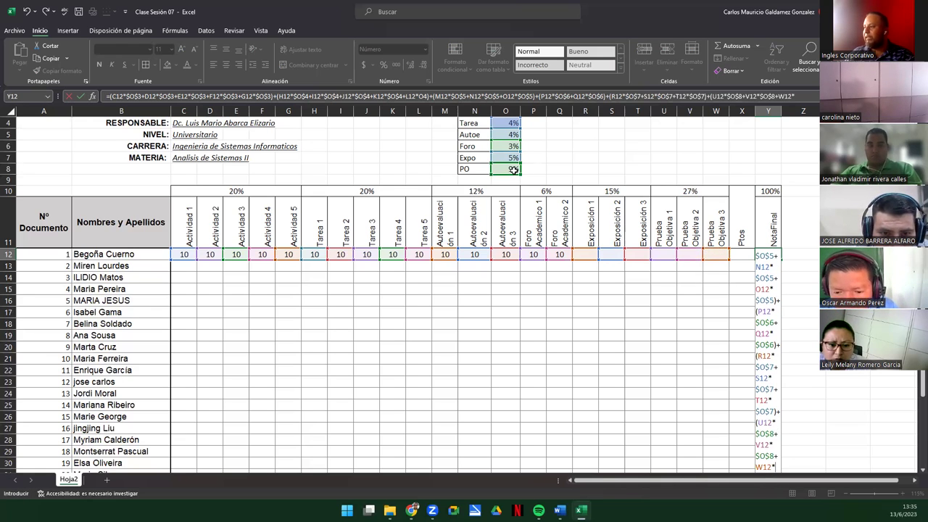
pyautogui.click(513, 169)
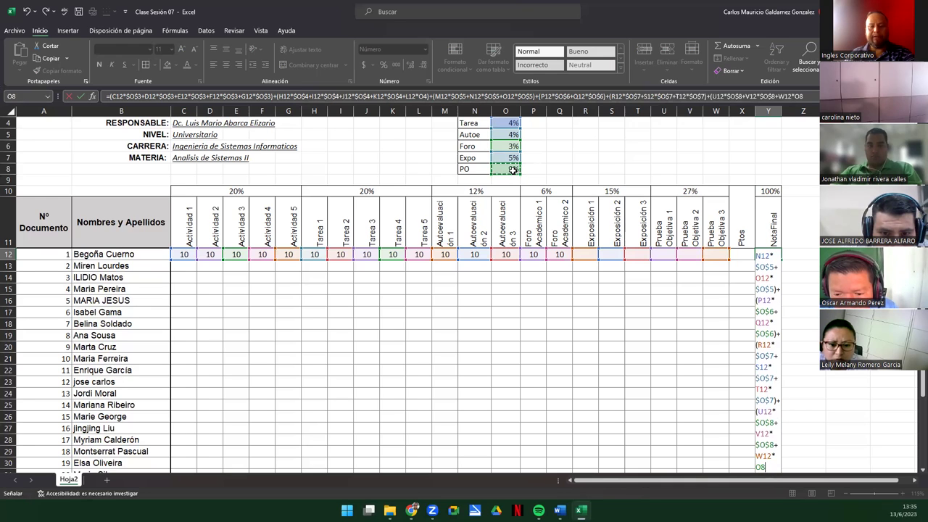
pyautogui.press('F4')
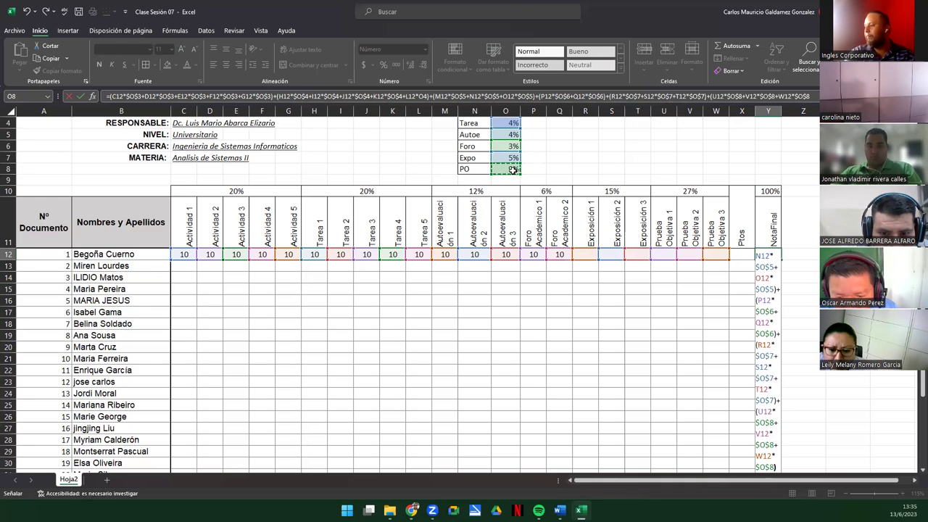
pyautogui.press('Return')
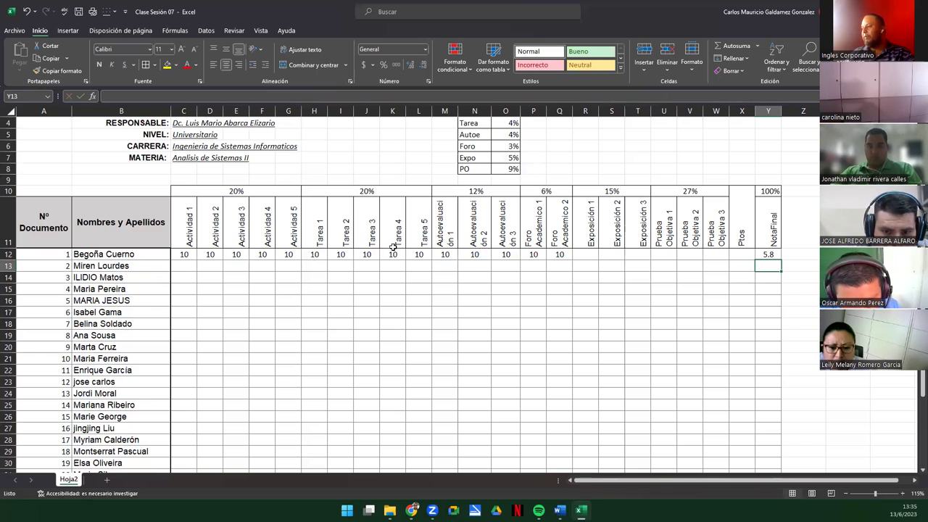
pyautogui.moveTo(184, 255); pyautogui.dragTo(501, 259)
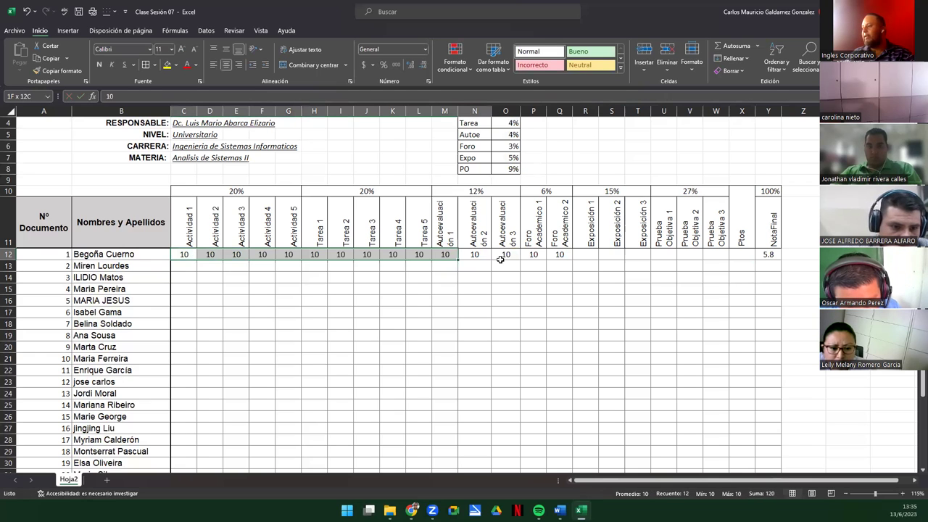
pyautogui.click(588, 258)
pyautogui.write('10')
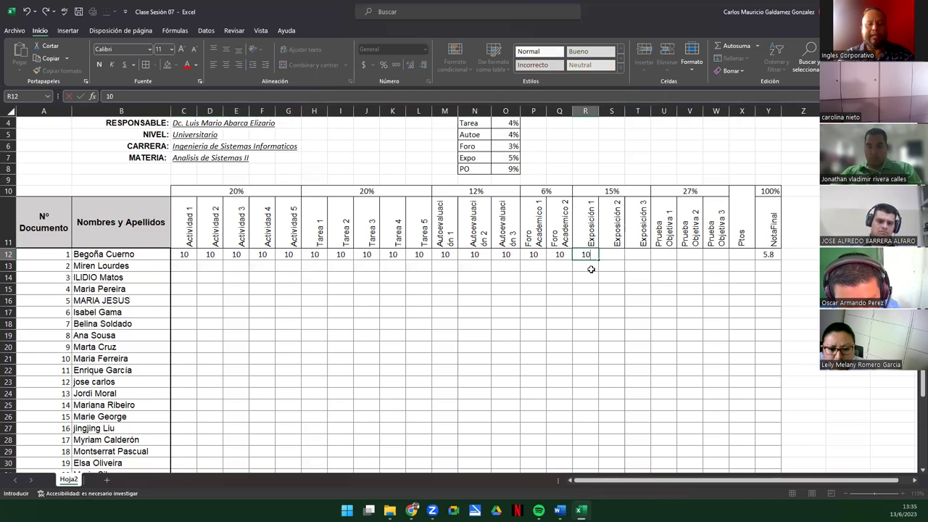
pyautogui.press('Tab')
pyautogui.write('10')
pyautogui.press('Tab')
pyautogui.write('10')
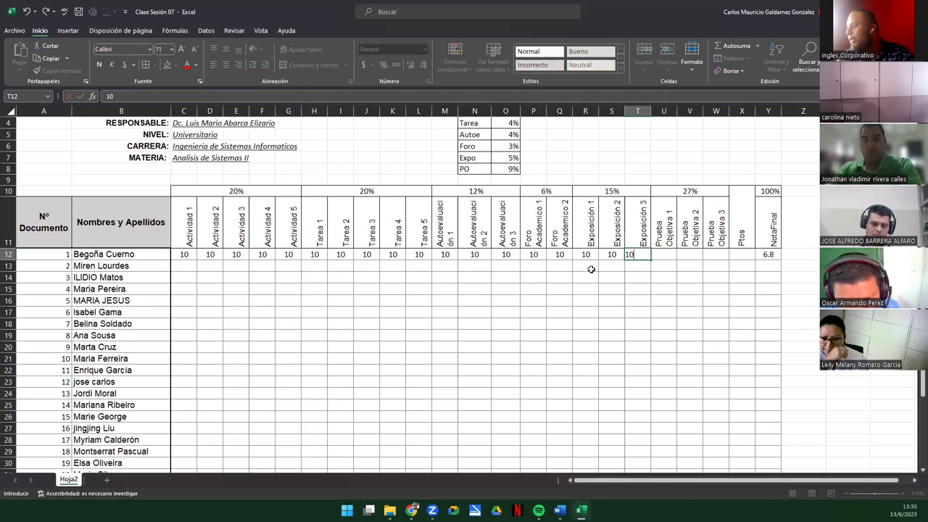
pyautogui.press('Tab')
pyautogui.write('10')
pyautogui.press('Tab')
pyautogui.write('10')
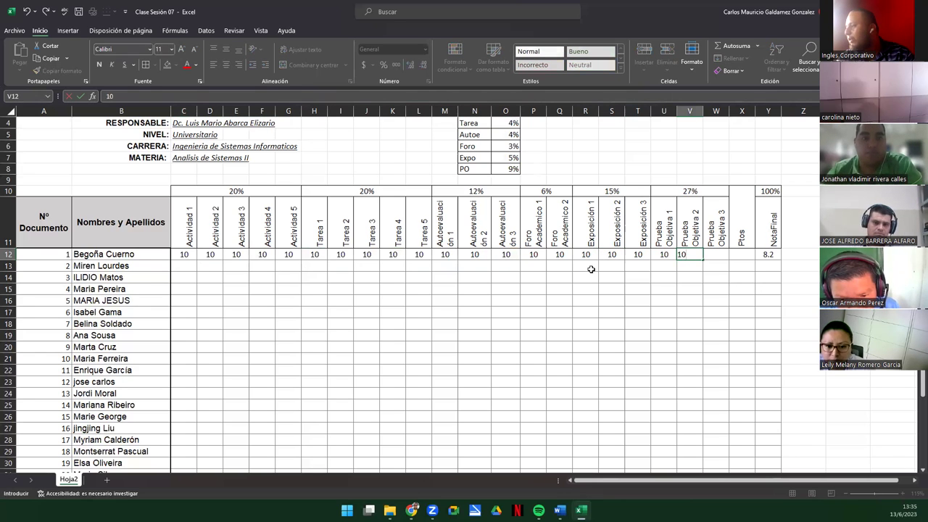
pyautogui.press('Tab')
pyautogui.write('10')
pyautogui.click(591, 269)
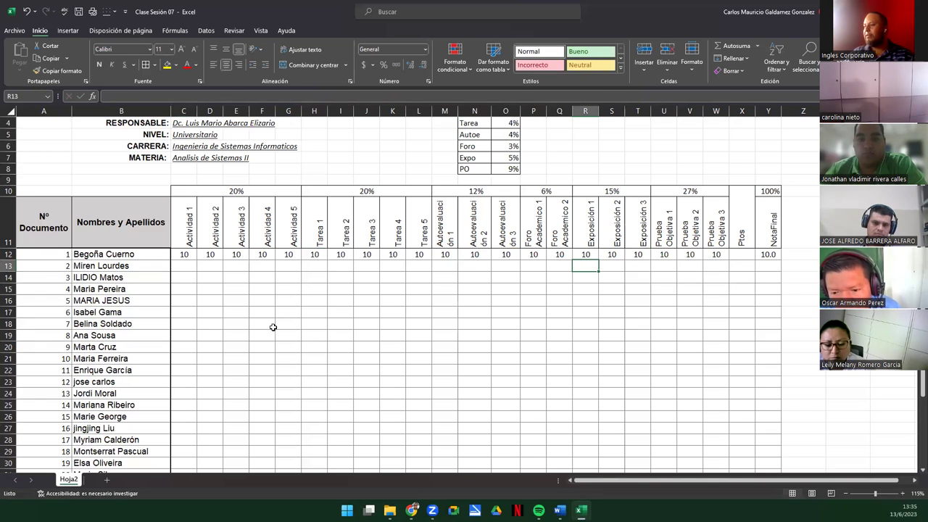
pyautogui.moveTo(179, 258); pyautogui.dragTo(756, 269)
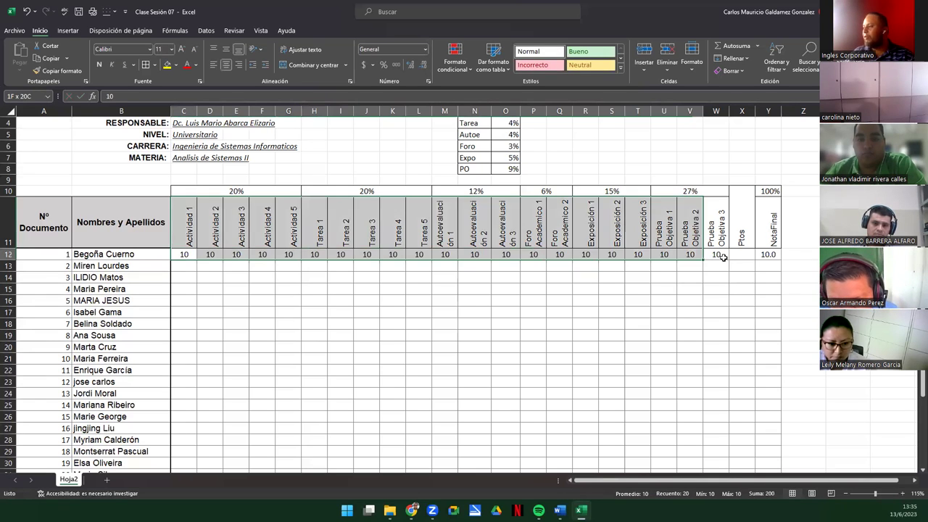
# Format the student grade cells C12:Y41 as Número with one decimal place, then select C12:W12
pyautogui.scroll(-5, 771, 341)
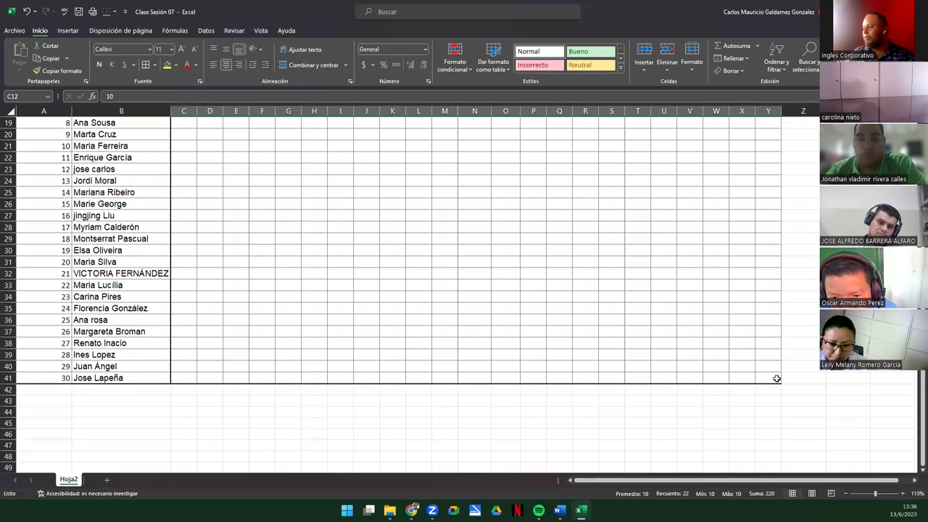
pyautogui.moveTo(777, 379); pyautogui.dragTo(777, 379)
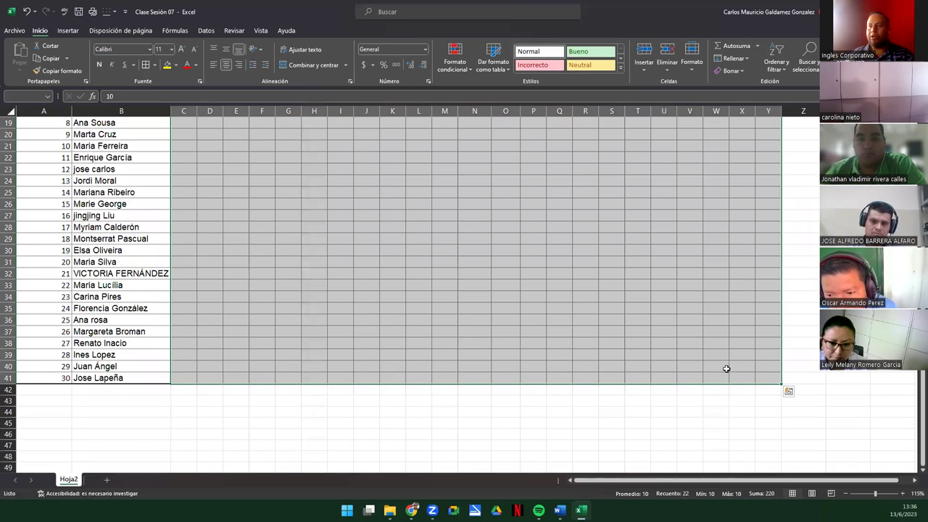
pyautogui.click(426, 50)
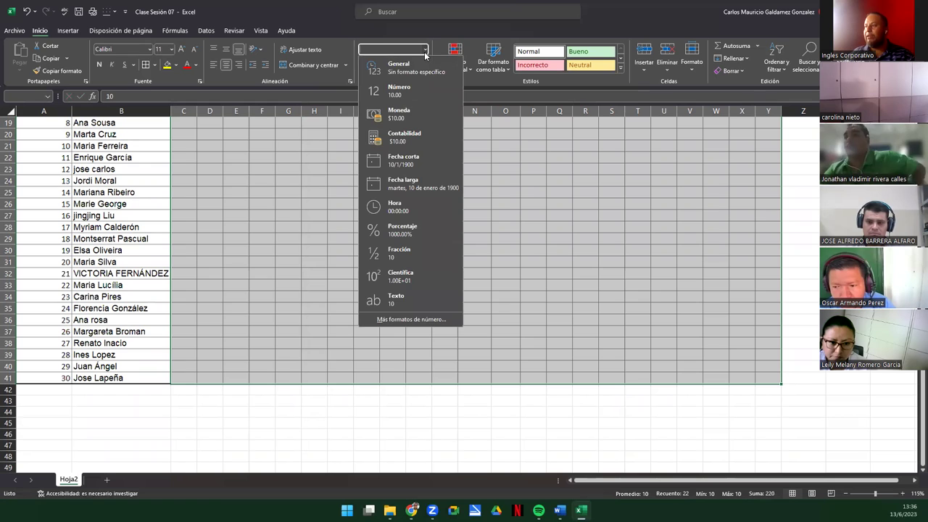
pyautogui.click(404, 97)
pyautogui.scroll(6, 580, 312)
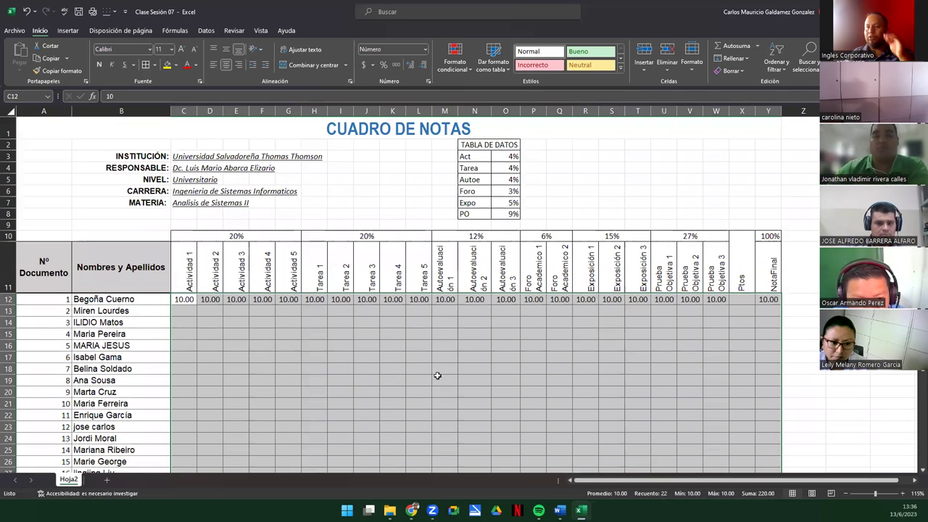
pyautogui.click(423, 65)
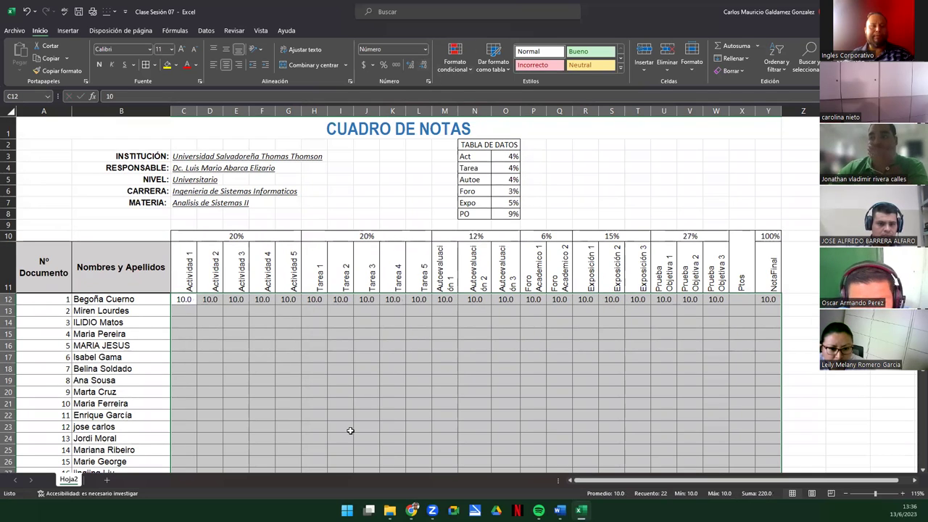
pyautogui.click(684, 322)
pyautogui.moveTo(714, 299); pyautogui.dragTo(186, 300)
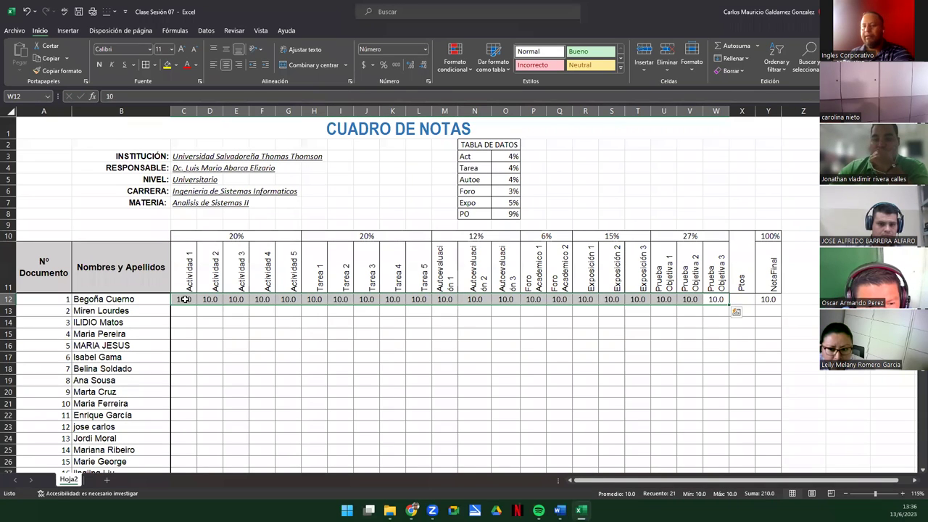
# Clear the sample grades in C12:W12 and reselect the Ptos cell X12
pyautogui.press('Delete')
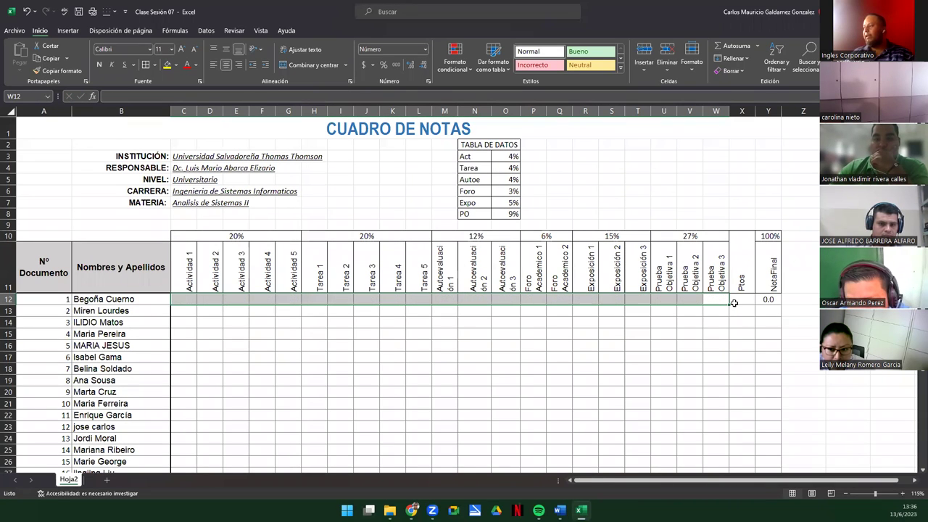
pyautogui.click(735, 304)
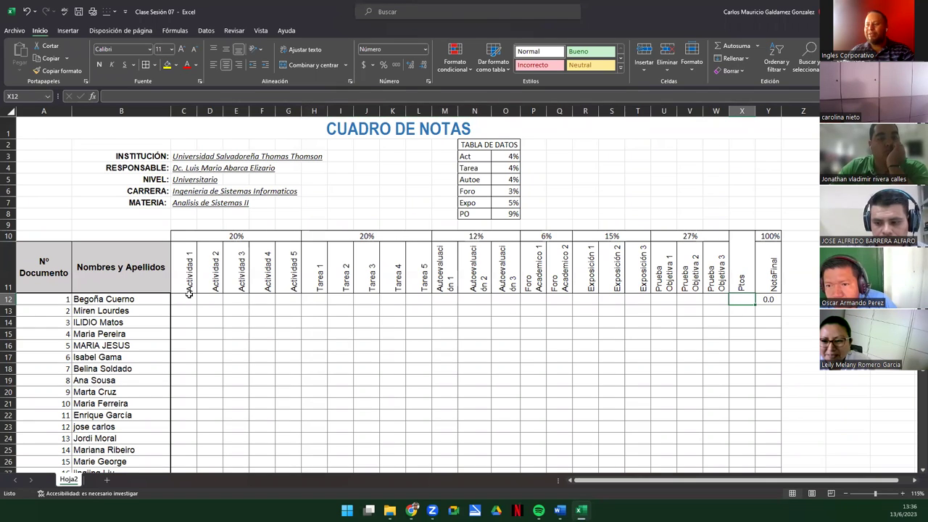
pyautogui.moveTo(188, 299); pyautogui.dragTo(716, 299)
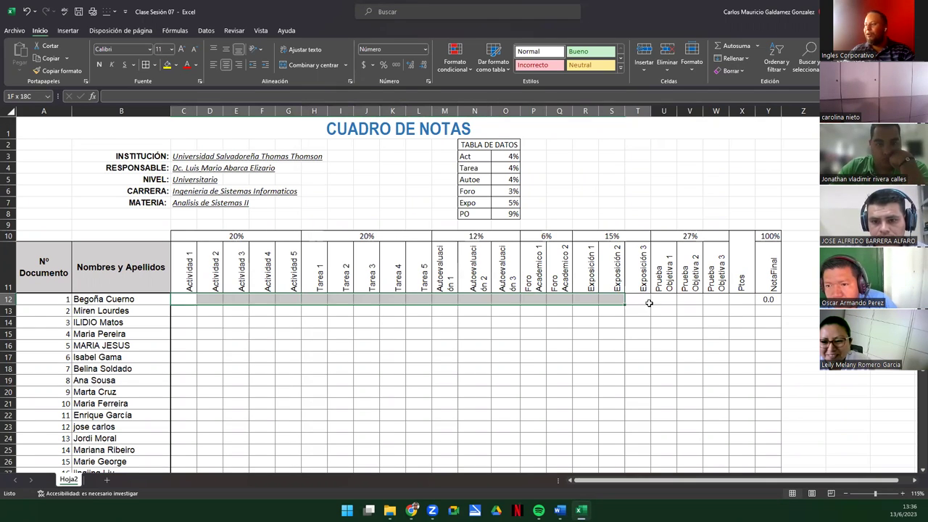
pyautogui.click(748, 299)
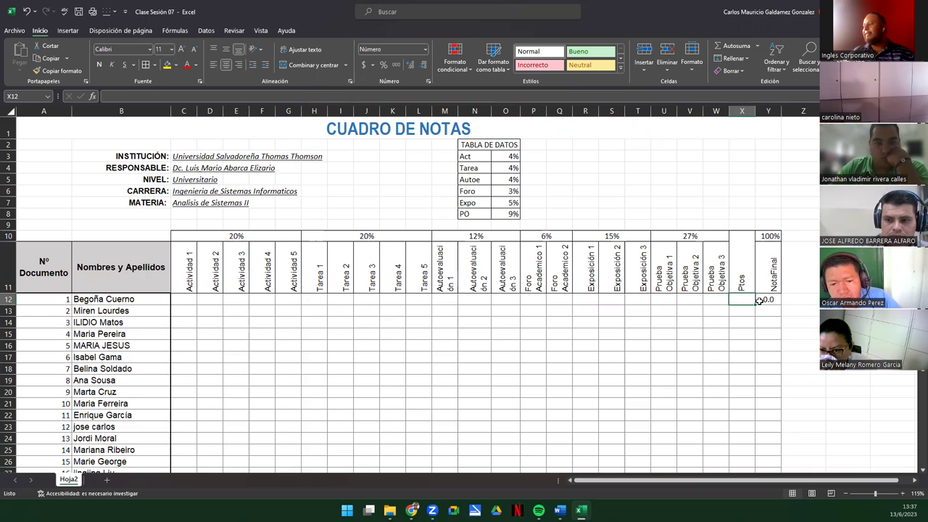
# Open Y12's formula and highlight the Actividad, Tarea, Autoevaluación and Foro groups in turn
pyautogui.doubleClick(762, 300)
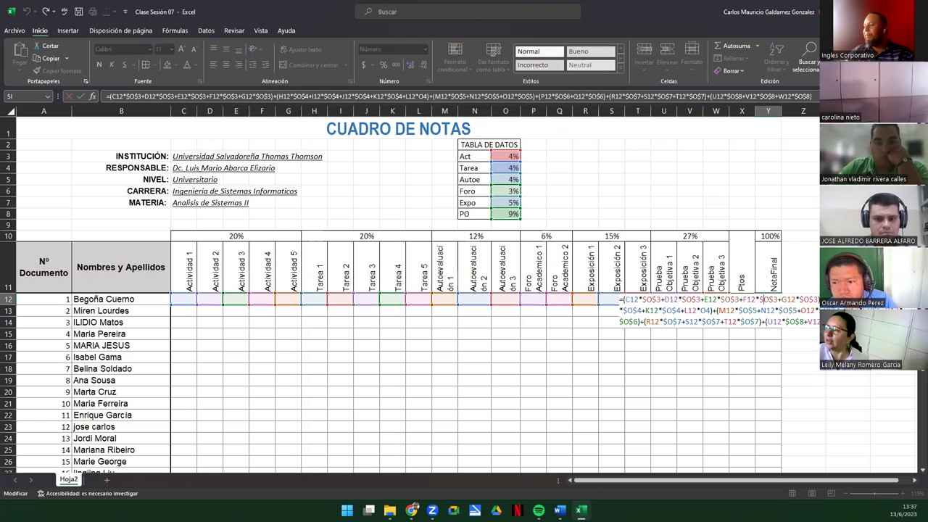
pyautogui.moveTo(807, 299); pyautogui.dragTo(623, 299)
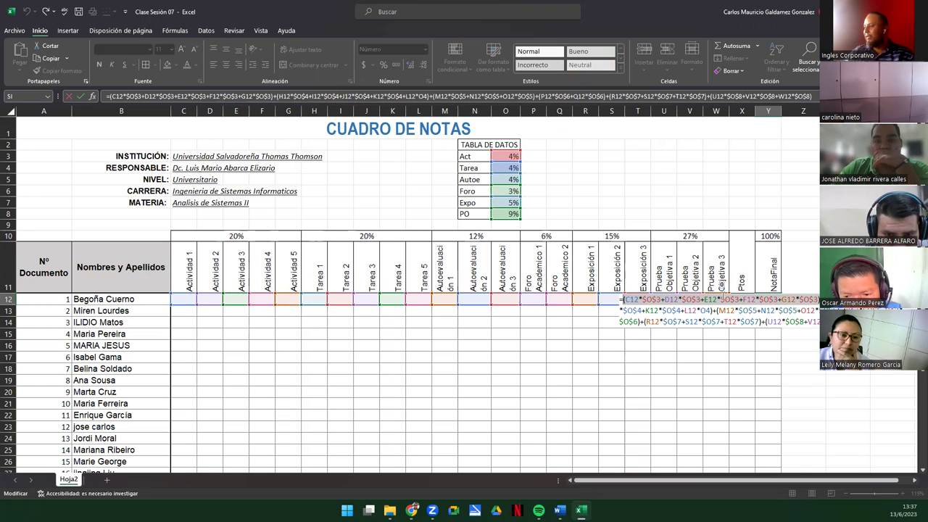
pyautogui.moveTo(621, 310); pyautogui.dragTo(714, 311)
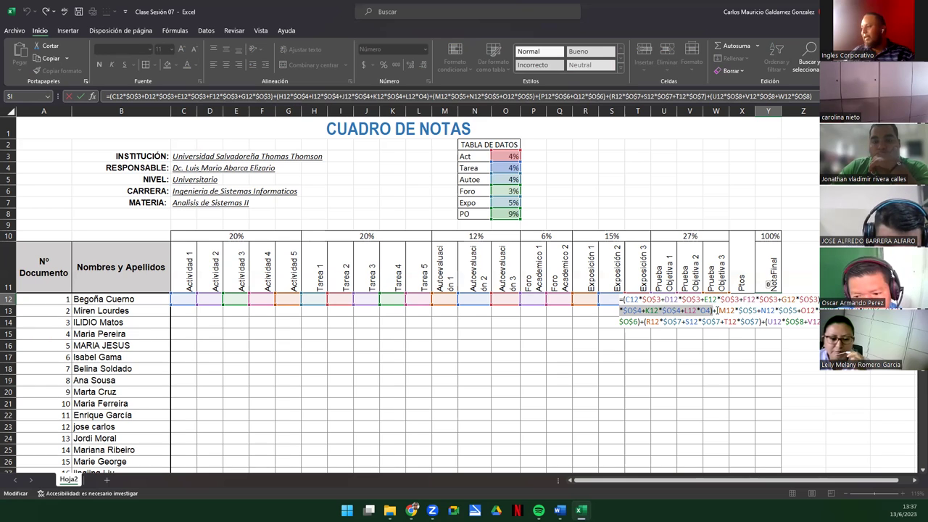
pyautogui.moveTo(717, 310); pyautogui.dragTo(816, 310)
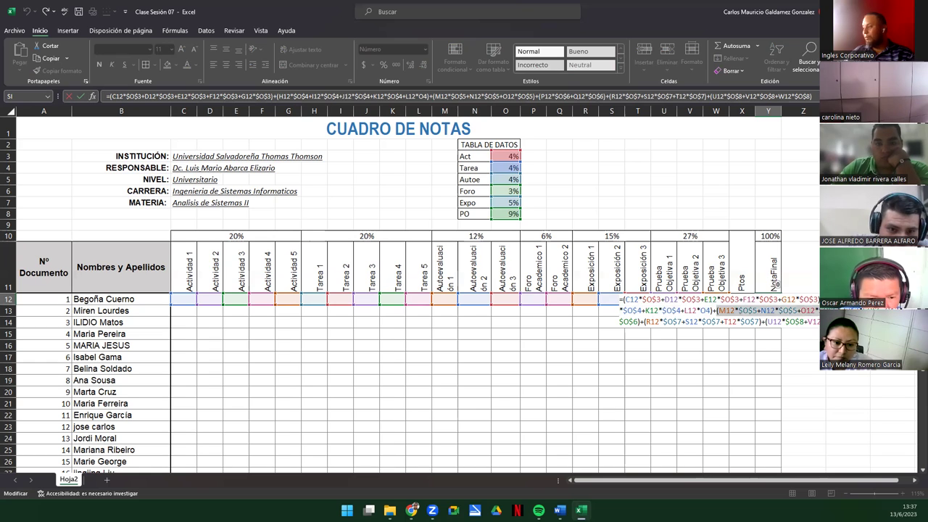
pyautogui.moveTo(619, 321); pyautogui.dragTo(765, 321)
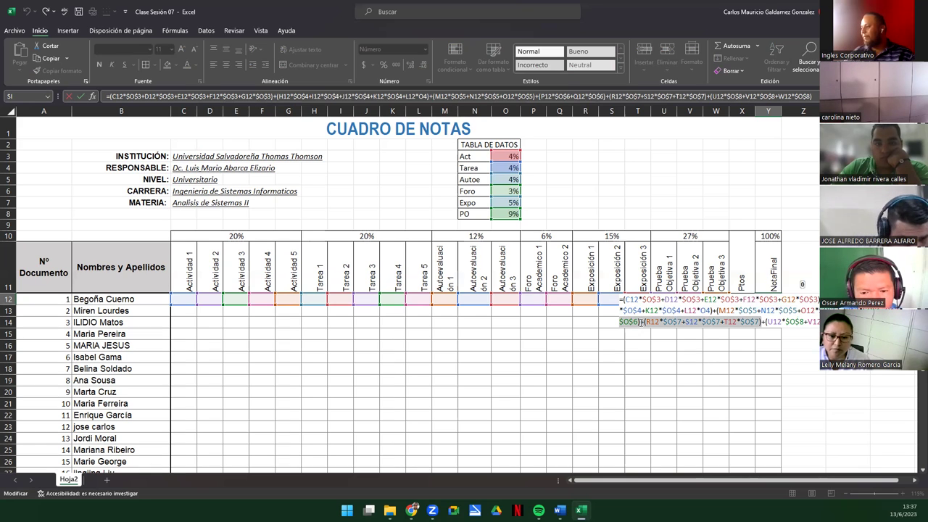
pyautogui.moveTo(763, 321); pyautogui.dragTo(643, 338)
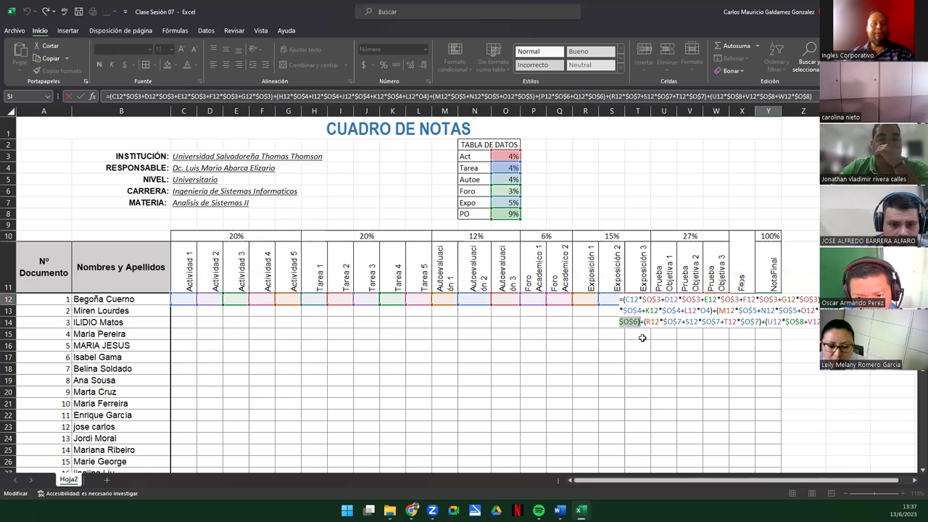
# Highlight the Exposición and Prueba Objetiva groups of Y12's formula, then confirm it unchanged
pyautogui.moveTo(644, 321); pyautogui.dragTo(768, 322)
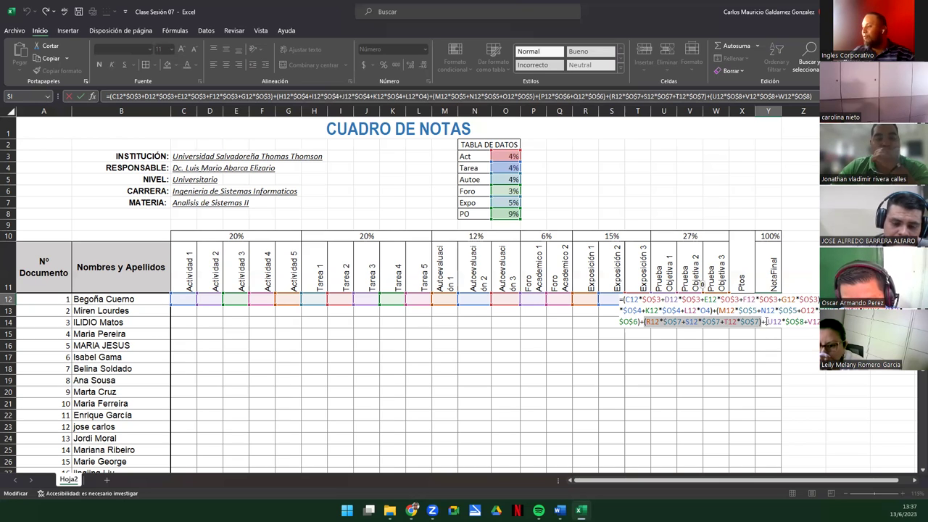
pyautogui.moveTo(767, 322); pyautogui.dragTo(823, 322)
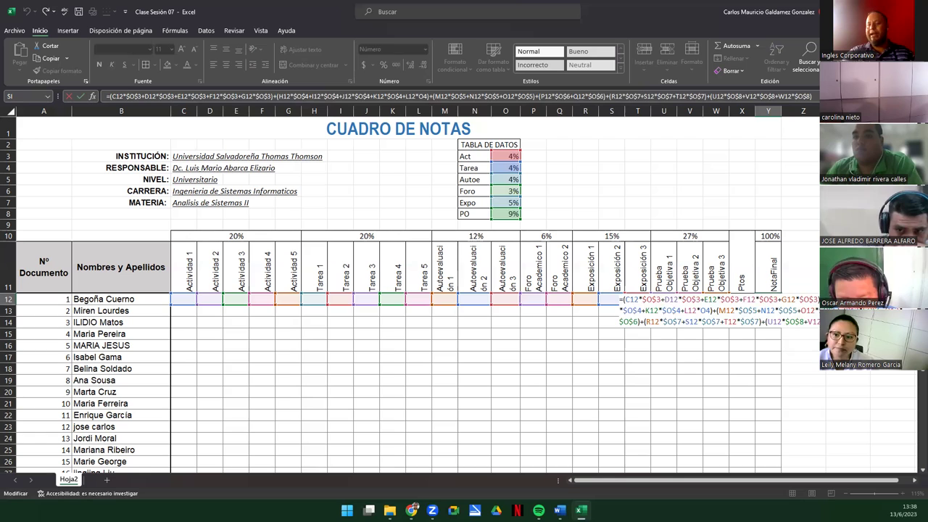
pyautogui.press('Return')
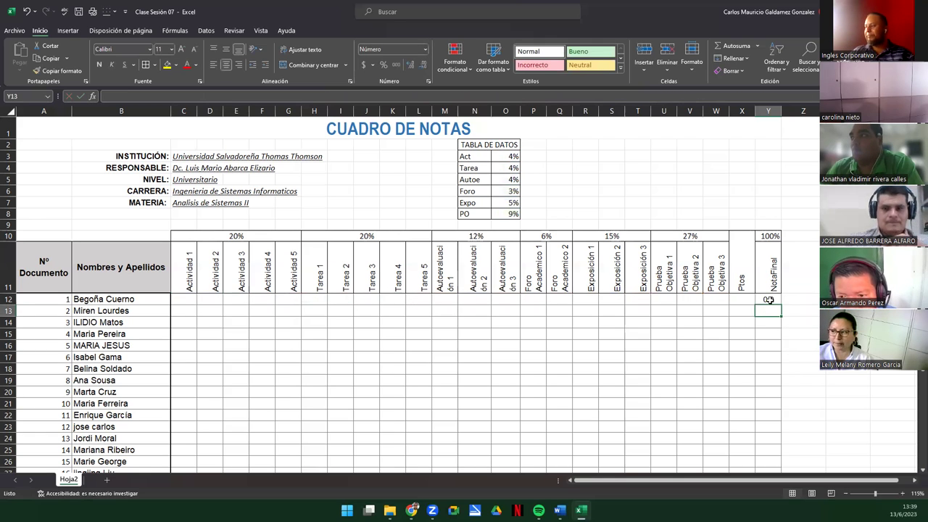
# Clear all conditional formatting with Borrar reglas de toda la hoja
pyautogui.click(767, 300)
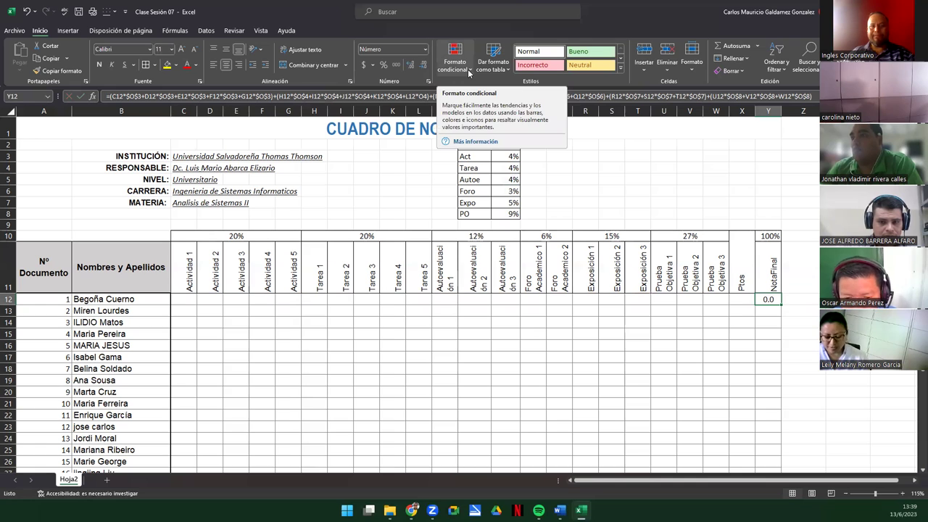
pyautogui.click(468, 71)
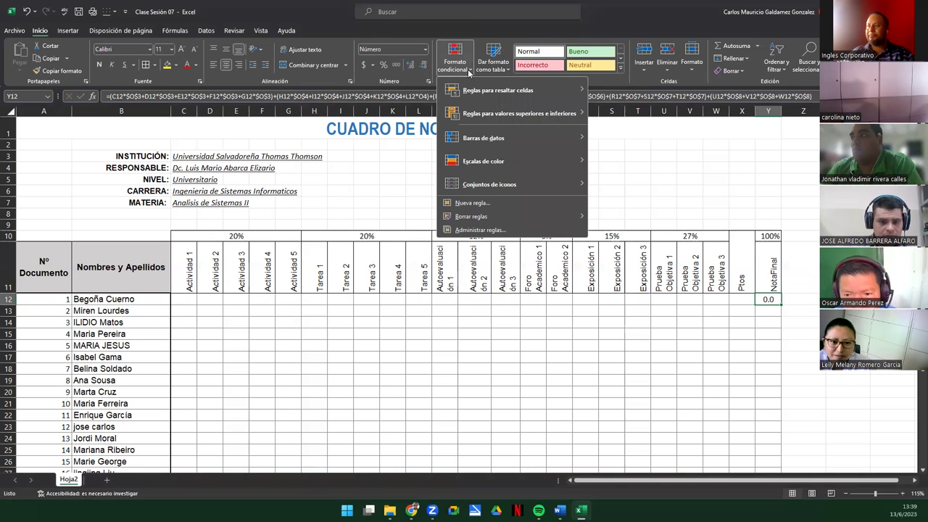
pyautogui.moveTo(489, 221)
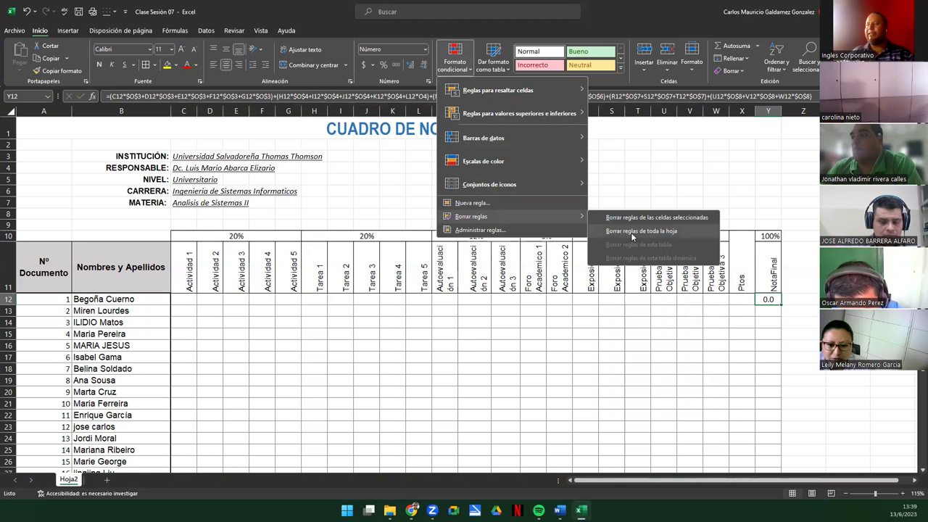
pyautogui.click(630, 232)
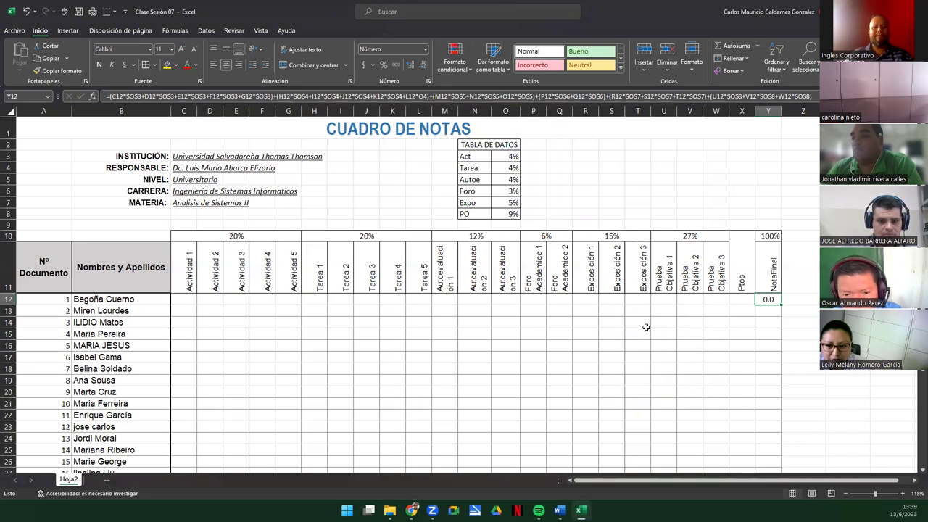
pyautogui.click(606, 351)
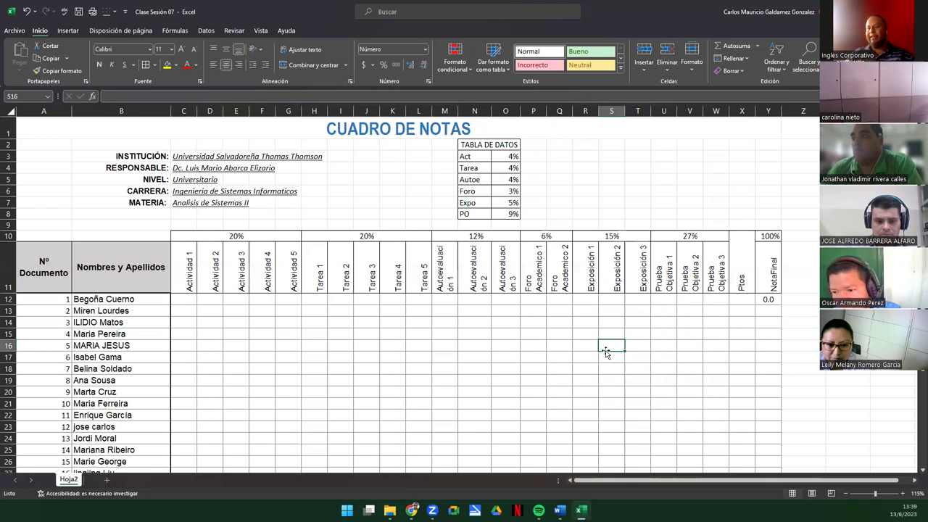
pyautogui.press('super')
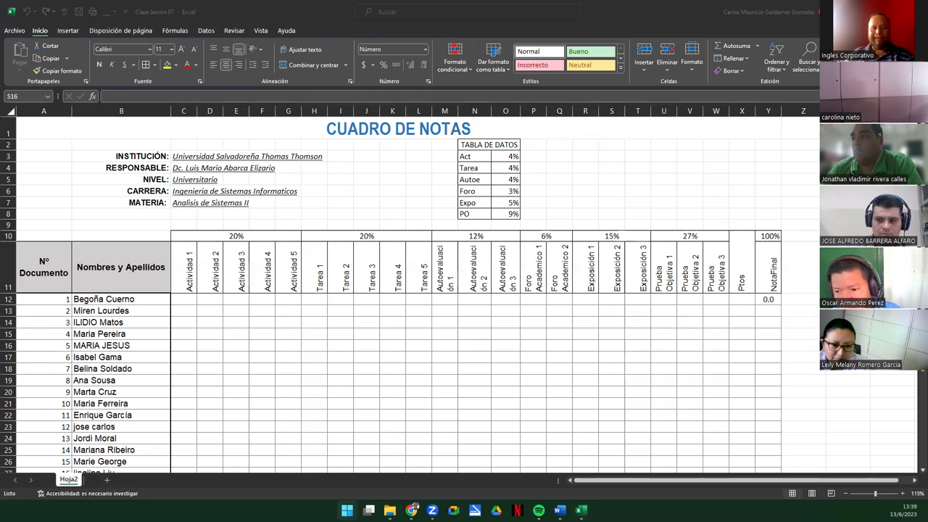
pyautogui.press('Escape')
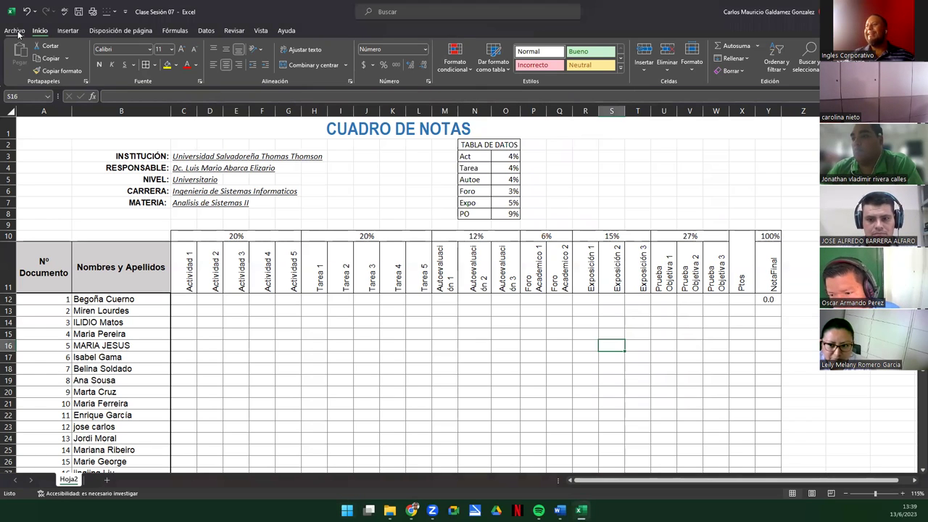
# Open the recent attendance list workbook and toggle E15 to absent and back to present
pyautogui.click(17, 32)
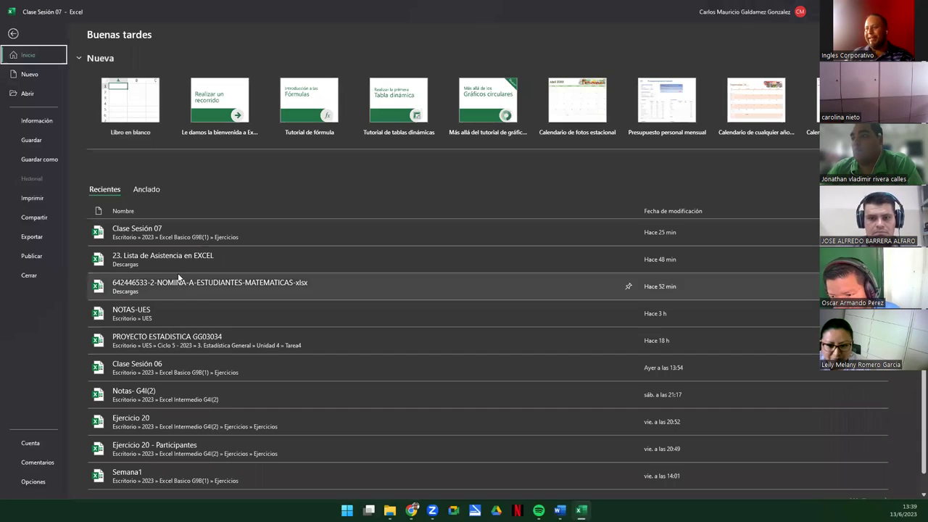
pyautogui.click(188, 266)
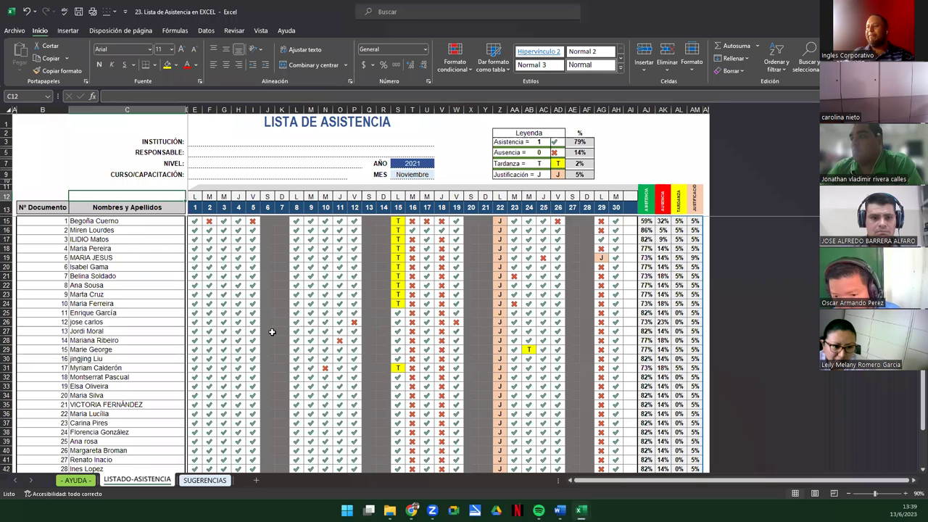
pyautogui.click(194, 221)
pyautogui.click(207, 222)
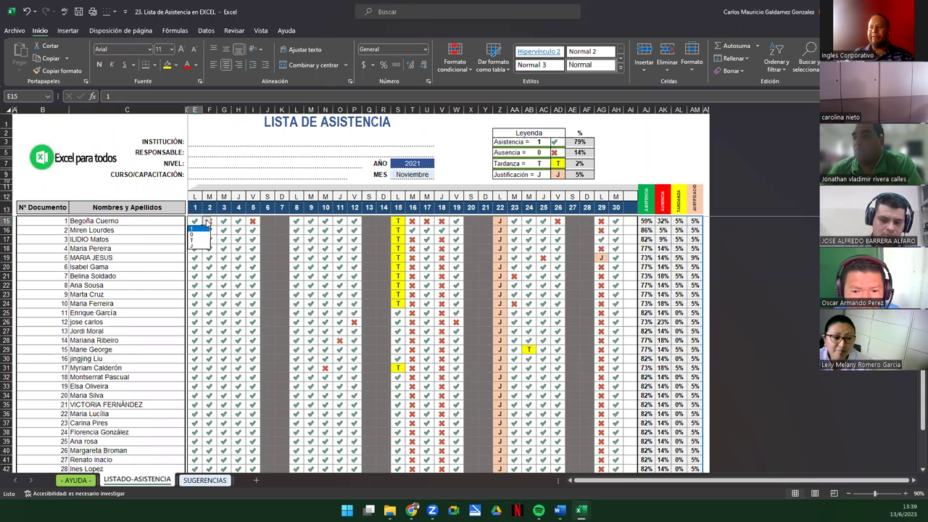
pyautogui.click(194, 235)
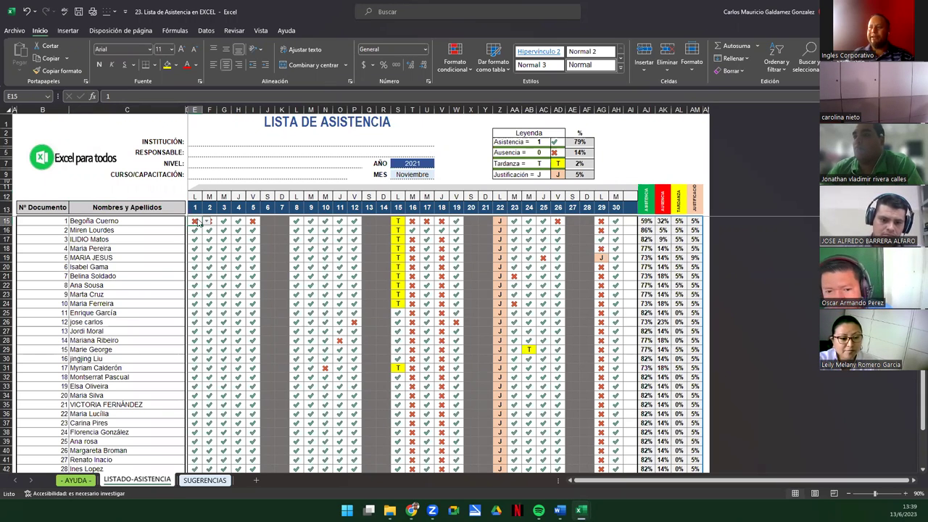
pyautogui.click(208, 221)
pyautogui.click(204, 229)
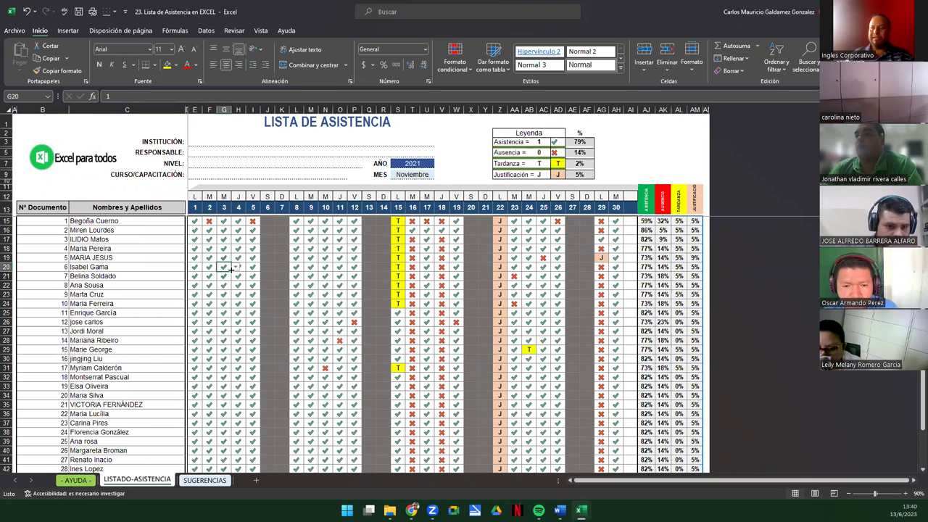
# Review AJ15's percentage formula and the ASISTENCIA–JUSTIFICACIÓN headers, then switch to Clase Sesión 07
pyautogui.click(645, 221)
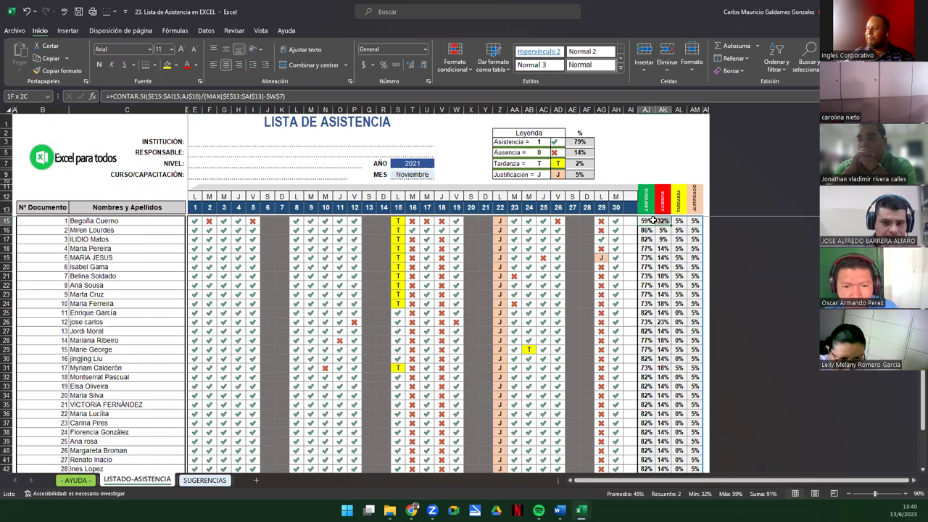
pyautogui.click(646, 204)
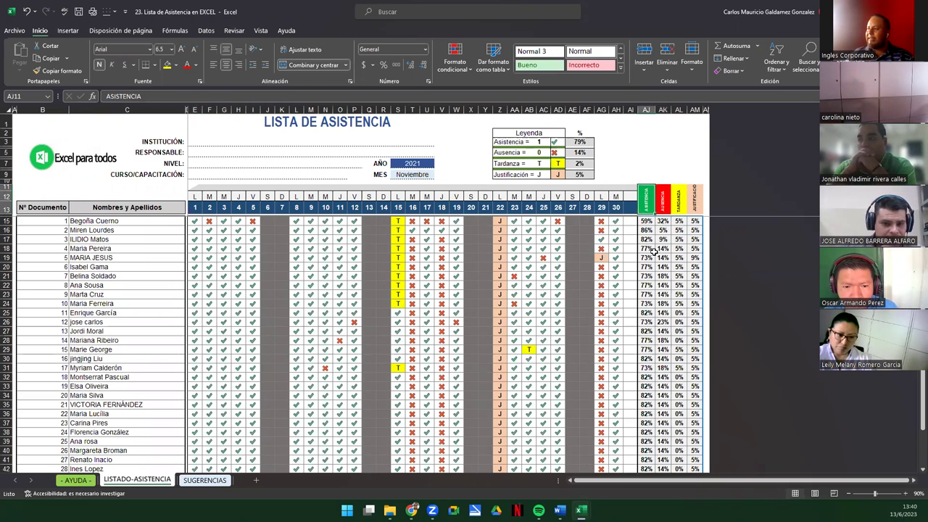
pyautogui.click(663, 200)
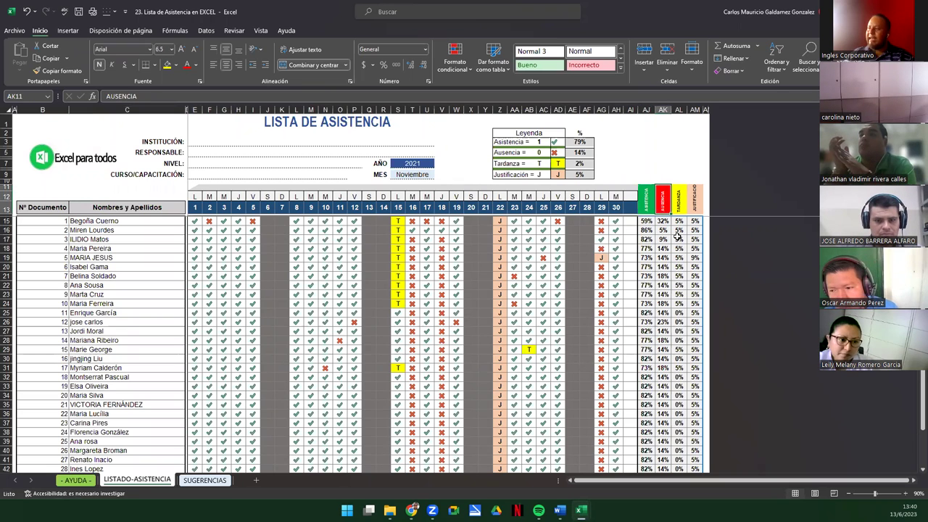
pyautogui.click(679, 206)
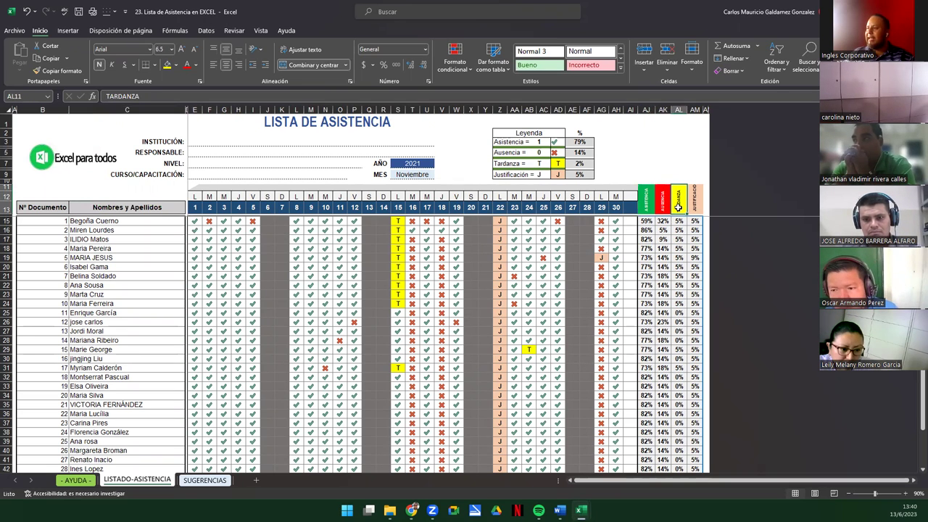
pyautogui.click(698, 209)
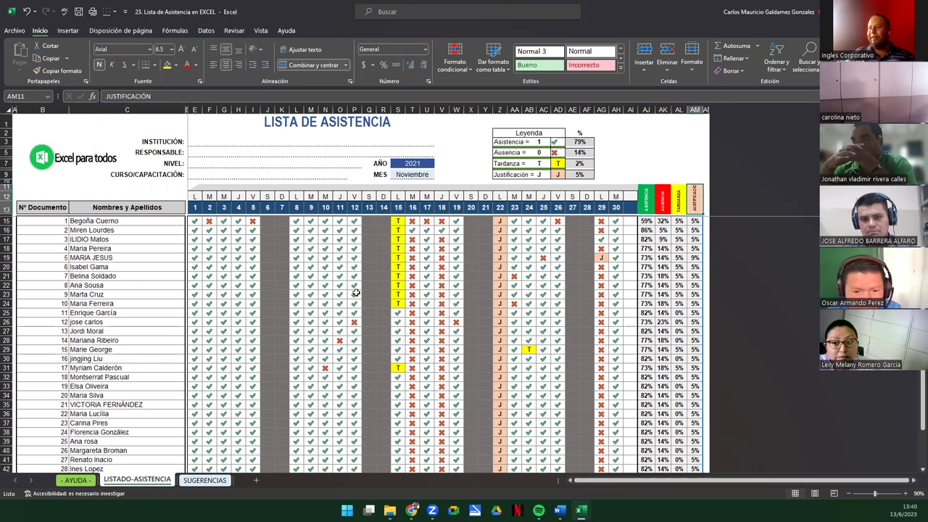
pyautogui.scroll(-3, 275, 300)
pyautogui.scroll(-3, 317, 306)
pyautogui.scroll(4, 317, 306)
pyautogui.scroll(2, 387, 314)
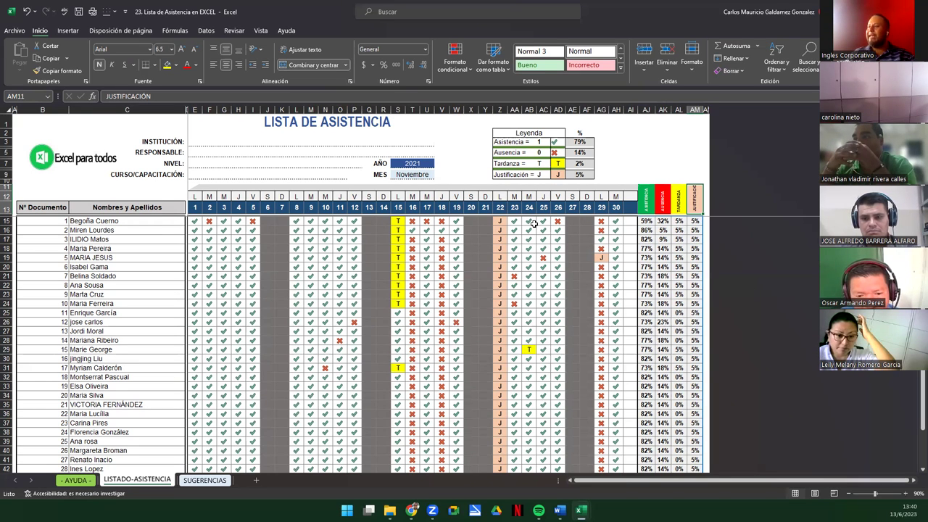
pyautogui.click(43, 207)
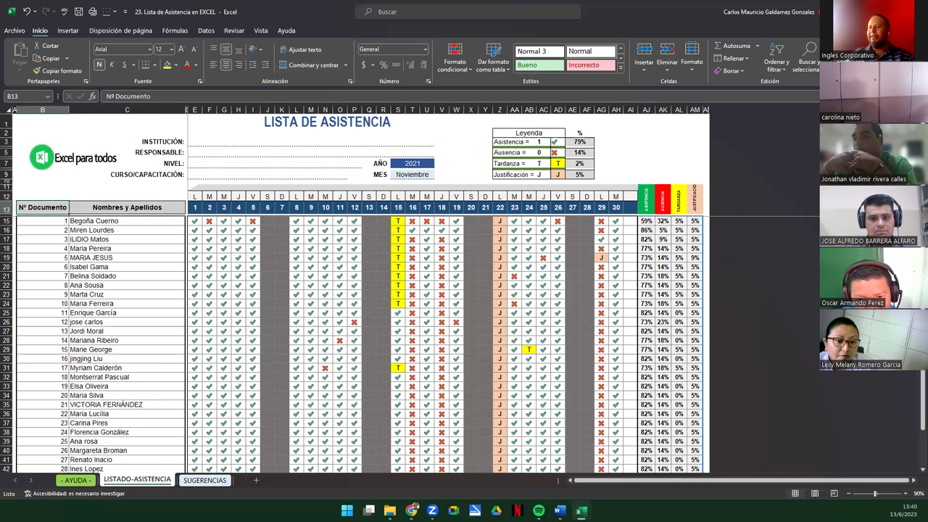
pyautogui.hotkey('alt', 'Tab')
pyautogui.keyDown('ctrl'); pyautogui.scroll(-1, 260, 323); pyautogui.keyUp('ctrl')
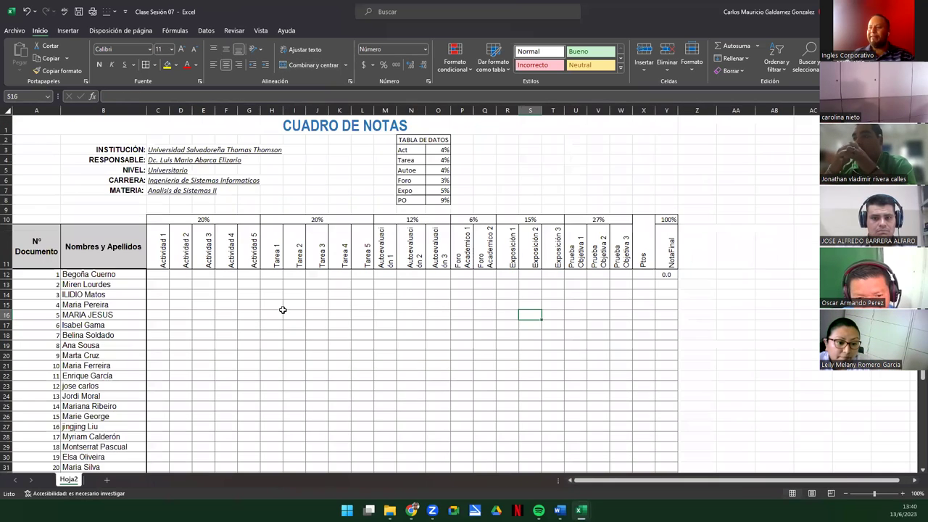
pyautogui.keyDown('ctrl'); pyautogui.scroll(-1, 282, 310); pyautogui.keyUp('ctrl')
pyautogui.click(280, 313)
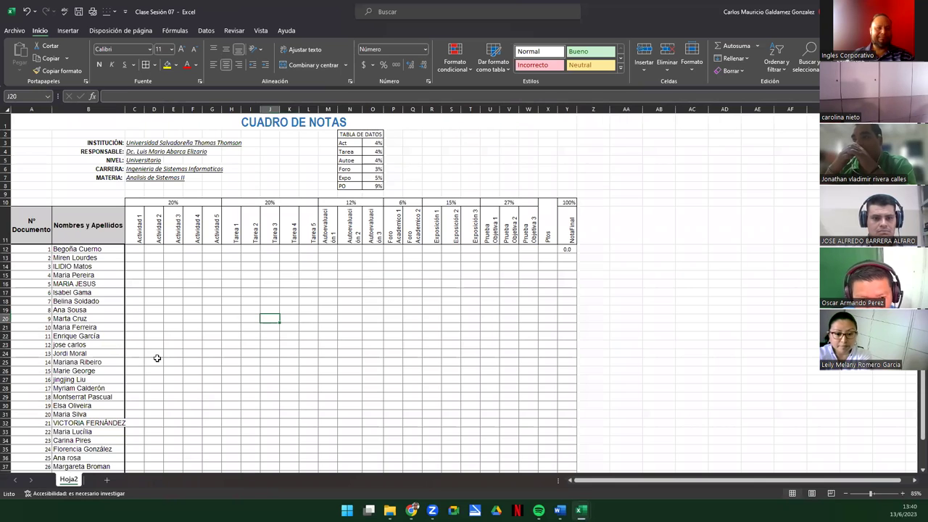
pyautogui.keyDown('ctrl'); pyautogui.scroll(1, 157, 358); pyautogui.keyUp('ctrl')
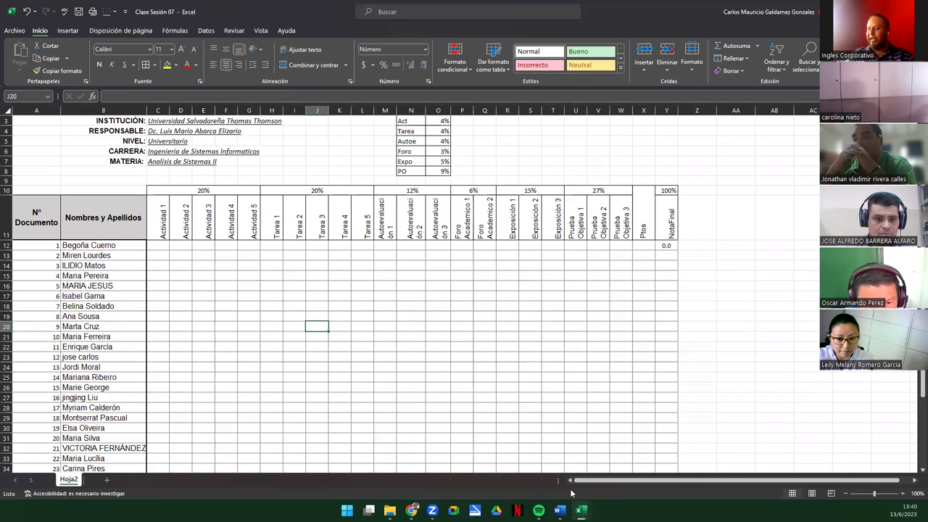
pyautogui.click(242, 287)
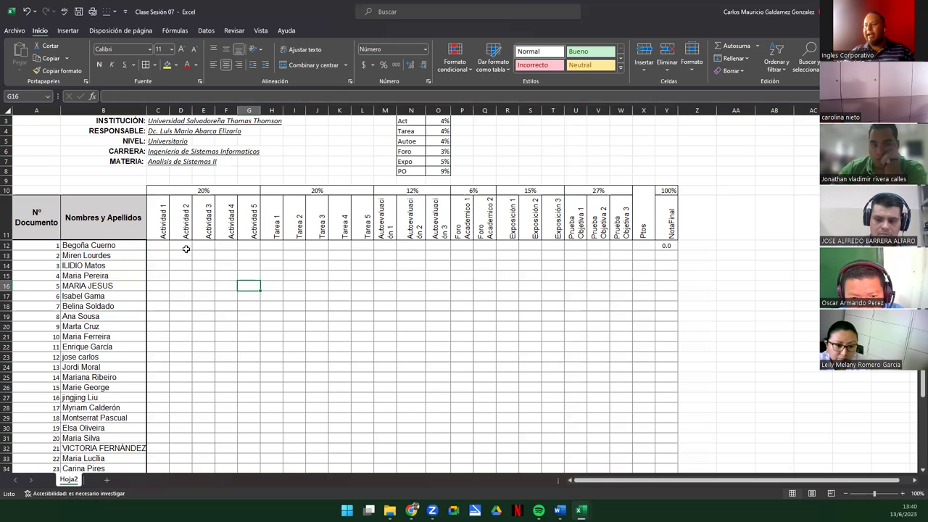
# Fill the NotaFinal formula down column Y and make Y19's O11 reference absolute
pyautogui.click(158, 246)
pyautogui.click(666, 246)
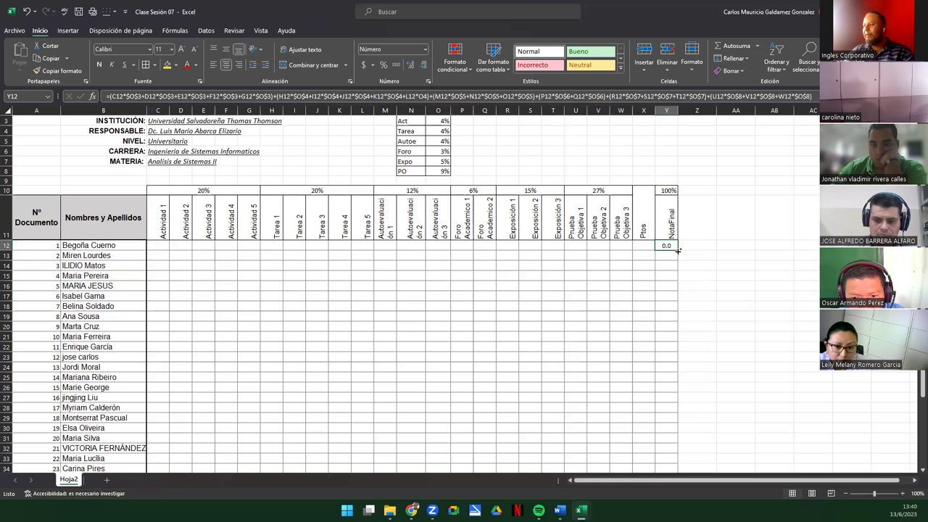
pyautogui.doubleClick(677, 251)
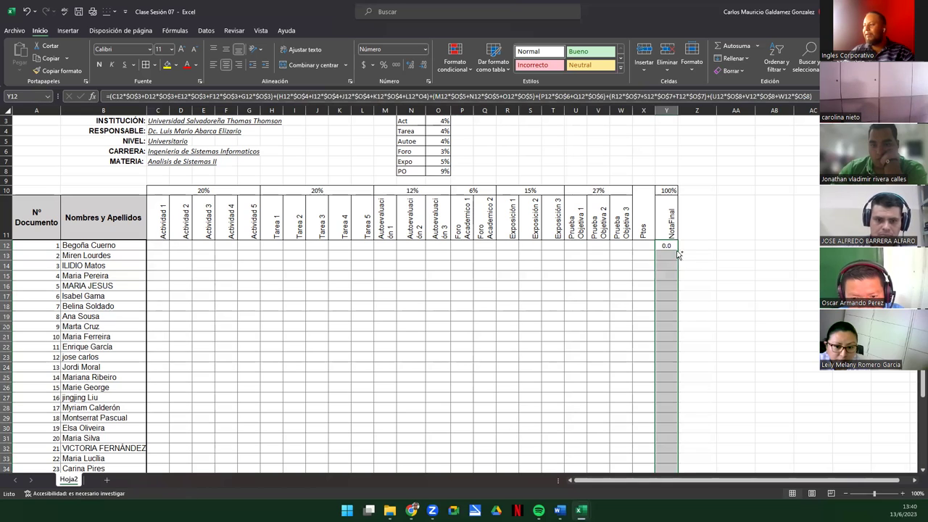
pyautogui.doubleClick(666, 317)
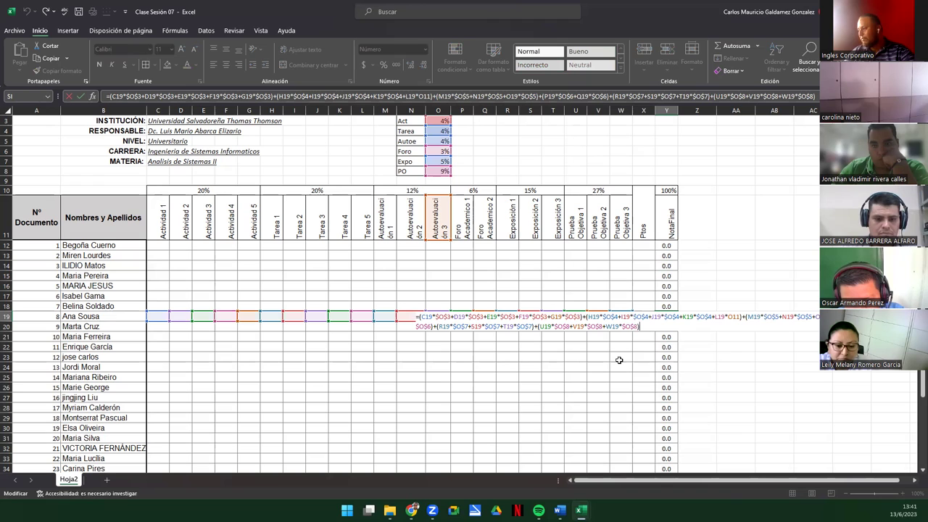
pyautogui.click(734, 317)
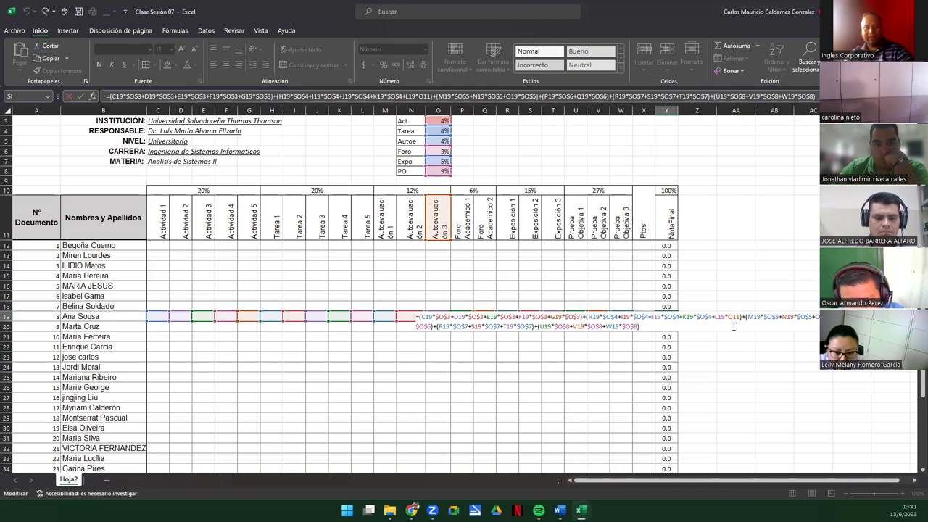
pyautogui.press('F4')
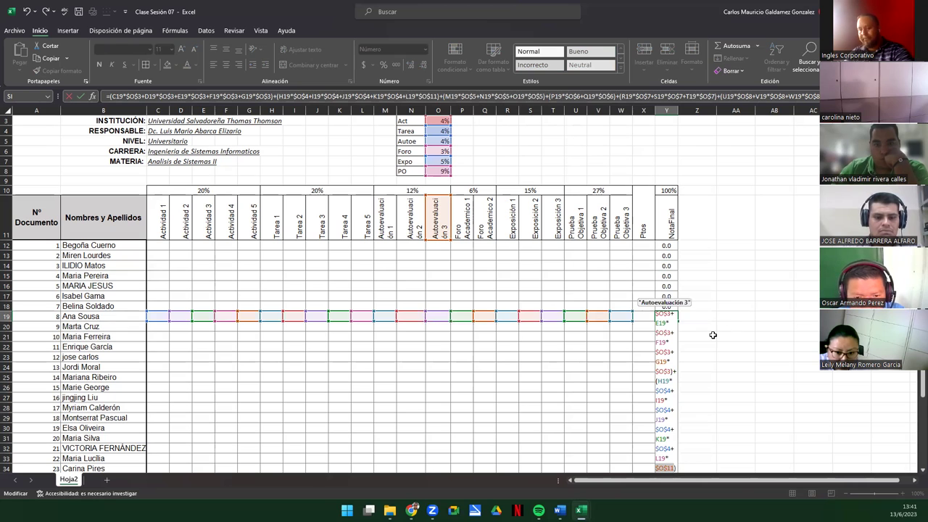
pyautogui.press('Return')
pyautogui.click(674, 310)
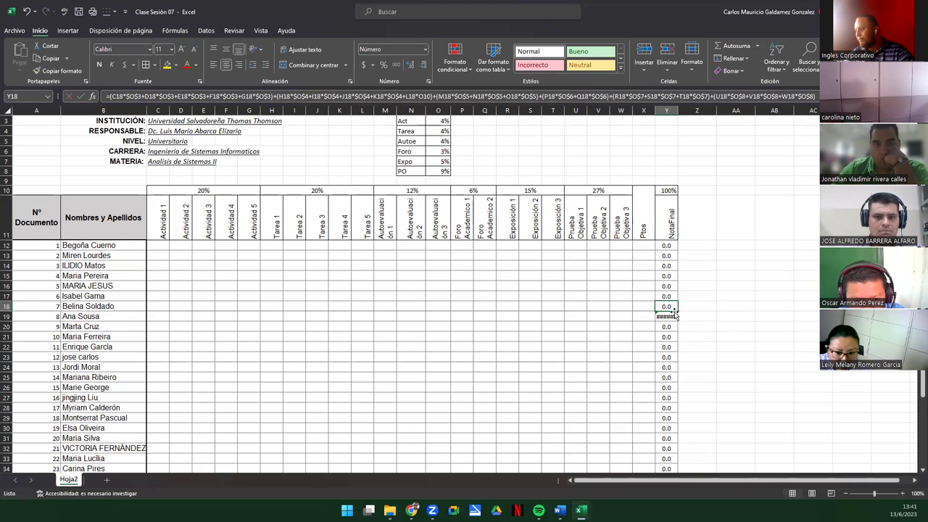
# Make the O4 weight reference after L12 in Y12's formula absolute as $O$4
pyautogui.doubleClick(658, 246)
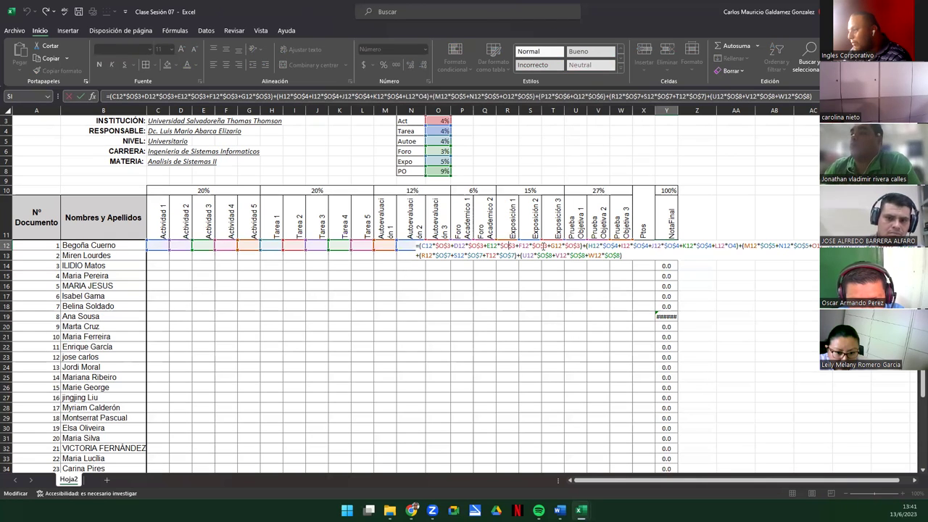
pyautogui.doubleClick(573, 246)
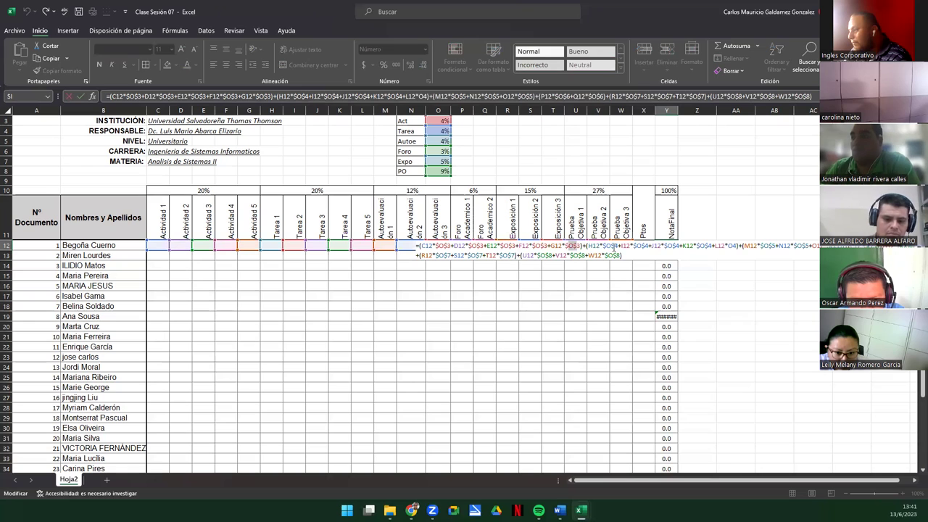
pyautogui.doubleClick(672, 247)
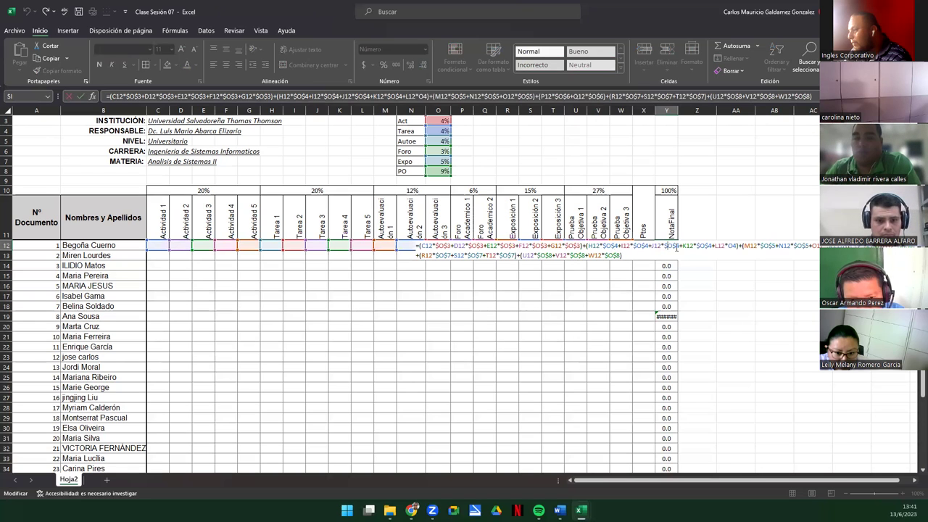
pyautogui.doubleClick(733, 245)
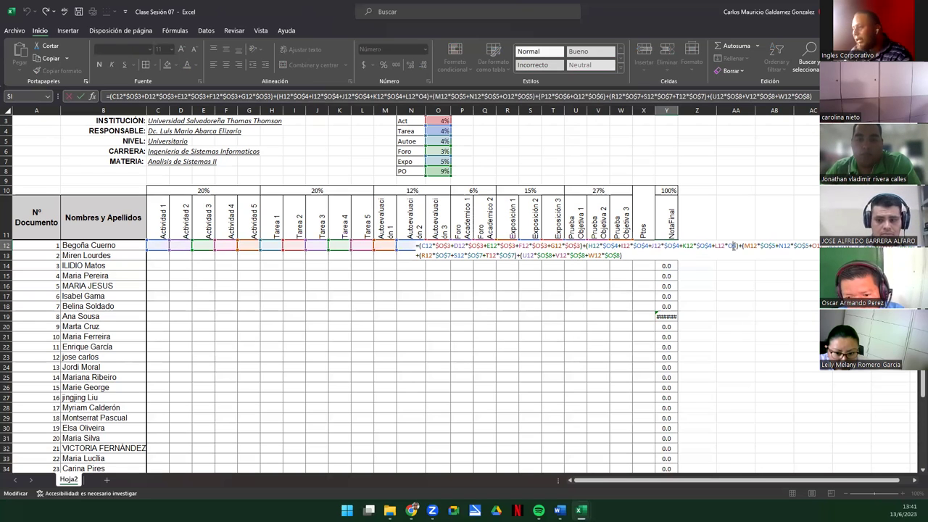
pyautogui.press('F4')
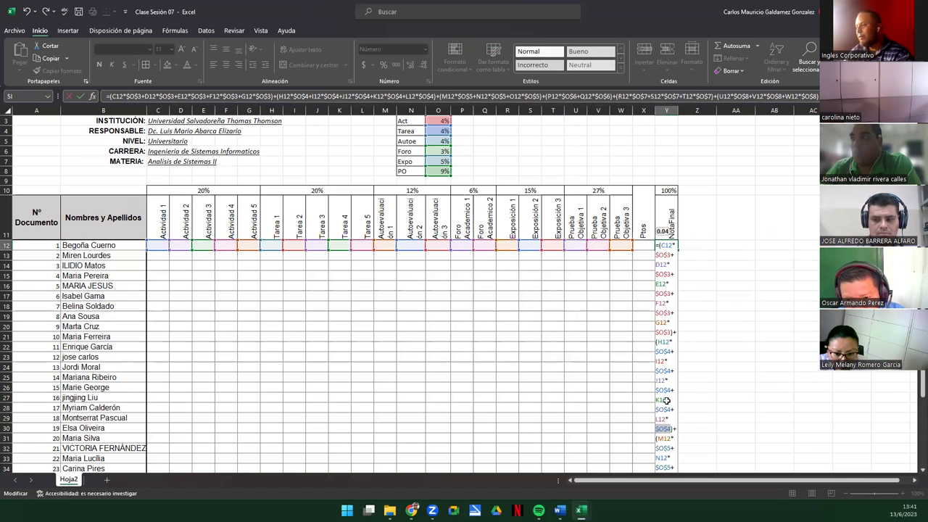
pyautogui.press('Return')
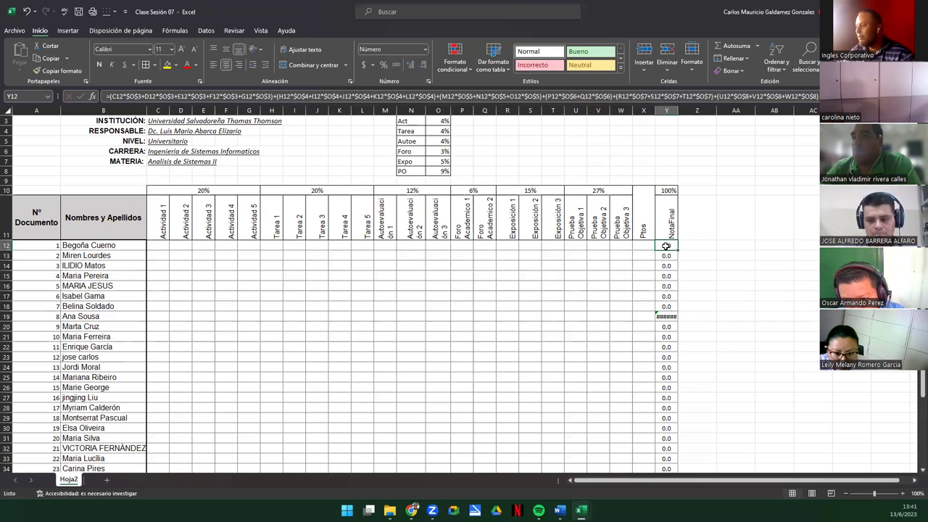
pyautogui.doubleClick(666, 247)
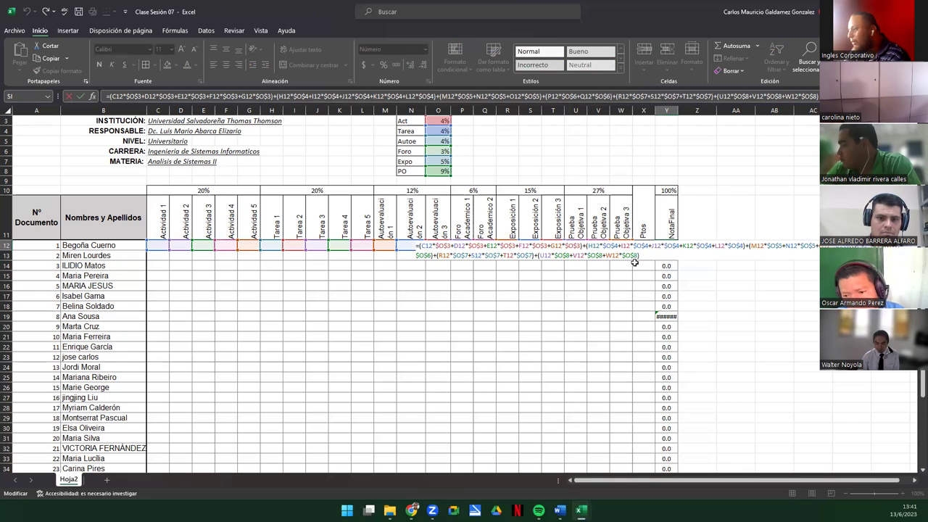
# Commit Y12's corrected formula and fill it down column Y, giving 0.0 for every student
pyautogui.hotkey('ctrl', 'Return')
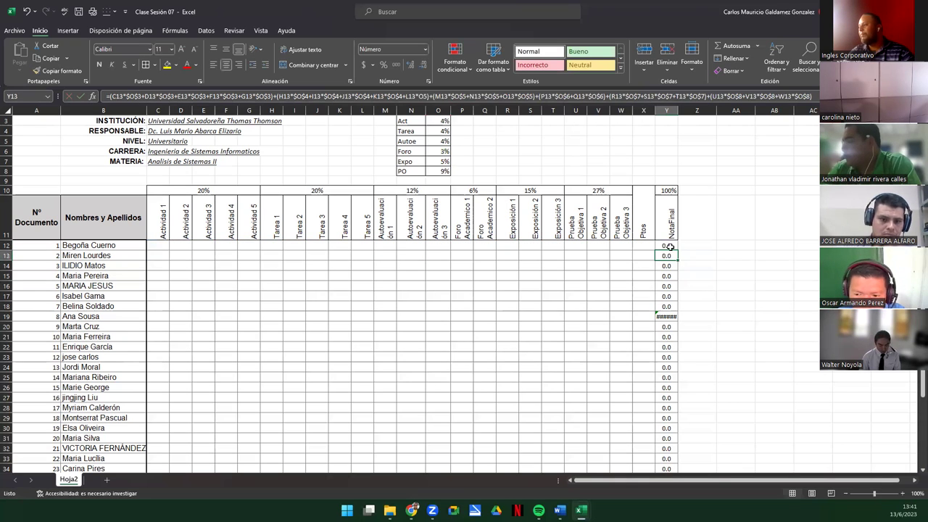
pyautogui.doubleClick(679, 249)
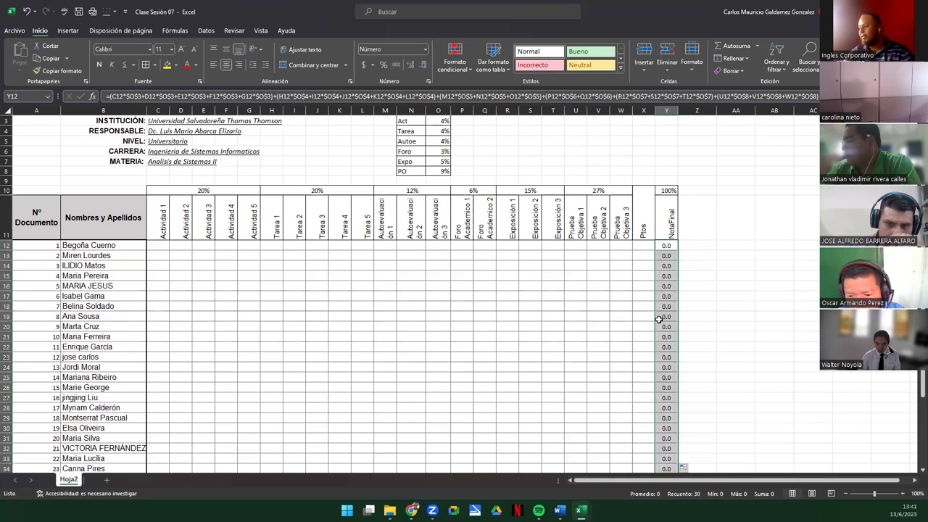
pyautogui.scroll(-5, 658, 327)
pyautogui.scroll(3, 657, 328)
pyautogui.scroll(2, 658, 328)
pyautogui.click(493, 296)
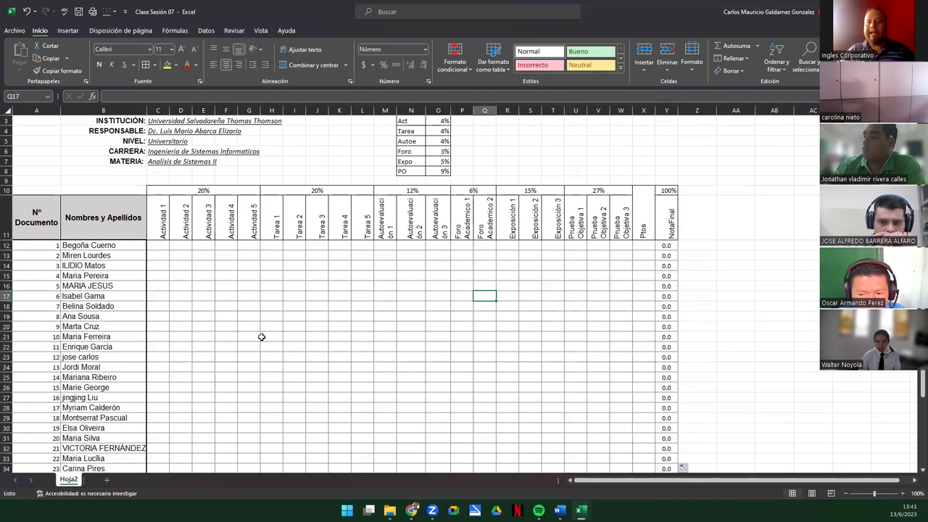
pyautogui.moveTo(159, 245); pyautogui.dragTo(636, 248)
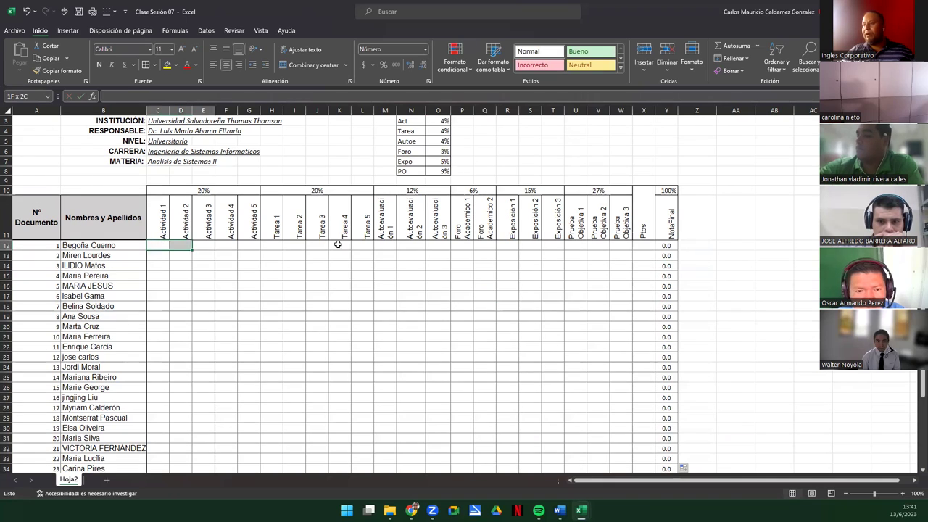
pyautogui.click(667, 246)
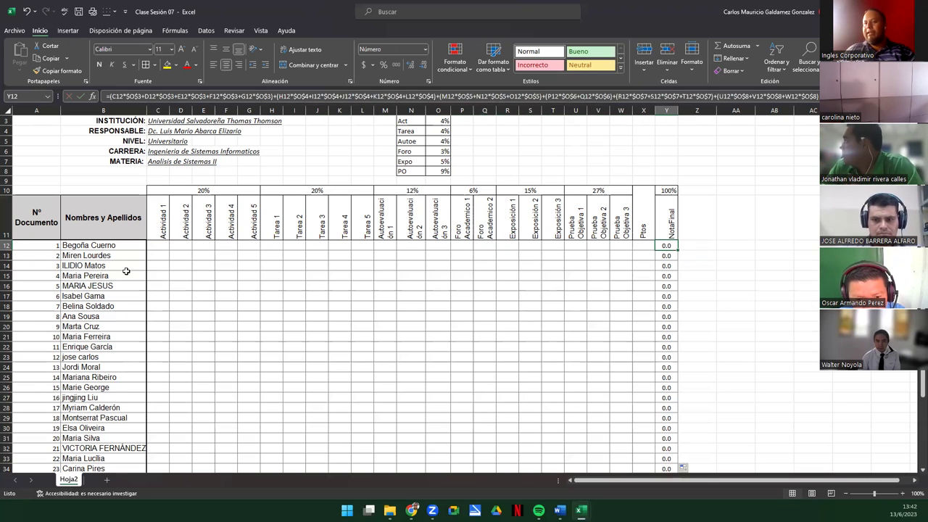
pyautogui.click(163, 251)
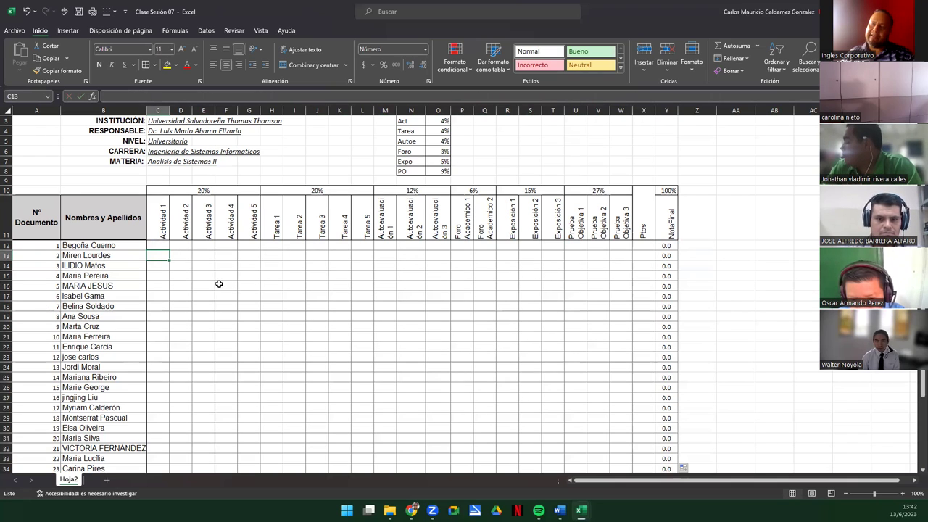
# Shade C13, D13, H13, M13, P13, R13 and U13 yellow, removing the stray row 14 fill
pyautogui.click(180, 256)
pyautogui.keyDown('ctrl'); pyautogui.click(271, 255); pyautogui.keyUp('ctrl')
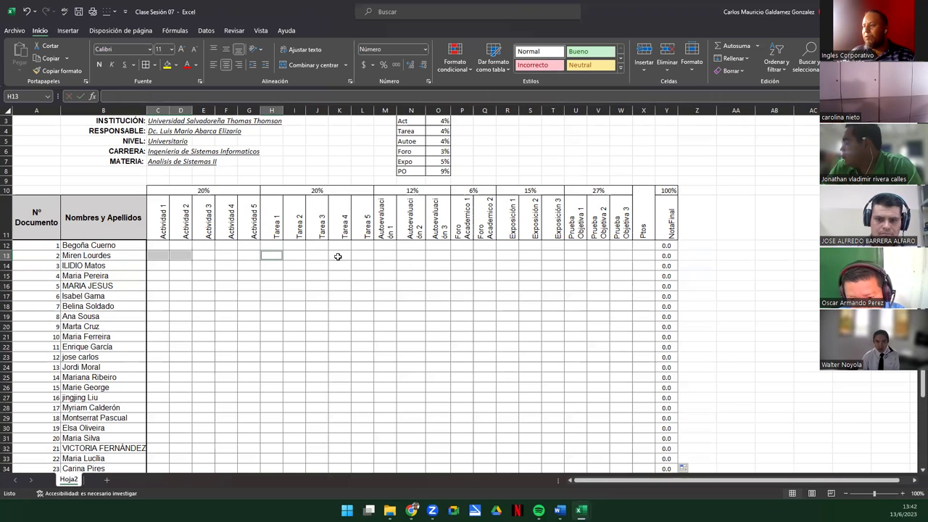
pyautogui.keyDown('ctrl'); pyautogui.click(383, 257); pyautogui.keyUp('ctrl')
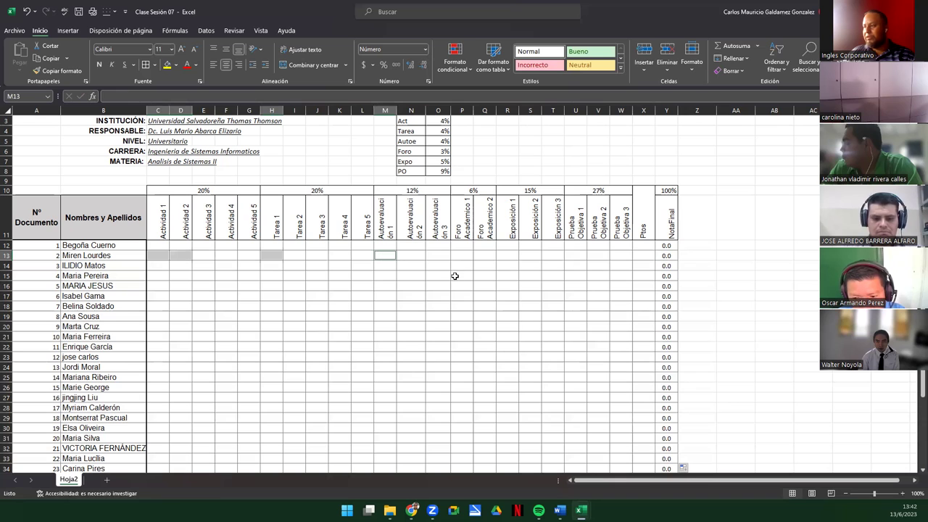
pyautogui.keyDown('ctrl'); pyautogui.click(456, 256); pyautogui.keyUp('ctrl')
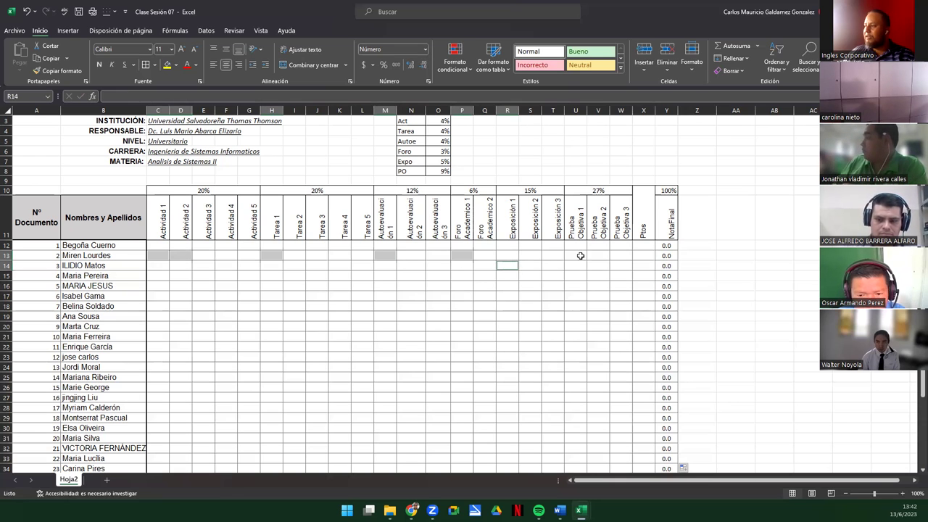
pyautogui.click(507, 256)
pyautogui.click(575, 256)
pyautogui.click(172, 69)
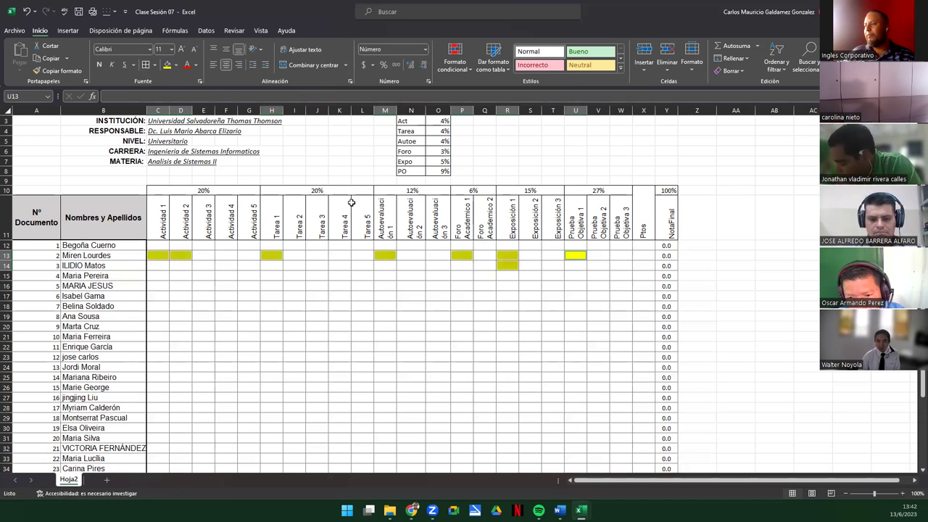
pyautogui.click(537, 266)
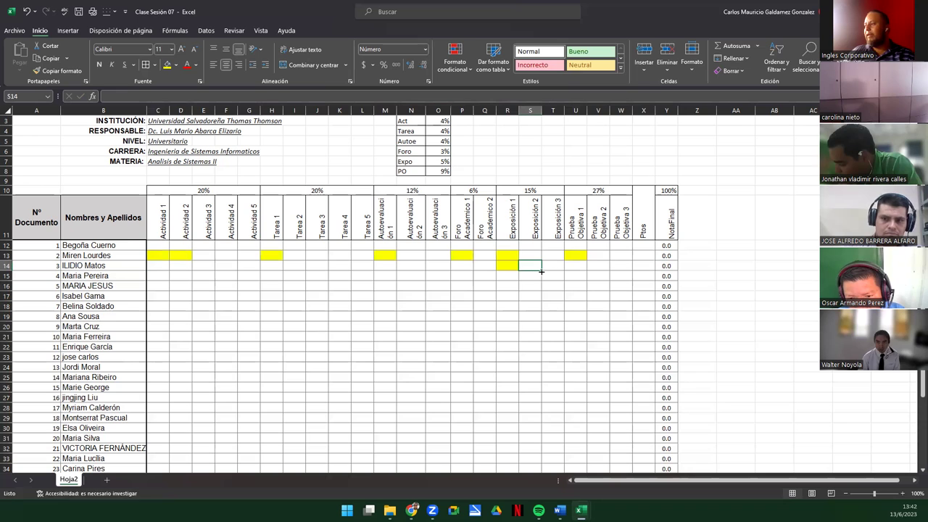
pyautogui.moveTo(541, 272); pyautogui.dragTo(508, 269)
pyautogui.click(154, 264)
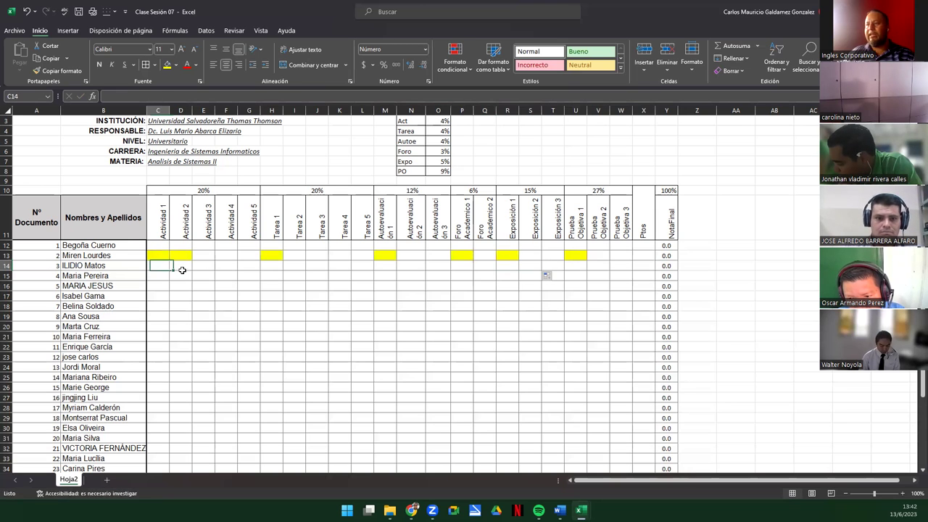
# Enter sample grades 8.8, 9.4, 10, 9.5, 10, 7.8 and 9 in the yellow row 13 cells
pyautogui.click(162, 257)
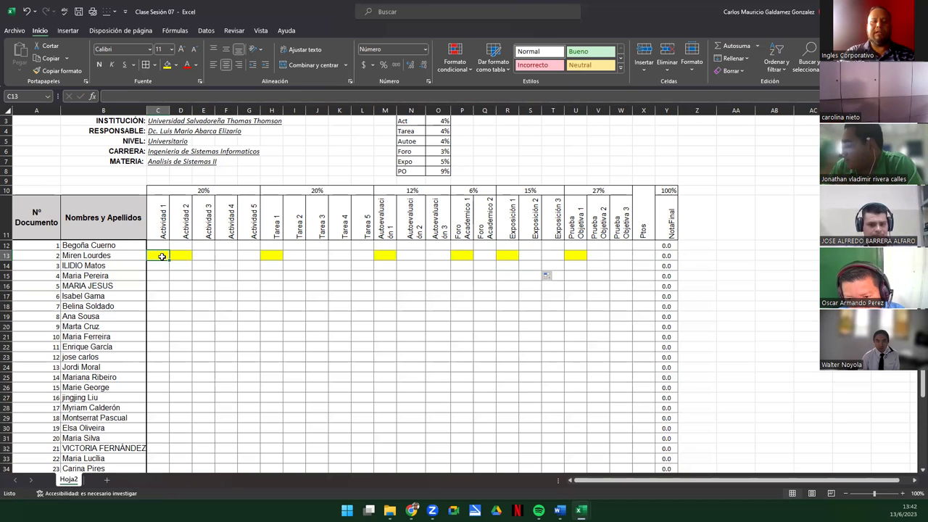
pyautogui.write('8.8')
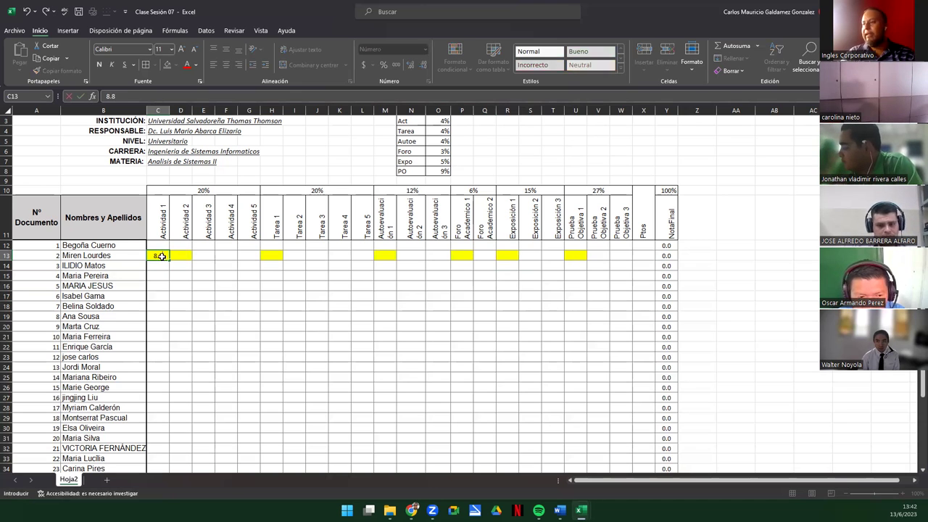
pyautogui.press('Tab')
pyautogui.write('9.')
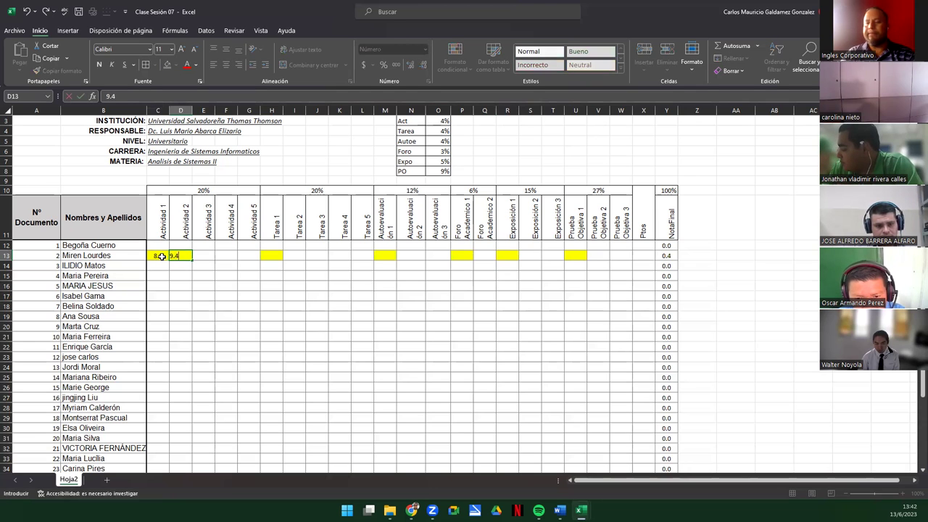
pyautogui.press('Tab')
pyautogui.press('Tab')
pyautogui.press('Tab')
pyautogui.press('Tab')
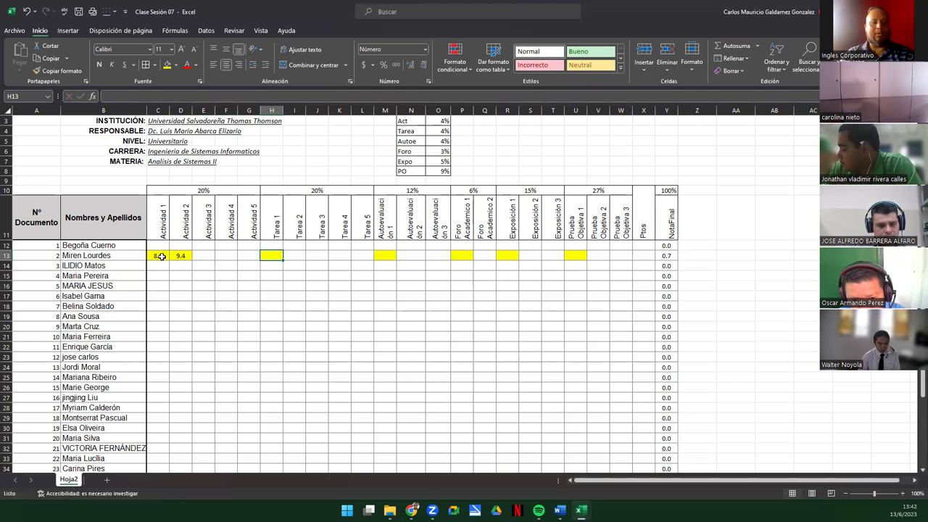
pyautogui.write('10')
pyautogui.press('Tab')
pyautogui.press('Tab')
pyautogui.press('Tab')
pyautogui.press('Tab')
pyautogui.press('Tab')
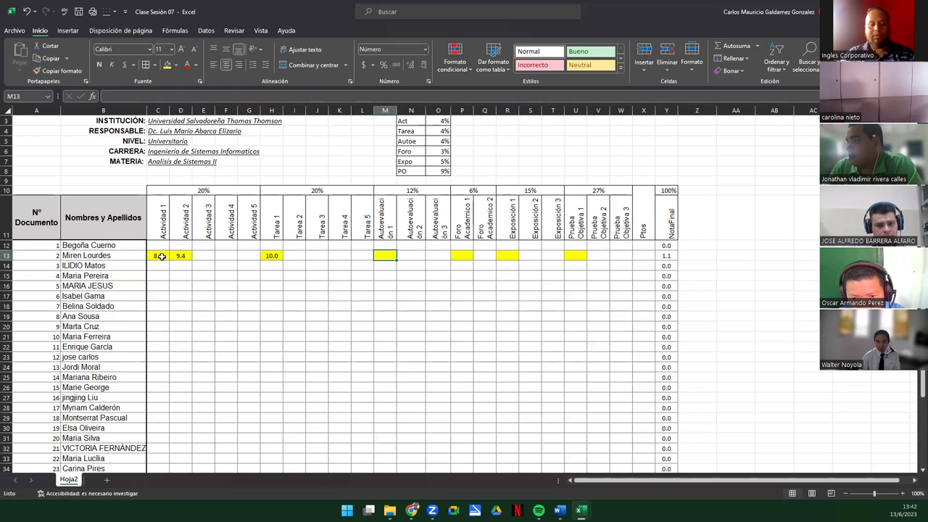
pyautogui.write('9.5')
pyautogui.press('Tab')
pyautogui.press('Tab')
pyautogui.press('Tab')
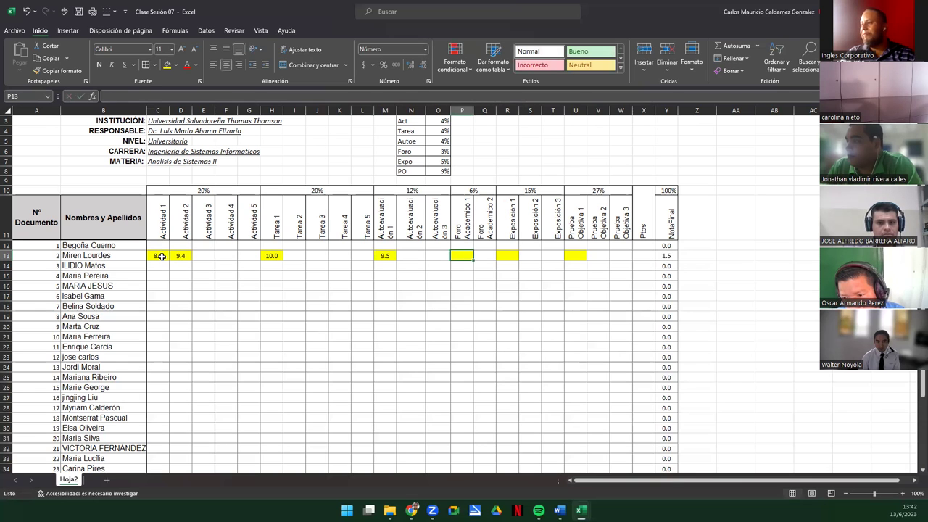
pyautogui.write('10')
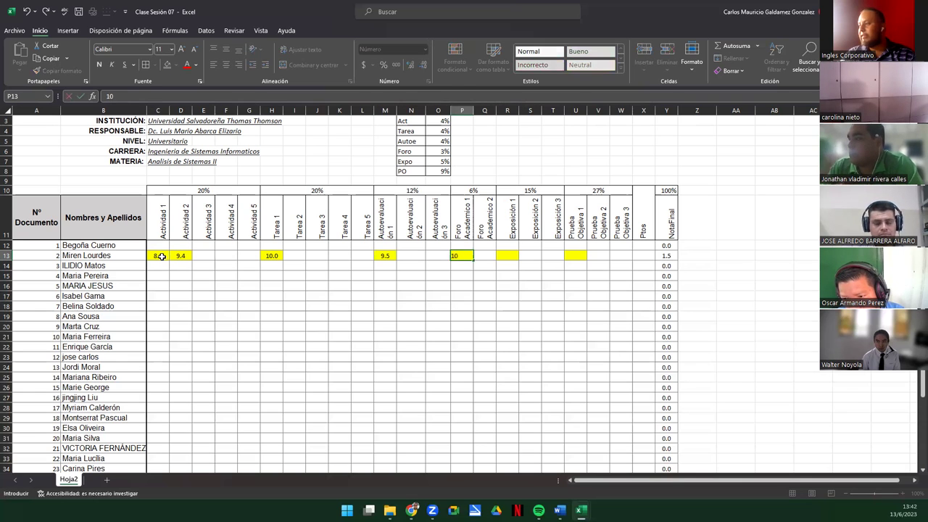
pyautogui.press('Tab')
pyautogui.press('Tab')
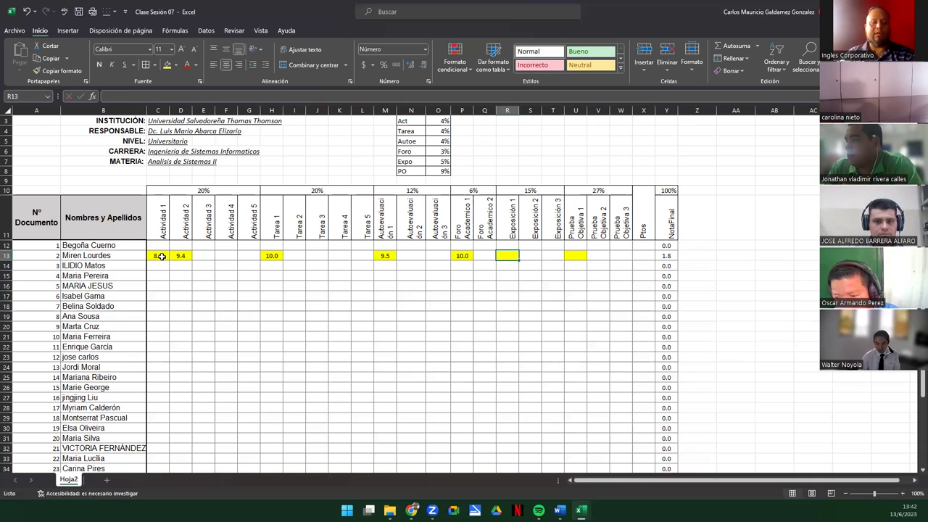
pyautogui.write('7.8')
pyautogui.press('Tab')
pyautogui.press('Tab')
pyautogui.press('Tab')
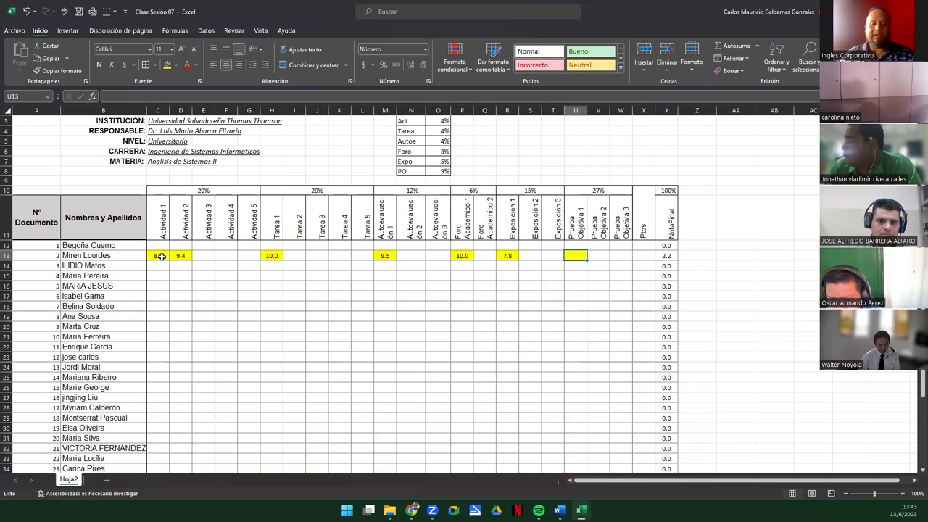
pyautogui.write('9')
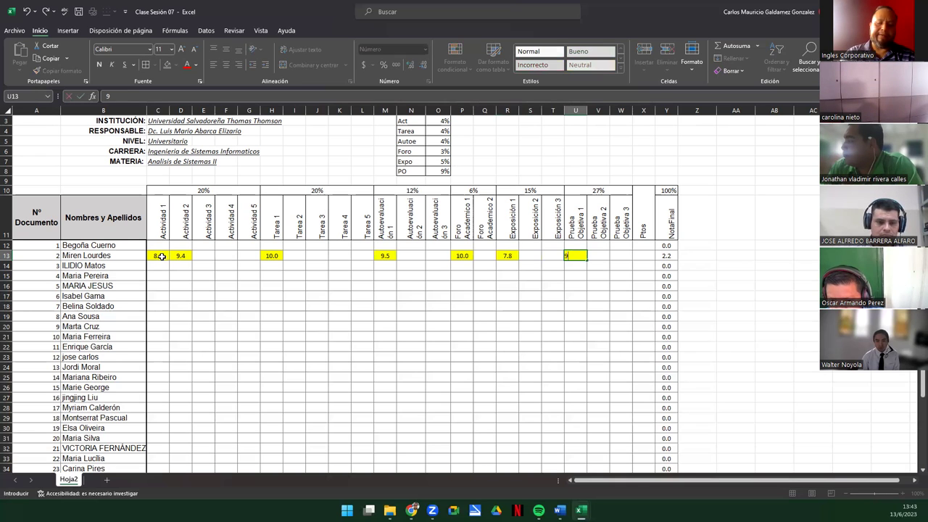
pyautogui.press('Return')
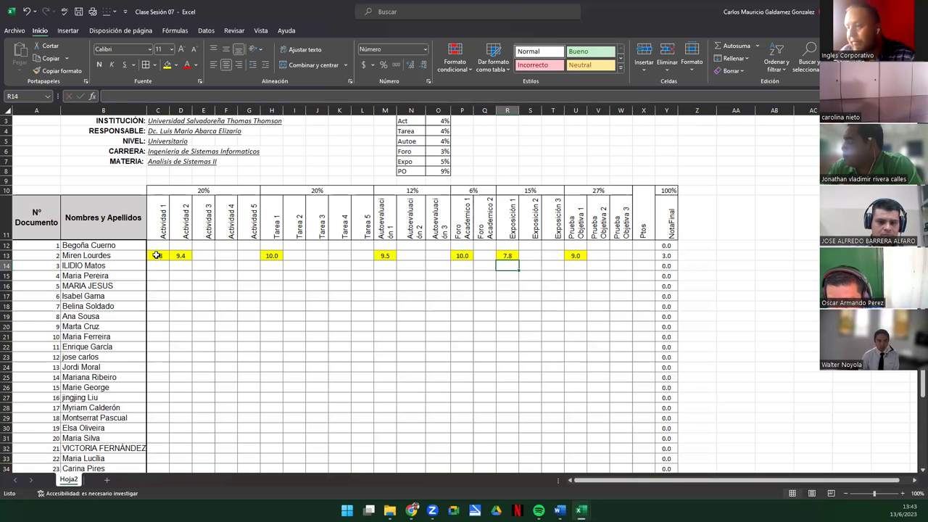
# Check the Y13 and Y10 formulas, then undo row 13's sample grades and yellow fill
pyautogui.click(666, 256)
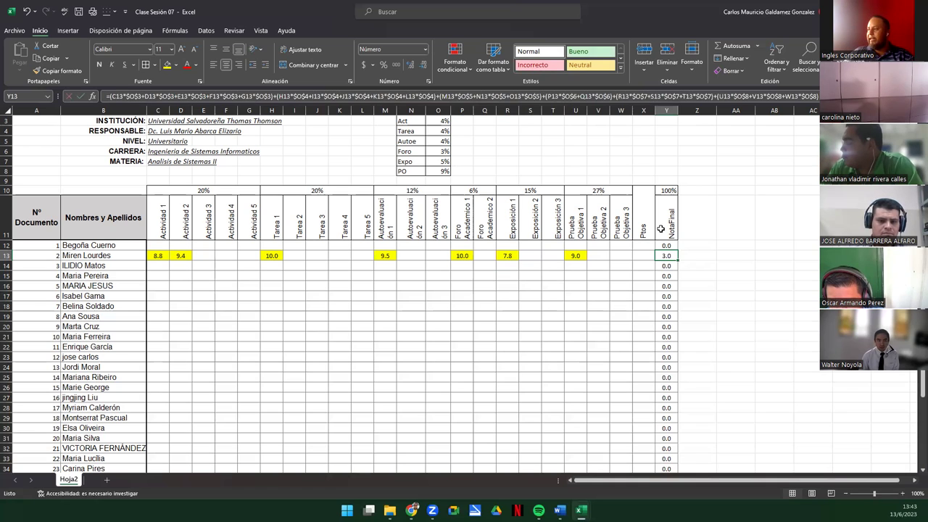
pyautogui.click(666, 191)
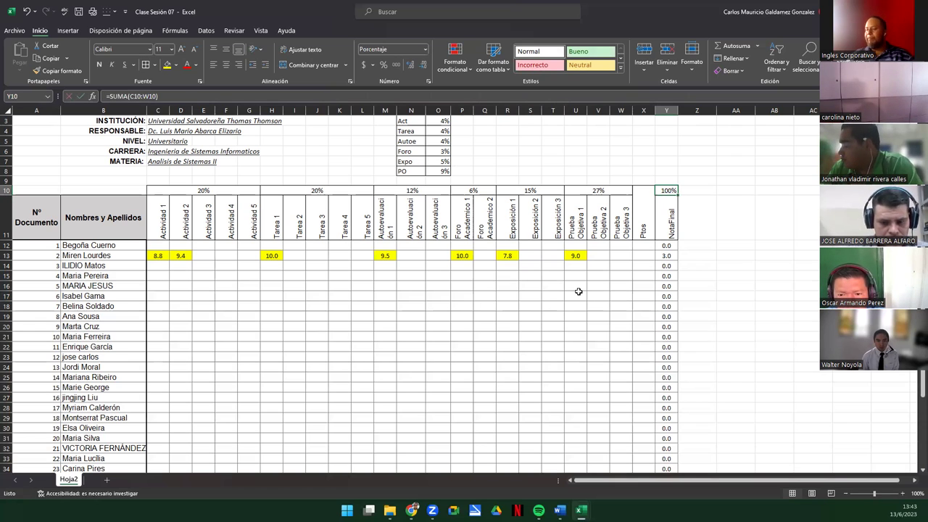
pyautogui.hotkey('ctrl', 'z')
pyautogui.hotkey('ctrl', 'z')
pyautogui.hotkey('ctrl', 'z')
pyautogui.hotkey('ctrl', 'z')
pyautogui.hotkey('ctrl', 'z')
pyautogui.hotkey('ctrl', 'z')
pyautogui.hotkey('ctrl', 'z')
pyautogui.hotkey('ctrl', 'z')
pyautogui.hotkey('ctrl', 'z')
pyautogui.hotkey('ctrl', 'z')
pyautogui.hotkey('ctrl', 'z')
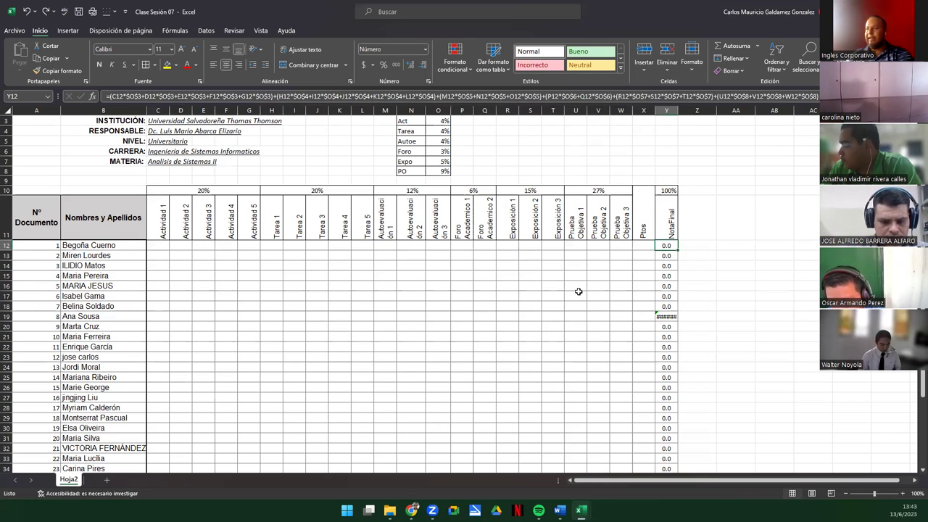
# Fill Y12's weighted NotaFinal formula down column Y and review it without changes
pyautogui.doubleClick(678, 250)
pyautogui.click(663, 245)
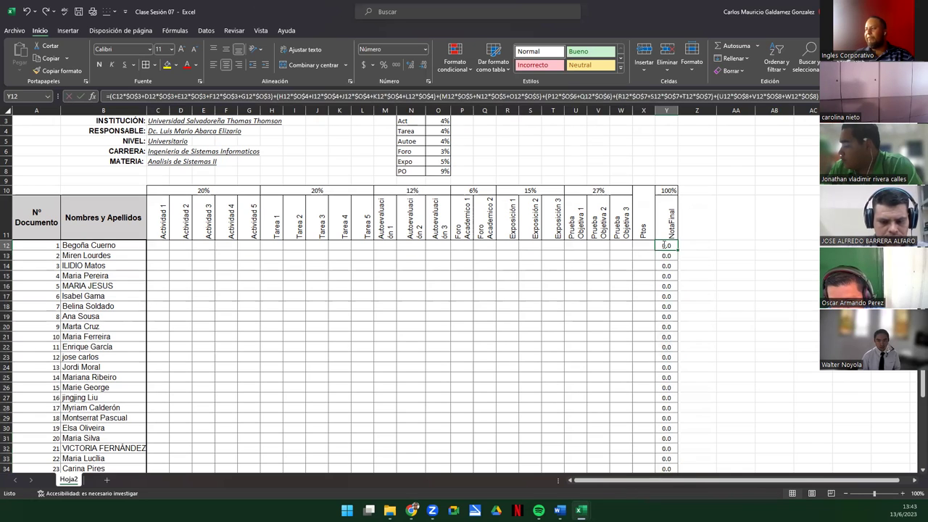
pyautogui.doubleClick(663, 244)
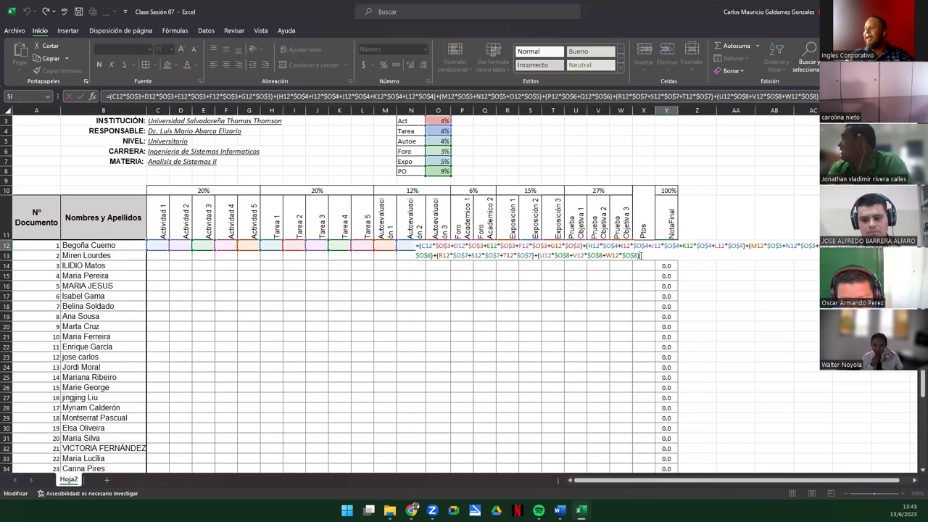
pyautogui.hotkey('ctrl', 'Return')
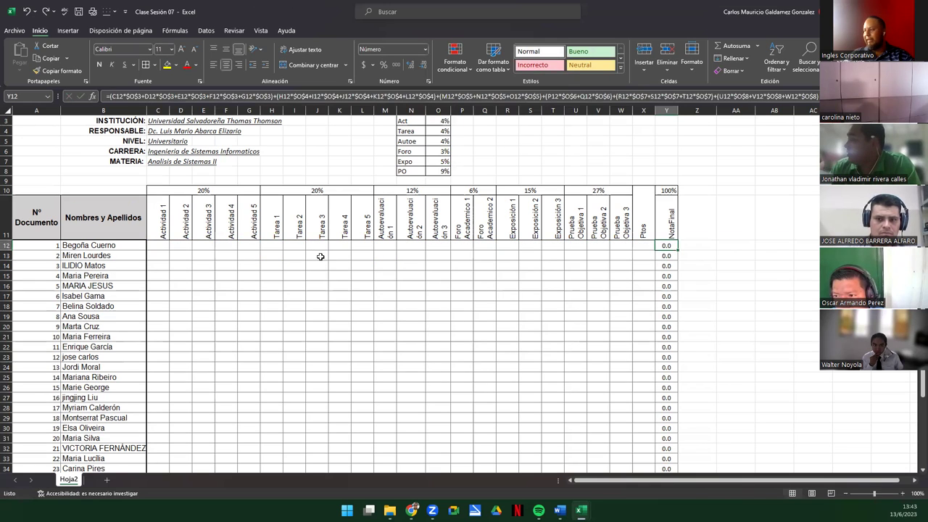
pyautogui.keyDown('ctrl'); pyautogui.scroll(1, 317, 258); pyautogui.keyUp('ctrl')
pyautogui.keyDown('ctrl'); pyautogui.scroll(1, 317, 257); pyautogui.keyUp('ctrl')
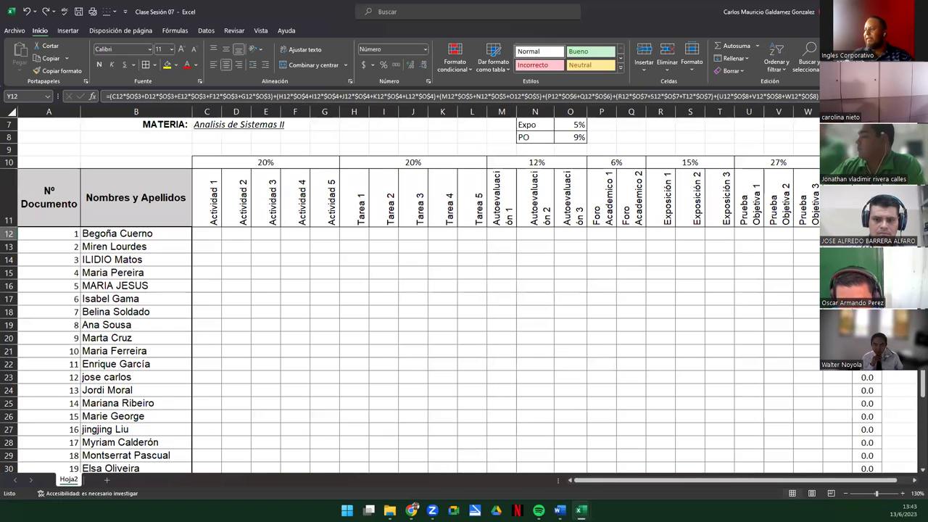
pyautogui.press('F2')
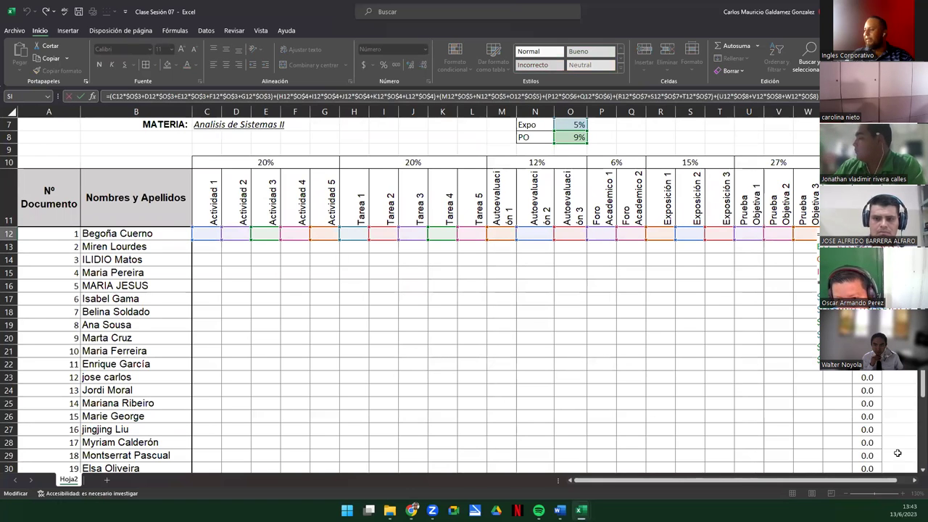
pyautogui.click(914, 483)
pyautogui.click(914, 483)
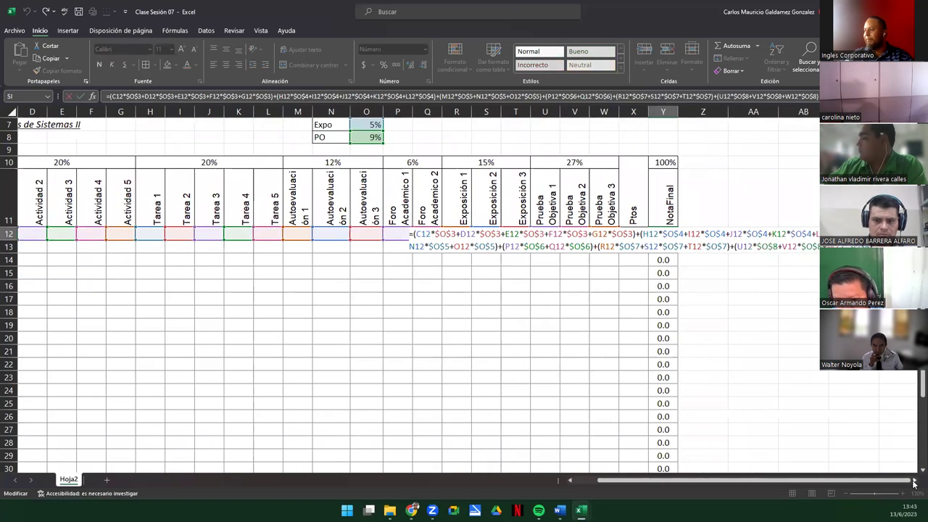
pyautogui.click(914, 483)
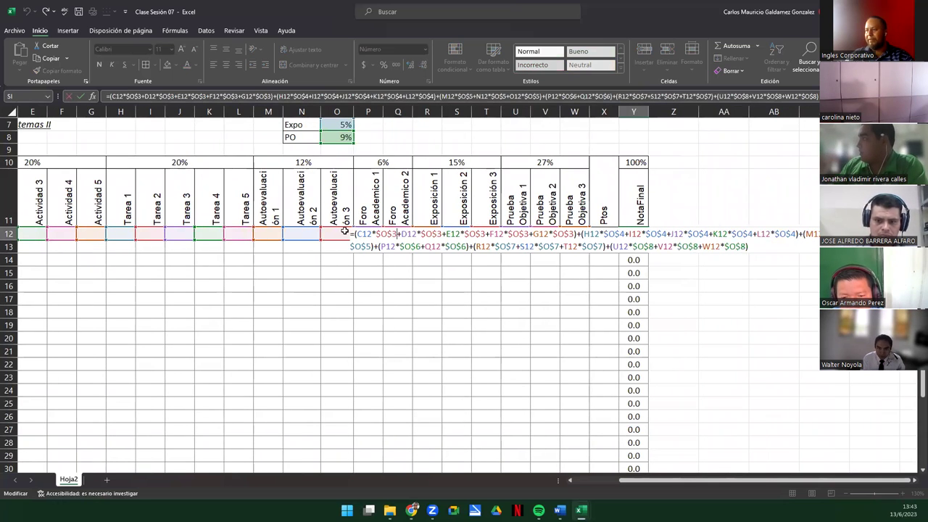
pyautogui.click(333, 270)
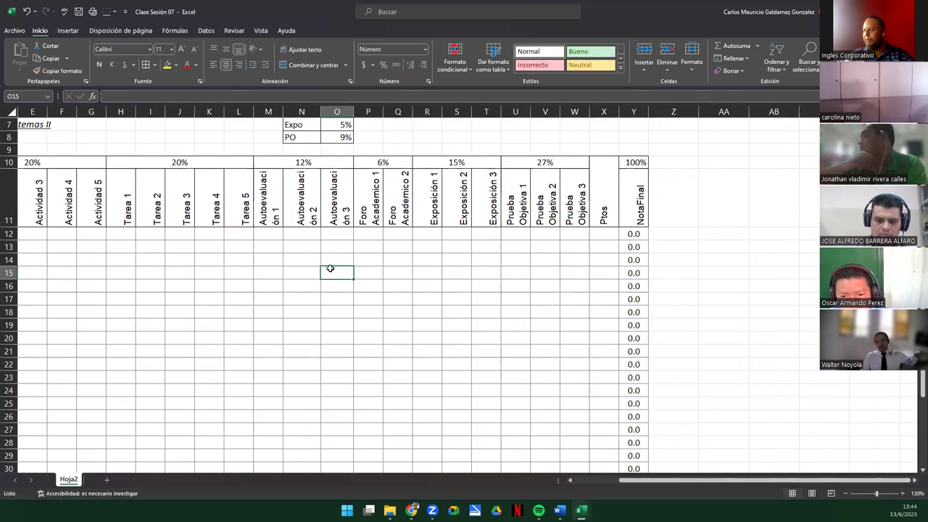
pyautogui.scroll(3, 333, 269)
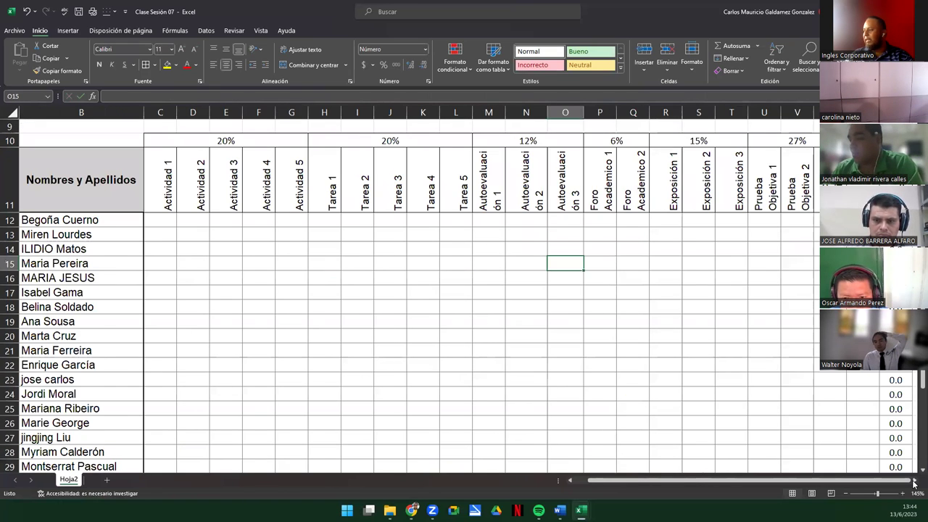
pyautogui.click(915, 483)
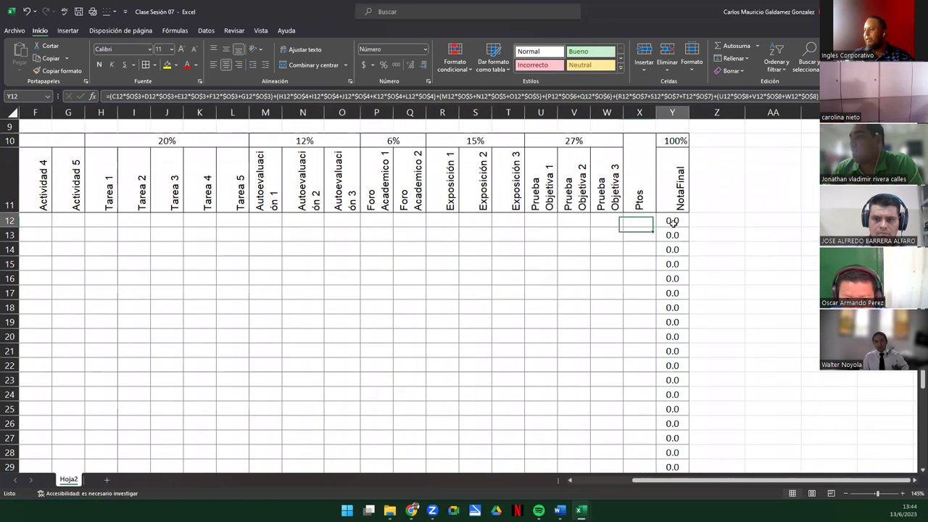
# Put Y12 into edit mode to show its colour-coded weighted cell references
pyautogui.doubleClick(673, 220)
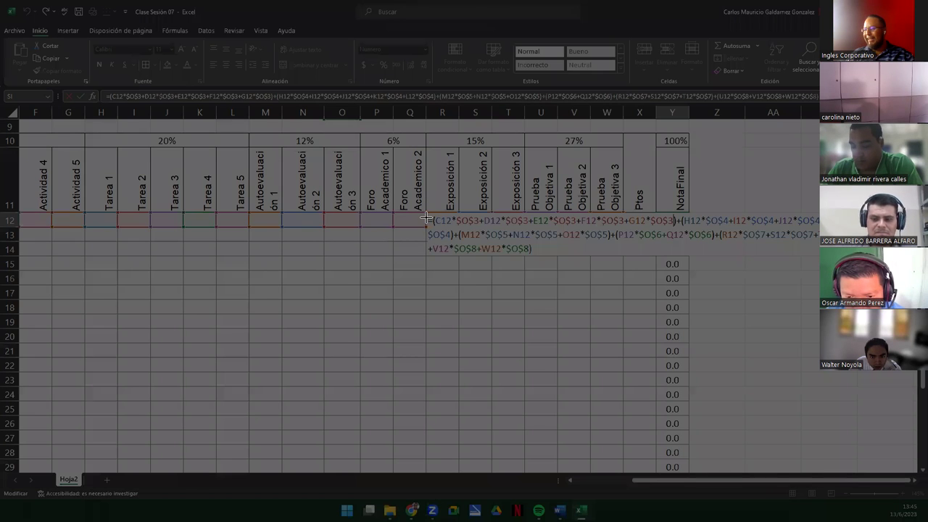
# Return to the open Y12 formula and move to the end of the first weighted group
pyautogui.moveTo(425, 210)
pyautogui.mouseDown()
pyautogui.moveTo(756, 259)
pyautogui.moveTo(819, 258)
pyautogui.mouseUp()
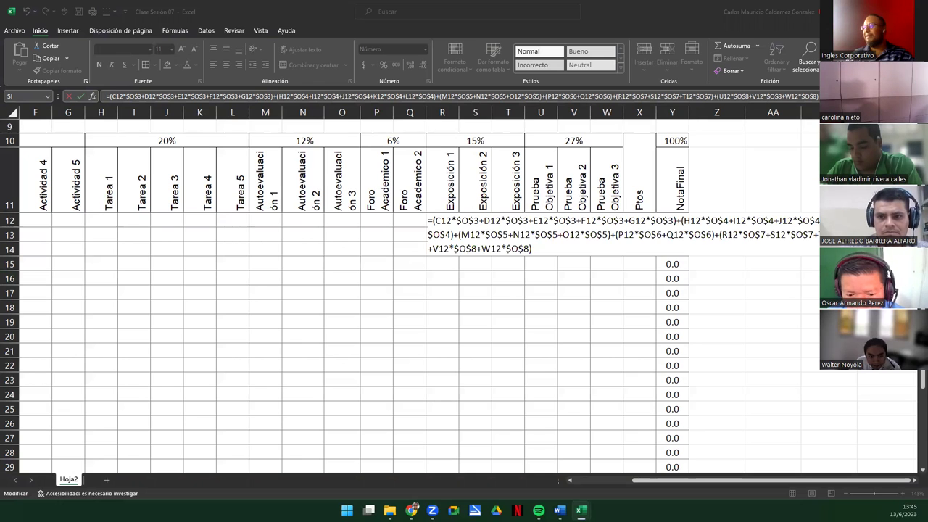
pyautogui.click(547, 249)
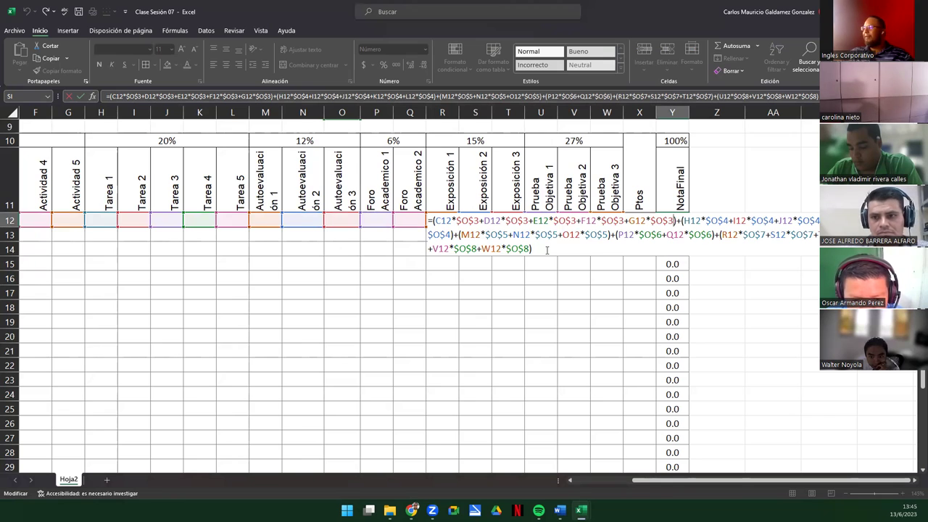
pyautogui.press('Up')
pyautogui.press('Up')
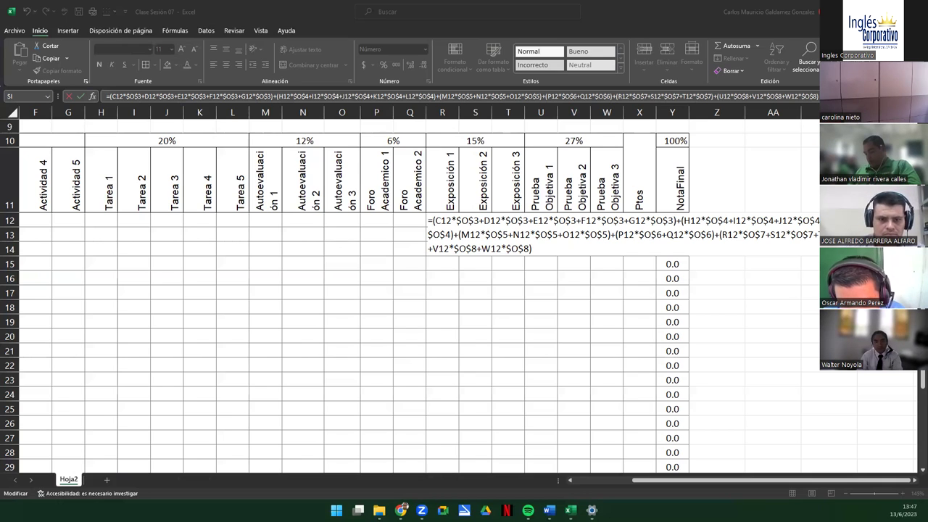
pyautogui.click(537, 250)
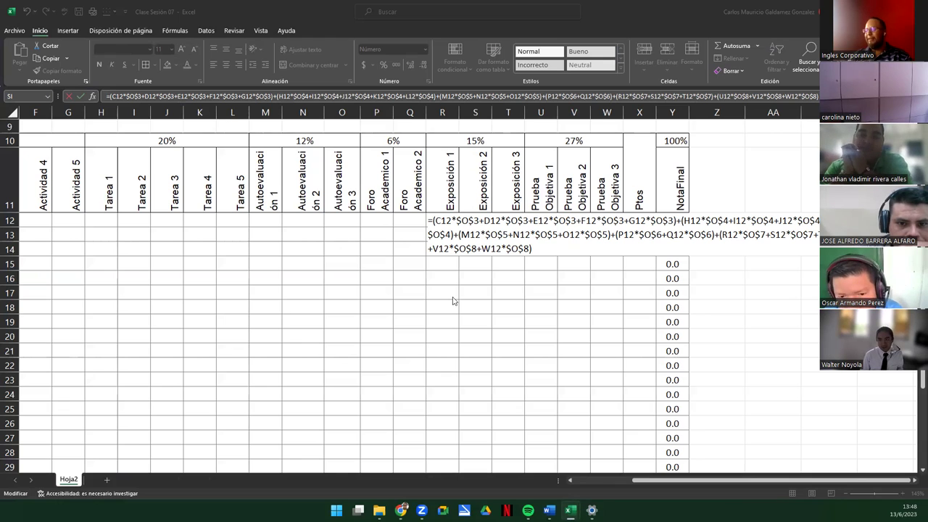
pyautogui.click(548, 249)
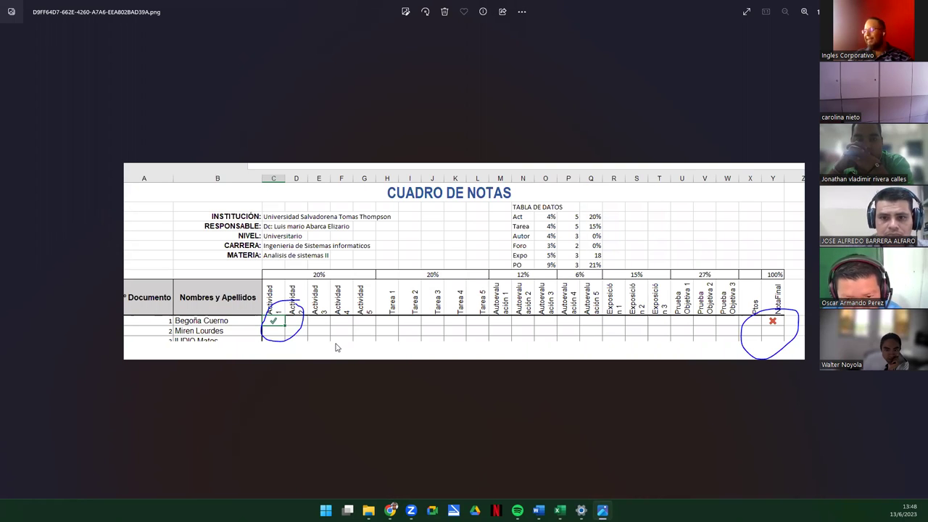
# Close the reference screenshot and commit the row 12 NotaFinal formula
pyautogui.hotkey('alt', 'F4')
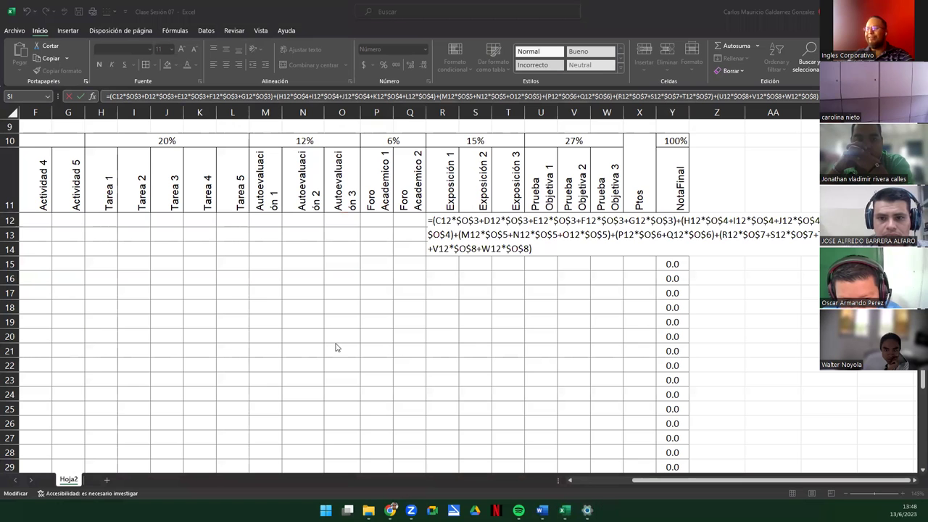
pyautogui.click(307, 247)
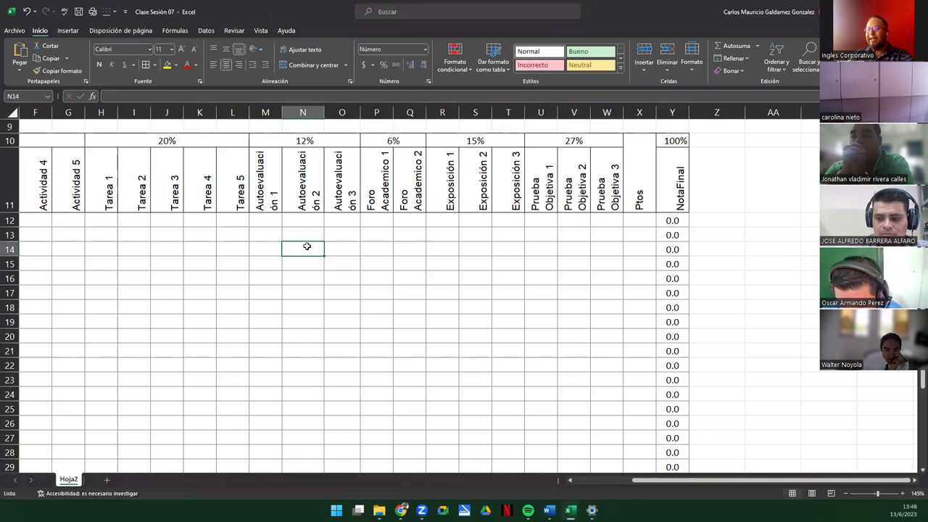
pyautogui.click(587, 481)
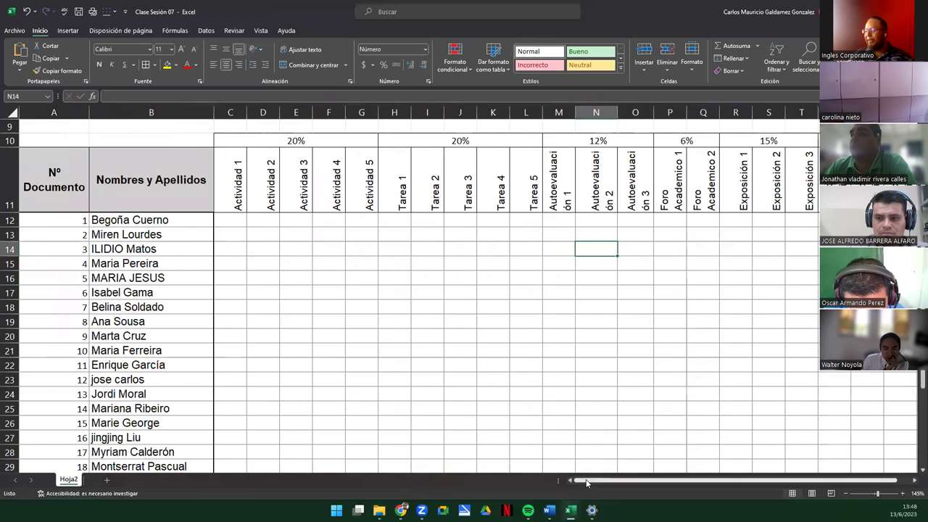
pyautogui.scroll(-1, 255, 229)
pyautogui.scroll(-1, 232, 218)
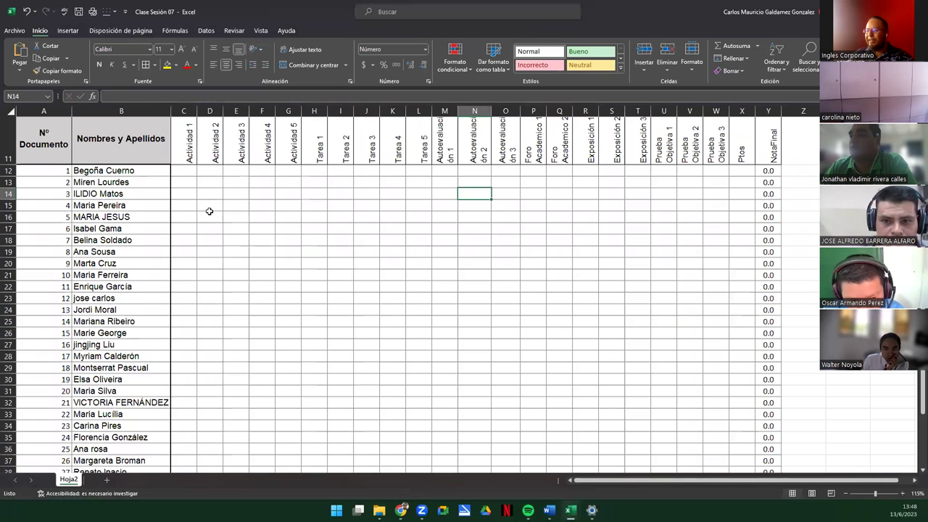
# Cancel the accidental move of the Actividad headers so they stay put, then select C12
pyautogui.click(187, 155)
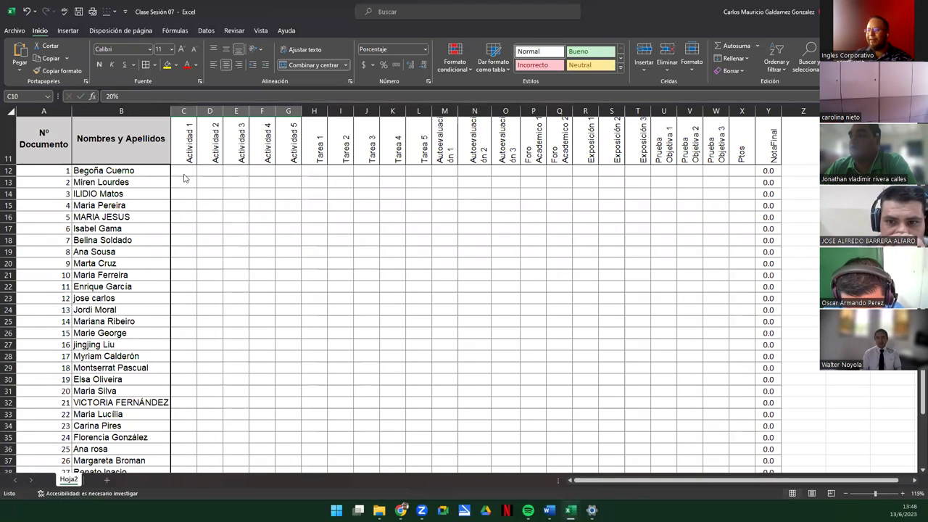
pyautogui.moveTo(182, 170); pyautogui.dragTo(226, 197)
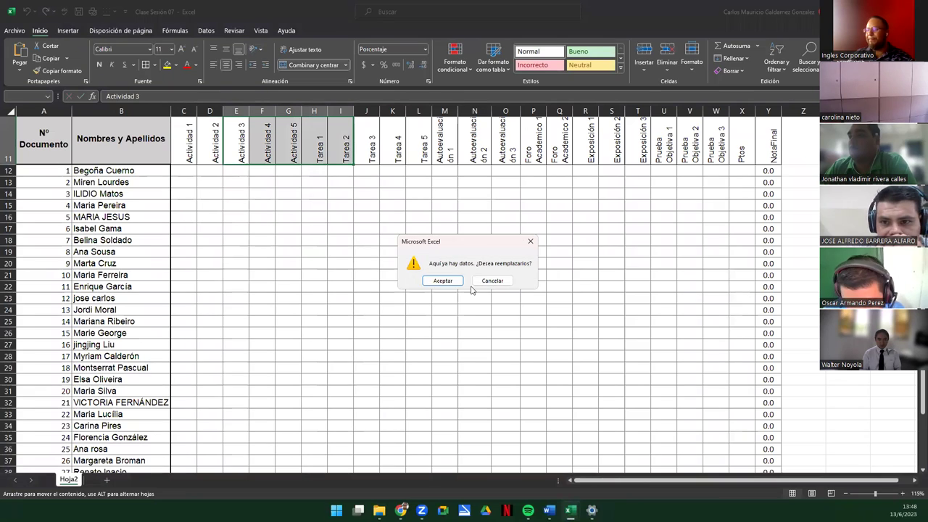
pyautogui.click(493, 281)
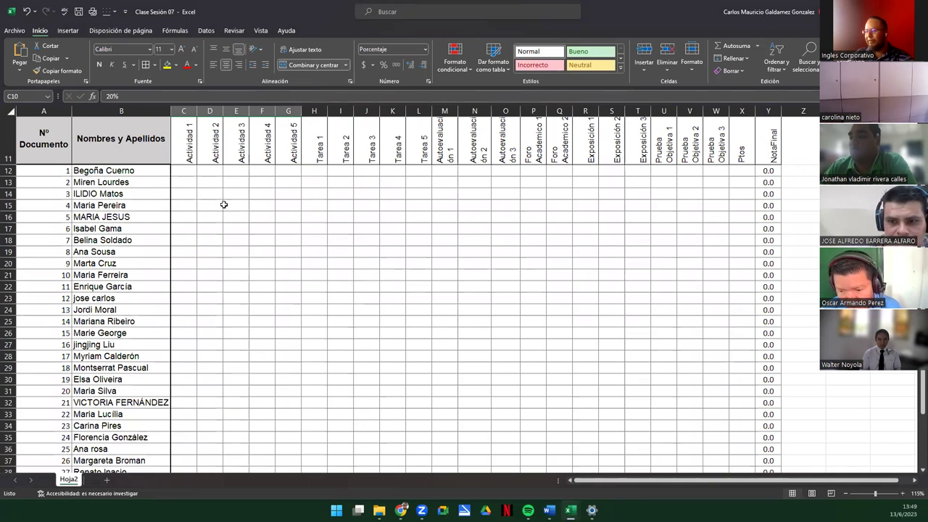
pyautogui.scroll(-2, 222, 203)
pyautogui.scroll(-7, 234, 238)
pyautogui.scroll(12, 232, 247)
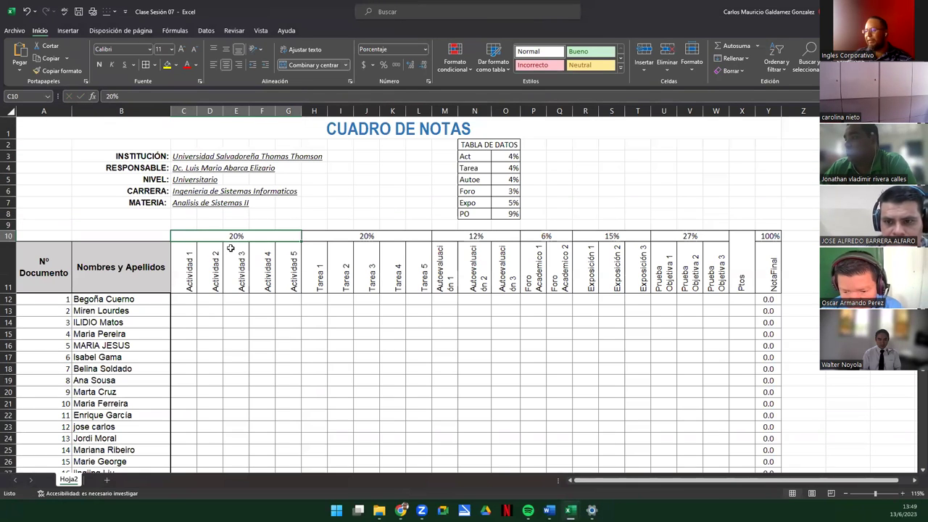
pyautogui.click(182, 301)
pyautogui.scroll(-5, 309, 317)
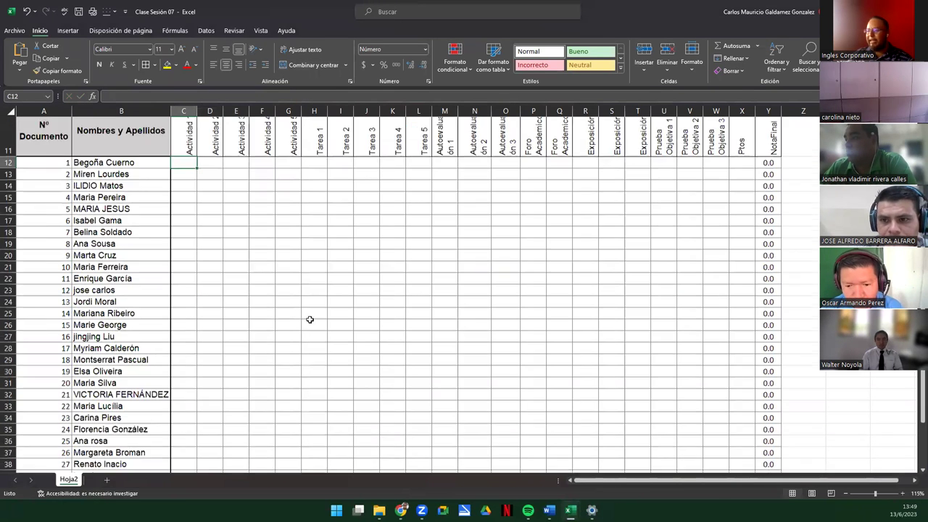
# Clear every conditional formatting rule using Borrar reglas de toda la hoja
pyautogui.keyDown('shift'); pyautogui.click(768, 412); pyautogui.keyUp('shift')
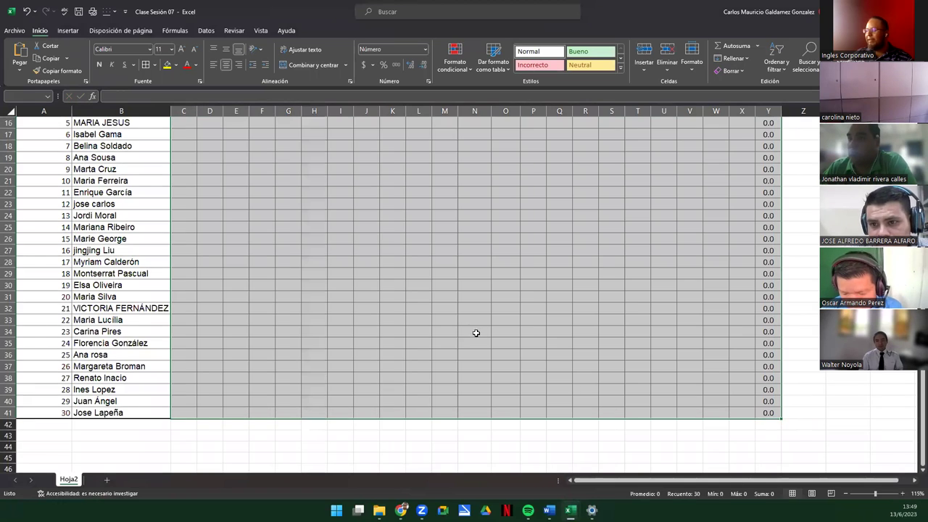
pyautogui.scroll(5, 437, 336)
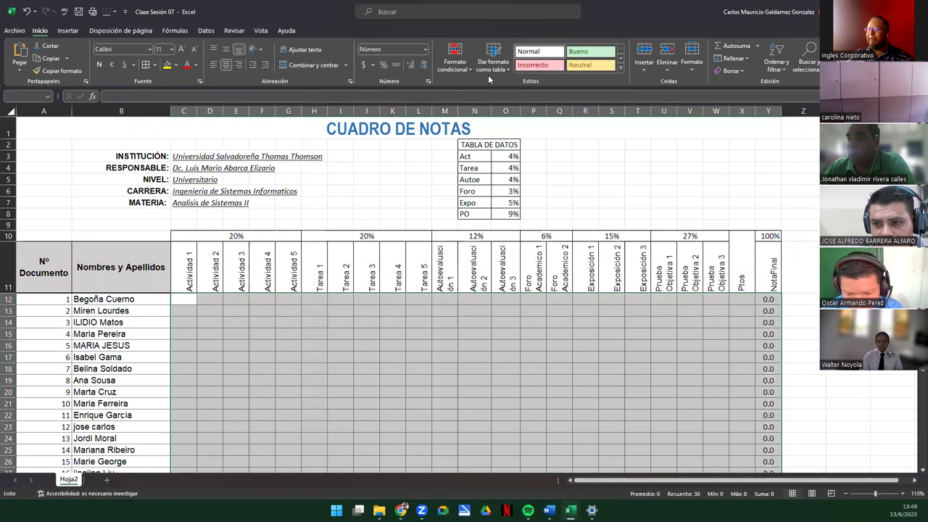
pyautogui.click(471, 68)
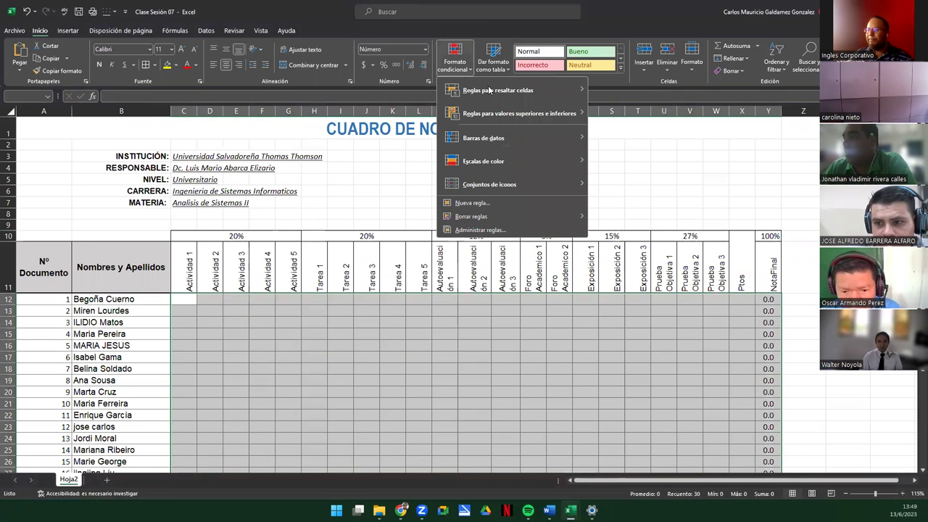
pyautogui.moveTo(520, 216)
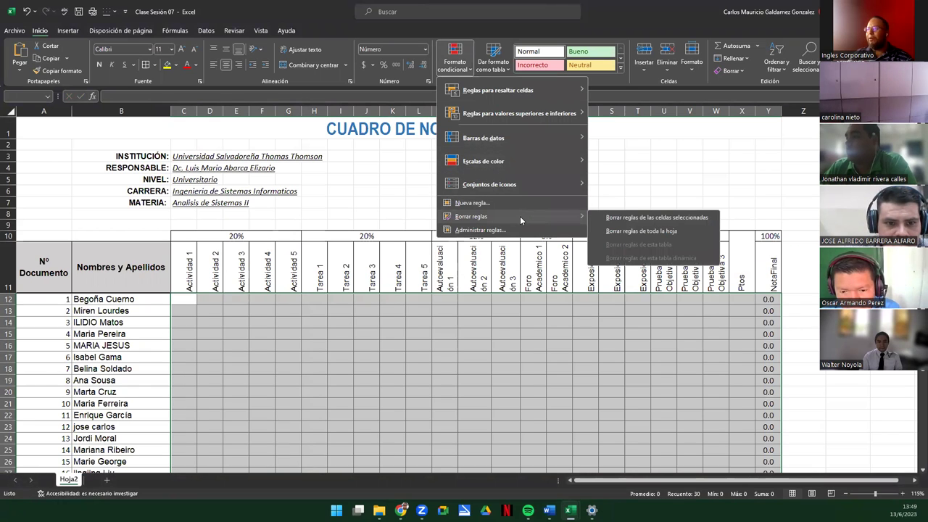
pyautogui.click(637, 233)
pyautogui.click(400, 332)
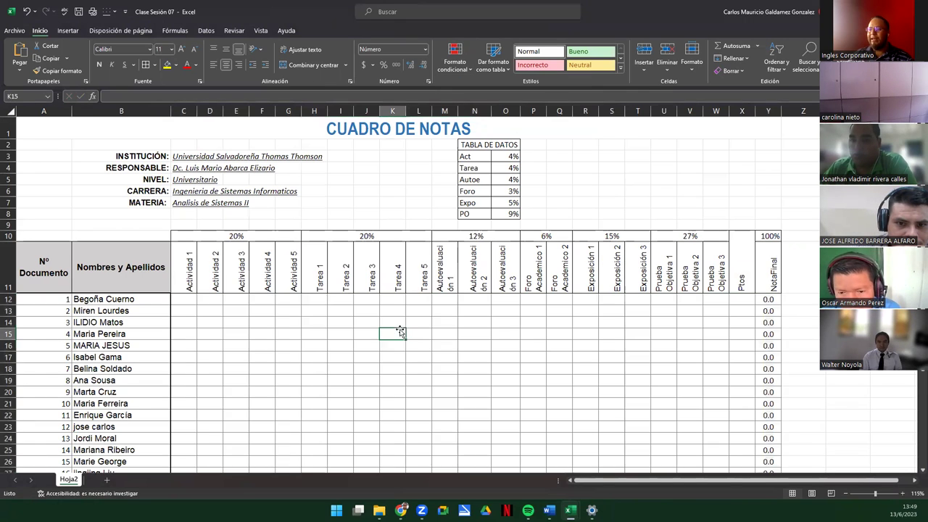
pyautogui.click(180, 299)
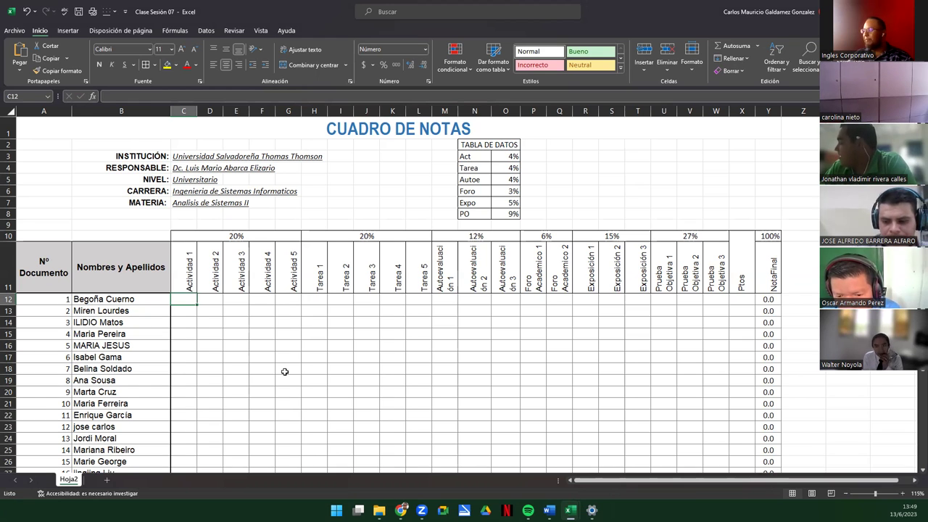
pyautogui.click(346, 182)
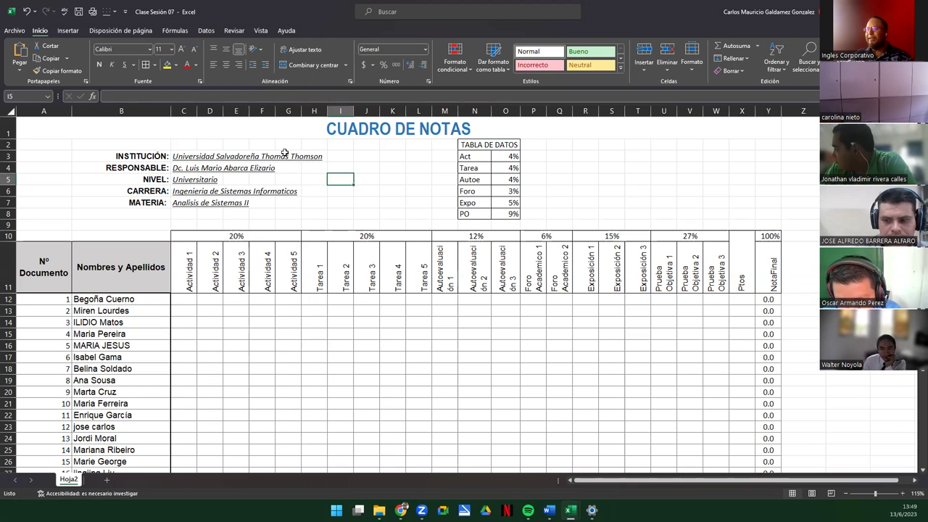
# Remove all data validation from I5 with Borrar todos and confirm with Aceptar
pyautogui.click(206, 30)
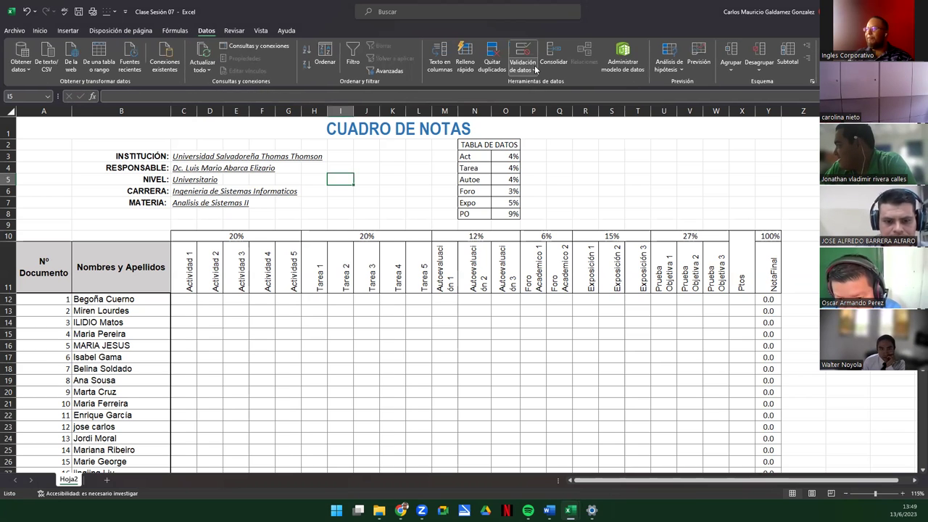
pyautogui.click(531, 66)
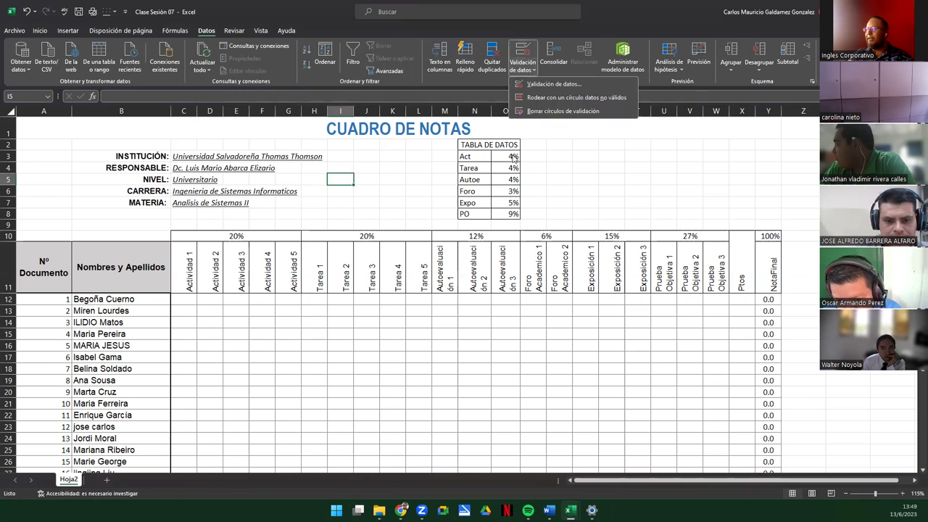
pyautogui.click(537, 85)
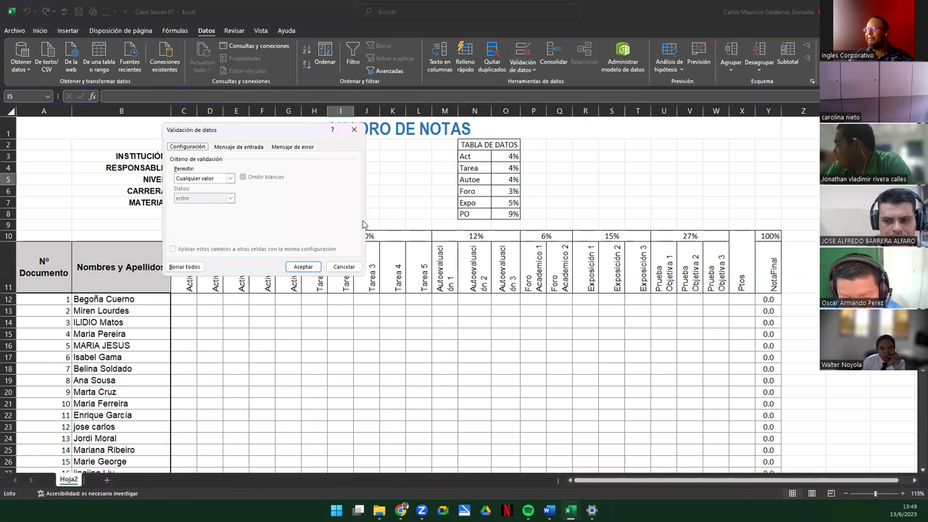
pyautogui.click(185, 266)
pyautogui.click(302, 266)
pyautogui.click(315, 217)
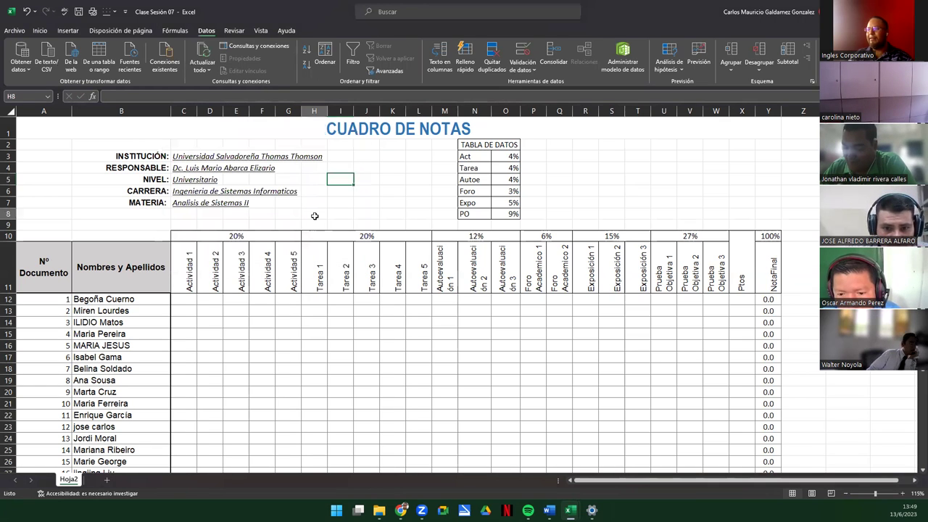
pyautogui.click(190, 299)
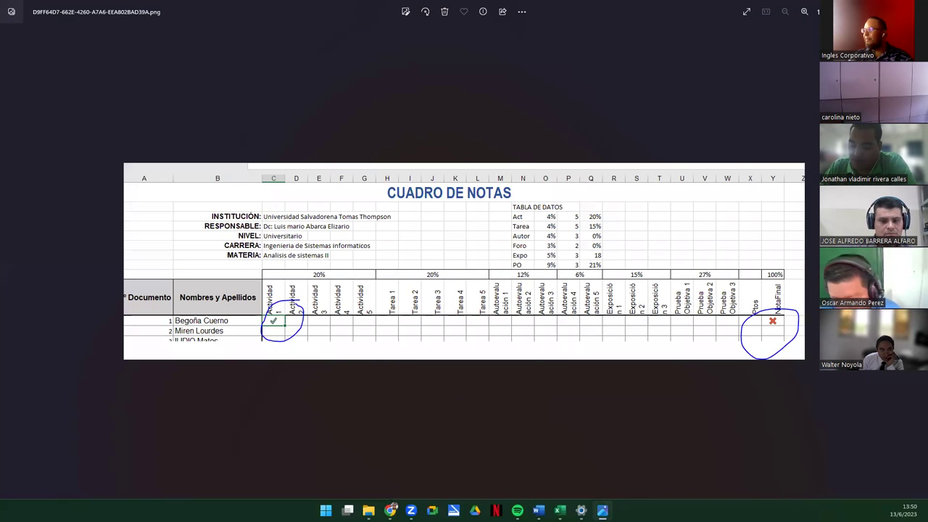
pyautogui.hotkey('alt', 'F4')
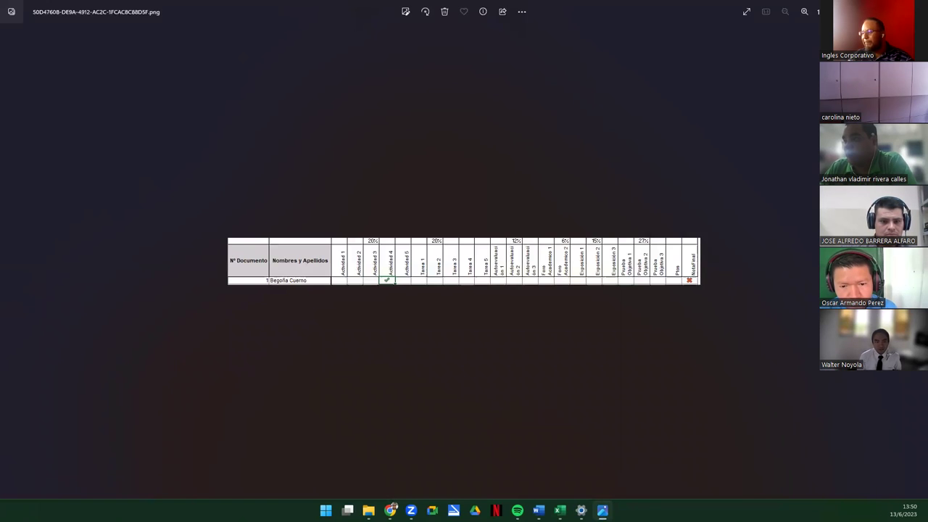
pyautogui.hotkey('alt', 'F4')
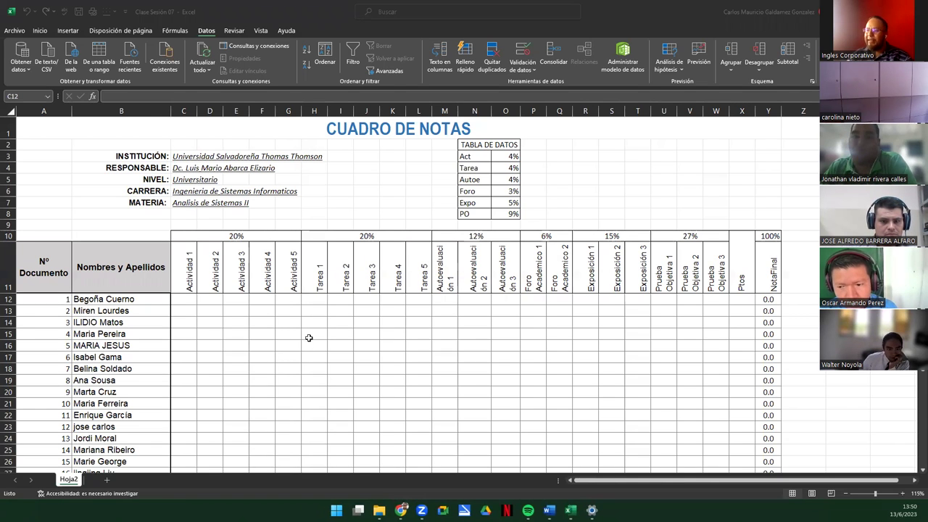
# Clear the sheet's conditional formatting again with Borrar reglas de toda la hoja
pyautogui.click(260, 323)
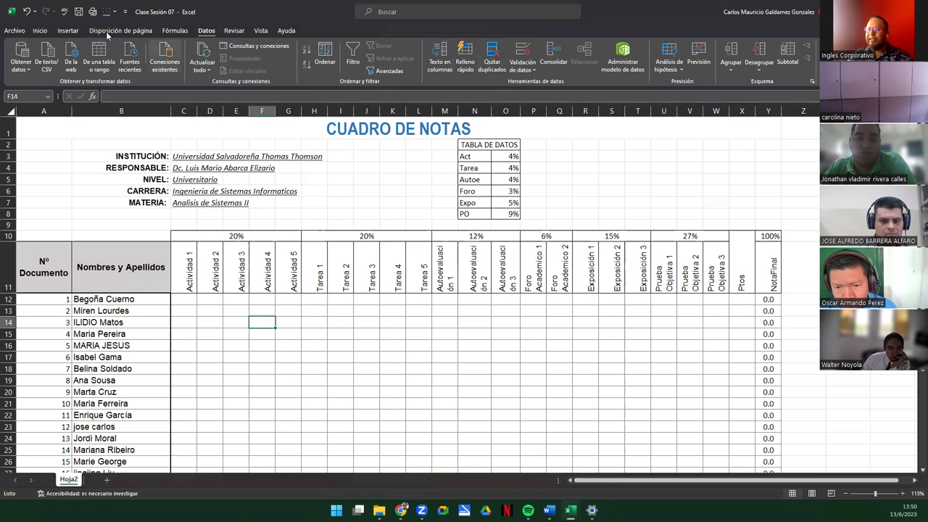
pyautogui.click(40, 31)
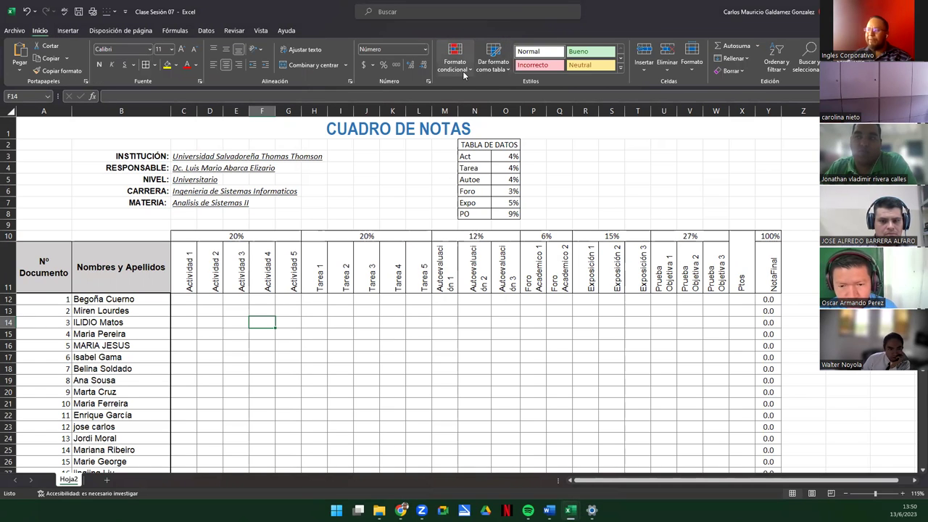
pyautogui.click(463, 69)
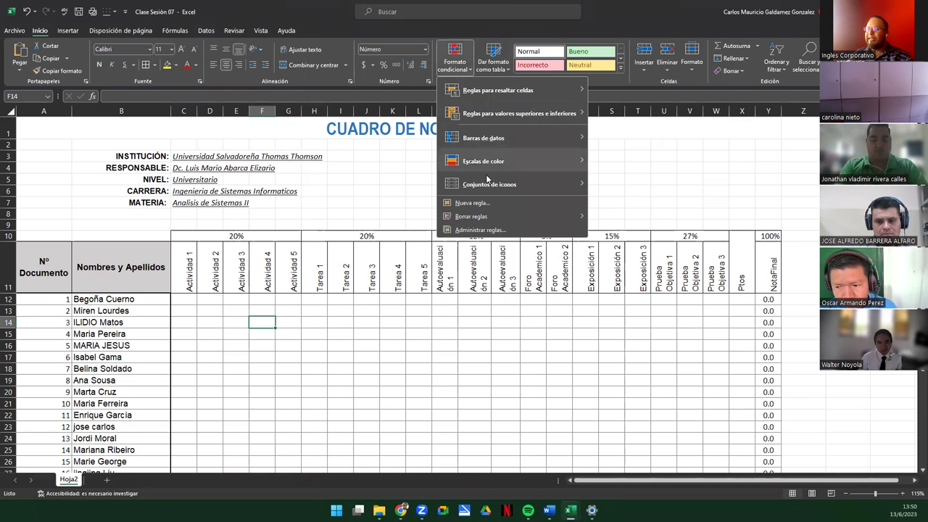
pyautogui.moveTo(490, 217)
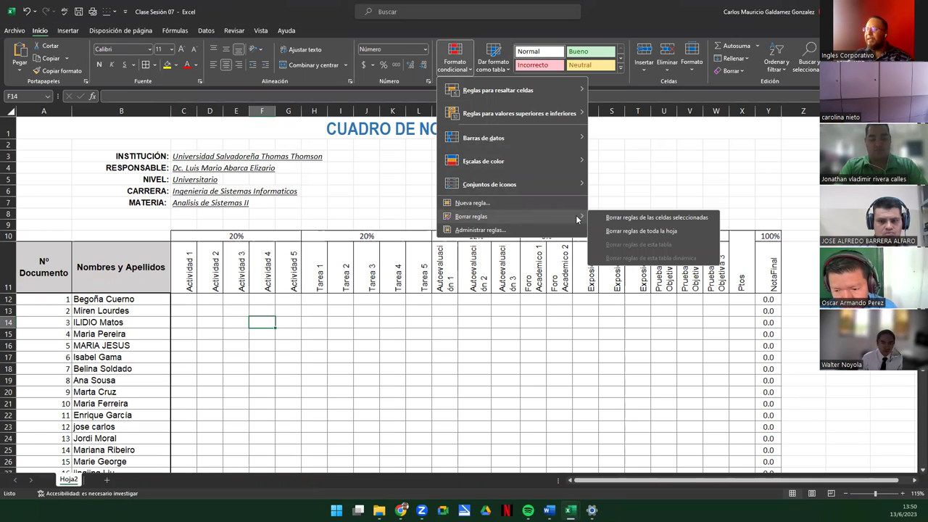
pyautogui.click(633, 232)
pyautogui.click(343, 324)
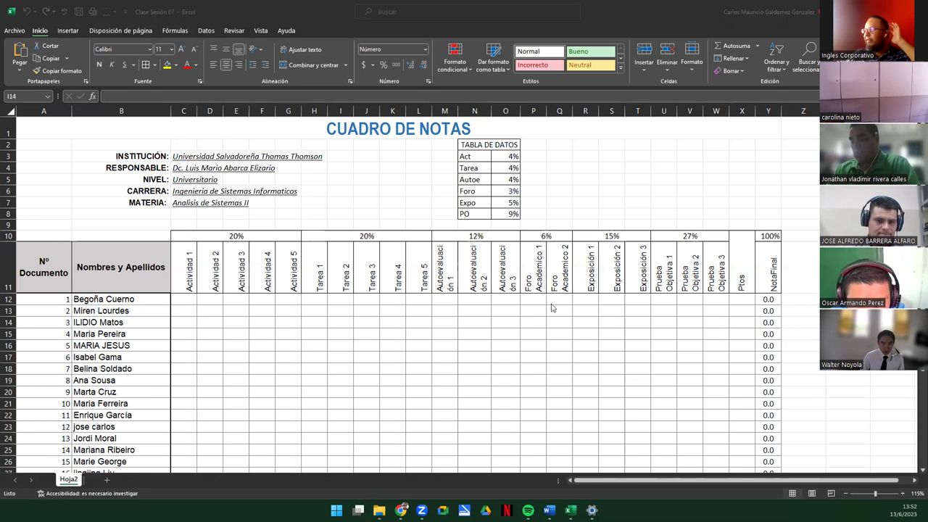
pyautogui.click(739, 302)
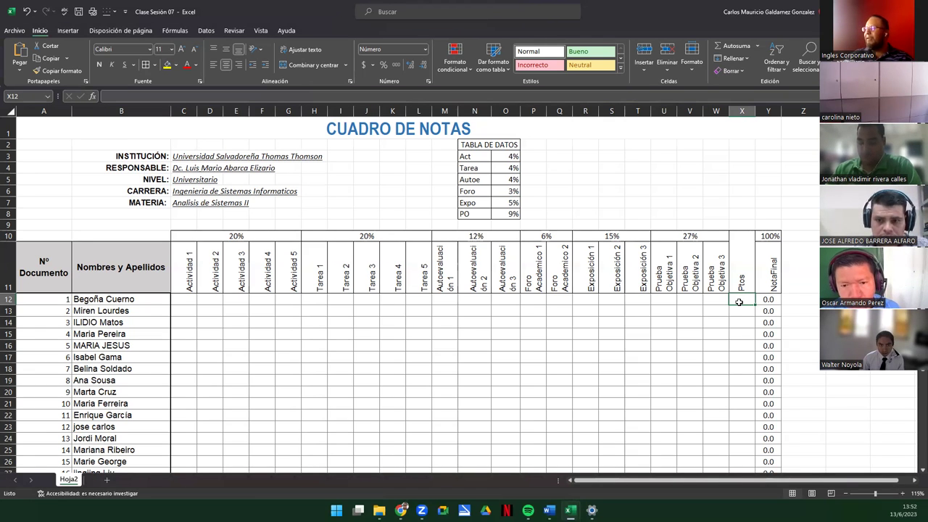
pyautogui.moveTo(185, 267); pyautogui.dragTo(708, 279)
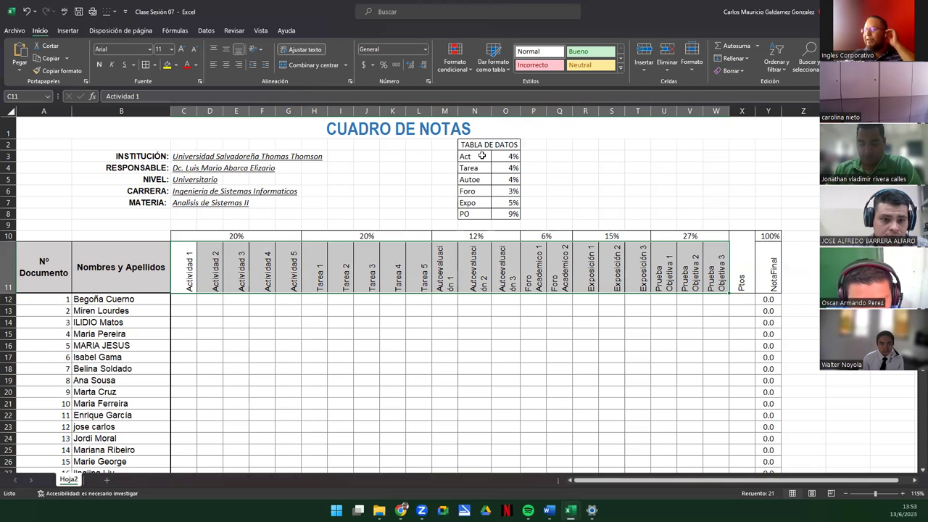
pyautogui.moveTo(187, 267); pyautogui.dragTo(289, 274)
pyautogui.click(509, 157)
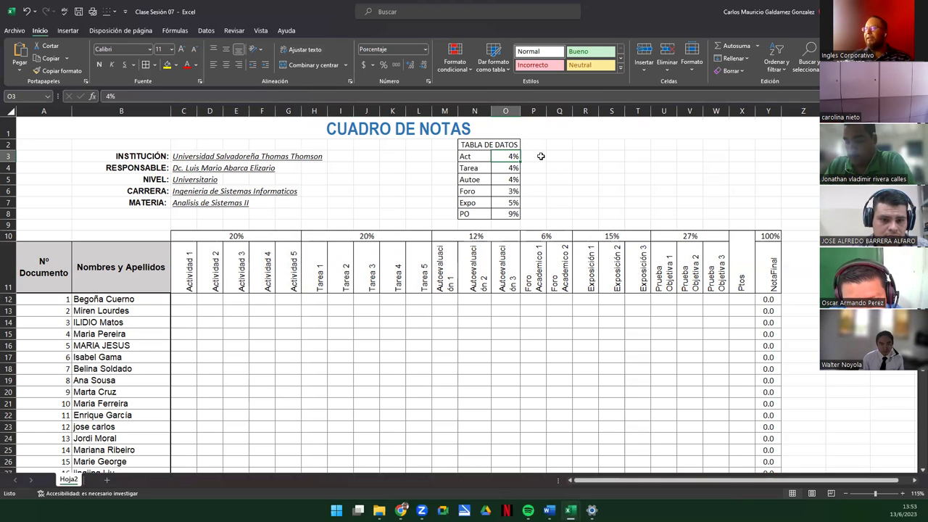
pyautogui.moveTo(541, 157); pyautogui.dragTo(538, 220)
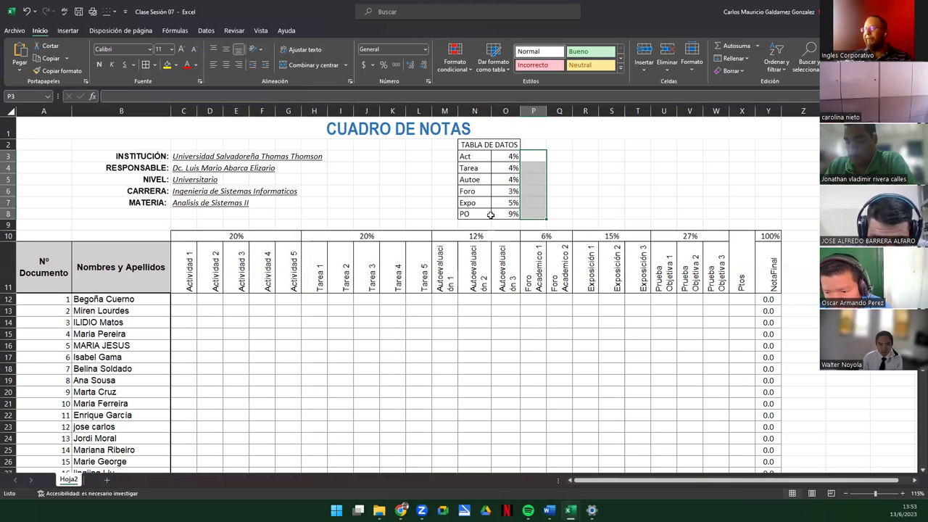
pyautogui.moveTo(508, 203); pyautogui.dragTo(508, 214)
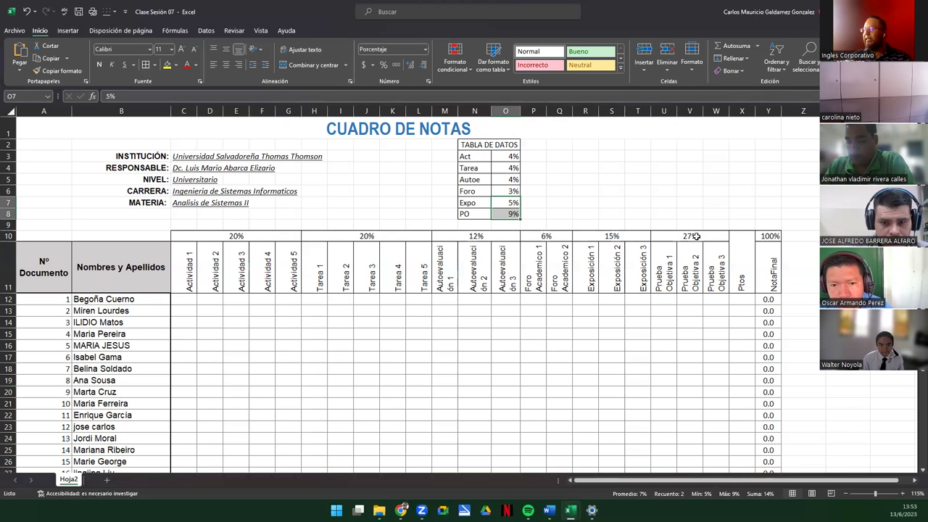
pyautogui.moveTo(697, 236); pyautogui.dragTo(598, 234)
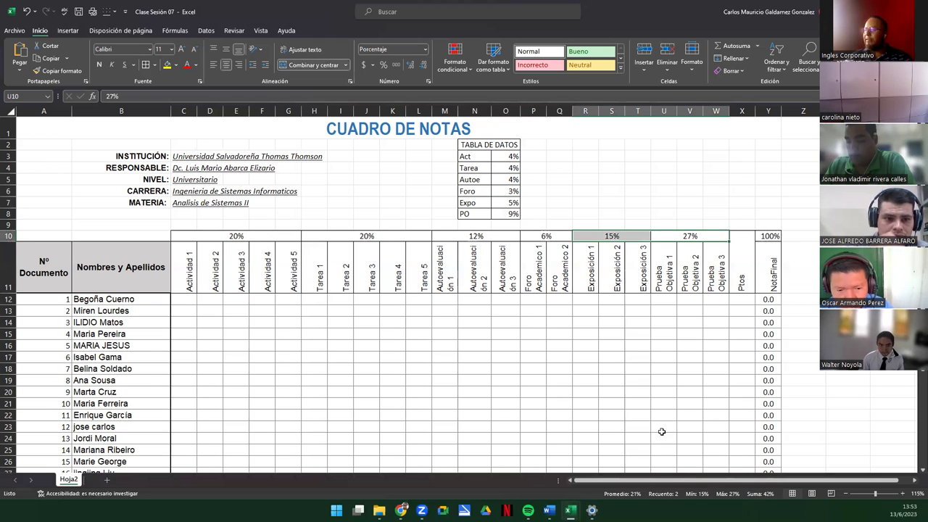
pyautogui.moveTo(545, 236); pyautogui.dragTo(256, 236)
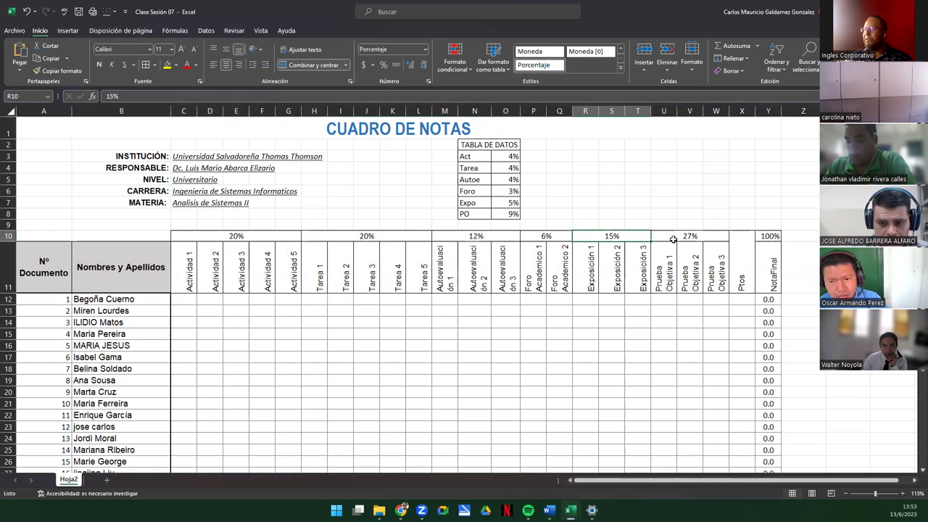
pyautogui.moveTo(592, 238); pyautogui.dragTo(679, 240)
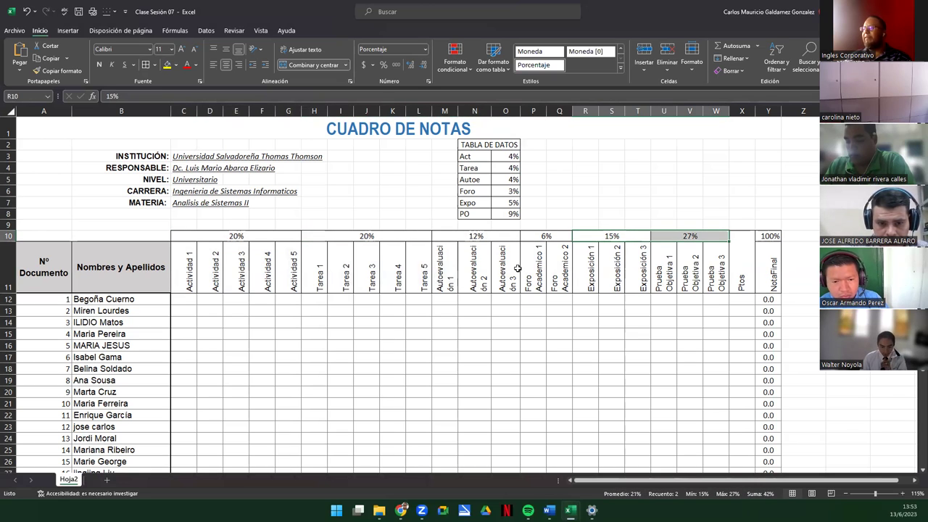
pyautogui.keyDown('ctrl'); pyautogui.click(551, 236); pyautogui.keyUp('ctrl')
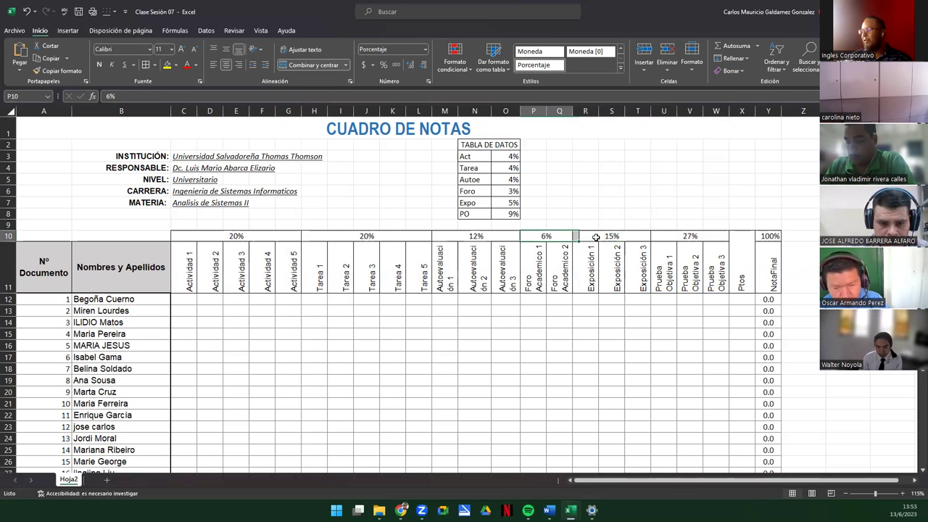
pyautogui.moveTo(681, 237); pyautogui.dragTo(617, 236)
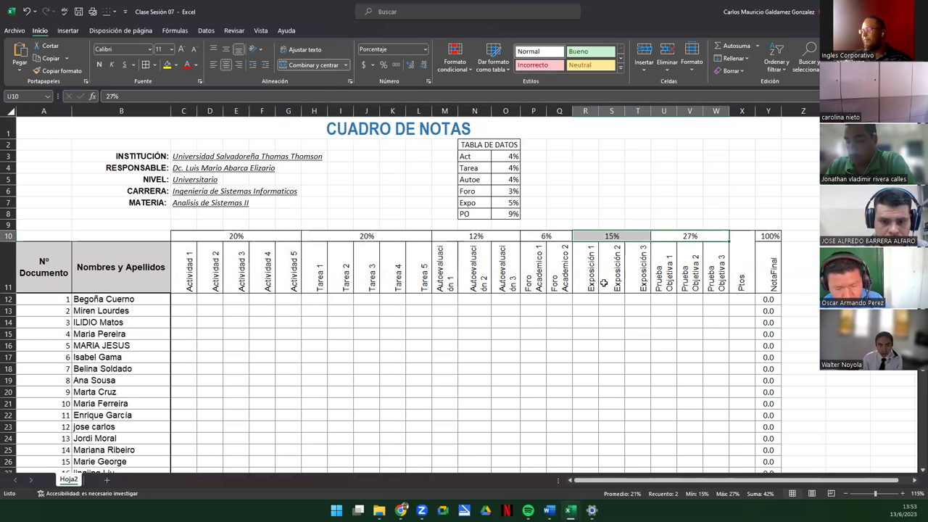
pyautogui.click(593, 285)
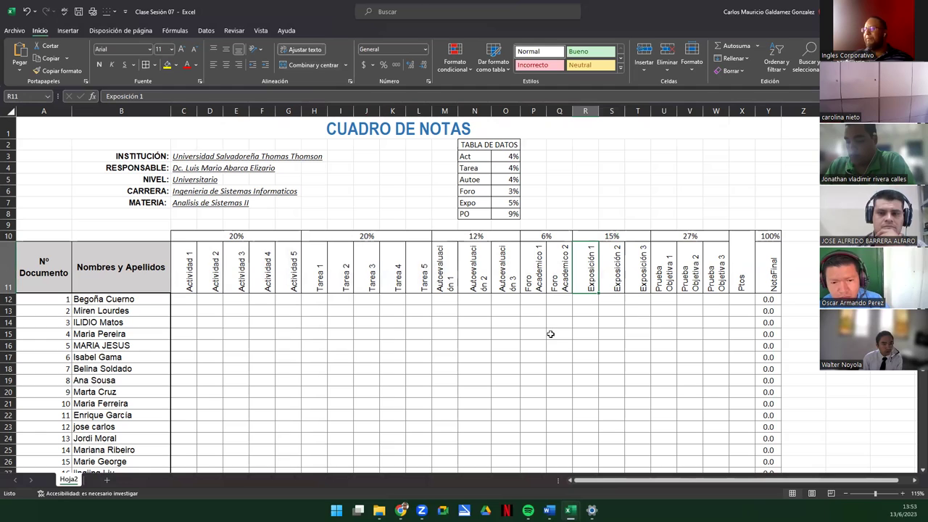
pyautogui.click(737, 297)
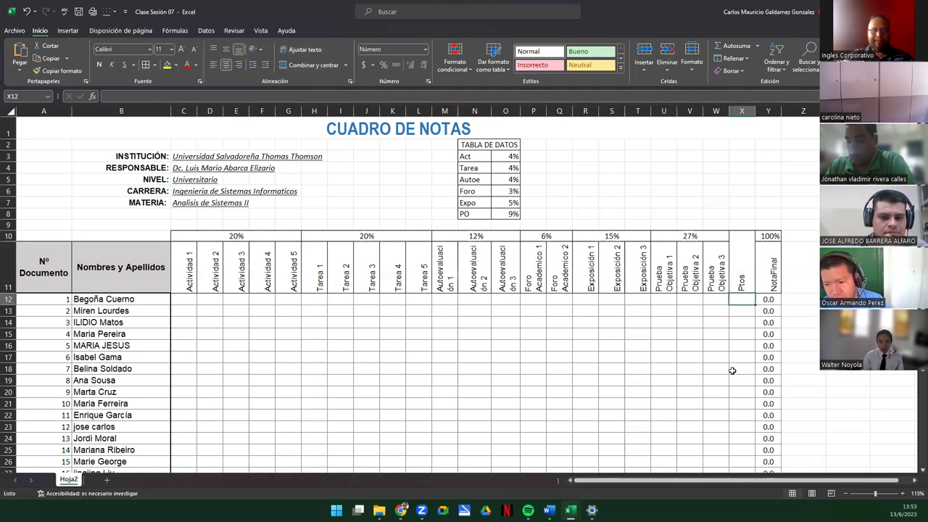
# In X12 start the Ptos sum, adding Actividad 1–5 and Tarea 1–5 (C12 to L12)
pyautogui.write('=')
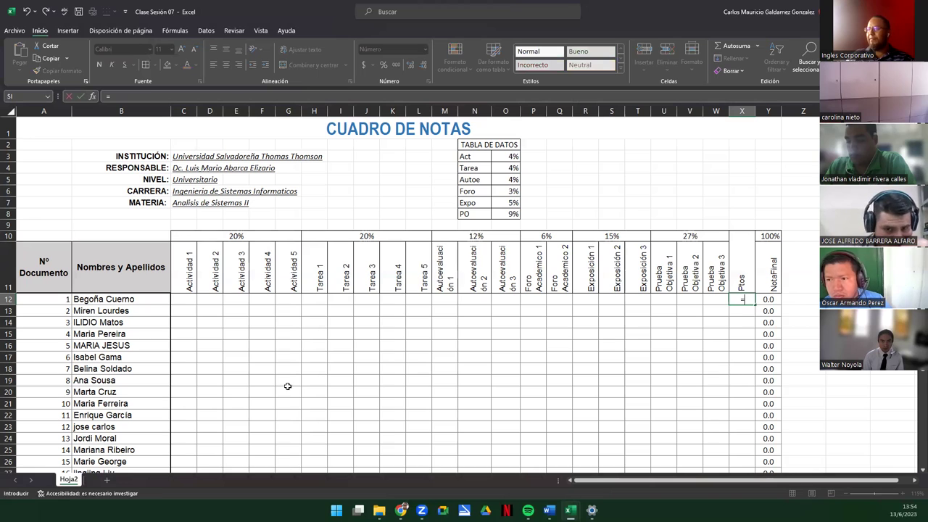
pyautogui.click(184, 297)
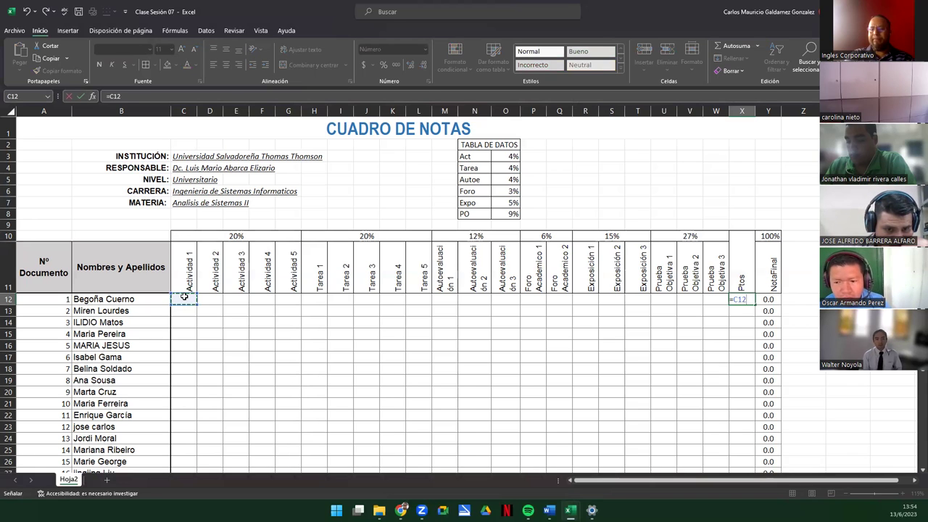
pyautogui.write('+')
pyautogui.click(207, 298)
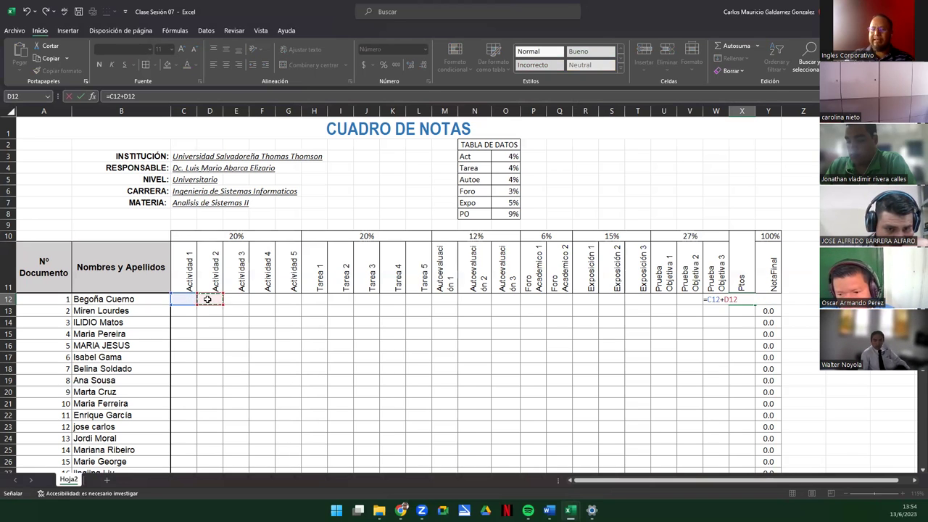
pyautogui.write('+')
pyautogui.click(230, 302)
pyautogui.write('+')
pyautogui.click(260, 298)
pyautogui.write('+')
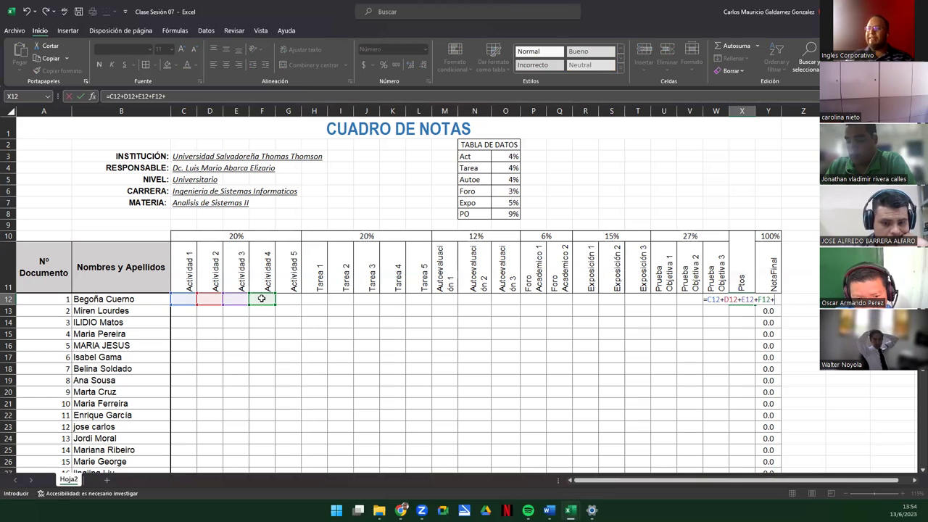
pyautogui.click(290, 300)
pyautogui.write('+')
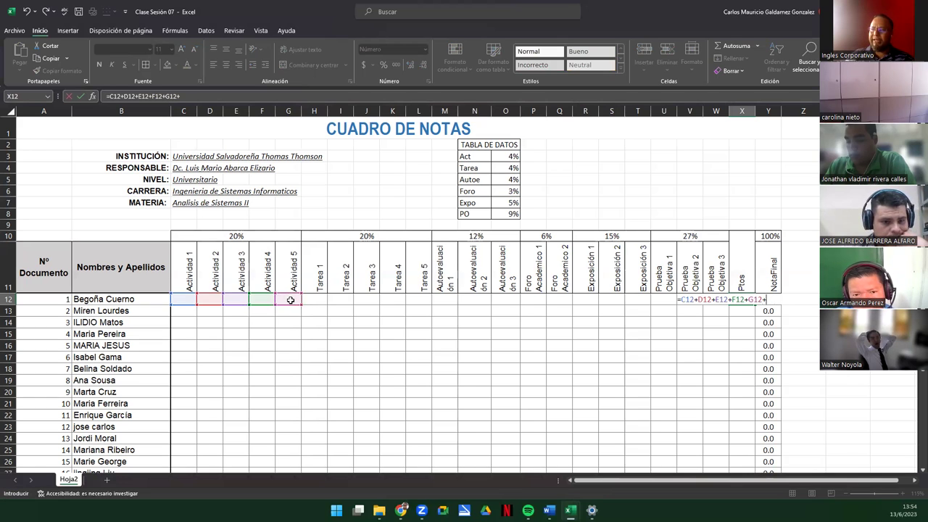
pyautogui.click(311, 297)
pyautogui.write('+')
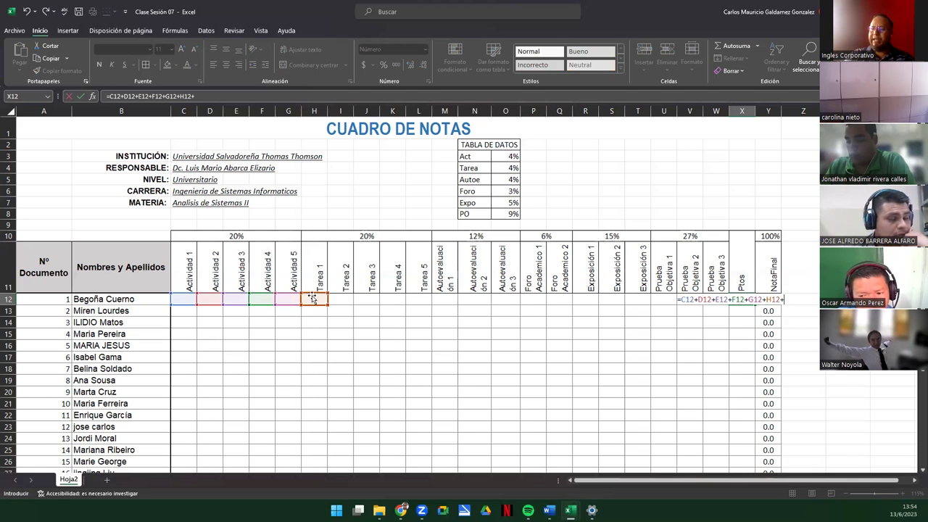
pyautogui.click(339, 297)
pyautogui.write('+')
pyautogui.click(363, 299)
pyautogui.write('+')
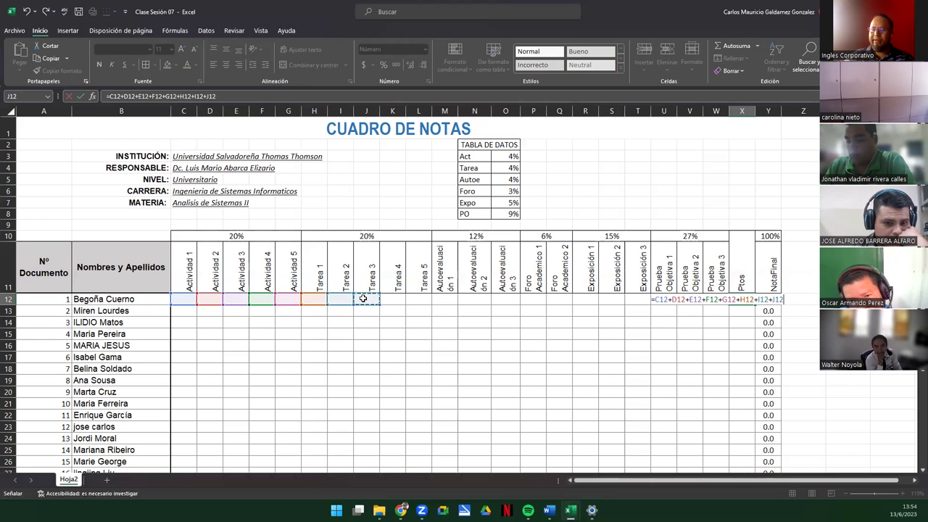
pyautogui.click(388, 299)
pyautogui.write('+')
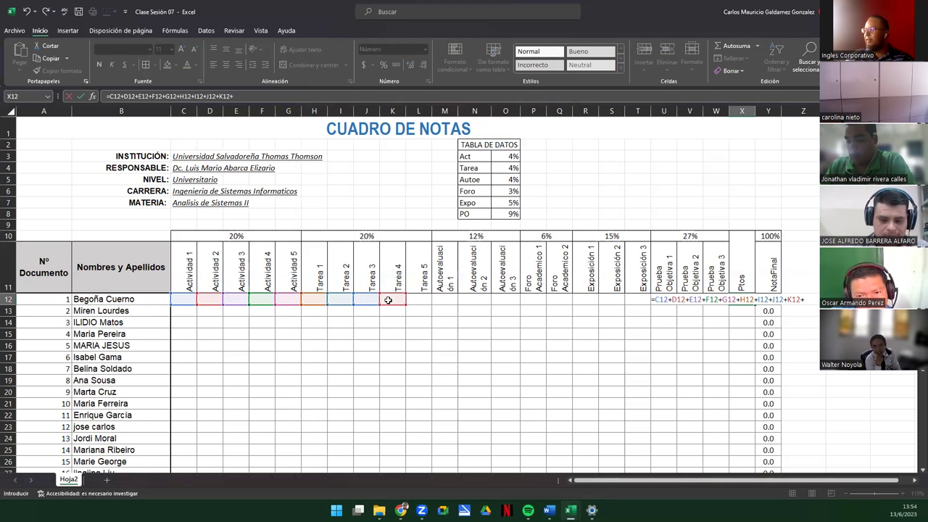
pyautogui.click(410, 300)
# Add M12 through W12 to the Ptos sum, confirm it, and fill it down column X
pyautogui.write('+')
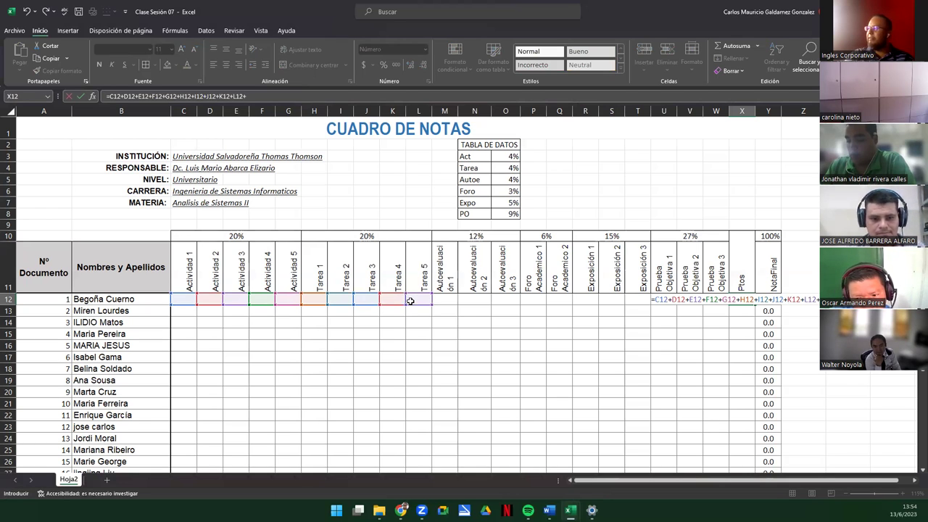
pyautogui.click(440, 297)
pyautogui.write('+')
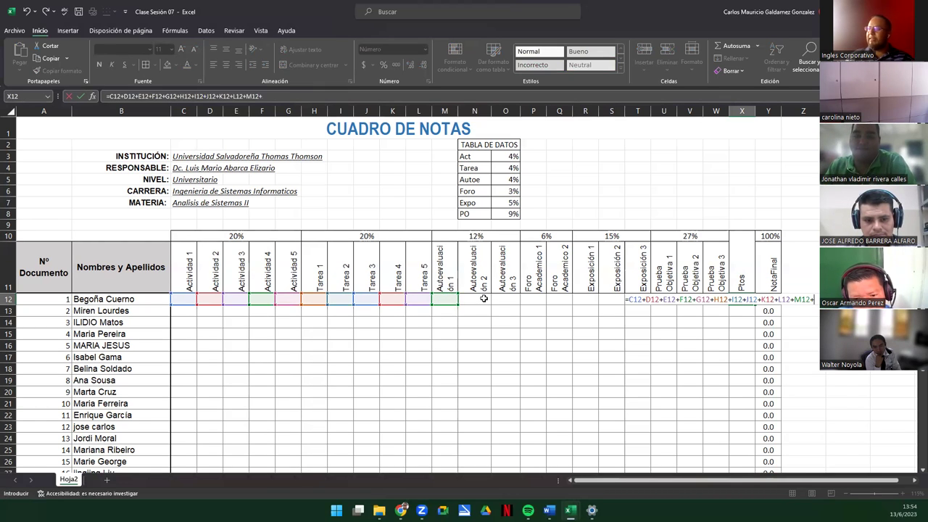
pyautogui.click(484, 299)
pyautogui.write('+')
pyautogui.click(506, 297)
pyautogui.write('+')
pyautogui.click(537, 296)
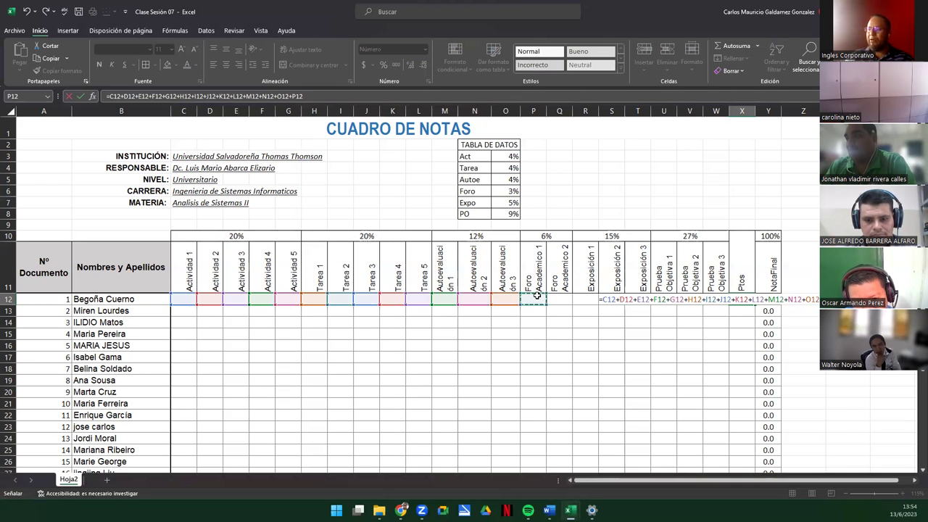
pyautogui.write('+')
pyautogui.click(556, 298)
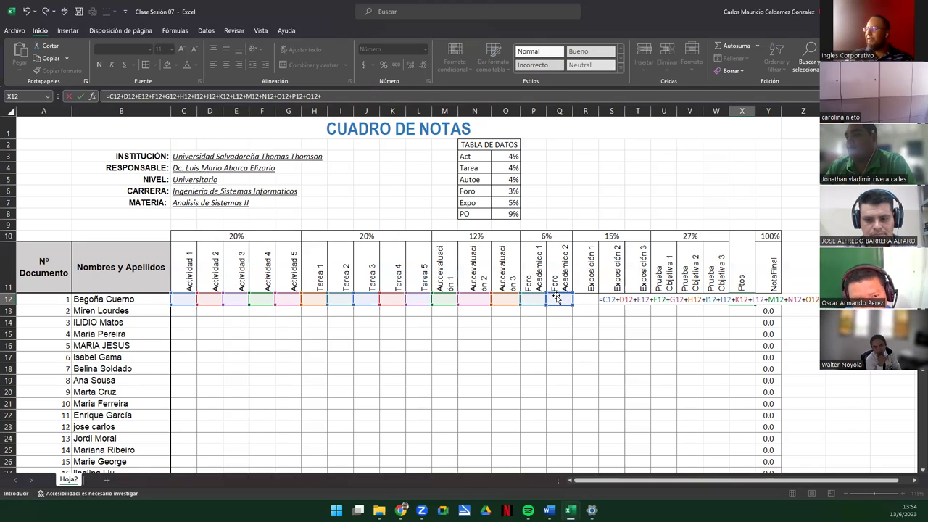
pyautogui.click(584, 298)
pyautogui.write('+')
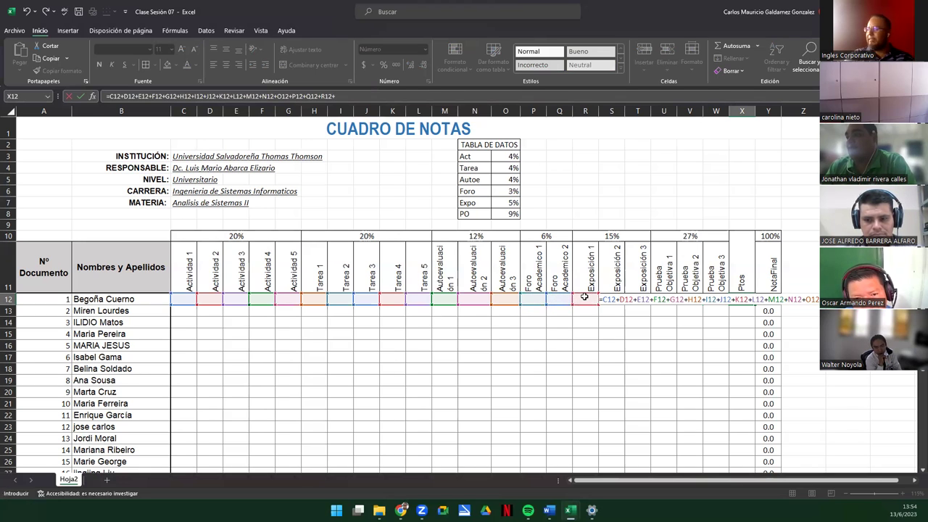
pyautogui.click(610, 280)
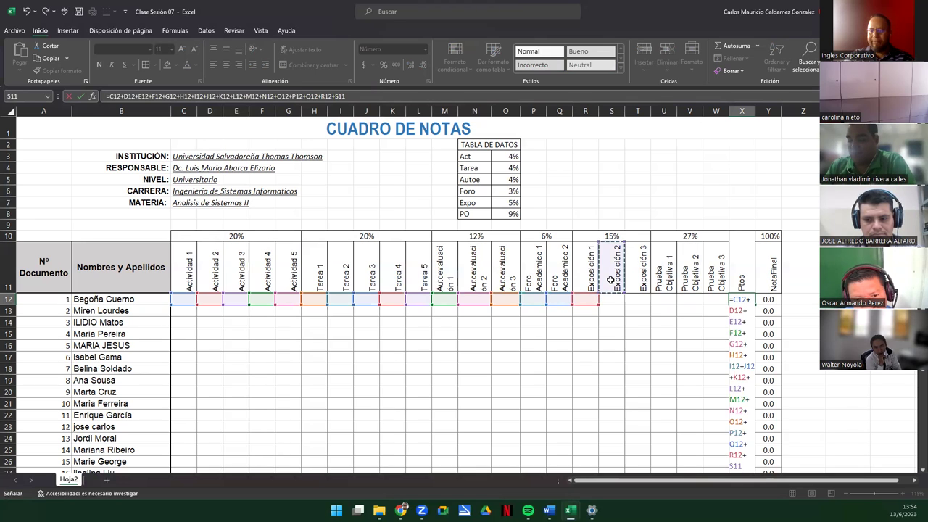
pyautogui.press('Down')
pyautogui.write('+')
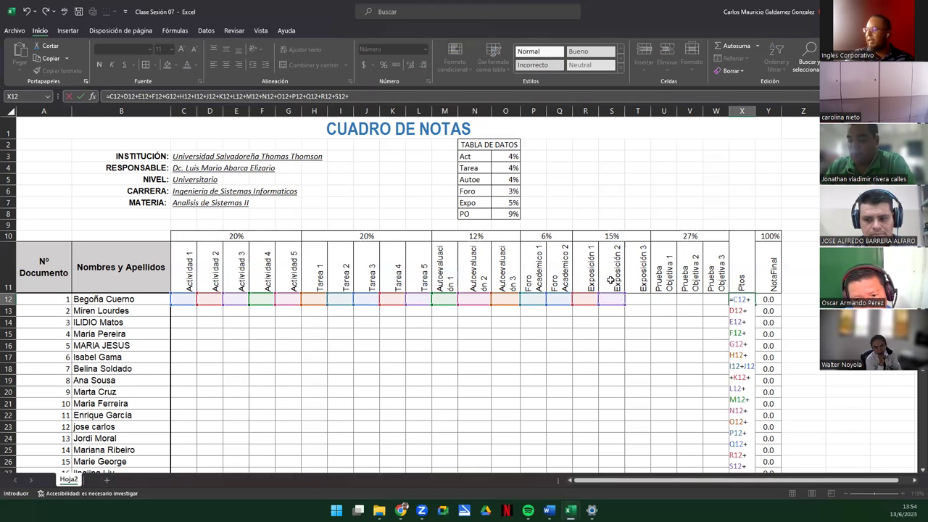
pyautogui.click(632, 296)
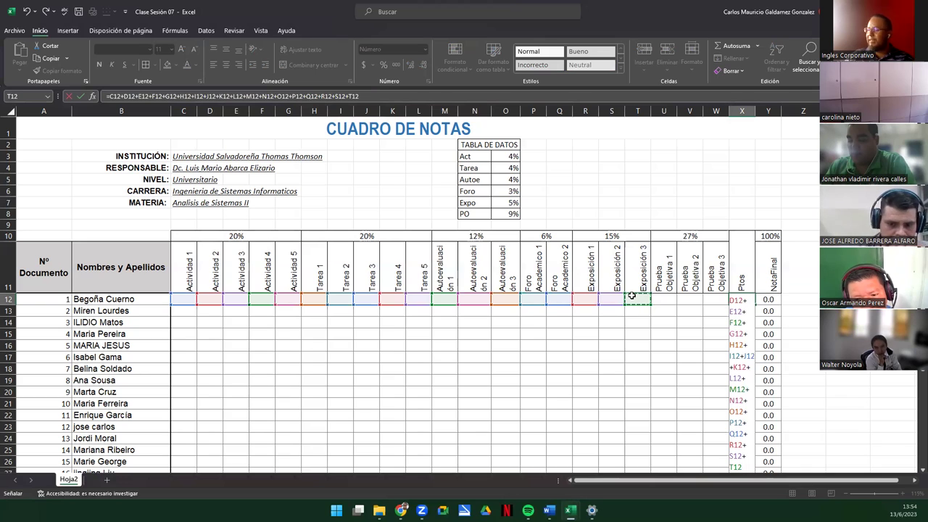
pyautogui.write('+')
pyautogui.click(668, 298)
pyautogui.write('+')
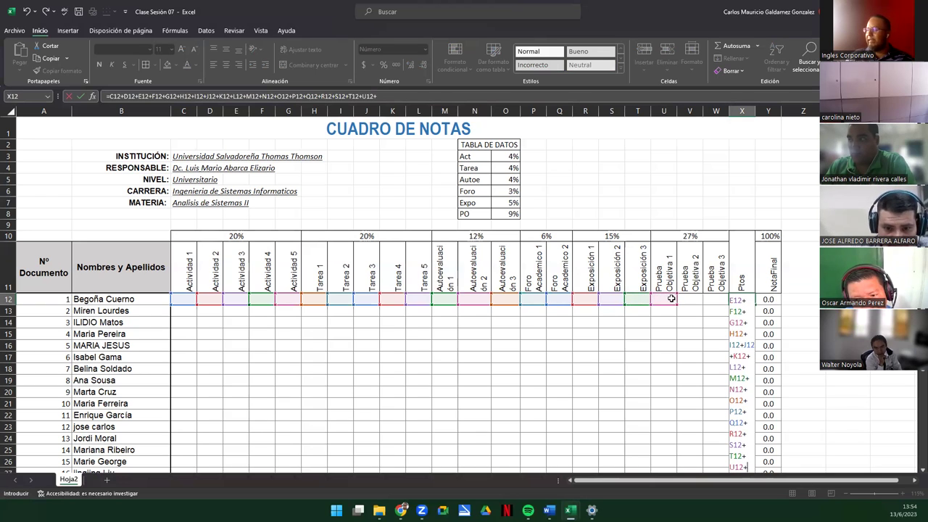
pyautogui.click(685, 298)
pyautogui.write('+')
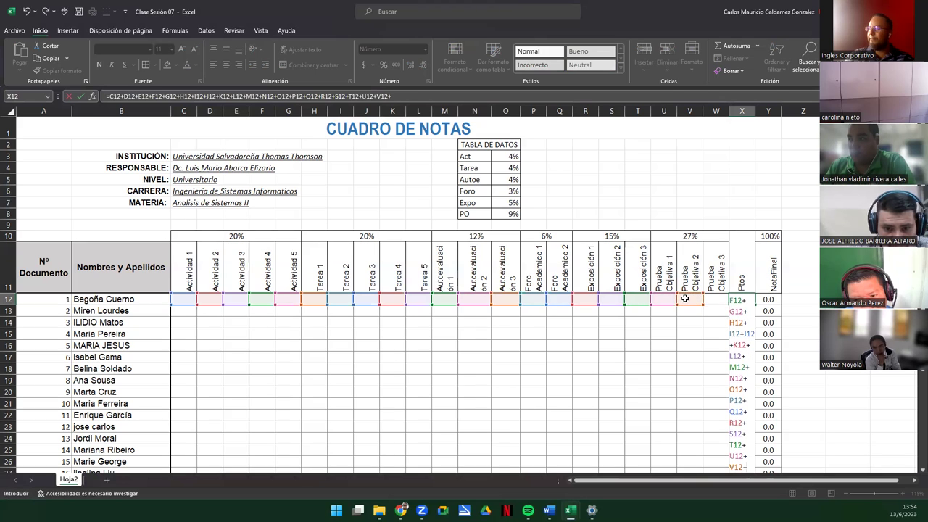
pyautogui.click(709, 298)
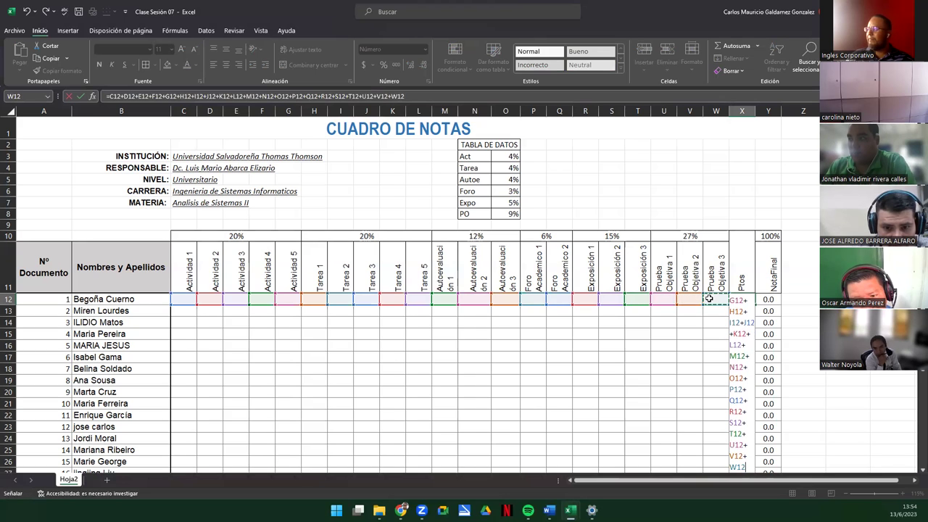
pyautogui.hotkey('ctrl', 'Return')
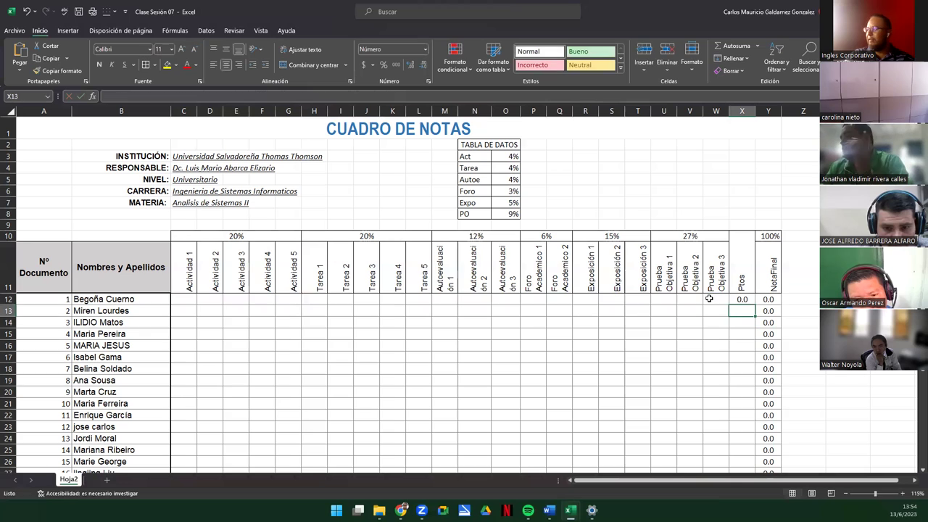
pyautogui.doubleClick(754, 304)
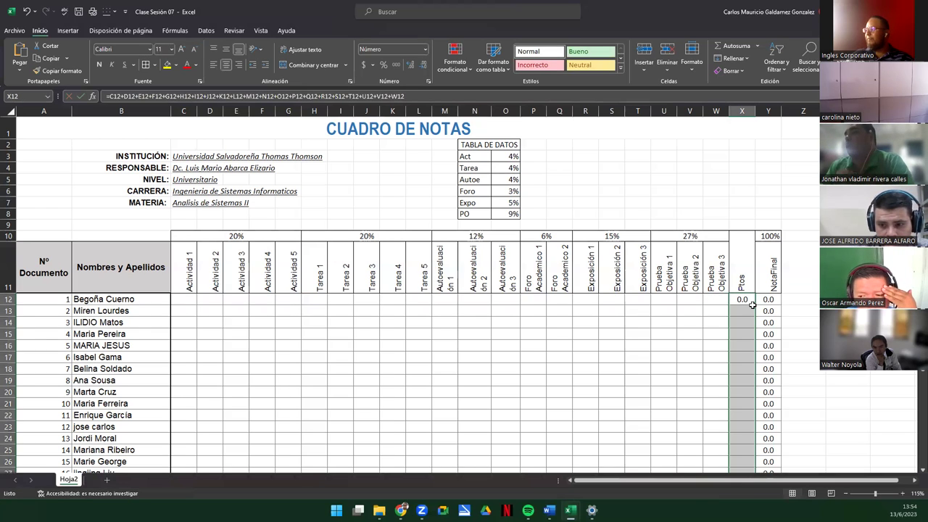
# Type sample grades from 7 to 10 across row 12, starting at Actividad 1 in C12
pyautogui.click(190, 298)
pyautogui.write('7')
pyautogui.press('Tab')
pyautogui.write('8')
pyautogui.press('Tab')
pyautogui.write('9')
pyautogui.press('Tab')
pyautogui.write('8.0\t9.0\t7.0')
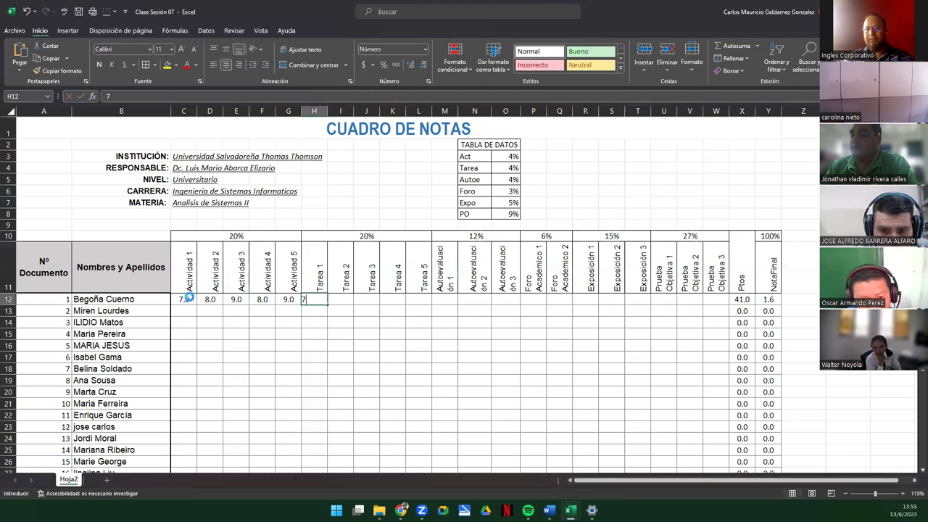
pyautogui.write('\t9.0\t8.0\t9.0\t8')
pyautogui.press('Tab')
pyautogui.write('9\t9')
pyautogui.press('Tab')
pyautogui.write('9')
pyautogui.press('Tab')
pyautogui.write('7')
pyautogui.press('Tab')
pyautogui.write('10')
pyautogui.press('Tab')
pyautogui.write('10')
pyautogui.press('Tab')
pyautogui.write('10')
pyautogui.press('Tab')
pyautogui.write('9')
pyautogui.press('Tab')
pyautogui.write('9')
pyautogui.press('Tab')
pyautogui.write('9')
pyautogui.press('Tab')
pyautogui.press('Escape')
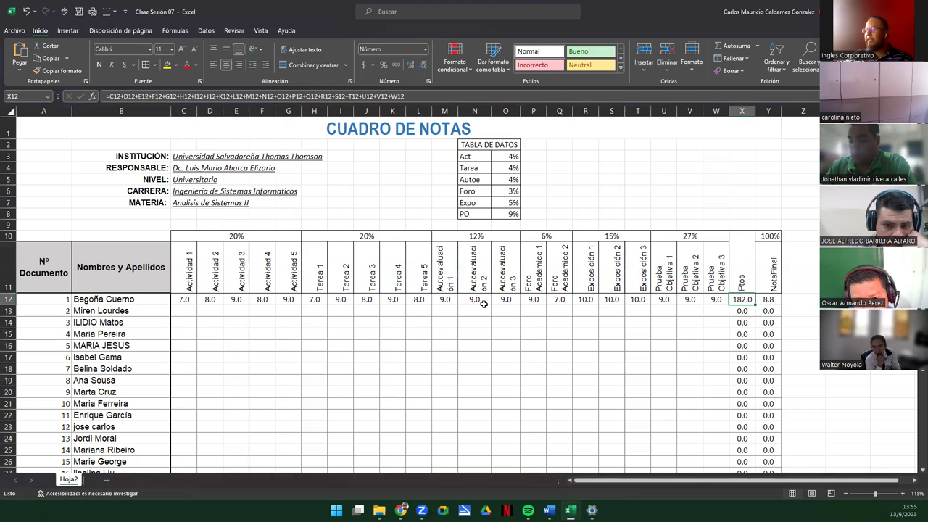
# Correct the J12 grade to 8.8 and the M12 grade to 9.2
pyautogui.click(369, 299)
pyautogui.write('8.8')
pyautogui.press('Return')
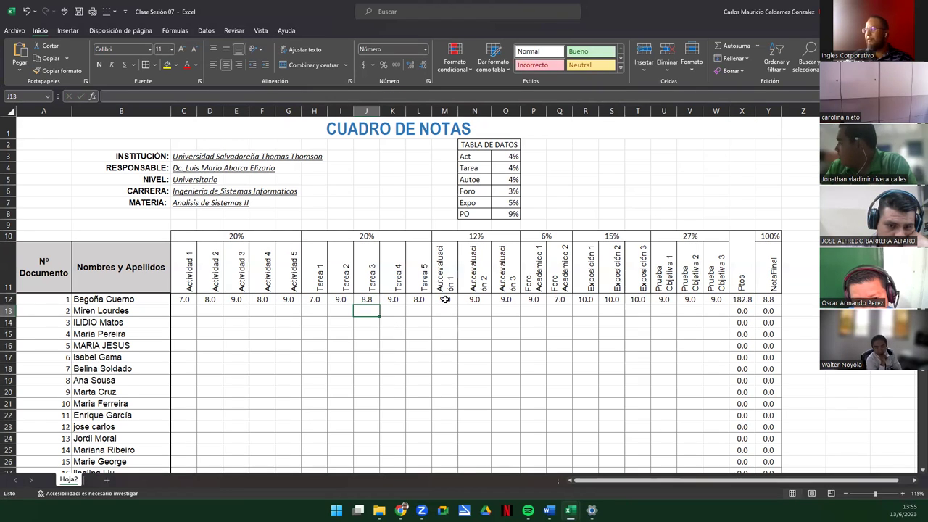
pyautogui.click(445, 299)
pyautogui.write('9.2')
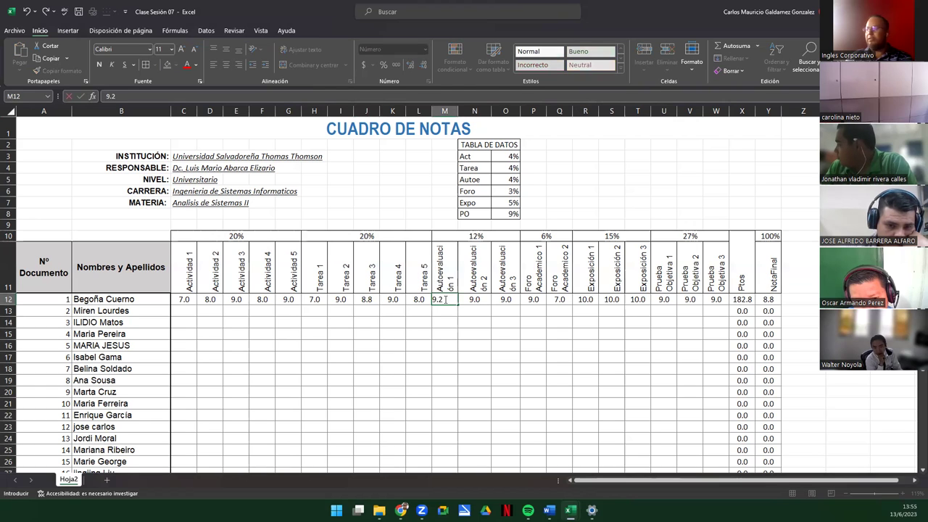
pyautogui.press('Return')
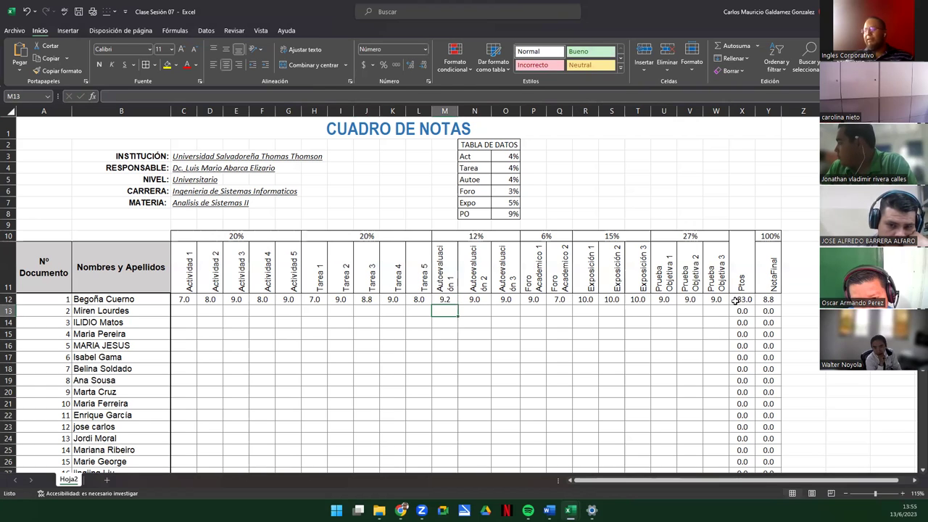
# Fill X12's Ptos sum formula down column X
pyautogui.click(747, 299)
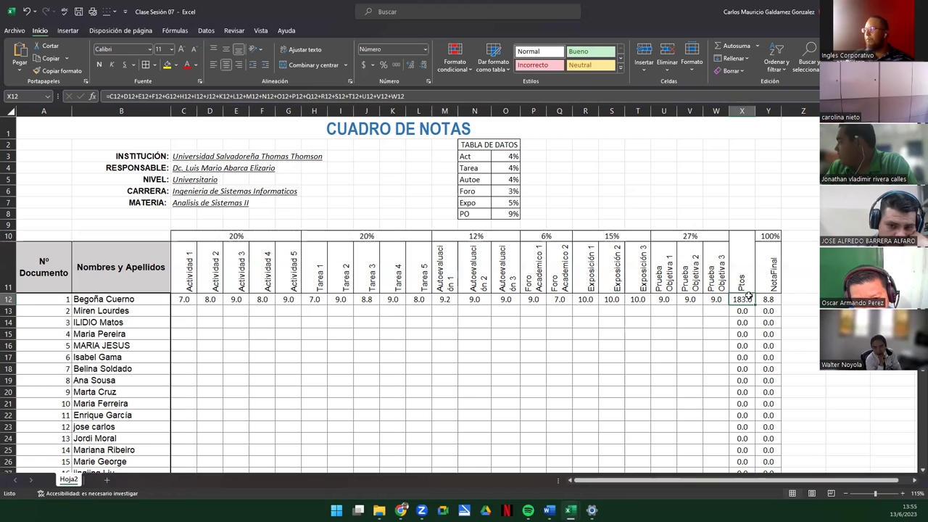
pyautogui.doubleClick(757, 304)
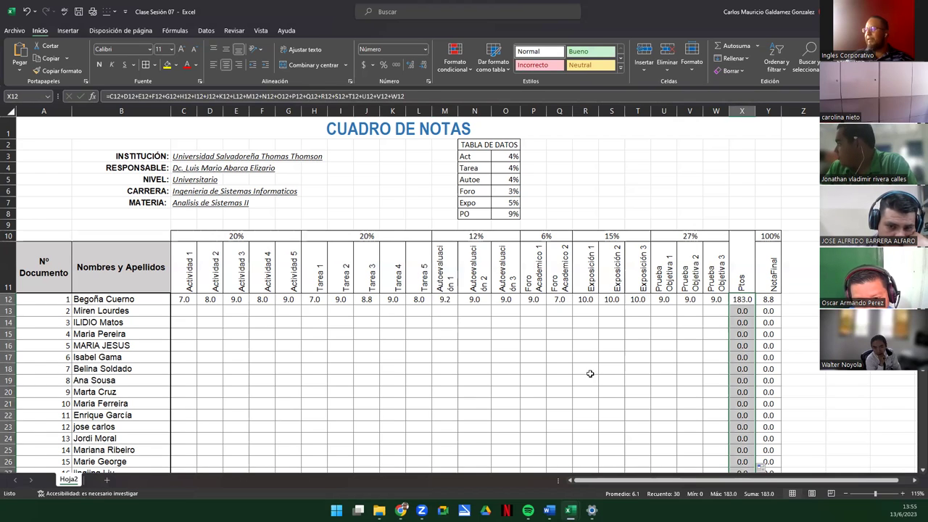
pyautogui.click(742, 299)
pyautogui.doubleClick(742, 299)
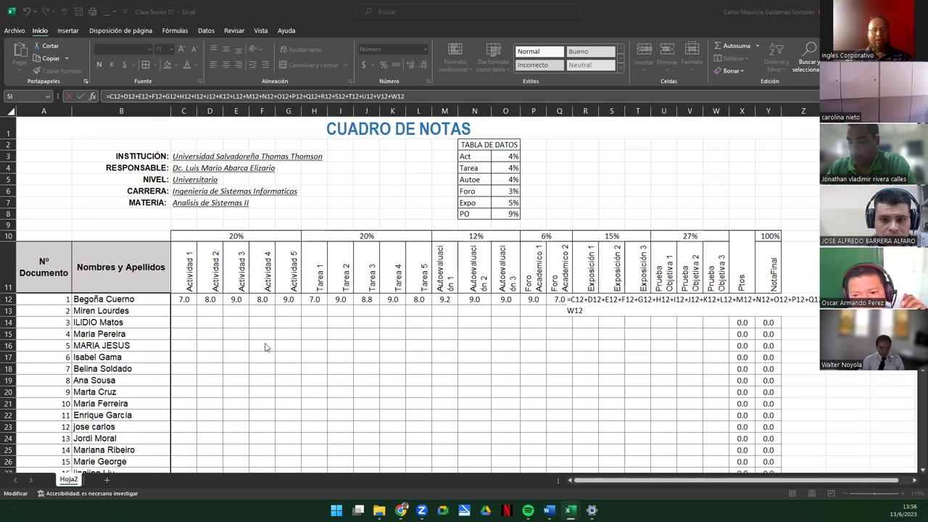
pyautogui.click(595, 310)
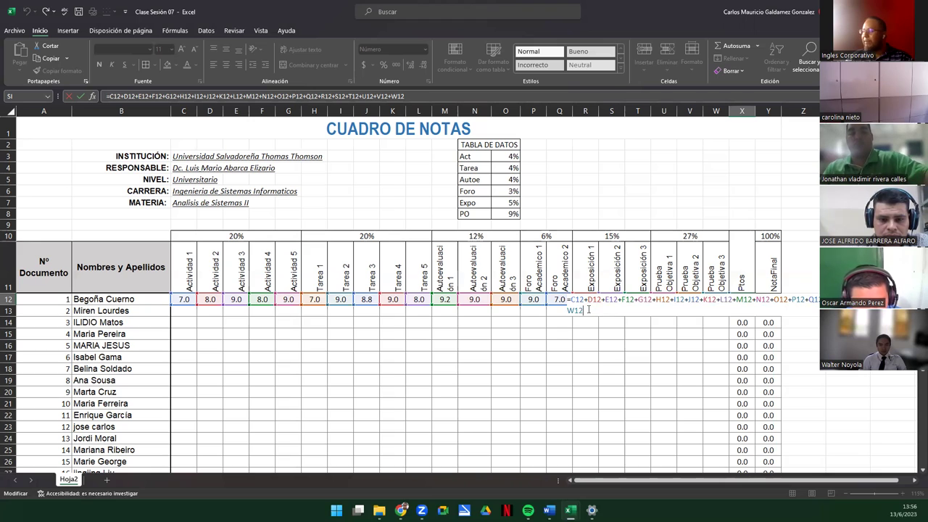
pyautogui.moveTo(589, 309); pyautogui.dragTo(569, 299)
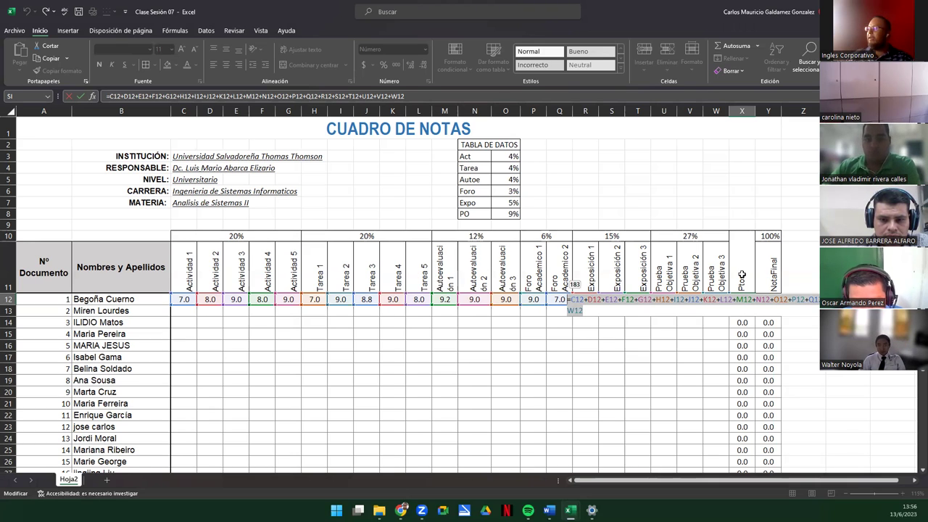
pyautogui.click(594, 311)
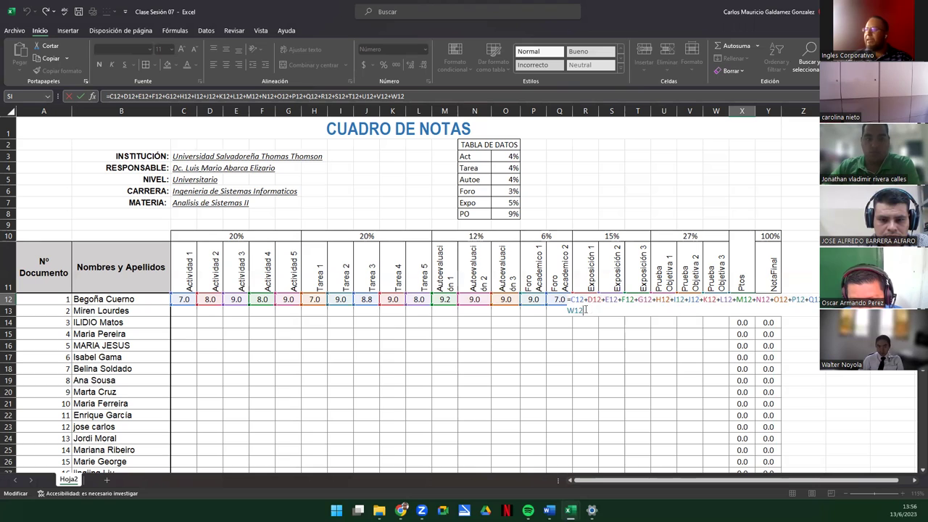
pyautogui.moveTo(586, 311); pyautogui.dragTo(569, 300)
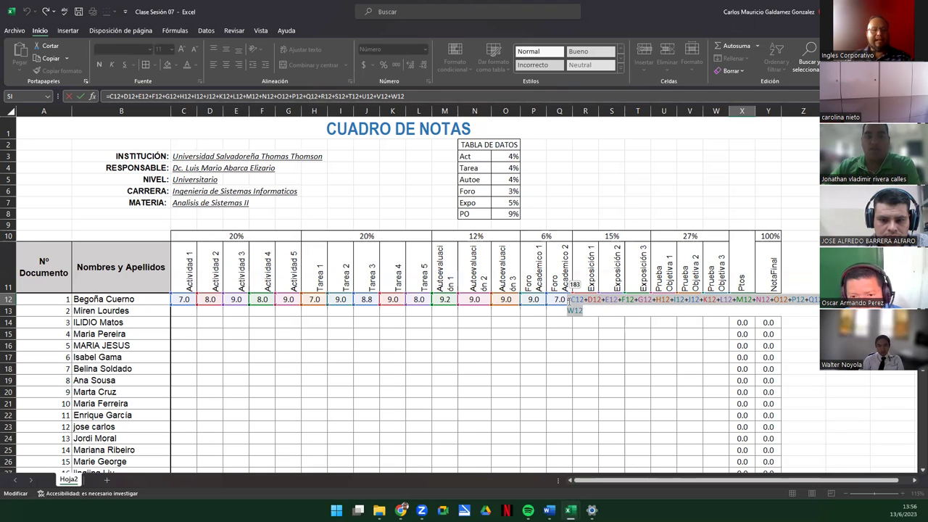
pyautogui.press('Tab')
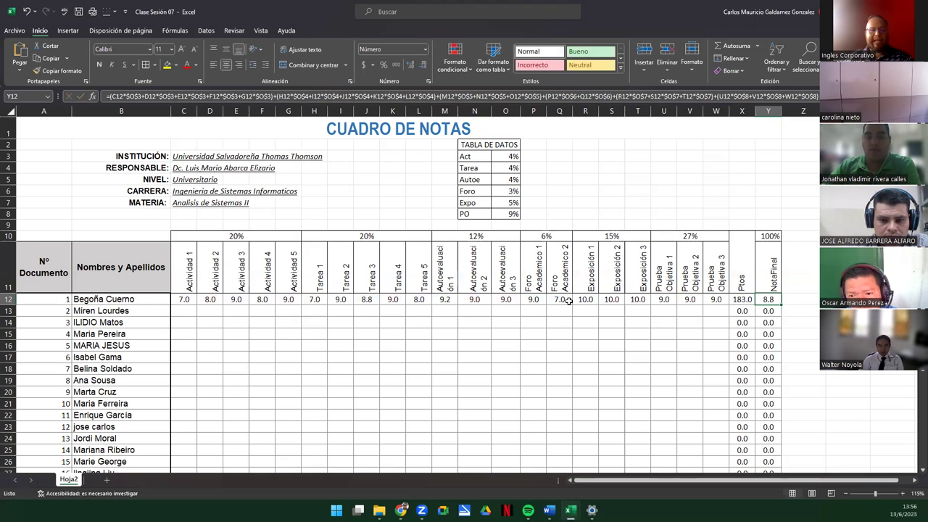
pyautogui.press('F2')
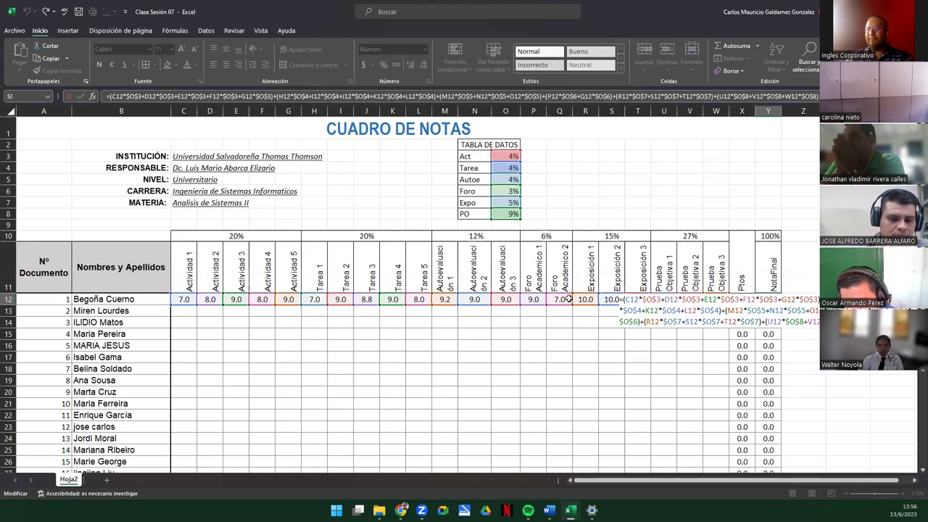
pyautogui.hotkey('ctrl', 'Return')
pyautogui.doubleClick(742, 299)
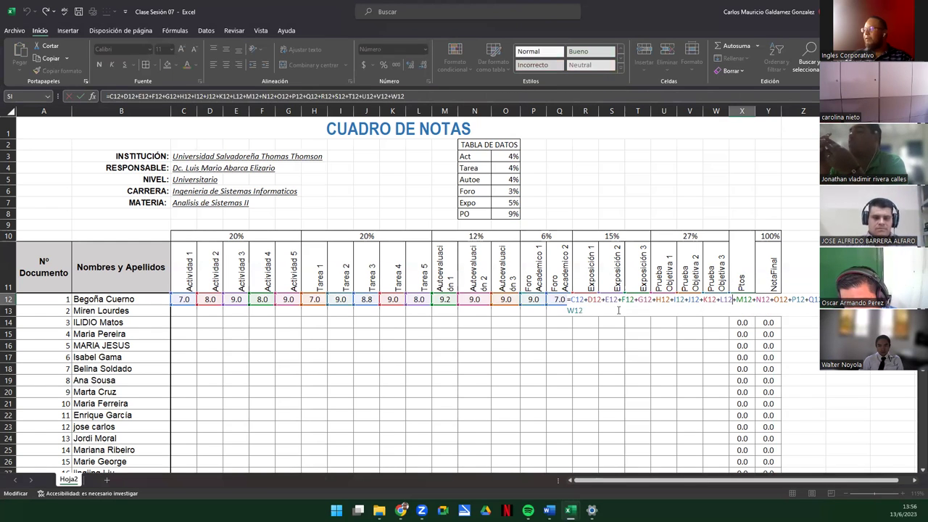
# Bold the row 11 assessment headers and the Ptos and NotaFinal headers with Ctrl+N
pyautogui.moveTo(184, 254); pyautogui.dragTo(711, 269)
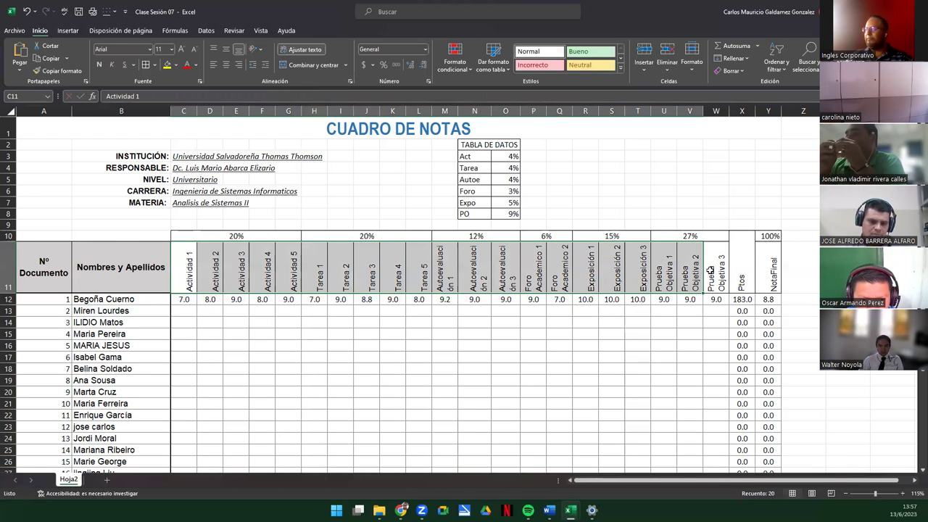
pyautogui.hotkey('ctrl', 'n')
pyautogui.moveTo(741, 268); pyautogui.dragTo(759, 269)
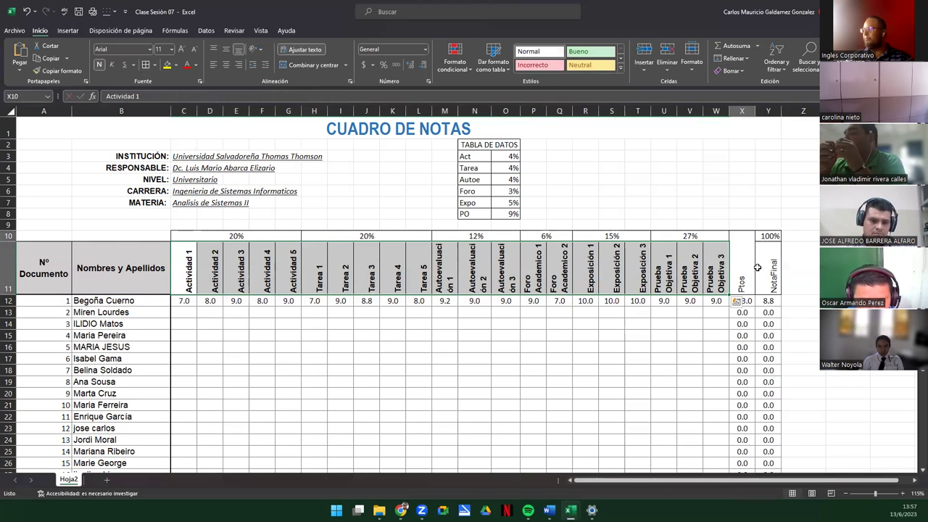
pyautogui.click(739, 272)
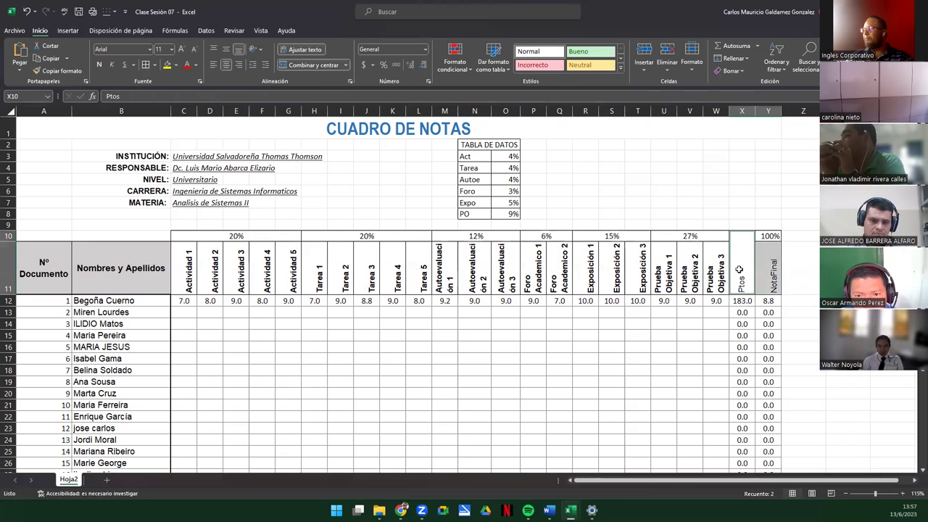
pyautogui.hotkey('ctrl', 'n')
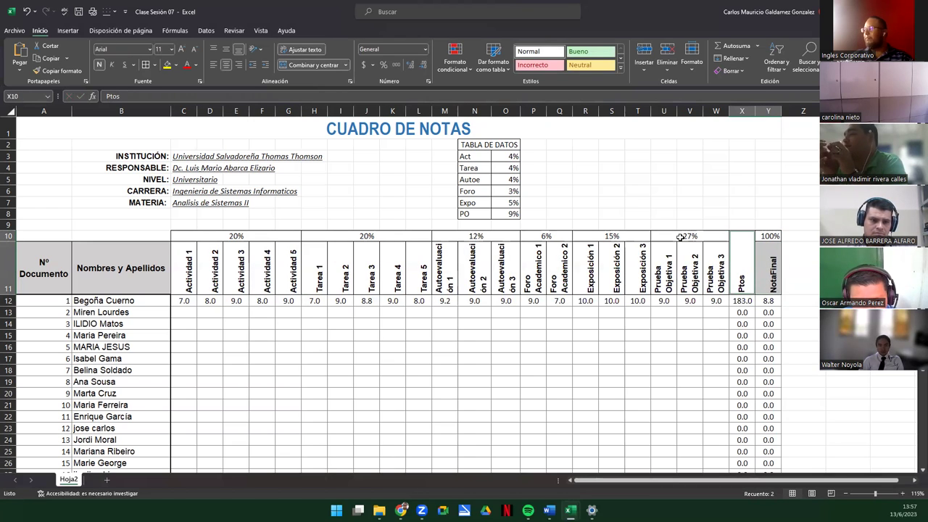
# Give the row 10 percentage bands (C10:Y10) a blue fill
pyautogui.click(681, 238)
pyautogui.moveTo(767, 236); pyautogui.dragTo(240, 237)
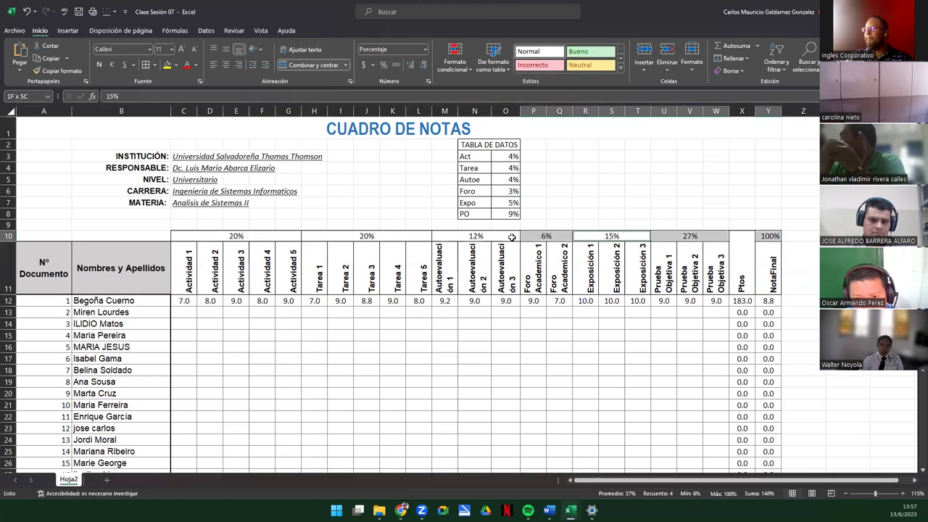
pyautogui.click(175, 64)
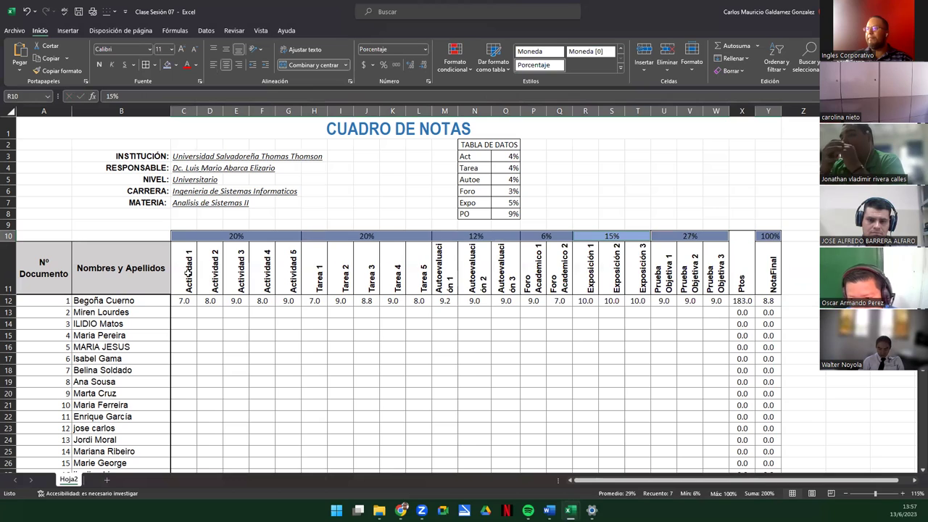
pyautogui.moveTo(190, 273); pyautogui.dragTo(722, 268)
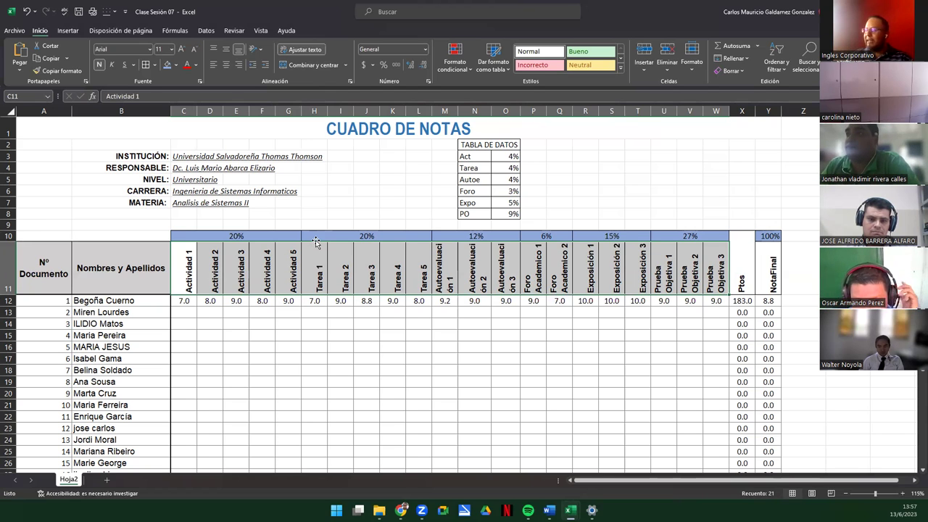
# Review the weights: Act, Tarea and Autoe 4%, Foro 3%, Expo 5%, PO 9%
pyautogui.click(499, 157)
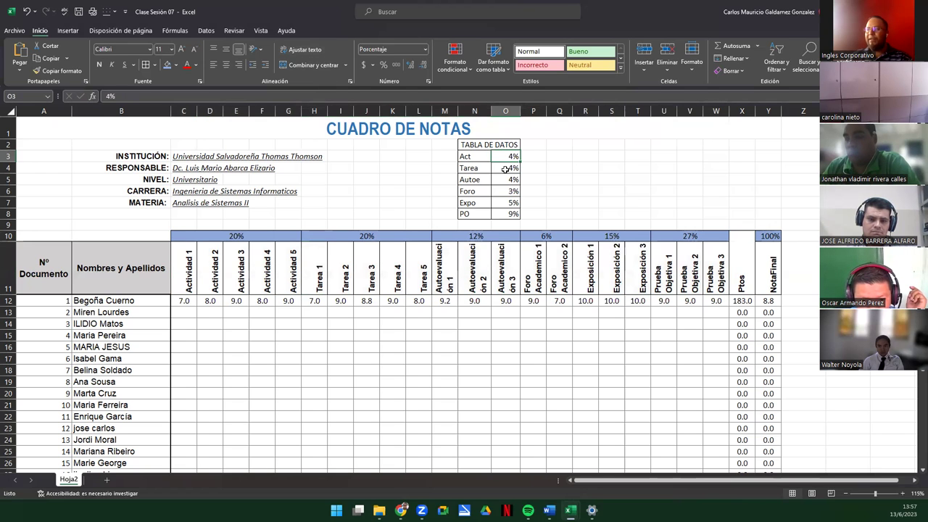
pyautogui.keyDown('shift'); pyautogui.click(511, 179); pyautogui.keyUp('shift')
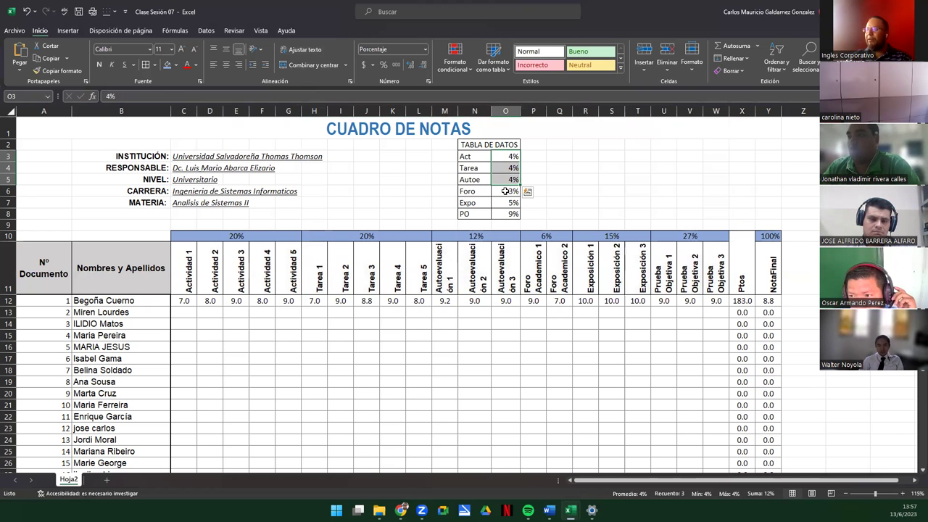
pyautogui.click(505, 191)
pyautogui.click(180, 346)
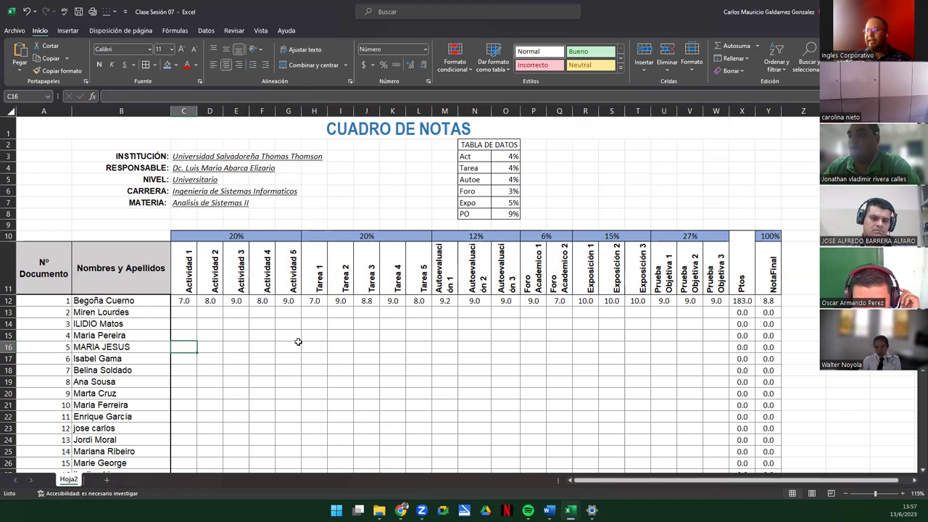
pyautogui.moveTo(511, 191); pyautogui.dragTo(508, 202)
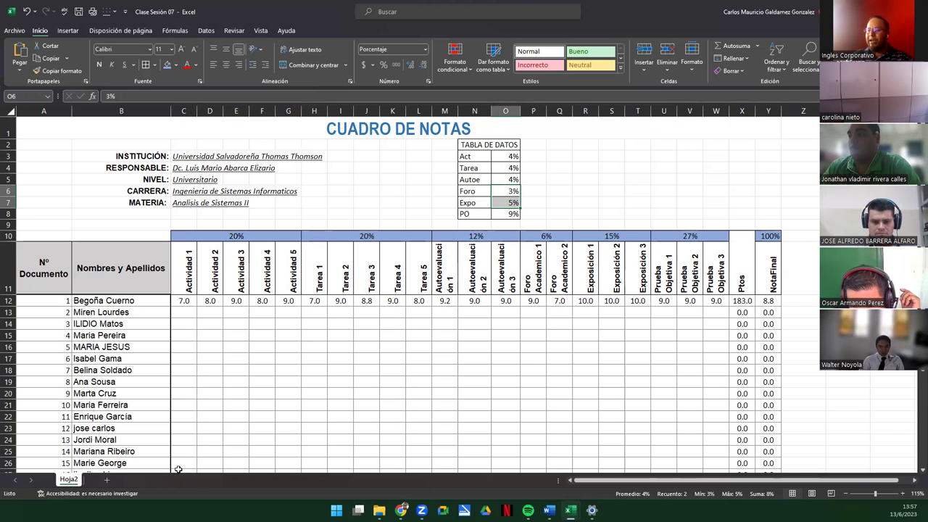
pyautogui.moveTo(513, 284); pyautogui.dragTo(512, 276)
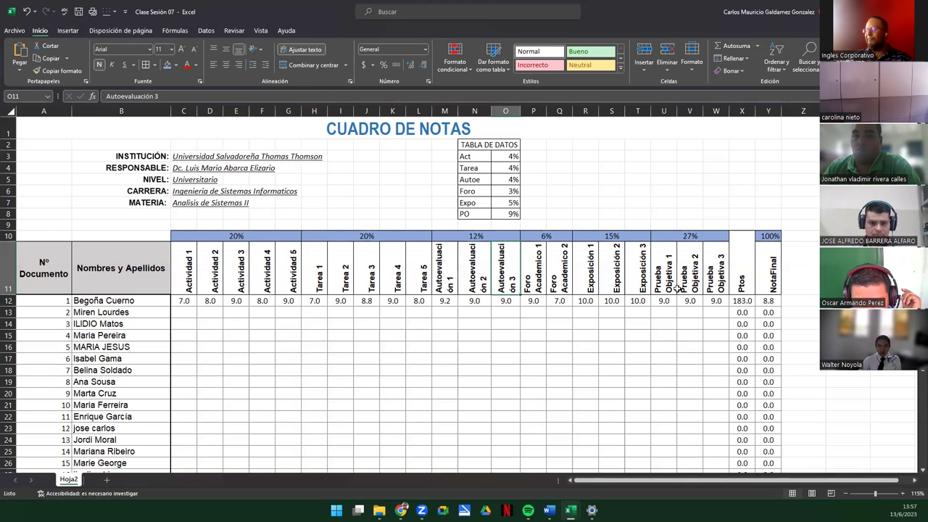
# Check the merged Ptos header, then exit full screen to the 'Actividad: 38-41 Págs.' Canva slide
pyautogui.click(747, 279)
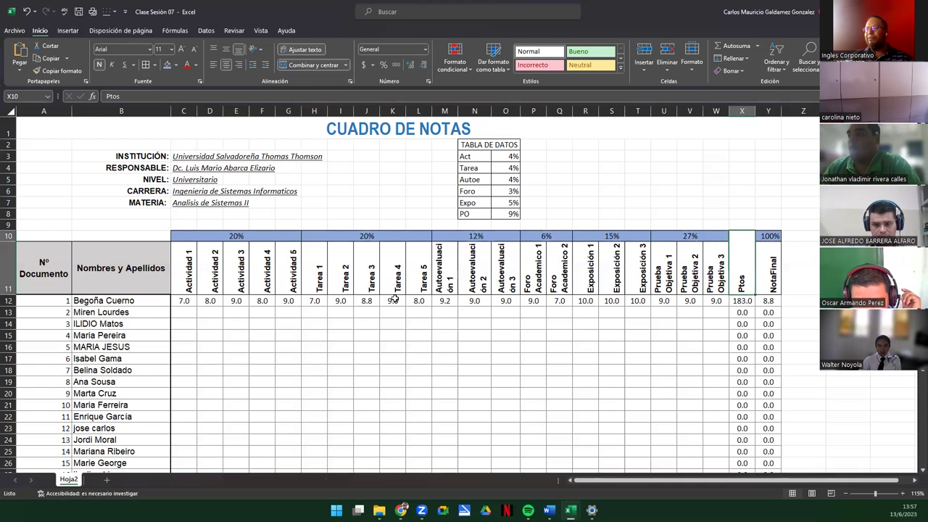
pyautogui.scroll(-1, 386, 294)
pyautogui.scroll(-1, 386, 295)
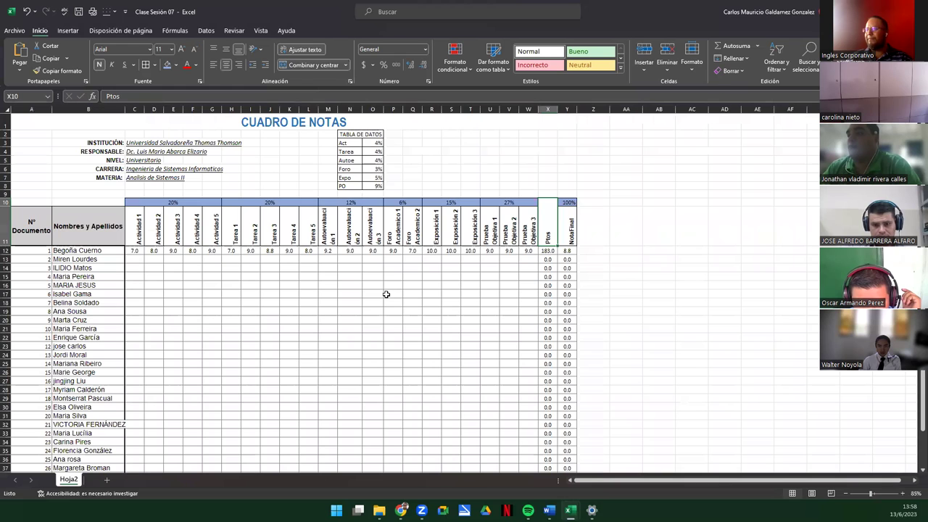
pyautogui.scroll(1, 385, 292)
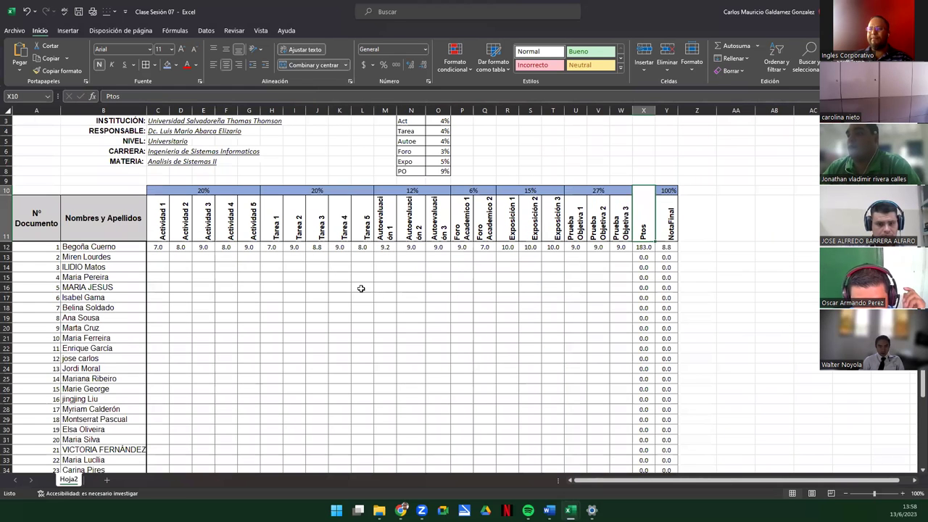
pyautogui.scroll(1, 363, 288)
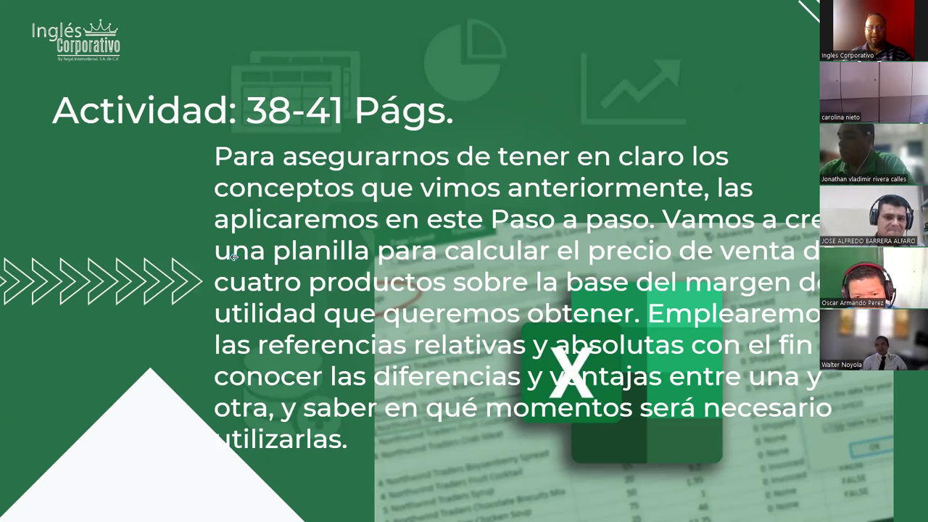
pyautogui.moveTo(478, 3)
pyautogui.click(464, 34)
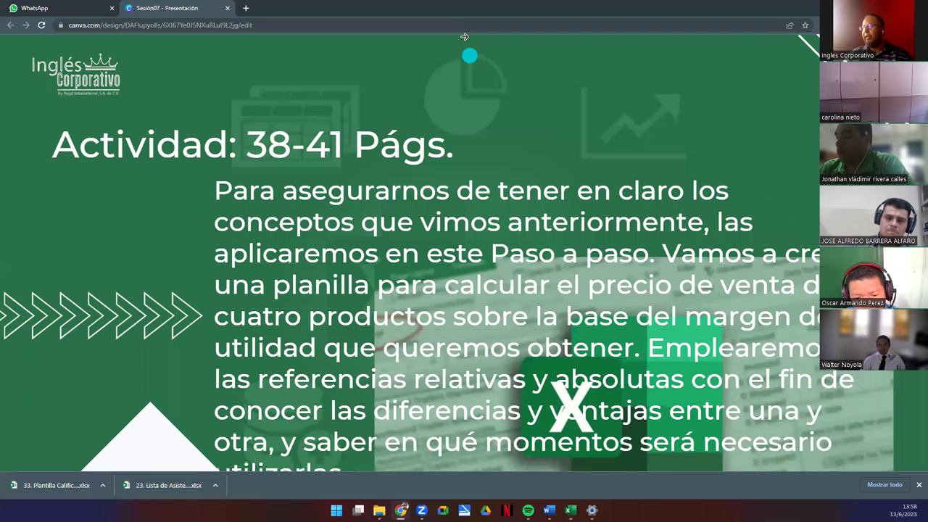
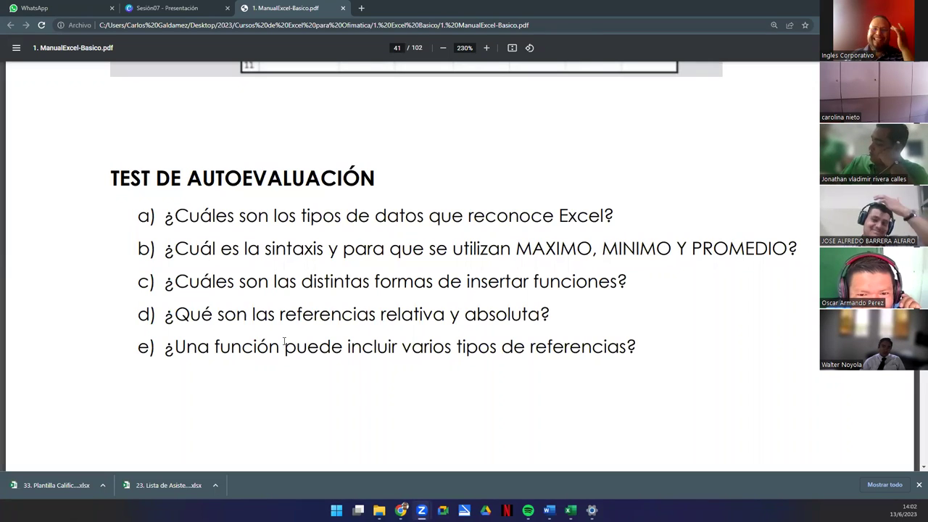
# On page 41, highlight the TEST DE AUTOEVALUACIÓN heading, then questions a) through e)
pyautogui.scroll(5, 360, 334)
pyautogui.scroll(5, 359, 336)
pyautogui.scroll(5, 357, 338)
pyautogui.scroll(5, 353, 343)
pyautogui.scroll(5, 352, 339)
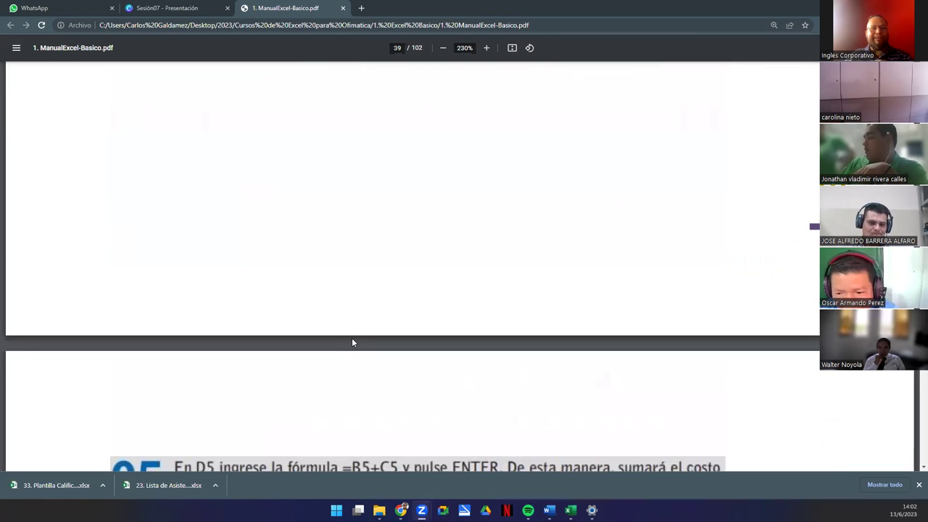
pyautogui.scroll(5, 352, 337)
pyautogui.scroll(5, 348, 337)
pyautogui.scroll(5, 346, 338)
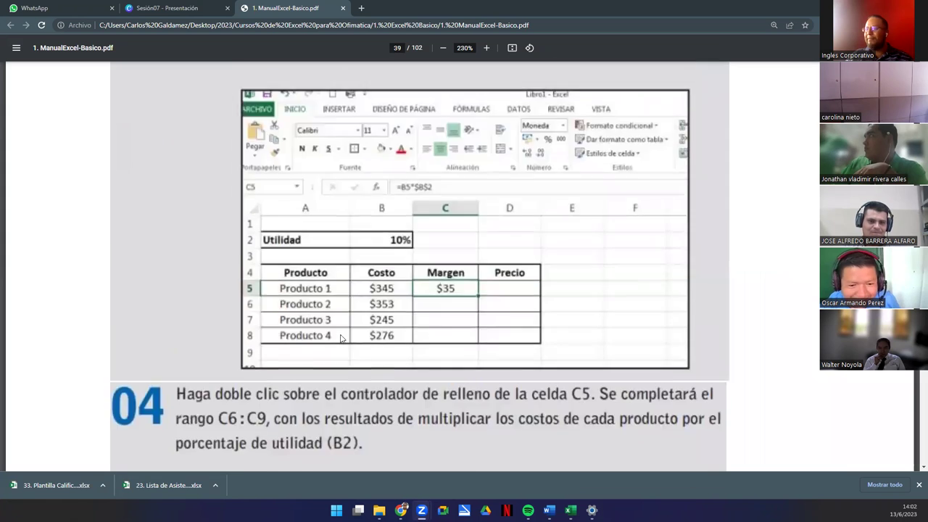
pyautogui.scroll(5, 346, 339)
pyautogui.scroll(-10, 342, 346)
pyautogui.scroll(-5, 336, 345)
pyautogui.scroll(-5, 330, 347)
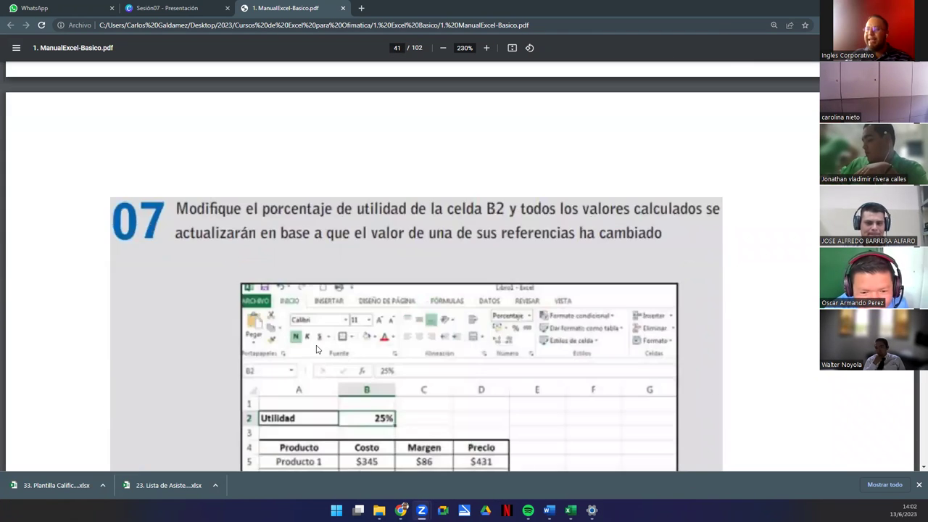
pyautogui.scroll(-5, 321, 348)
pyautogui.scroll(-5, 321, 335)
pyautogui.scroll(5, 319, 344)
pyautogui.scroll(5, 318, 344)
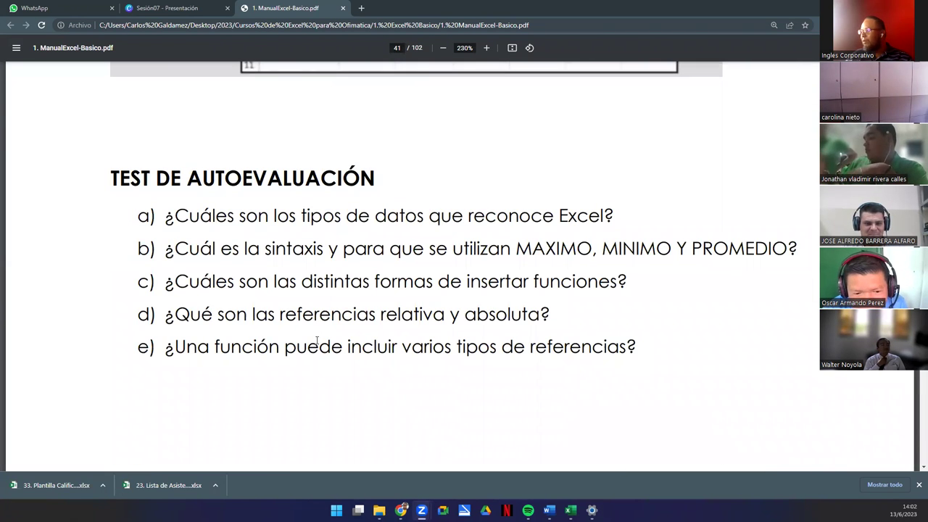
pyautogui.tripleClick(216, 179)
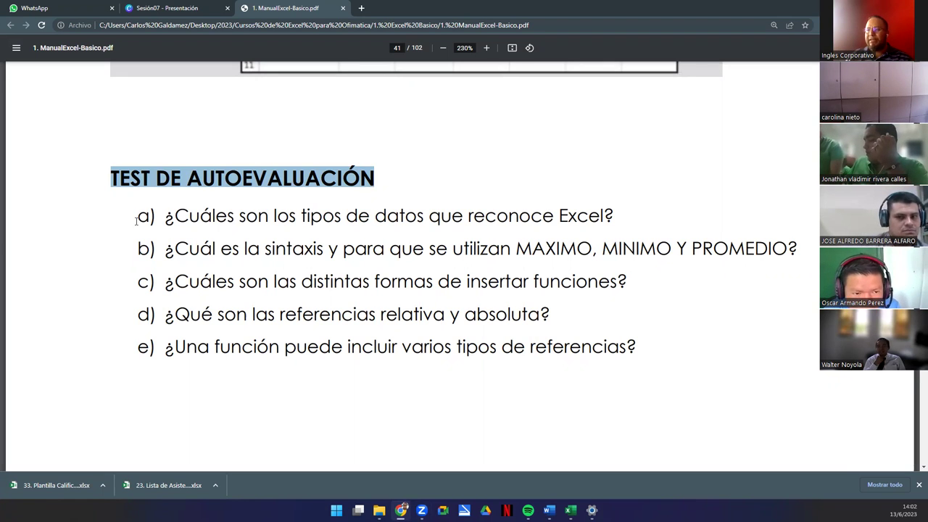
pyautogui.moveTo(135, 221); pyautogui.dragTo(671, 358)
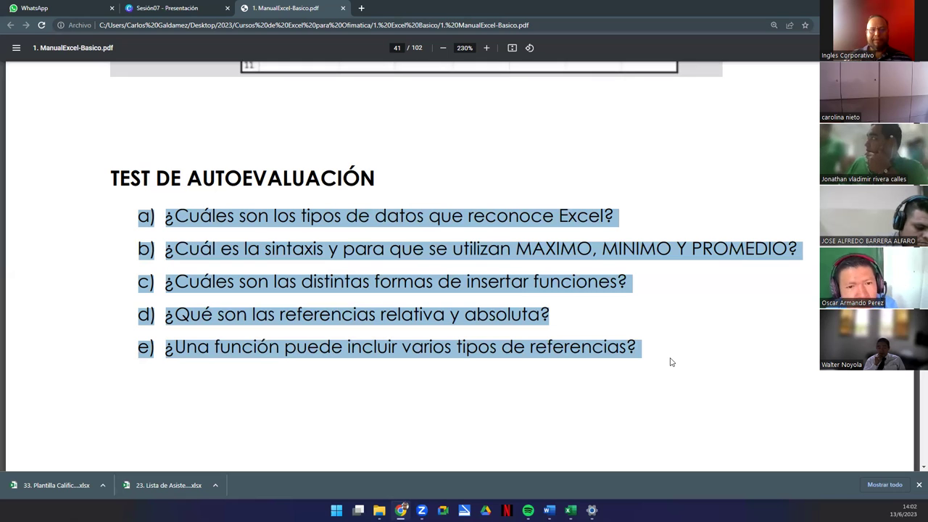
# Scroll up past exercises 07–03 to page 38, stopping at exercise 01's Excel screenshot
pyautogui.scroll(3, 544, 248)
pyautogui.scroll(3, 537, 250)
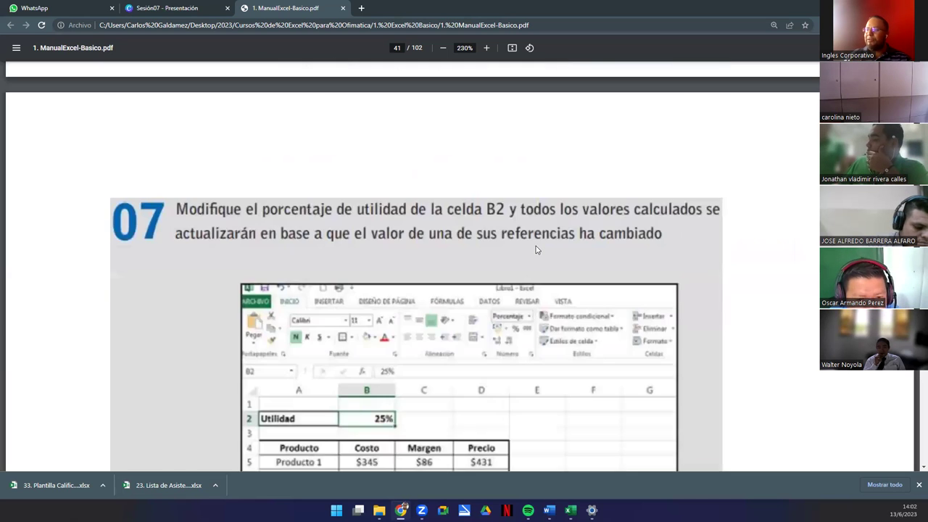
pyautogui.scroll(3, 531, 255)
pyautogui.scroll(2, 531, 256)
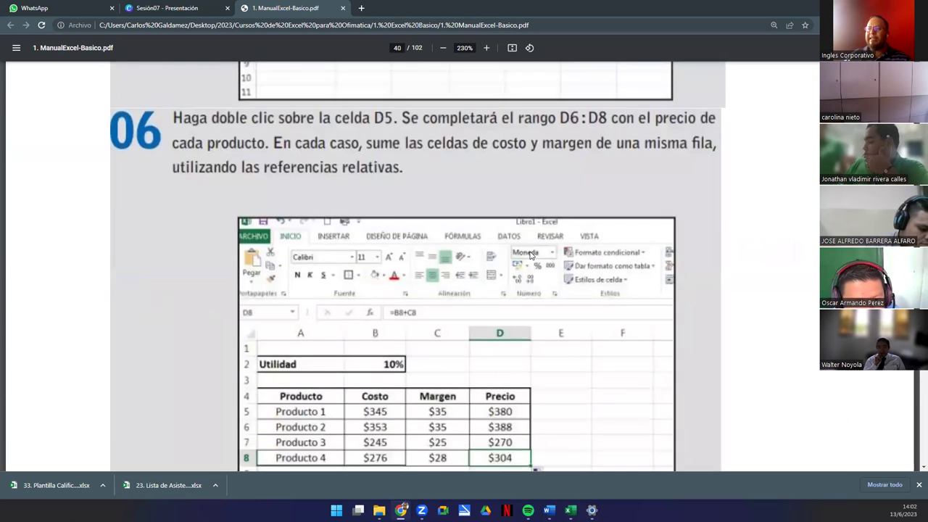
pyautogui.scroll(3, 530, 255)
pyautogui.scroll(2, 530, 255)
pyautogui.scroll(2, 530, 255)
pyautogui.scroll(2, 530, 257)
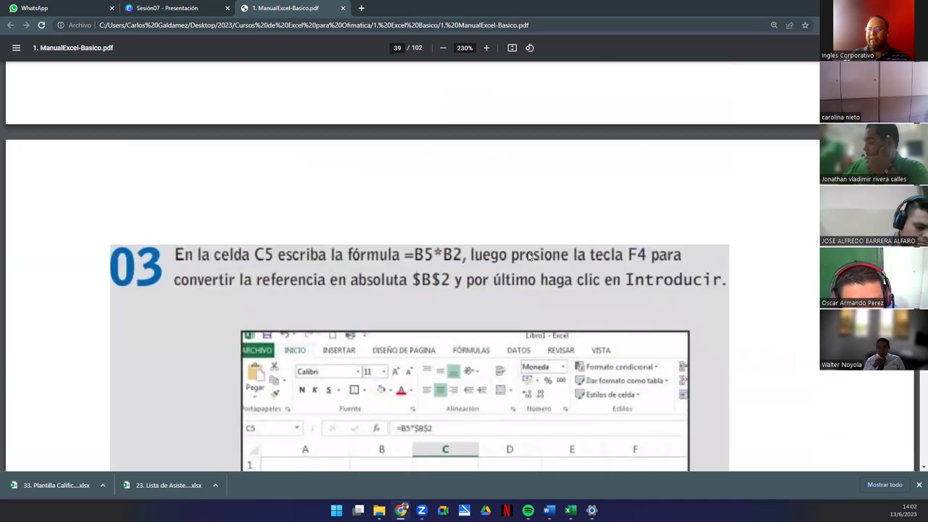
pyautogui.scroll(2, 530, 258)
pyautogui.scroll(2, 530, 259)
pyautogui.scroll(2, 529, 260)
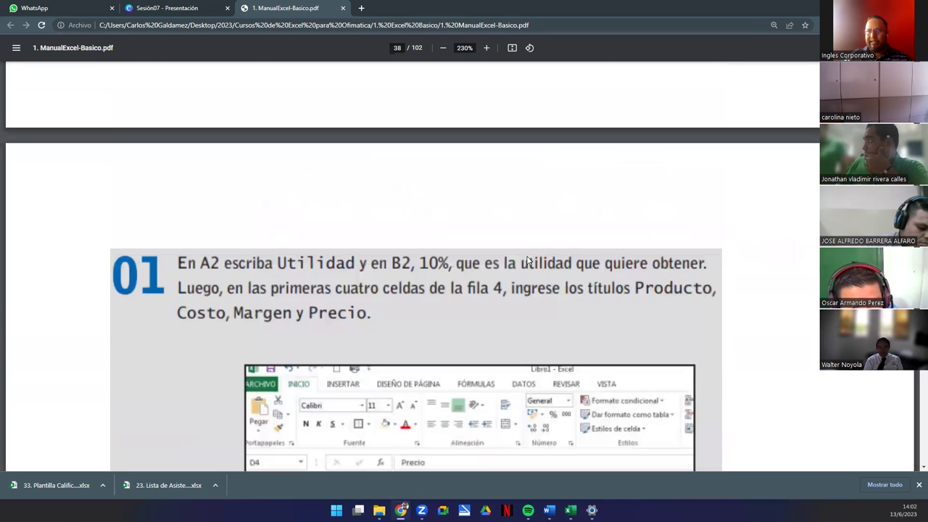
pyautogui.scroll(2, 528, 262)
pyautogui.scroll(-2, 530, 263)
pyautogui.scroll(-3, 529, 264)
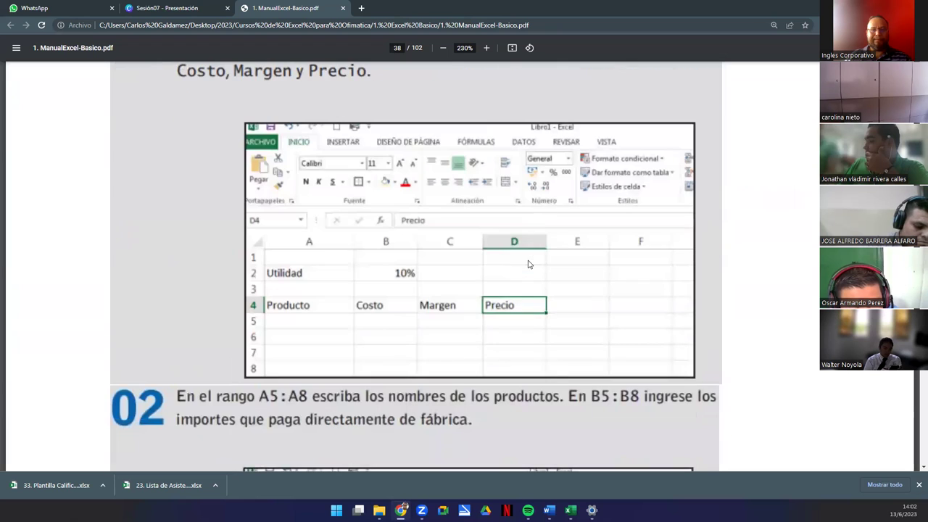